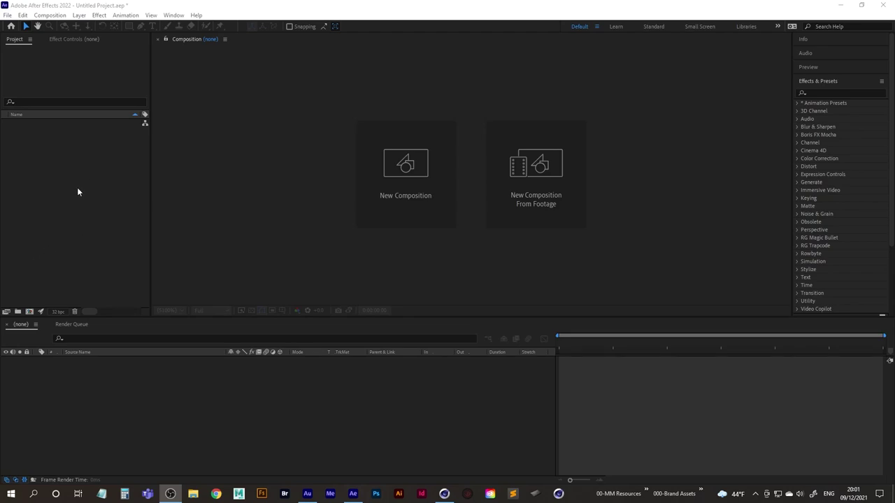
- Import road_video.mp4, conform its footage to 30 fps, and build a composition from it
double_click(81, 189)
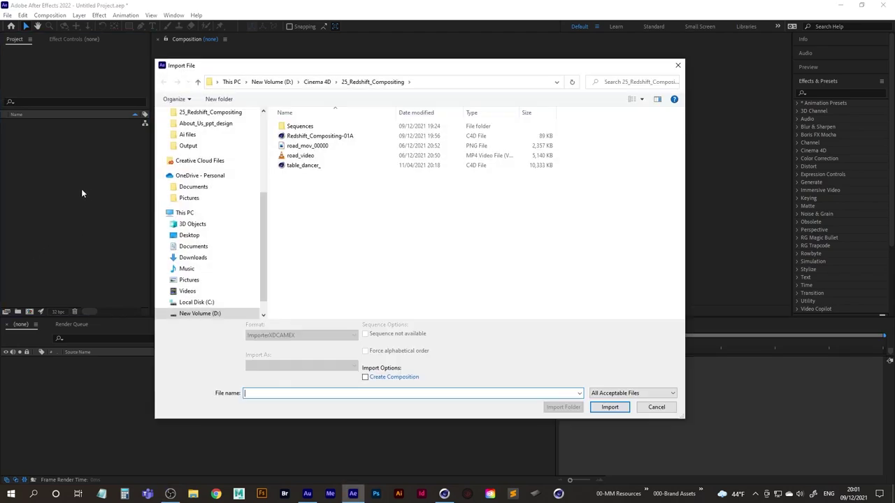
double_click(302, 155)
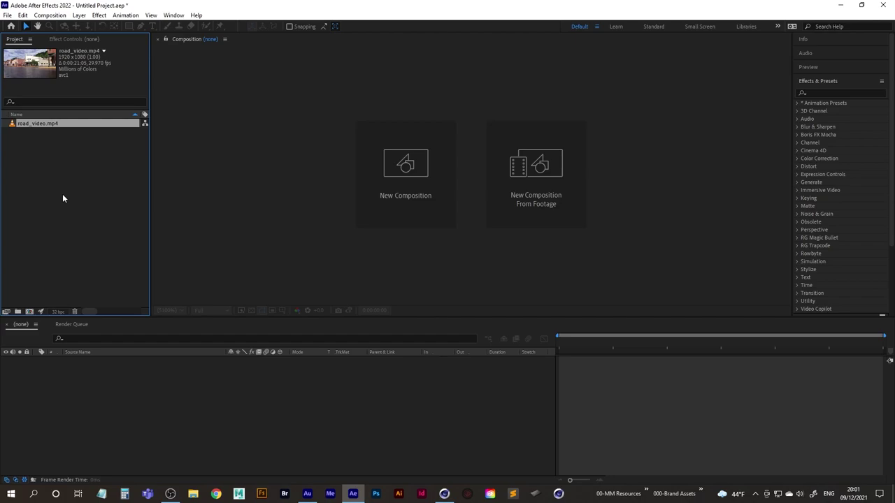
key(ctrl+alt+g)
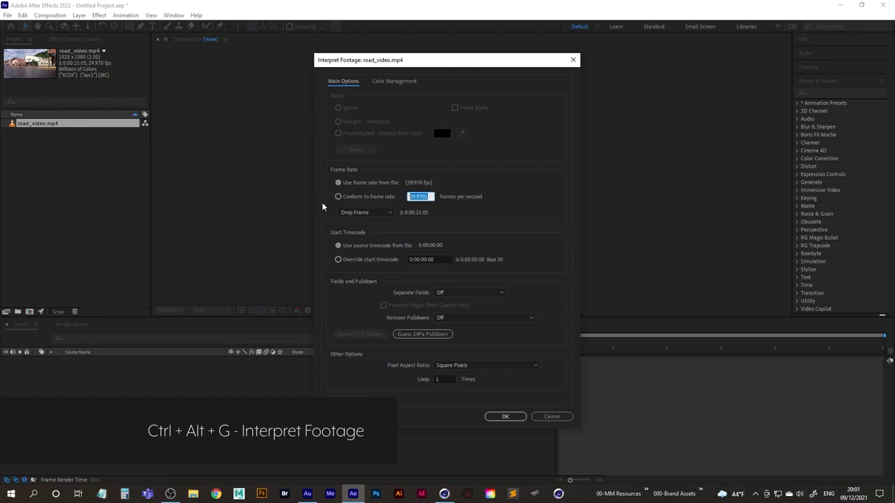
text(30)
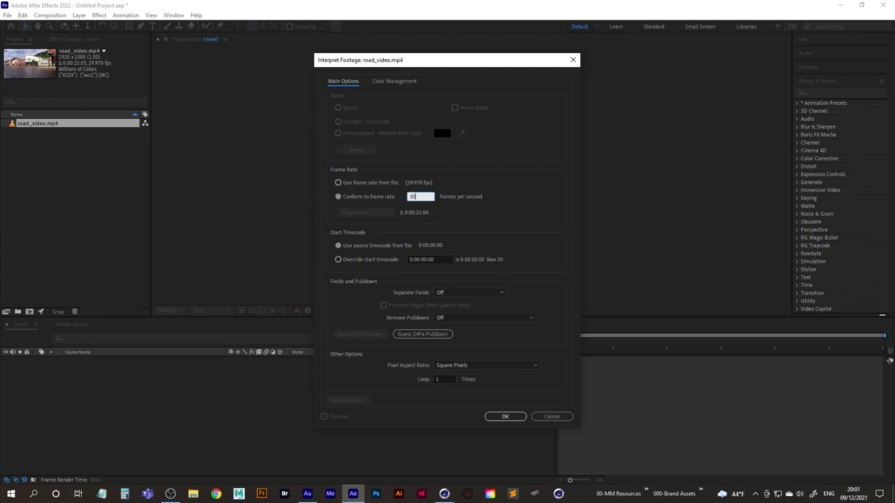
key(Return)
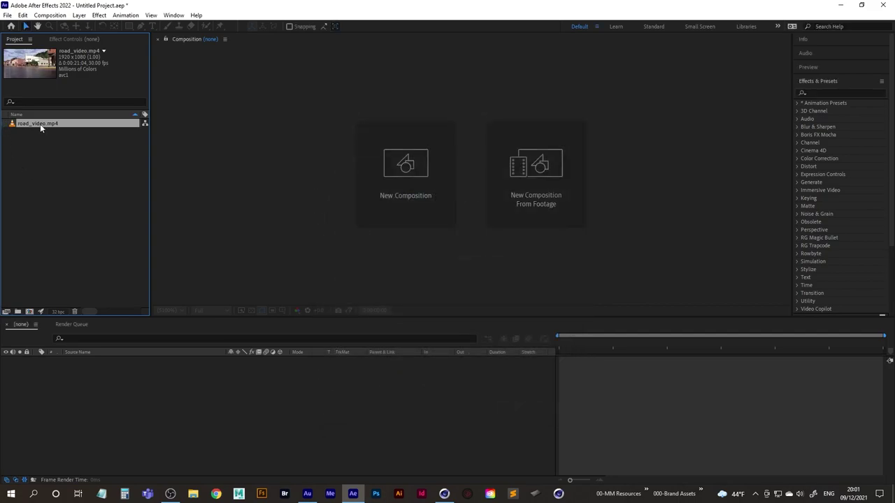
drag(38, 127, 29, 312)
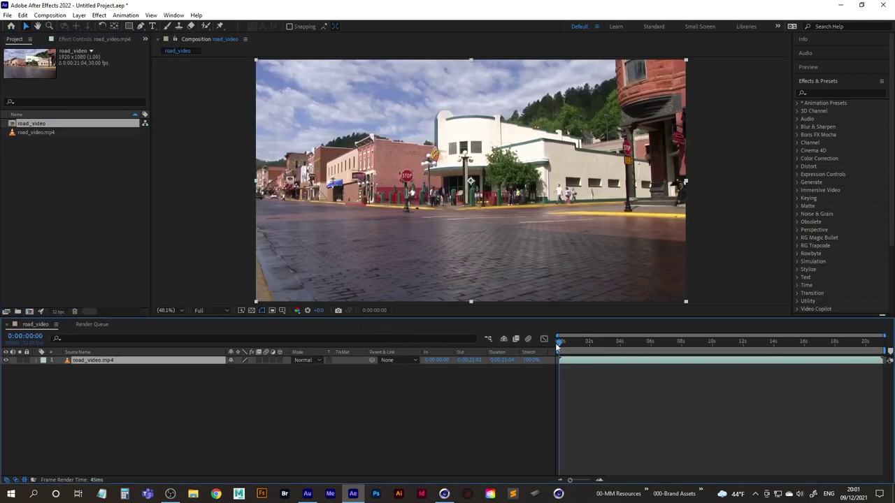
- Add the road_video composition to the Render Queue with PNG Sequence as the output format
drag(560, 343, 519, 336)
click(50, 15)
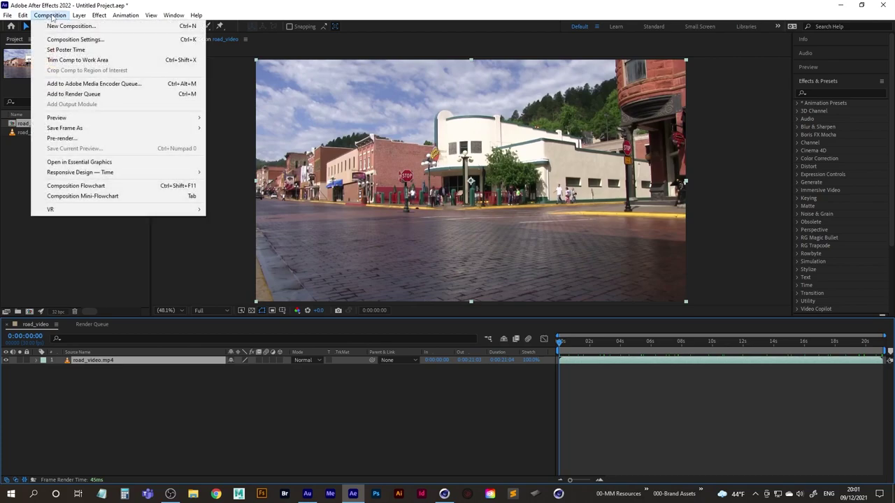
click(95, 96)
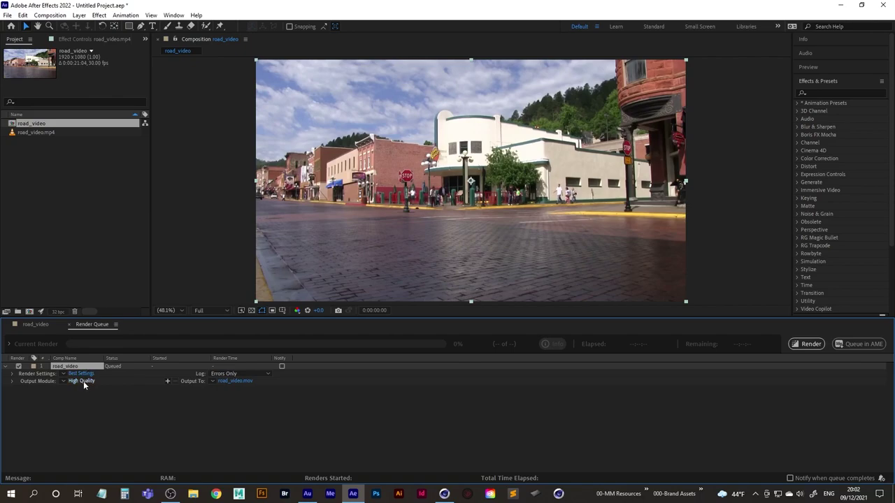
click(82, 381)
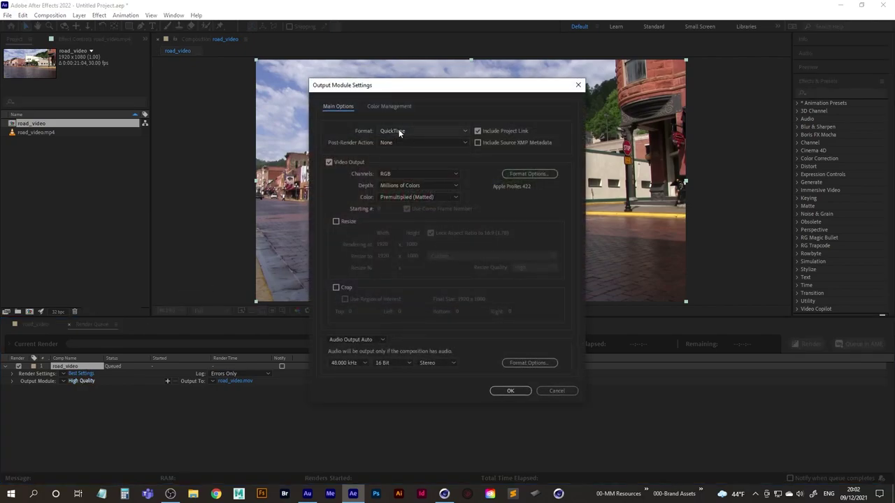
click(400, 132)
click(411, 214)
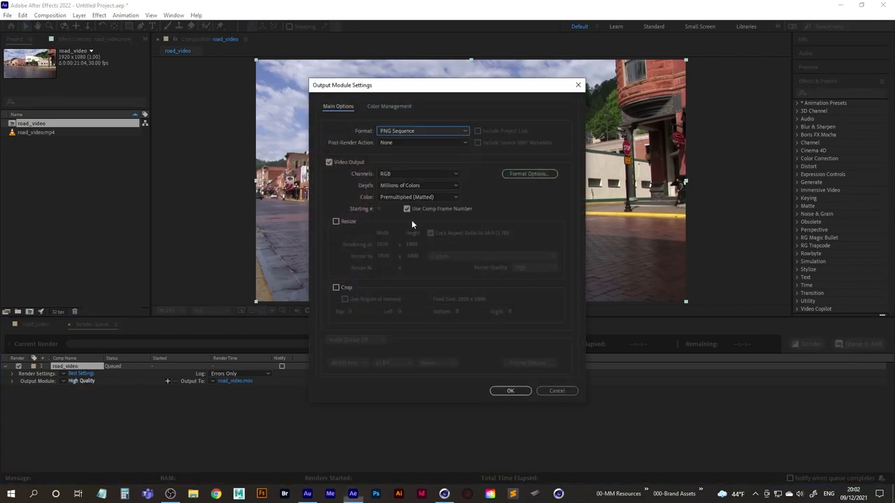
click(511, 391)
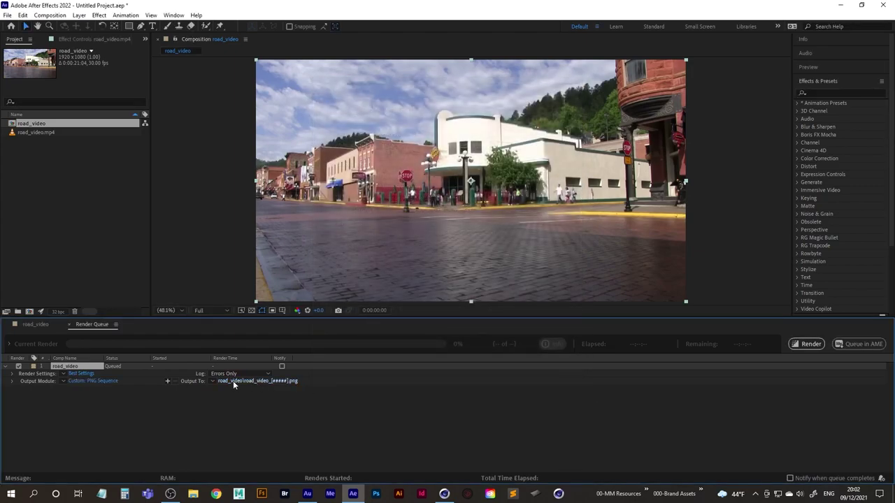
- Save the frames to the rendered_seq folder under 25_Redshift_Compositing/Sequences and start rendering
click(233, 381)
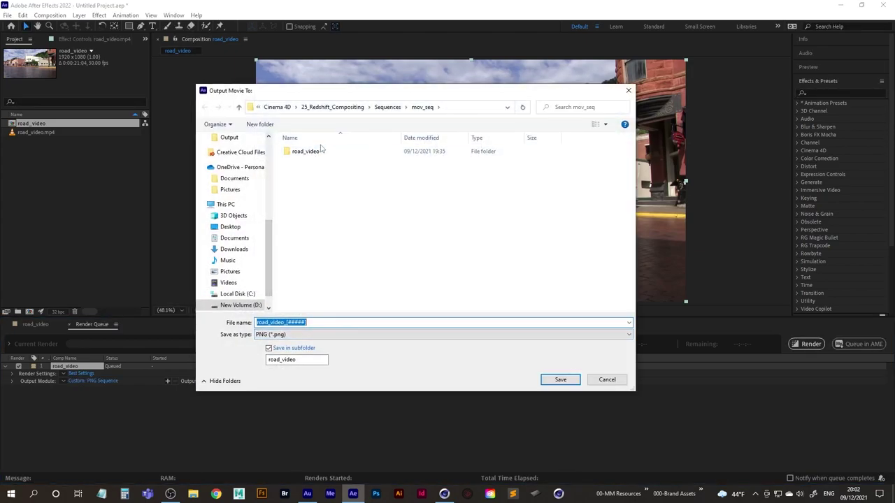
click(341, 110)
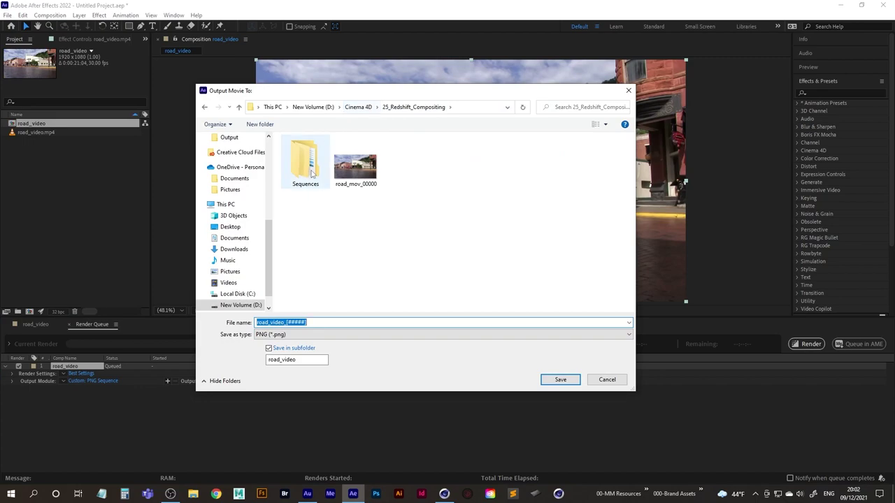
double_click(310, 172)
click(308, 155)
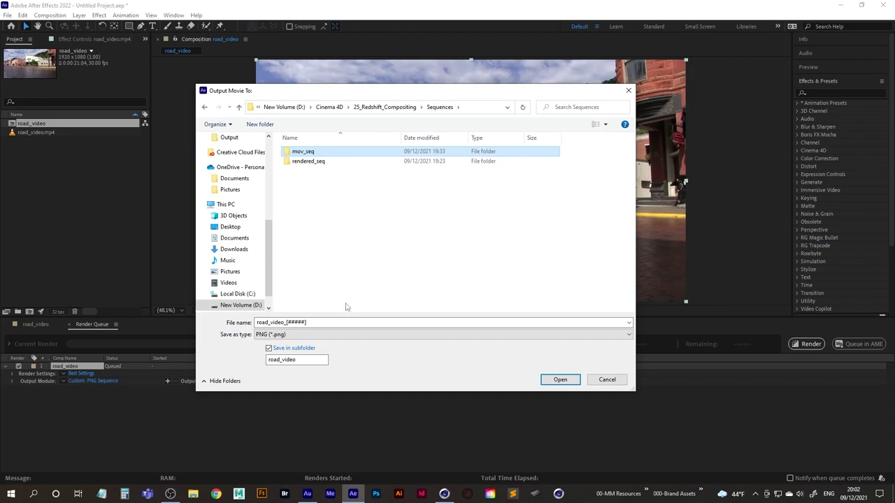
double_click(307, 162)
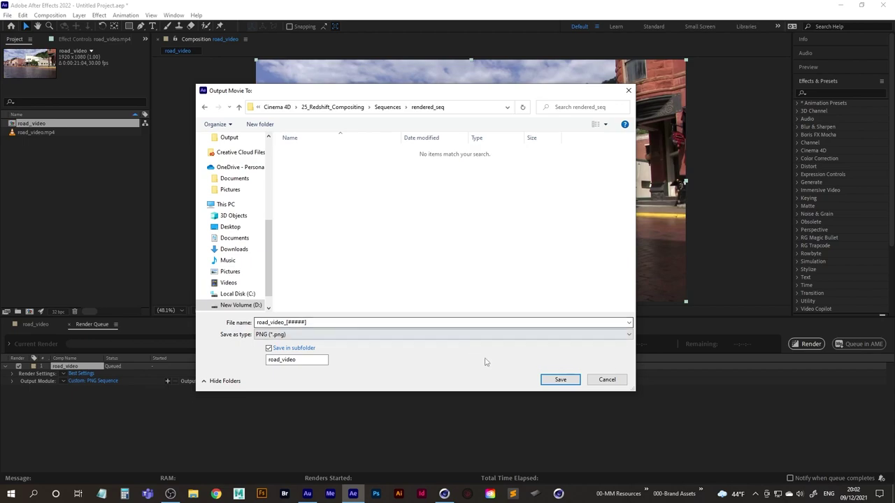
click(558, 380)
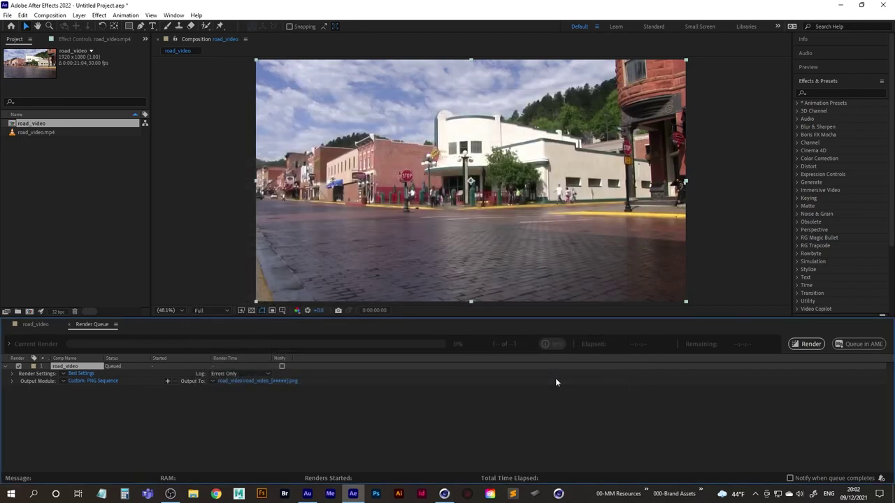
click(807, 344)
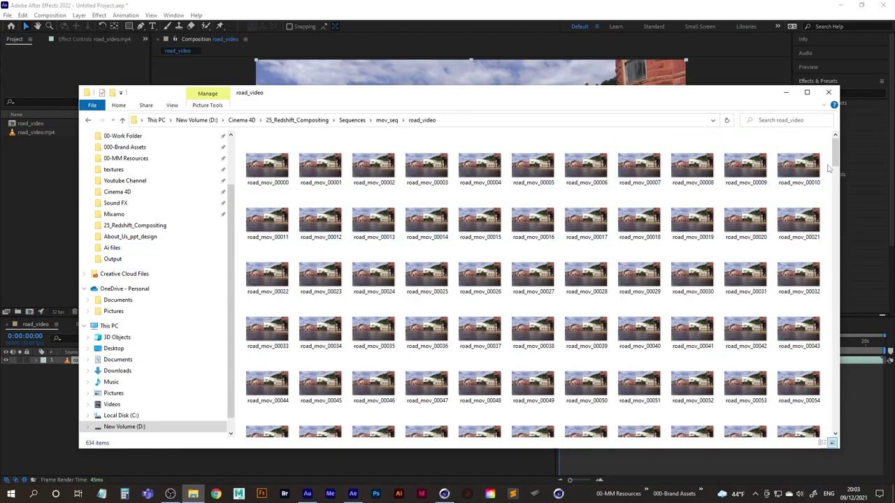
- Scroll through the 634 rendered road_mov frames, then switch to Cinema 4D
scroll(836, 159, down, 1)
drag(836, 160, 479, 388)
click(444, 494)
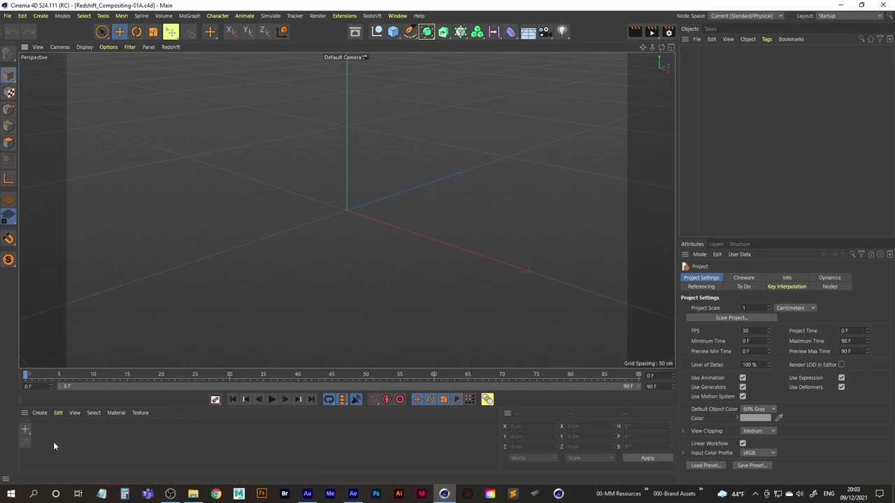
- Create a new material named BG and open it for editing
double_click(55, 440)
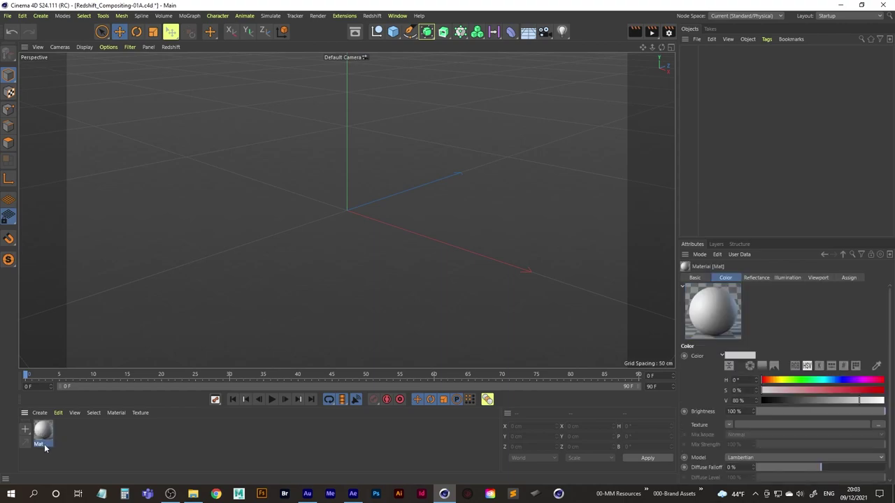
double_click(40, 443)
text(BG)
key(Return)
double_click(42, 436)
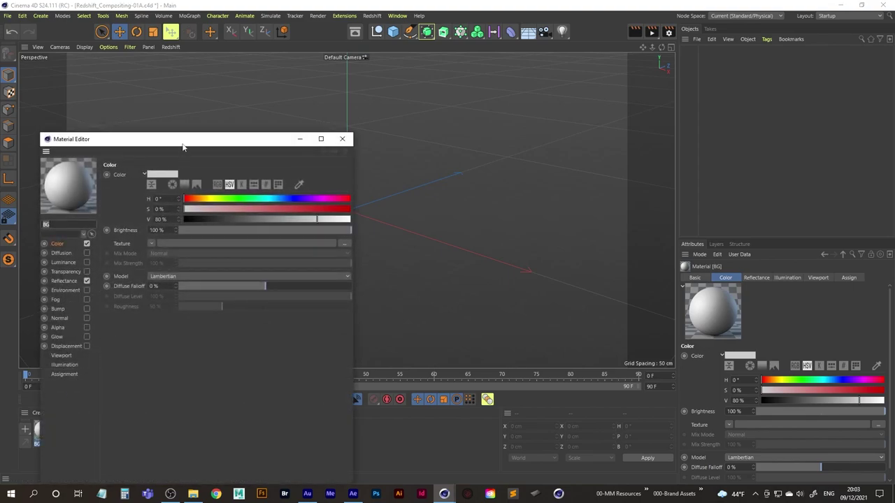
- Turn off Color, turn on Luminance, and load road_mov_00000 as the luminance texture
click(268, 174)
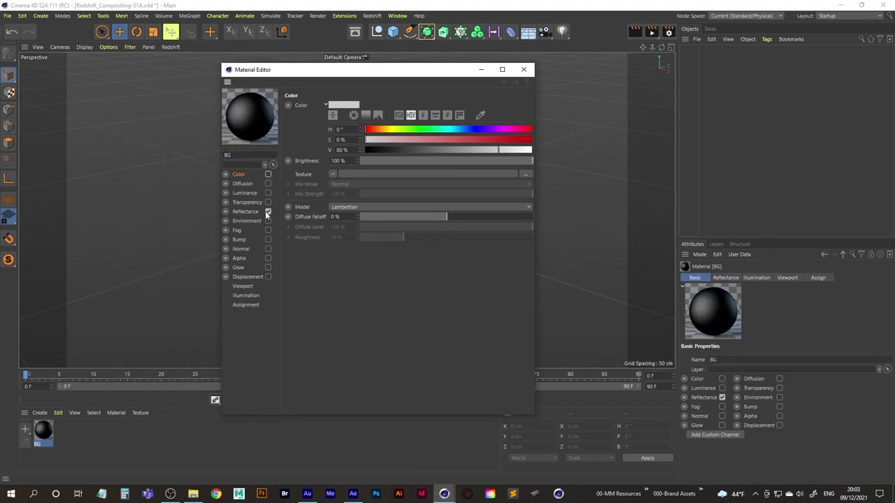
click(265, 211)
click(268, 193)
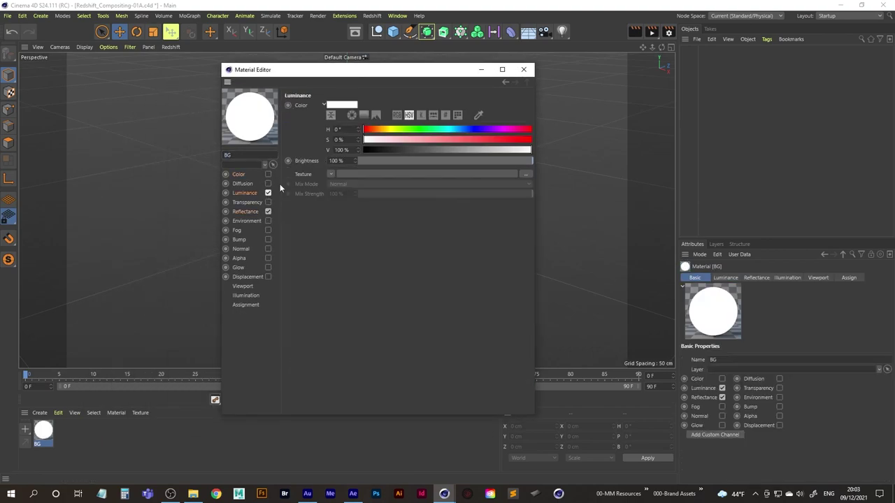
click(331, 174)
click(381, 189)
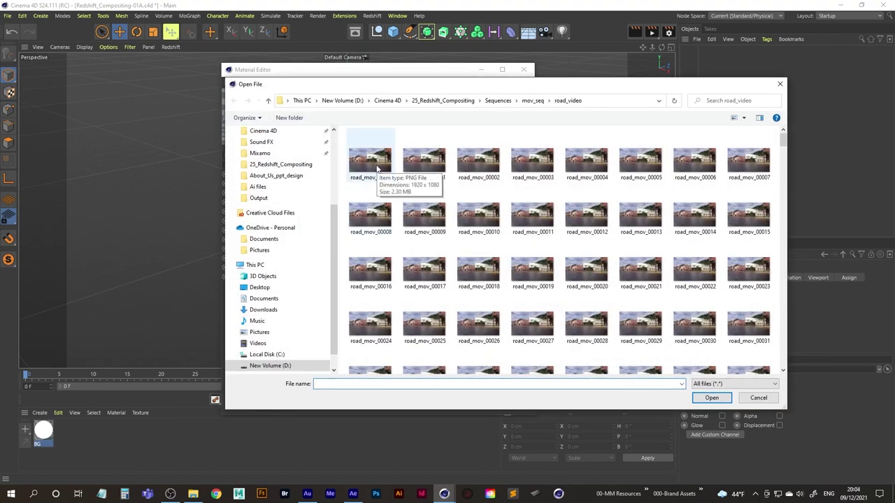
click(378, 168)
click(712, 398)
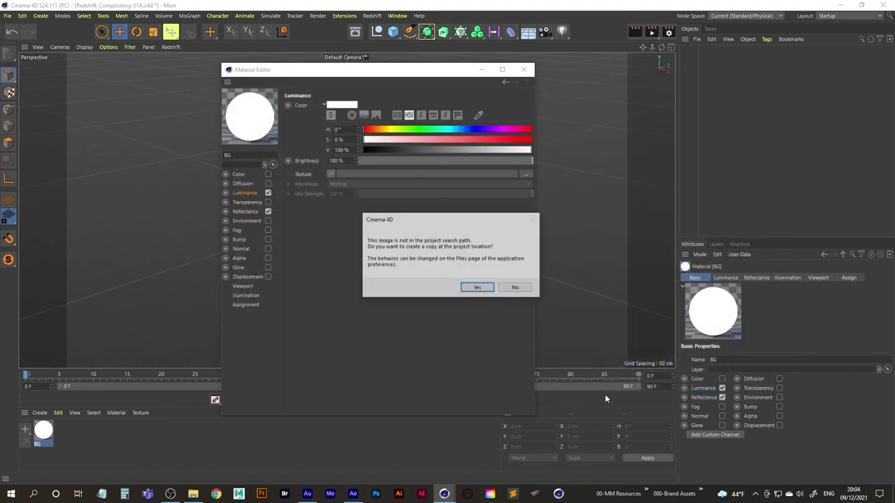
click(515, 293)
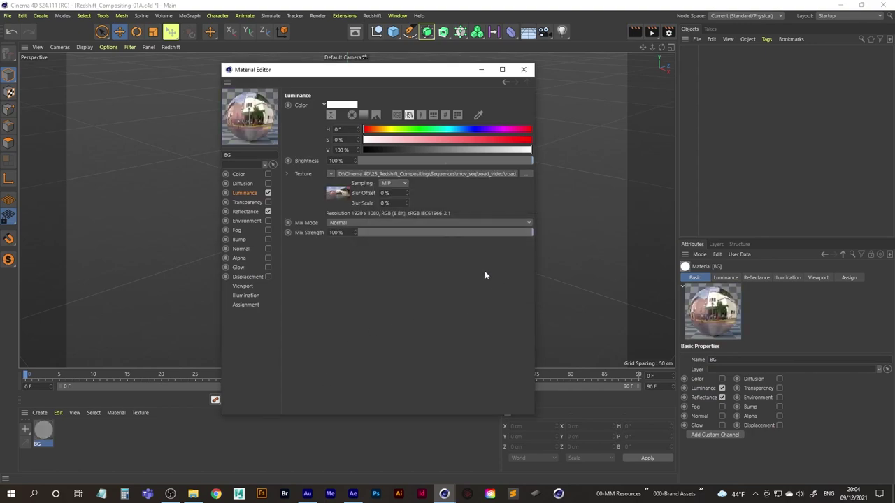
- Calculate the texture's image-sequence animation (frames 0–633, 30 fps) and close the Material Editor
click(339, 193)
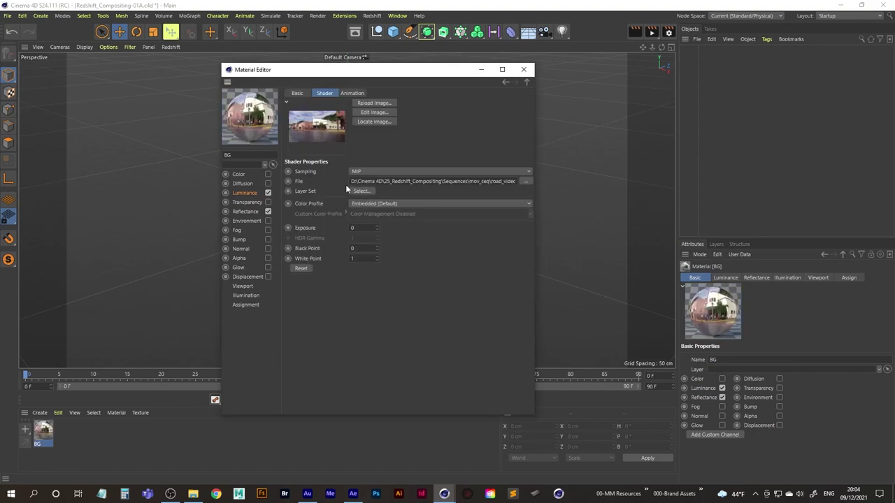
click(353, 94)
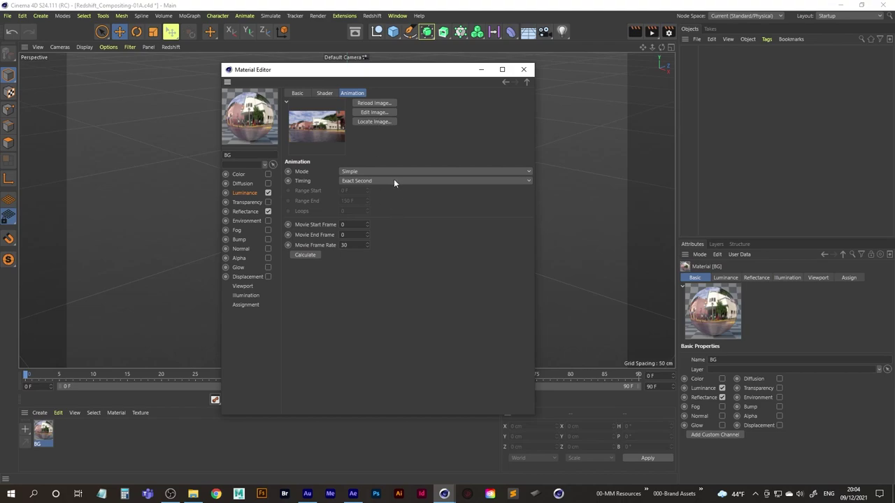
click(306, 255)
click(355, 235)
click(524, 69)
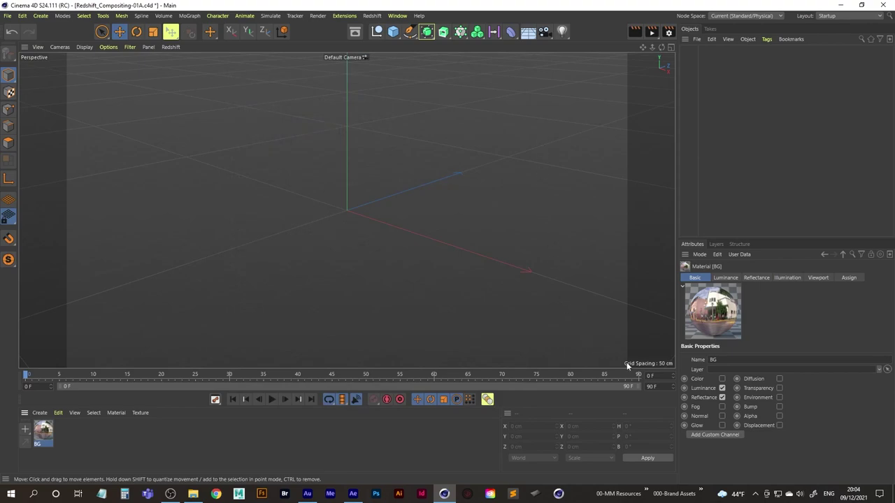
- Set the scene end frame to 633 and add a Background object
click(660, 388)
text(633)
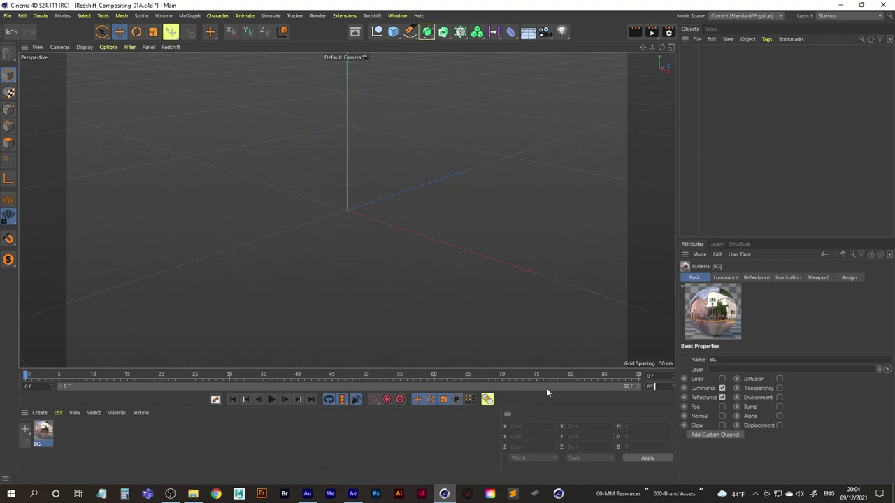
key(Return)
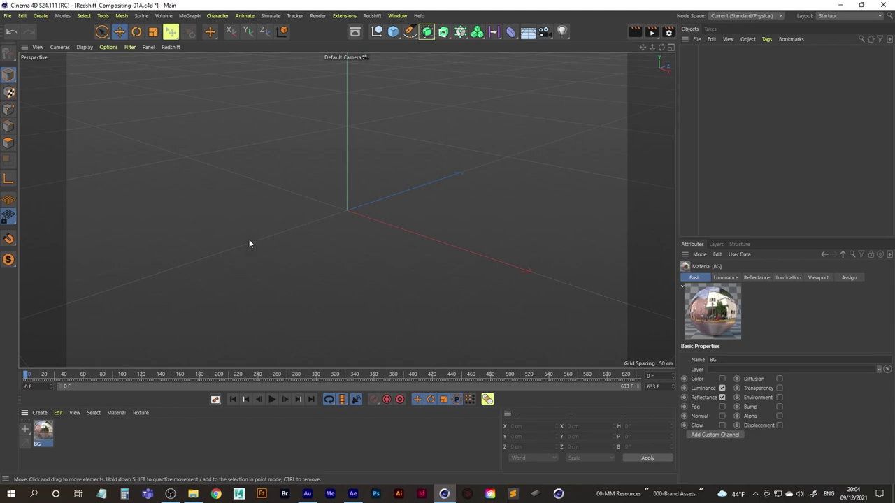
click(527, 32)
click(570, 112)
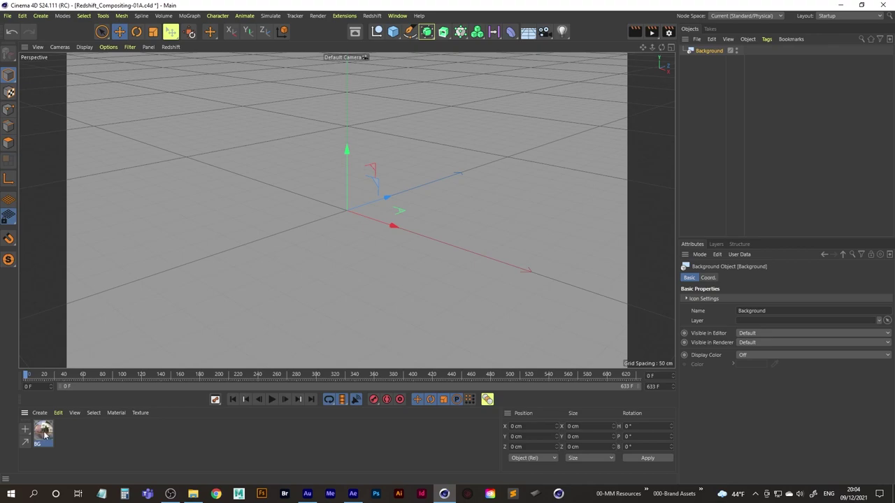
- Apply the BG material to the Background object so the road footage fills the viewport
drag(43, 435, 708, 55)
drag(708, 54, 709, 54)
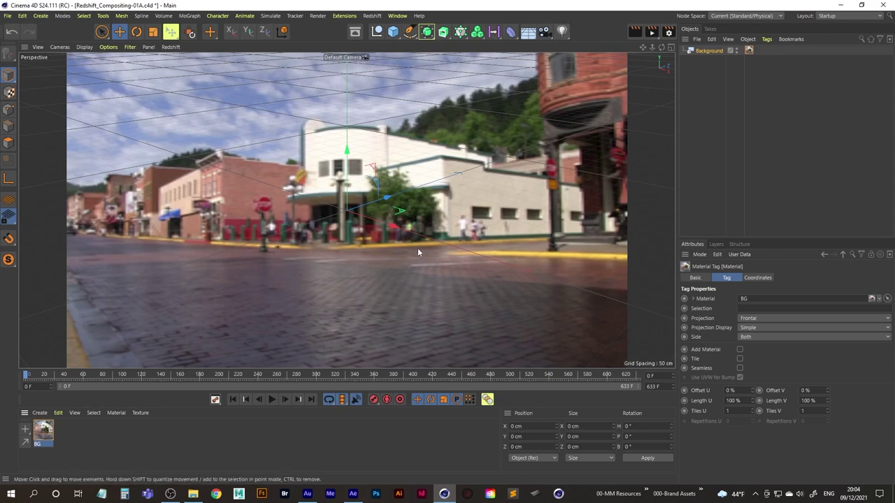
click(393, 32)
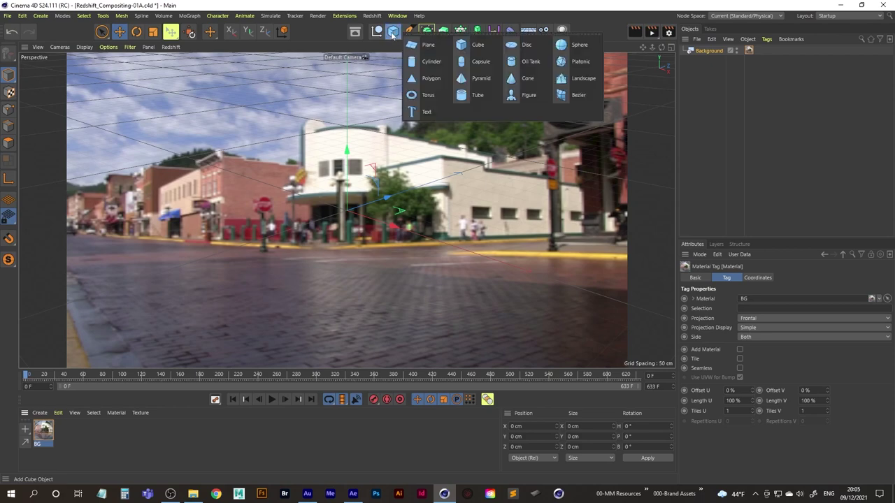
- Add a 100 cm sphere and orbit the Perspective view down to match the street horizon
click(580, 46)
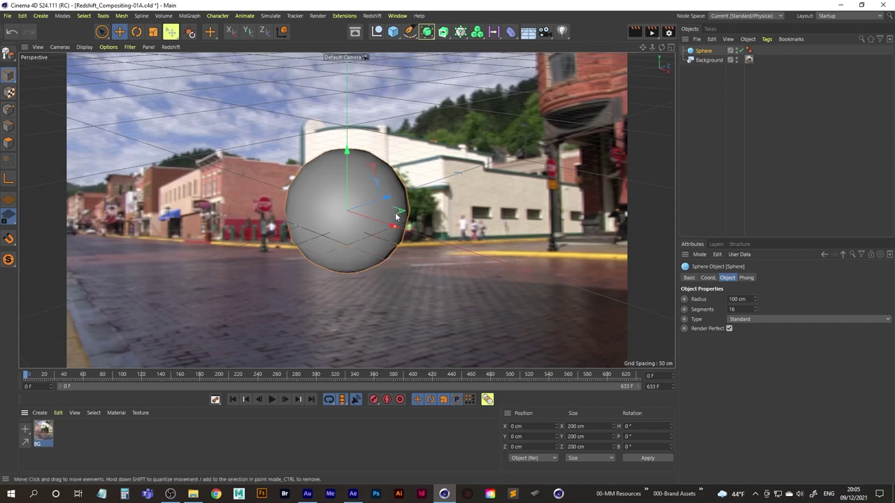
scroll(338, 223, down, 4)
scroll(350, 222, down, 3)
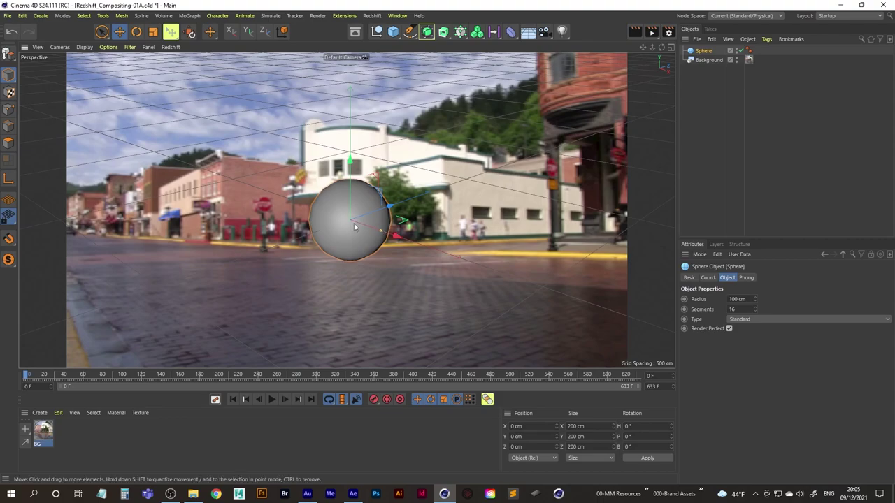
alt+drag(354, 223, 352, 193)
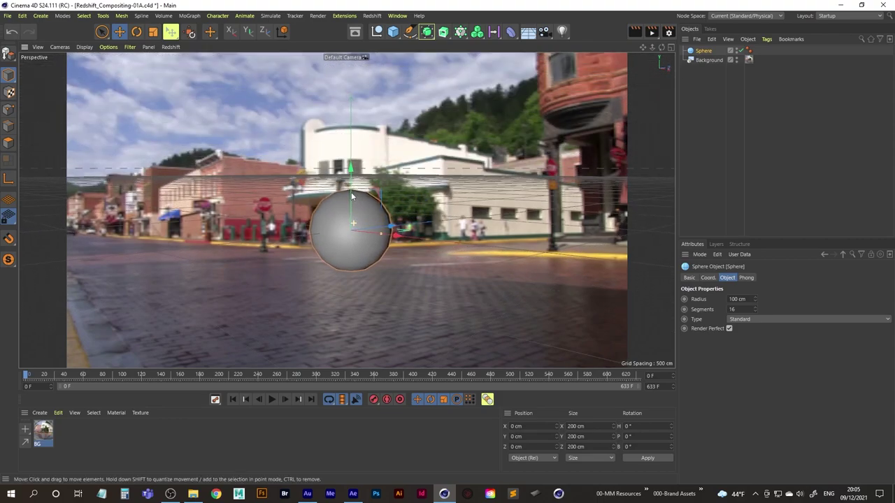
mouse_move(358, 251)
alt+mouse_down()
mouse_move(353, 239)
mouse_move(352, 267)
alt+mouse_up()
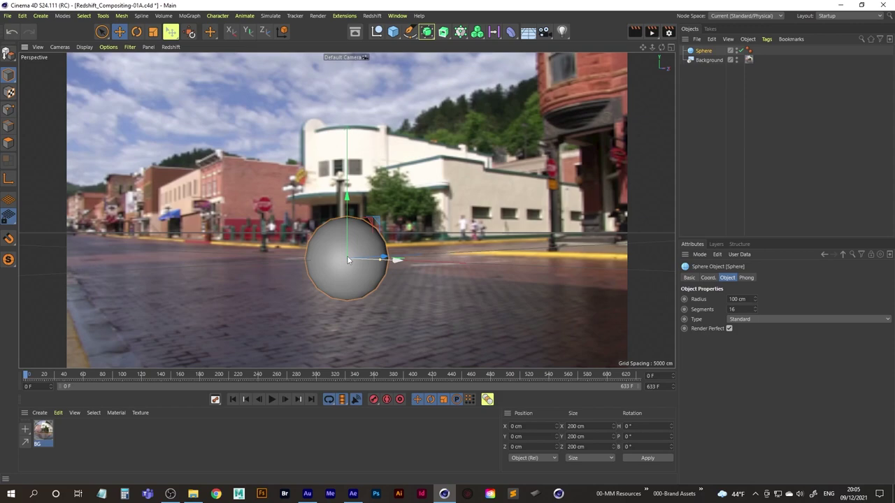
- Lift the sphere to about 100 cm on Y in the Right view, then return to Perspective
middle_click(459, 223)
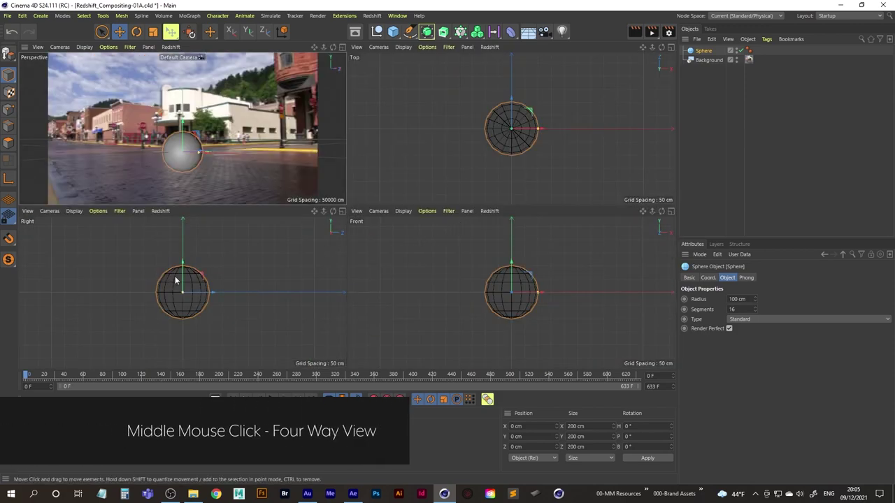
middle_click(239, 247)
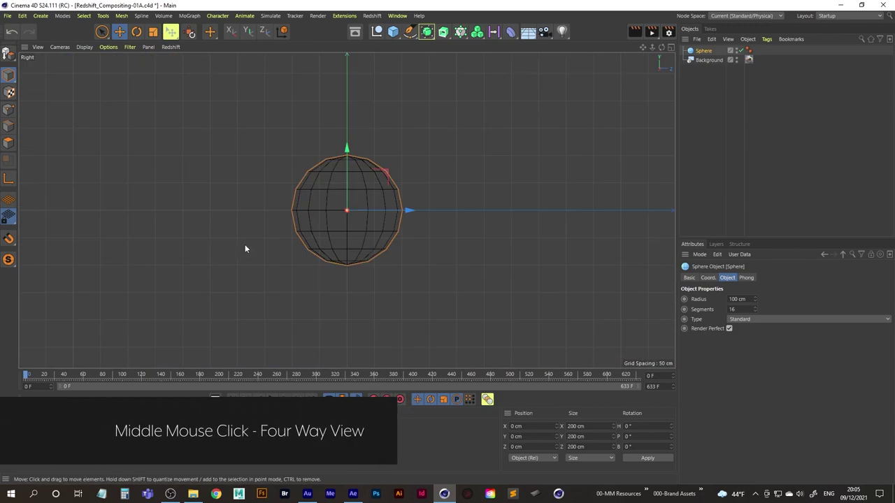
drag(346, 149, 323, 66)
scroll(349, 199, up, 5)
middle_click(484, 137)
middle_click(235, 165)
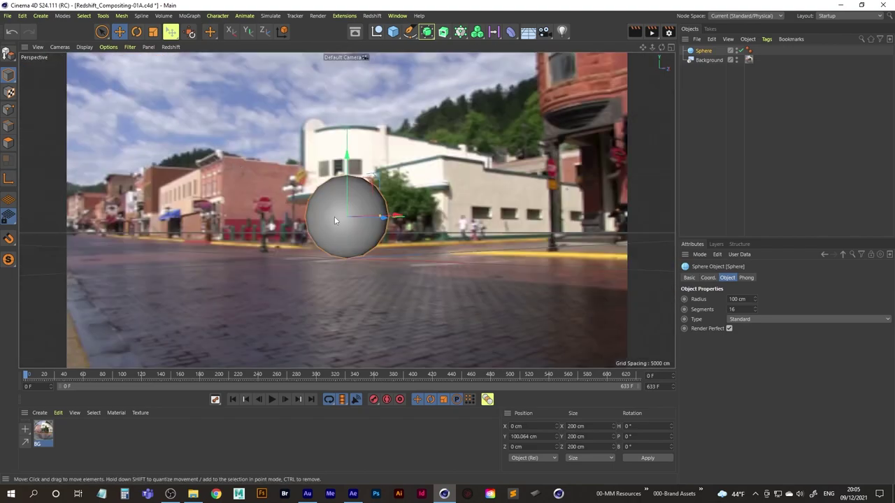
alt+middle_drag(349, 225, 357, 250)
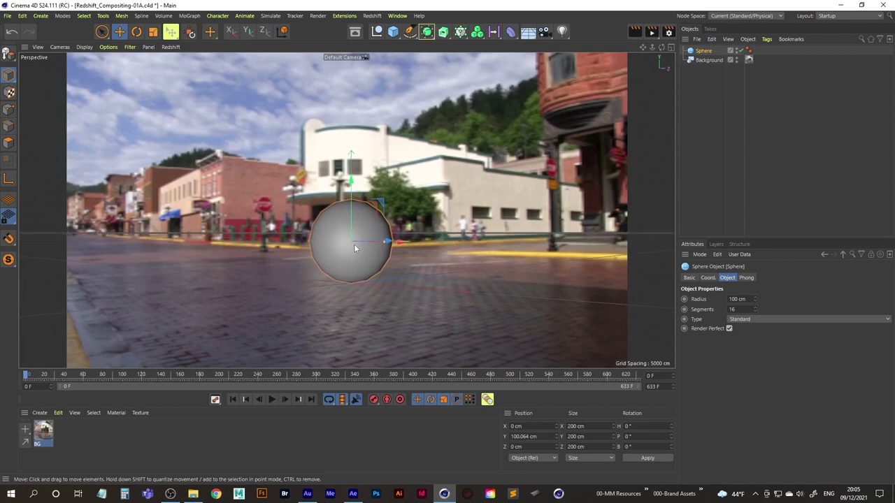
alt+drag(350, 244, 351, 249)
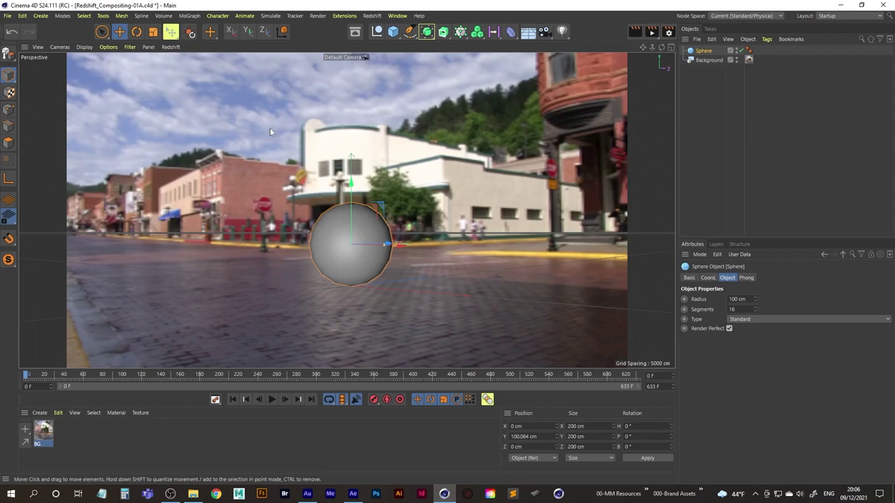
- Add a plane named Floor and stretch it to about 823 × 796 cm
click(393, 31)
click(439, 54)
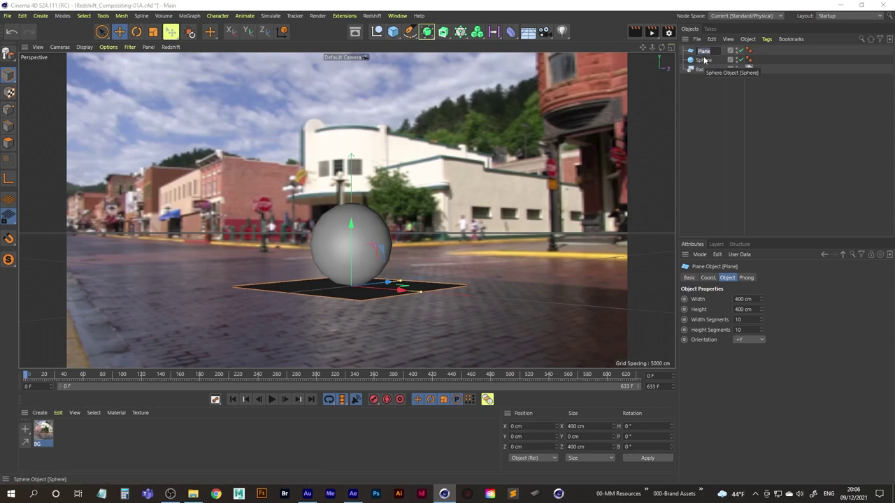
text(Floor)
key(Return)
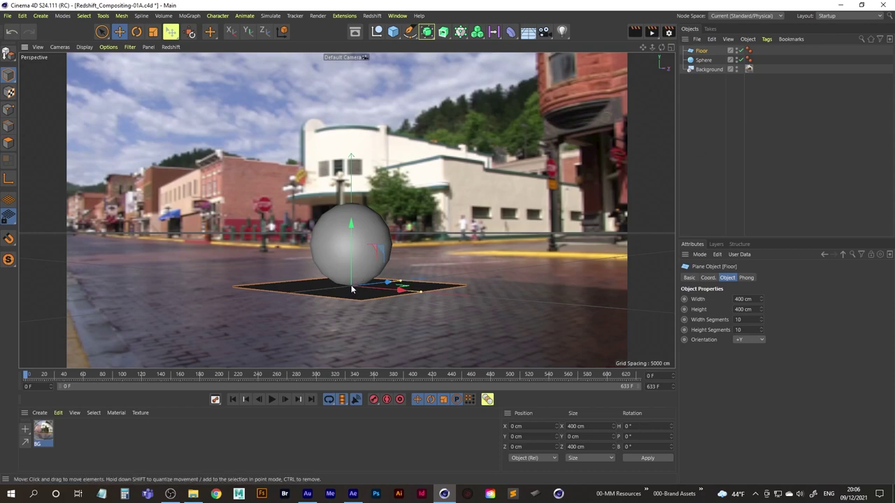
alt+drag(351, 289, 352, 292)
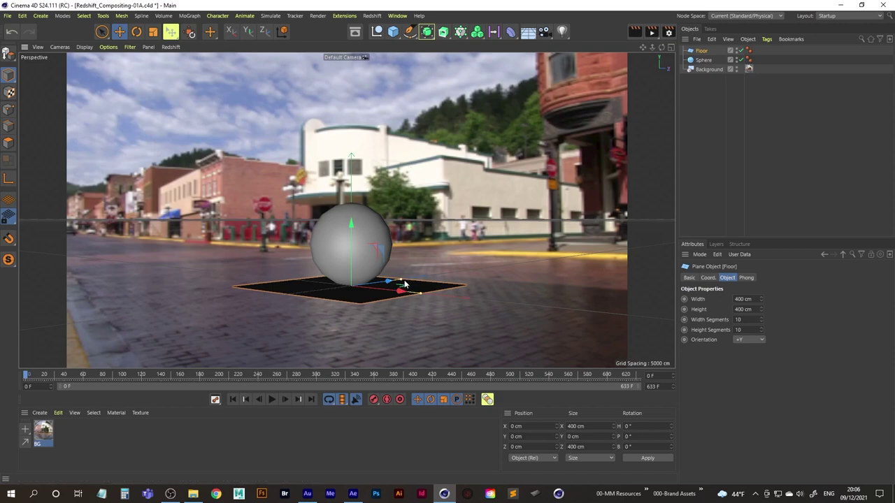
drag(405, 283, 514, 320)
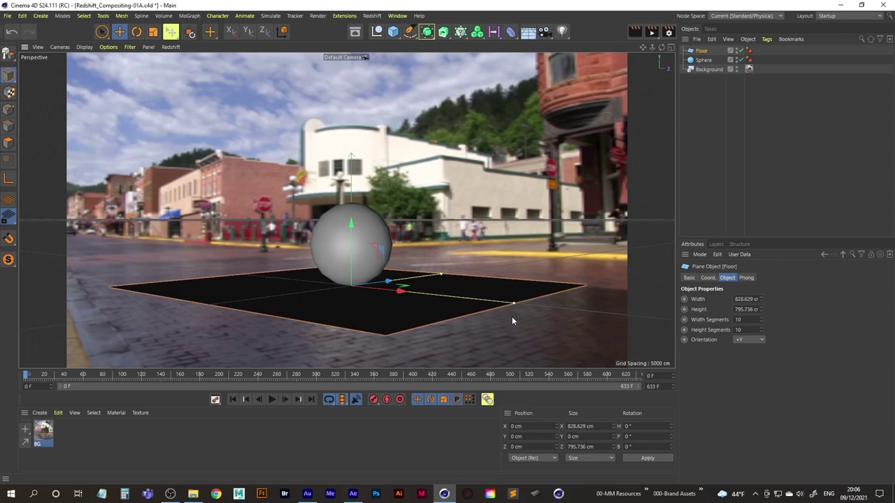
- Set the Floor's width and height segments to 1 each
click(746, 319)
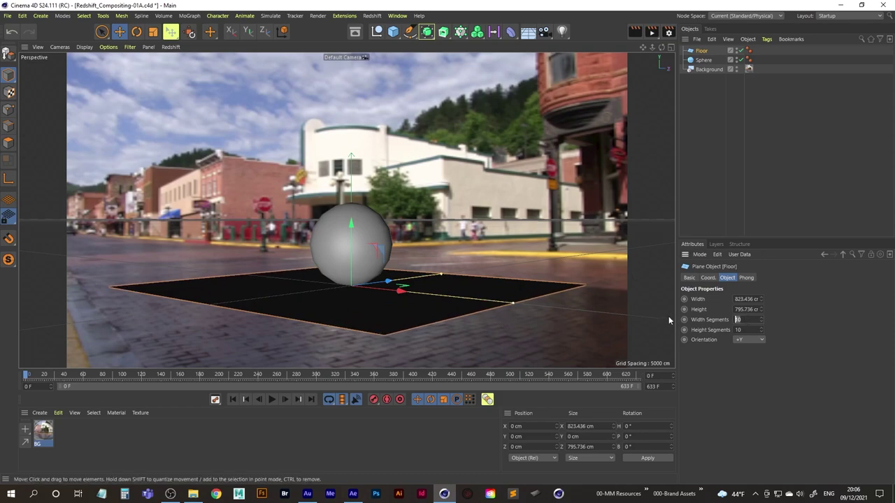
text(1)
key(Tab)
text(1)
key(Tab)
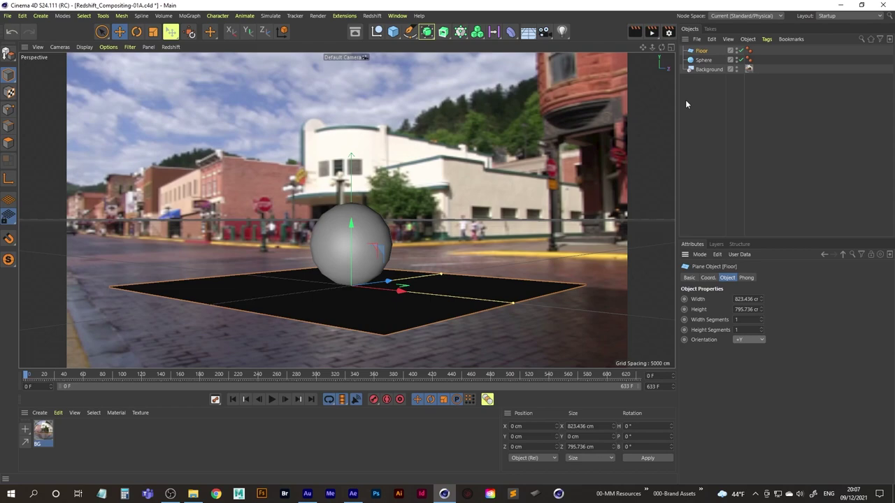
- Switch the layout to RS_Standard (User), look through the Redshift menu, and save the scene
click(830, 17)
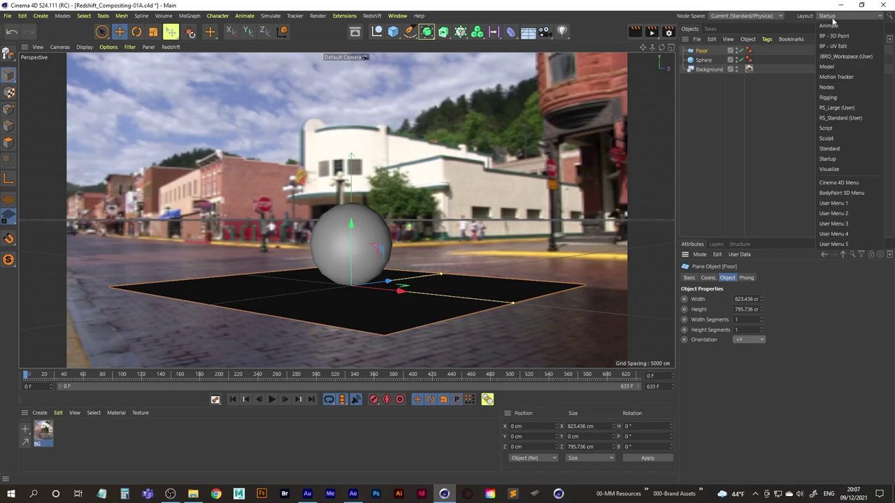
click(838, 119)
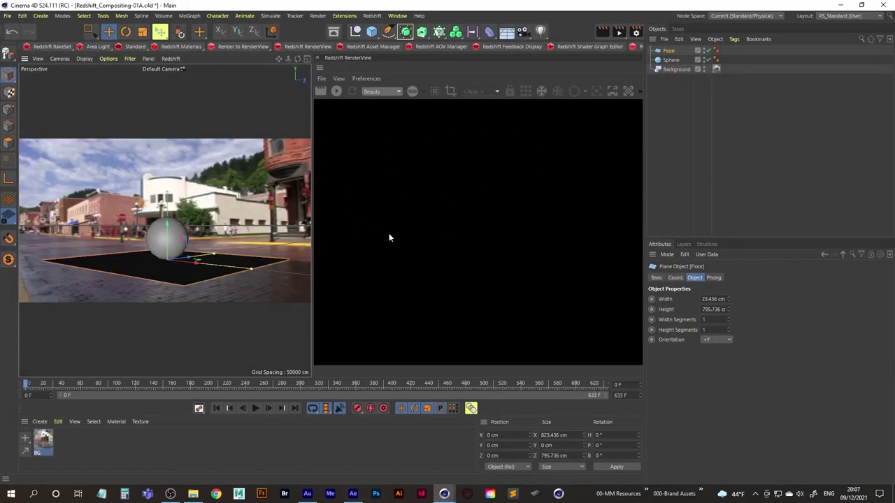
click(374, 19)
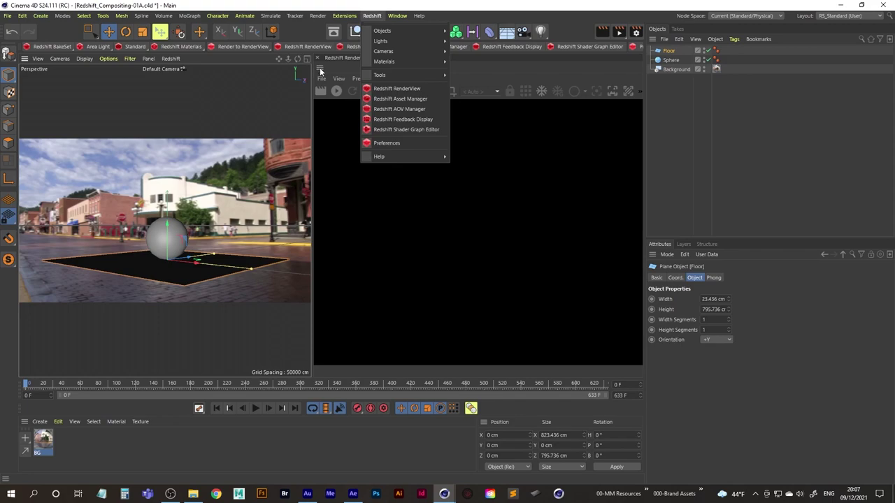
click(377, 17)
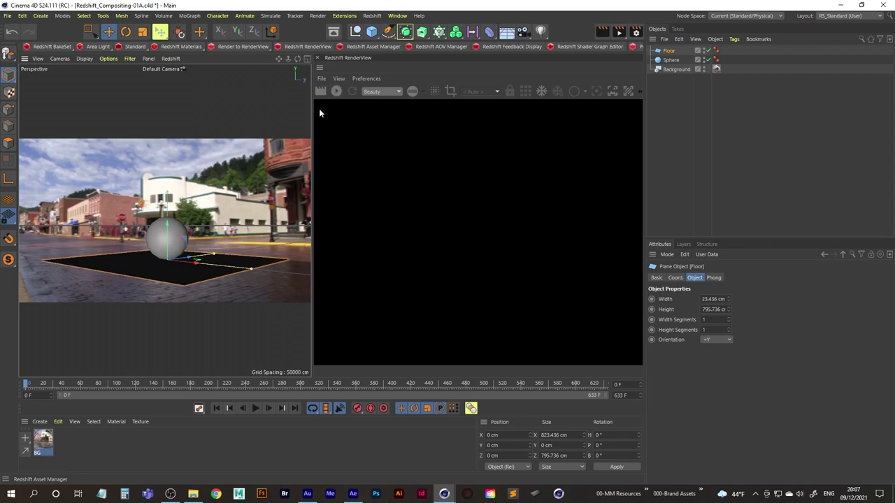
key(ctrl+s)
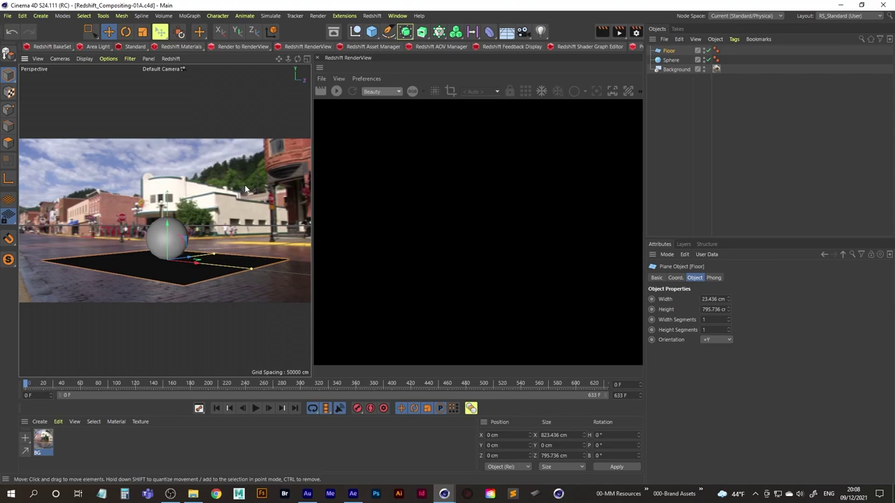
- Start the live Redshift IPR render and set the RenderView size to Fit Window
click(337, 91)
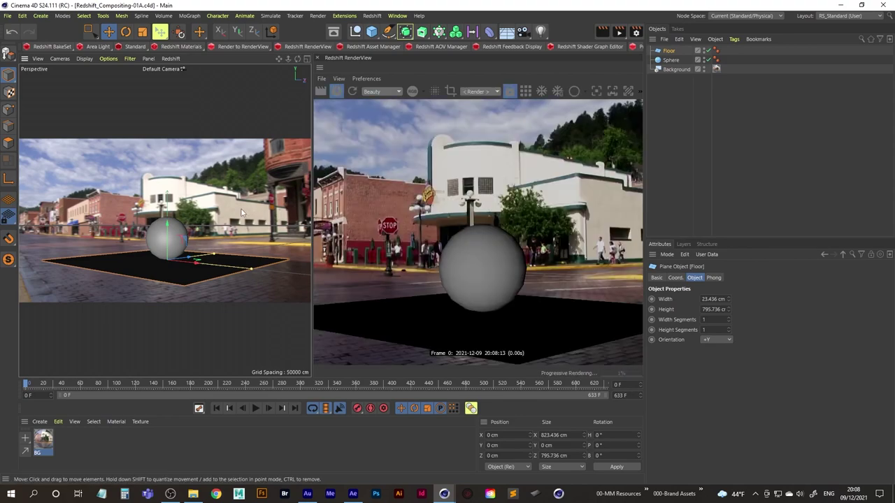
click(639, 92)
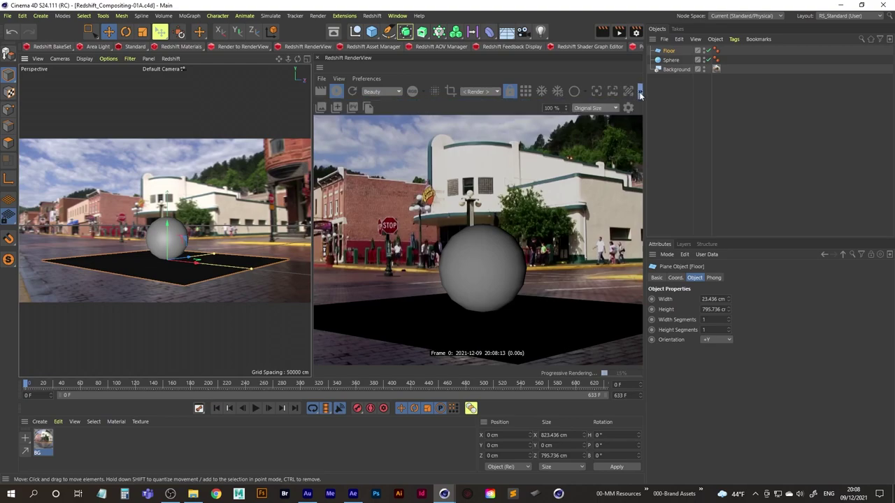
click(593, 109)
click(594, 128)
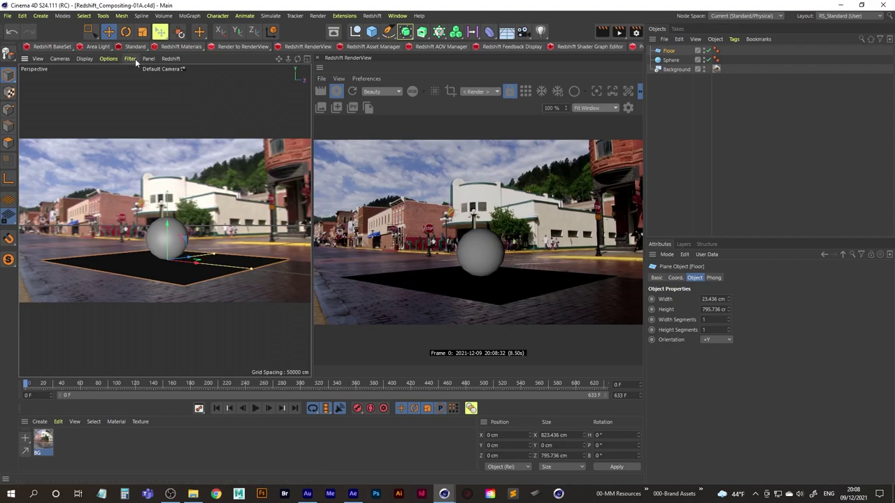
- Add a Redshift Dome Light from the palette, then browse the Redshift Lights menu without adding anything
click(99, 48)
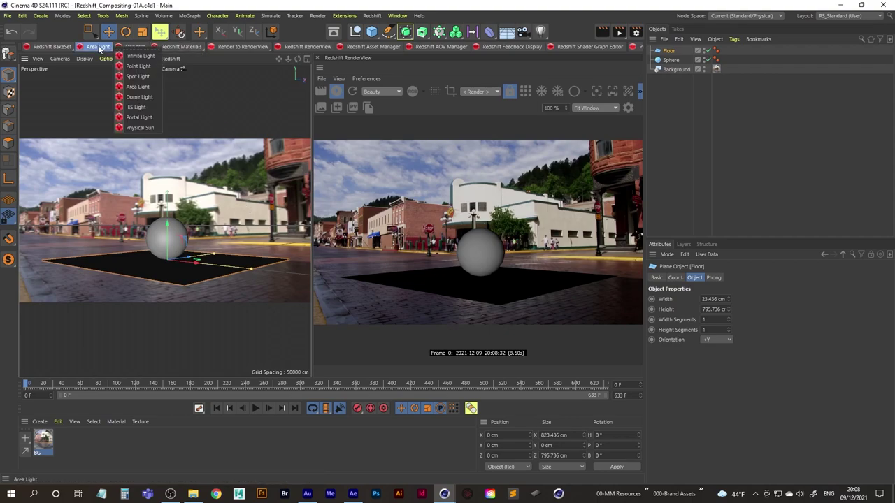
click(138, 98)
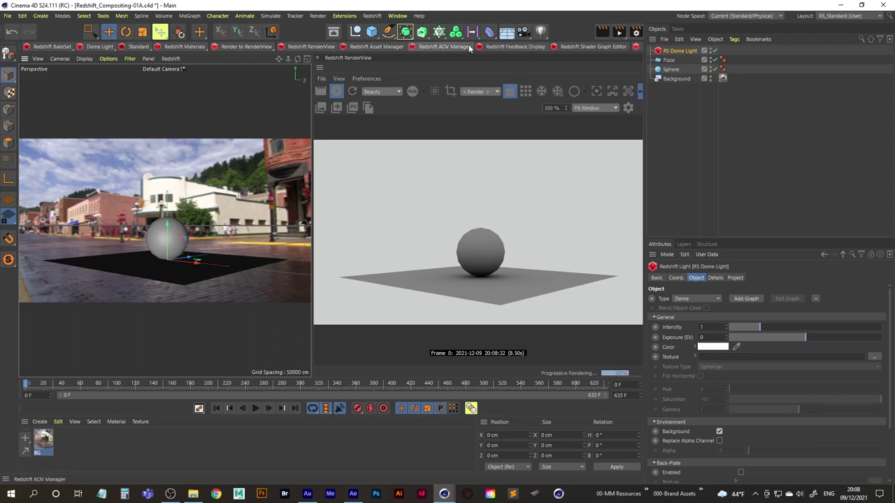
click(373, 17)
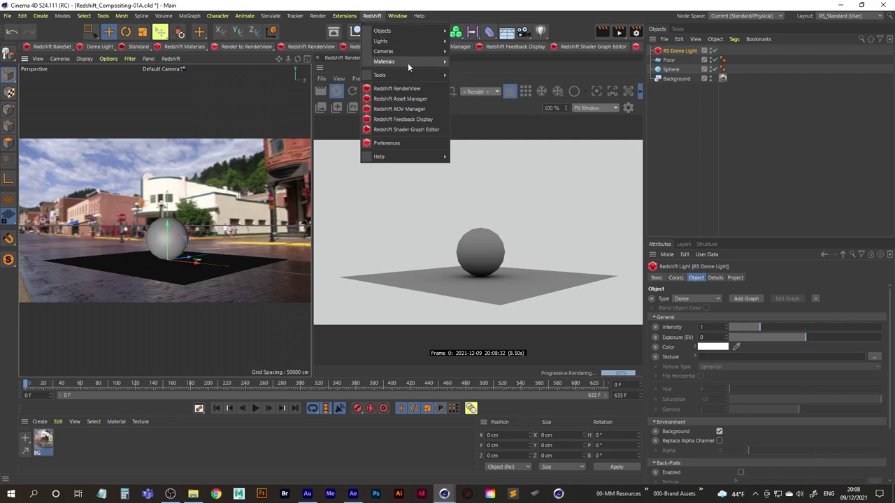
mouse_move(408, 63)
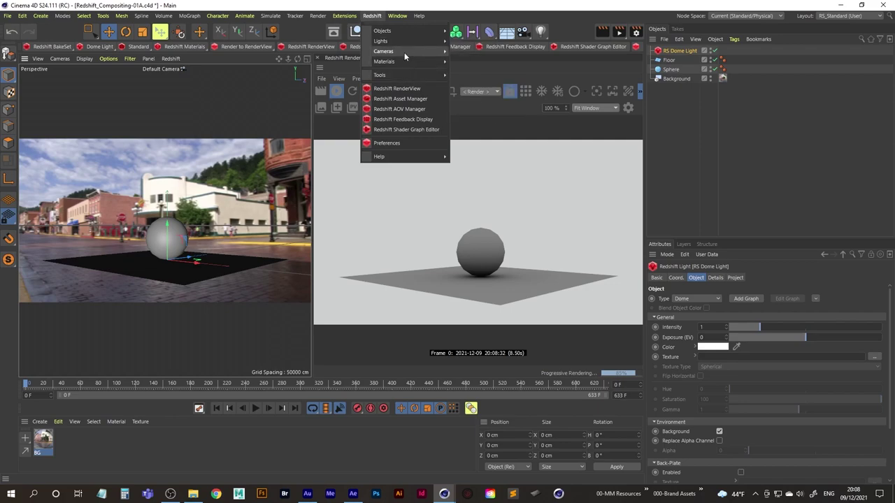
mouse_move(404, 41)
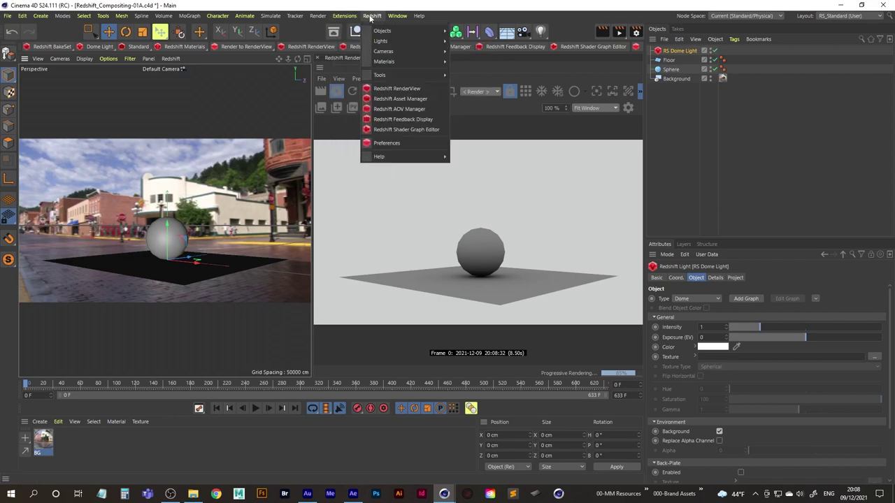
click(369, 18)
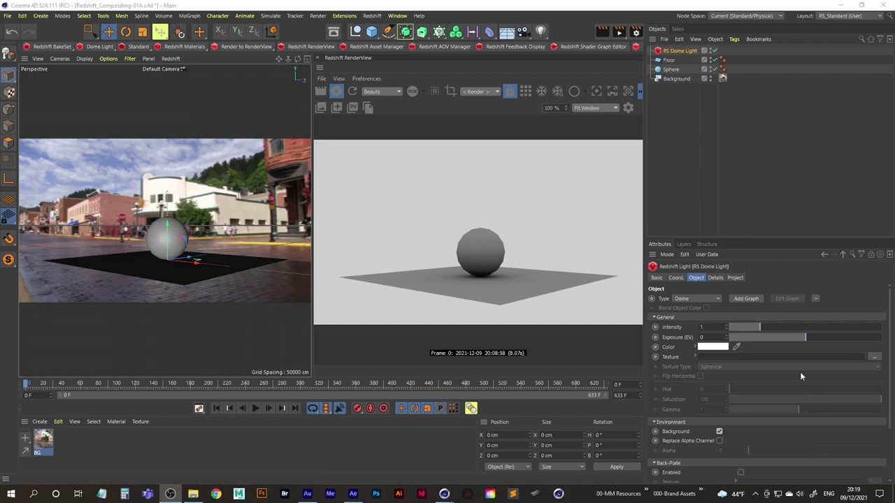
- Load road_mov_00000 from the 25_Redshift_Compositing folder as the dome light's texture
click(875, 357)
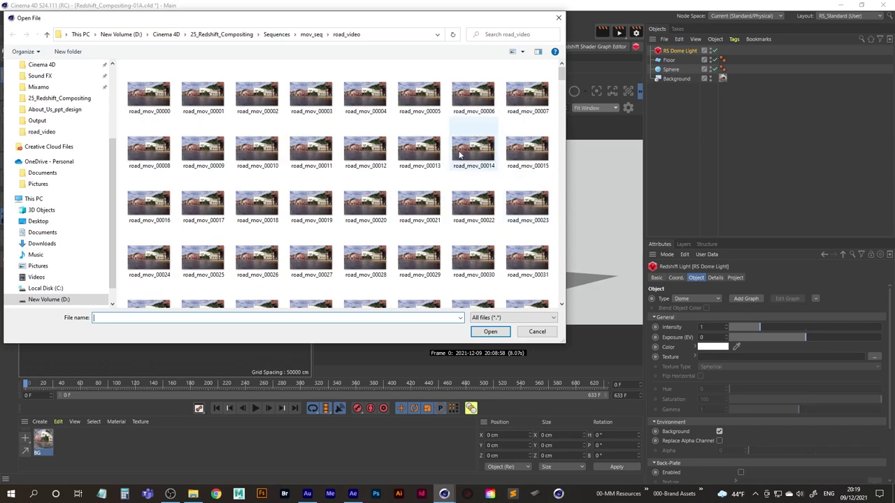
drag(288, 23, 425, 54)
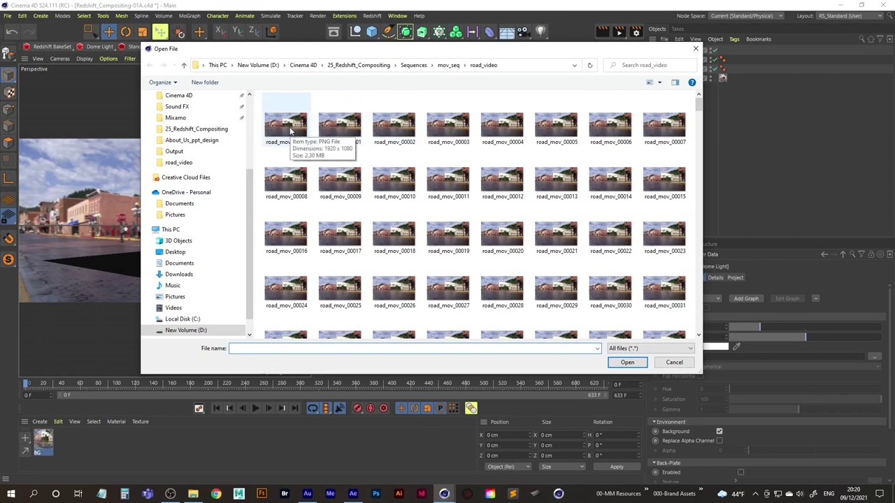
click(291, 133)
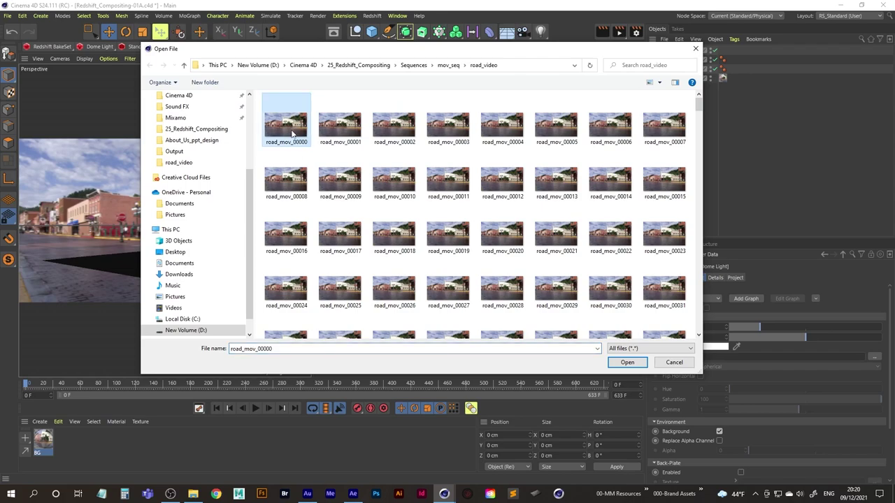
click(364, 66)
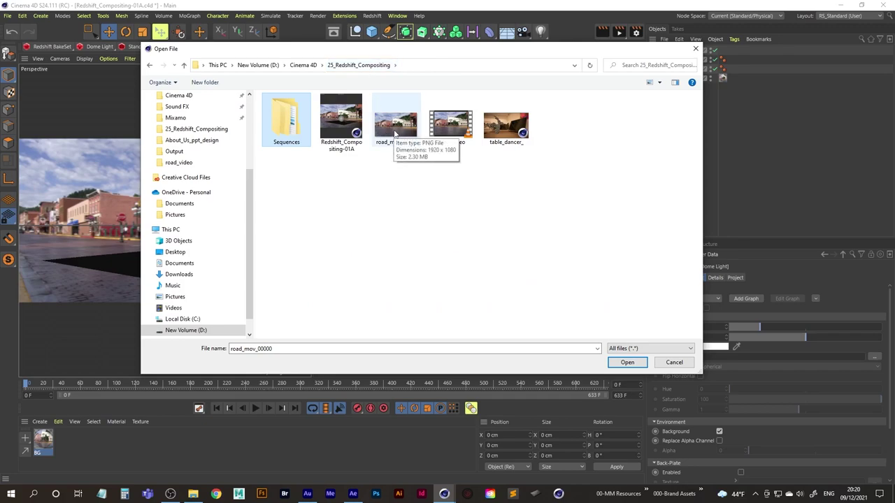
double_click(290, 128)
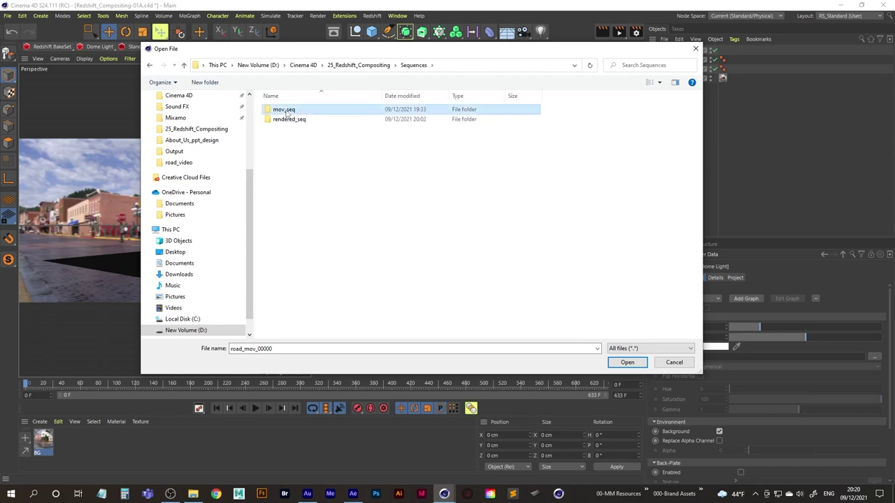
double_click(286, 113)
double_click(289, 116)
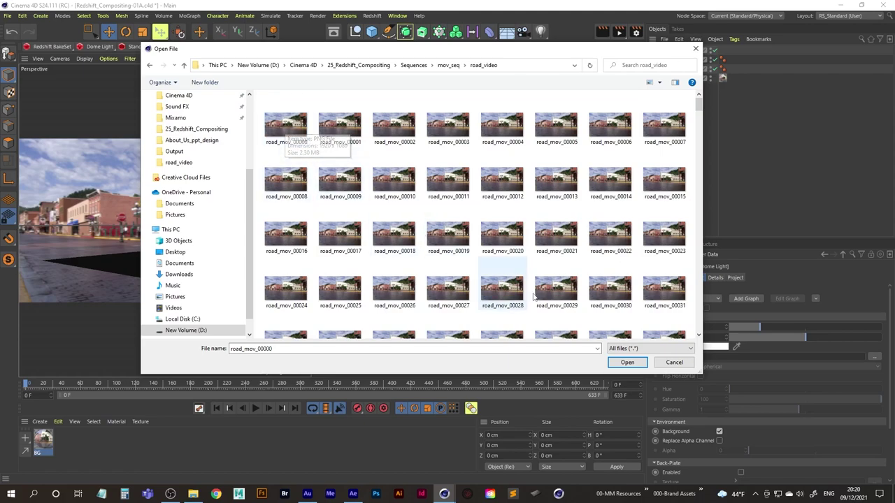
click(372, 65)
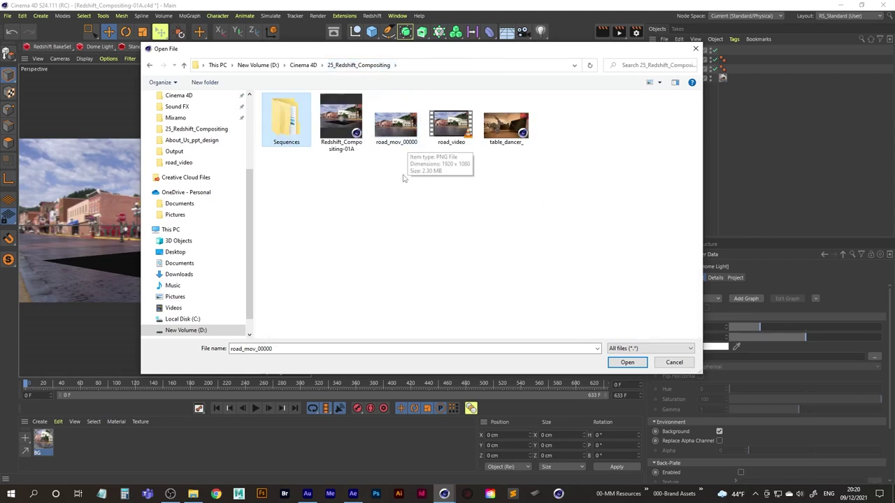
double_click(397, 130)
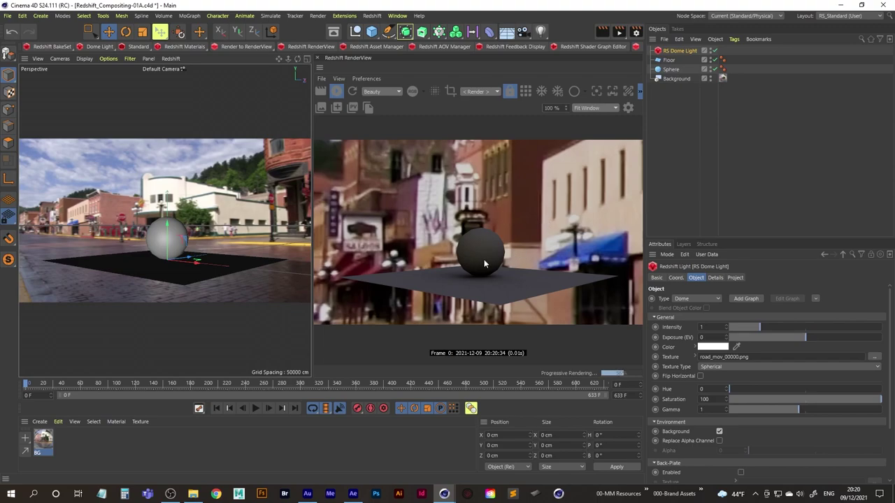
- Clear the dome light's texture and reload road_mov_00000 into it
key(ctrl+z)
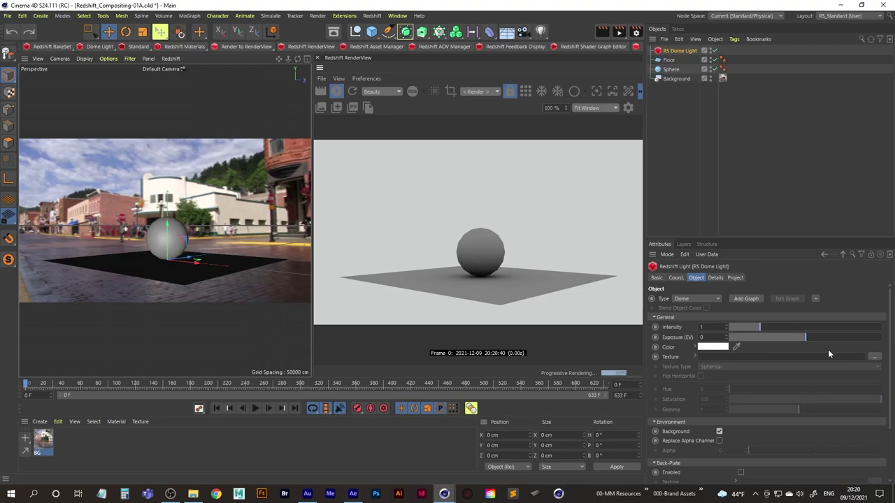
click(875, 357)
double_click(397, 120)
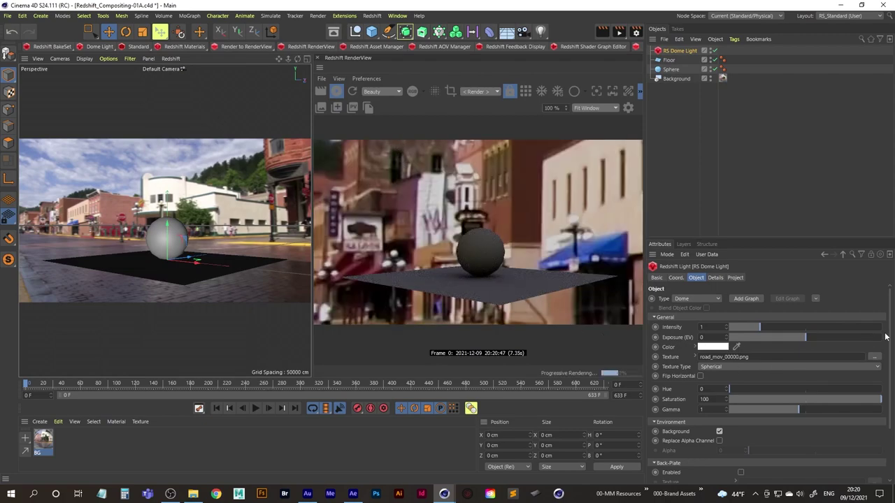
drag(886, 337, 889, 389)
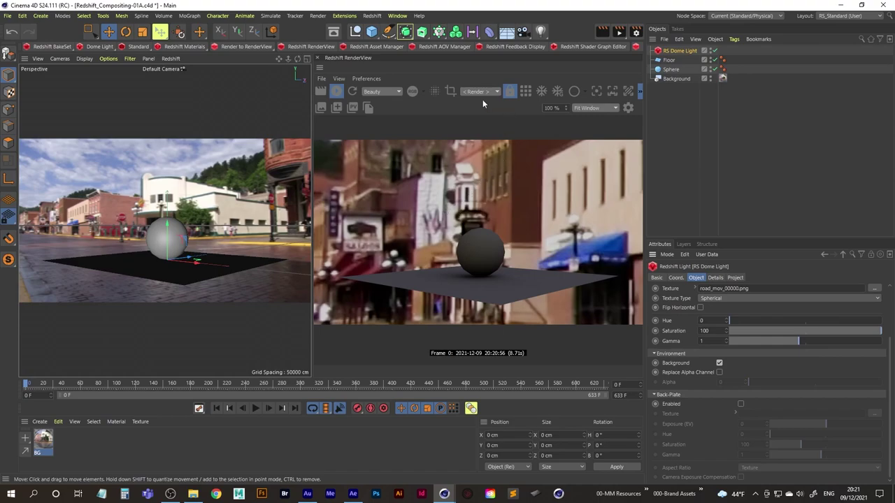
- Set the project's Renderer to Redshift in Render Settings and close the window
click(635, 32)
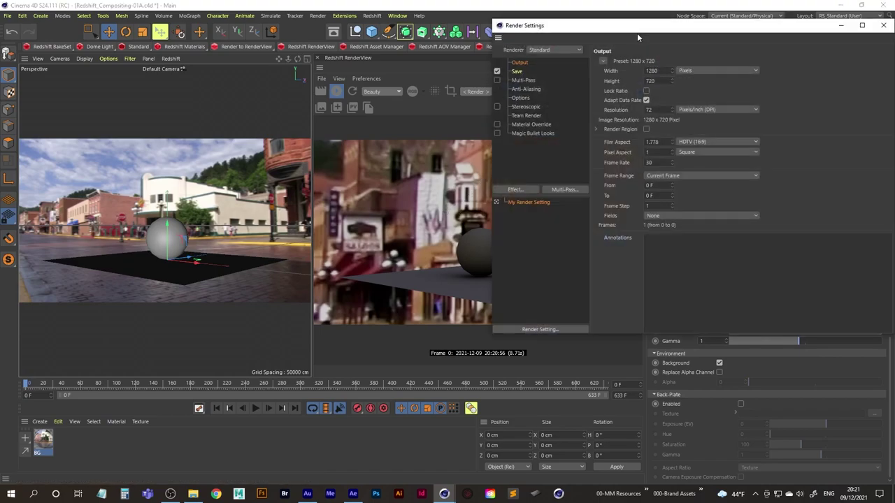
drag(637, 33, 451, 50)
click(407, 64)
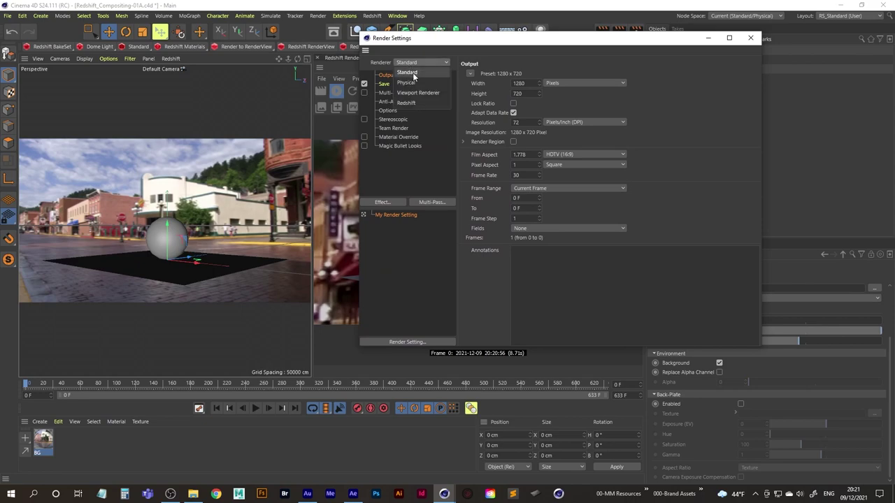
click(415, 102)
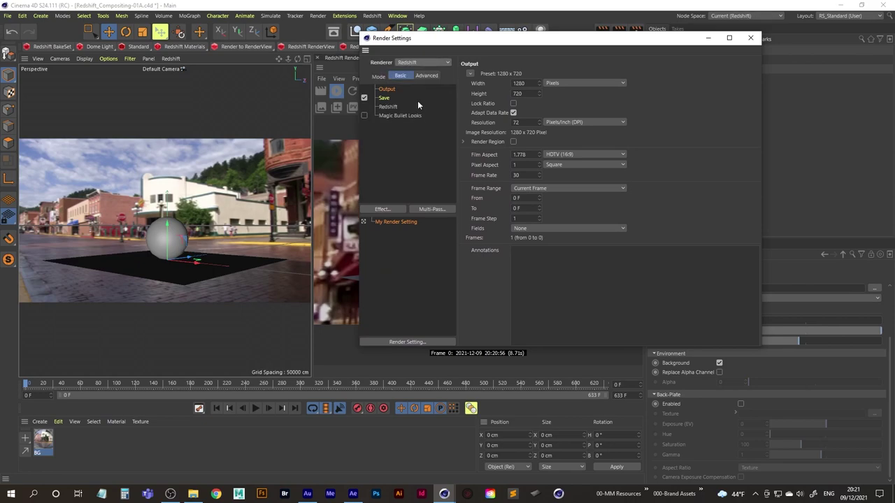
click(753, 42)
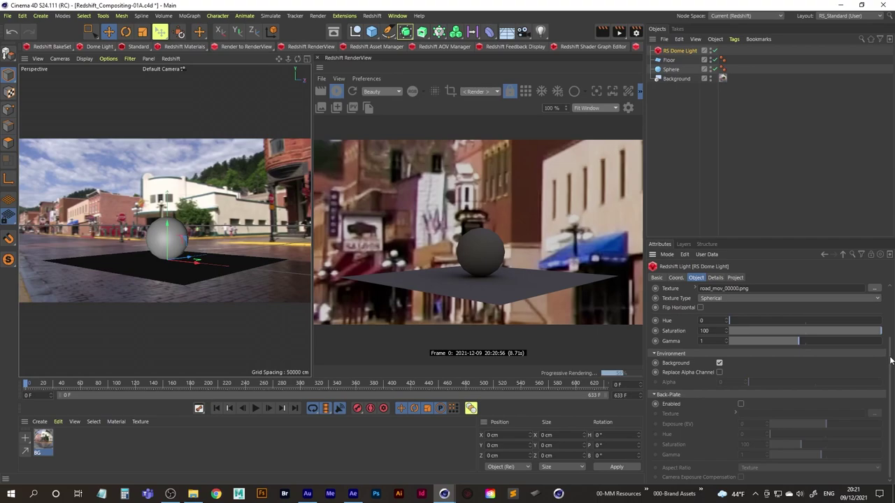
- Enable the dome light's Back-Plate and load road_mov_00000 from road_video, declining the project copy
drag(888, 359, 843, 383)
click(741, 404)
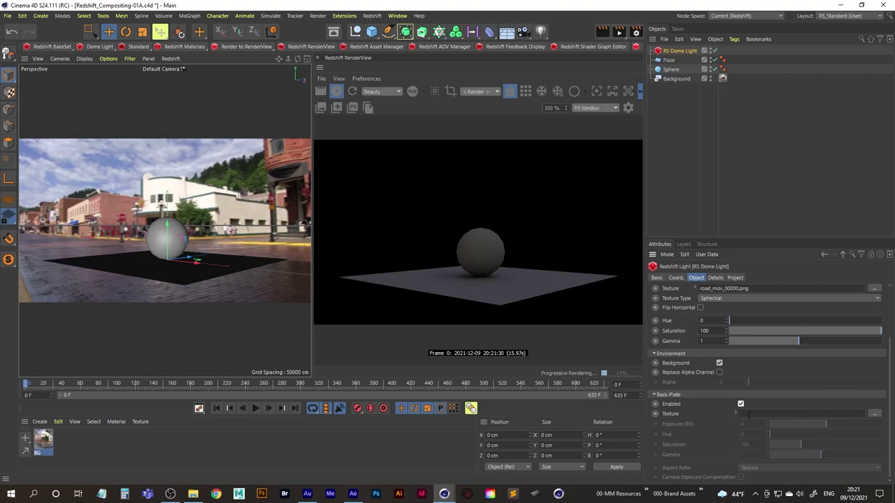
click(875, 415)
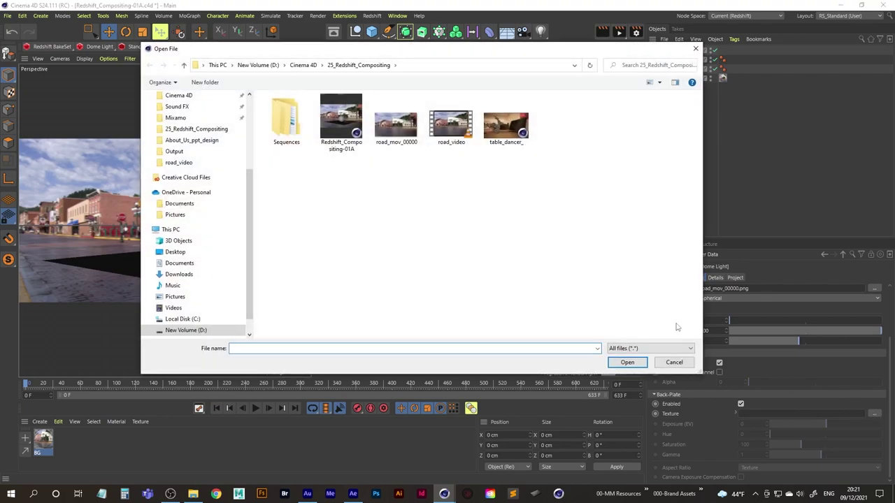
double_click(280, 122)
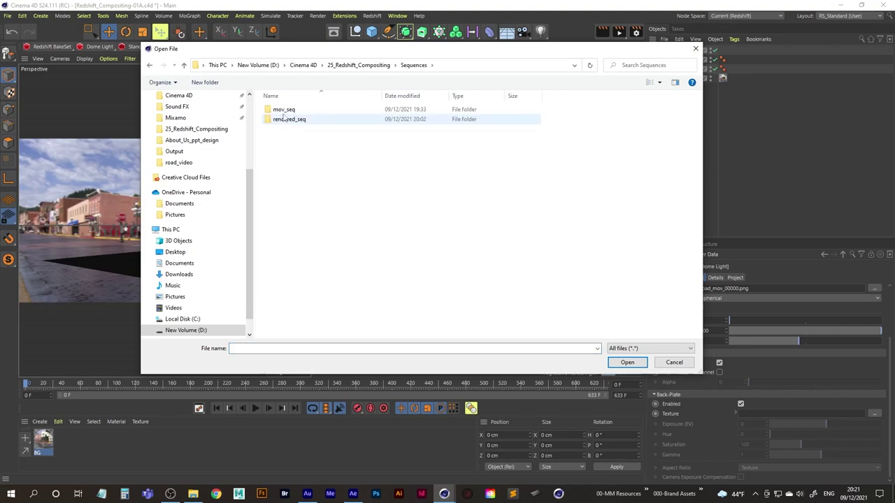
double_click(286, 112)
click(291, 111)
double_click(292, 117)
click(285, 122)
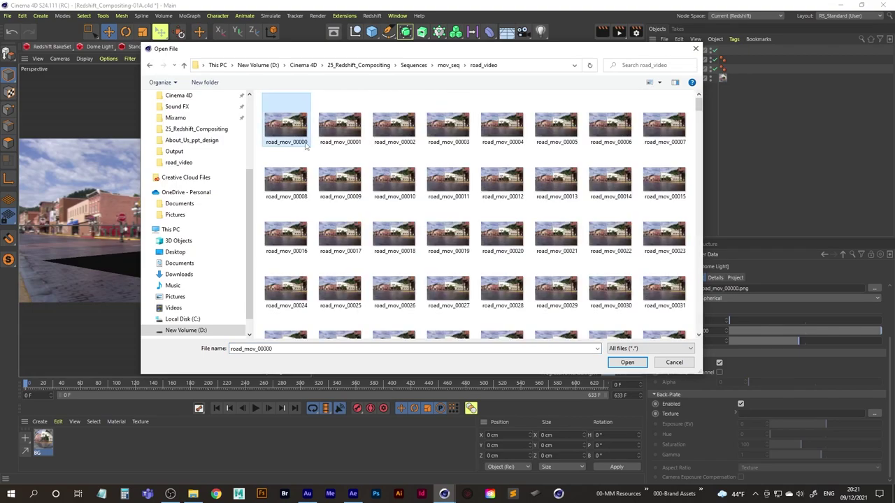
click(628, 363)
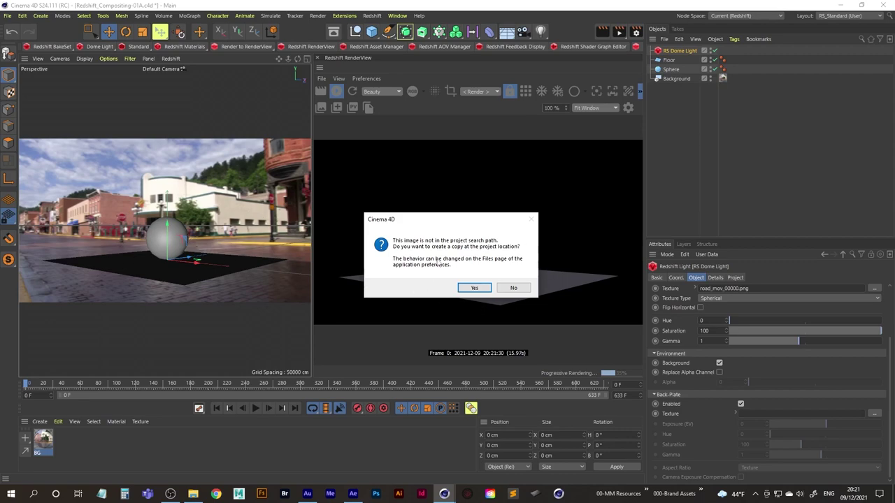
click(515, 288)
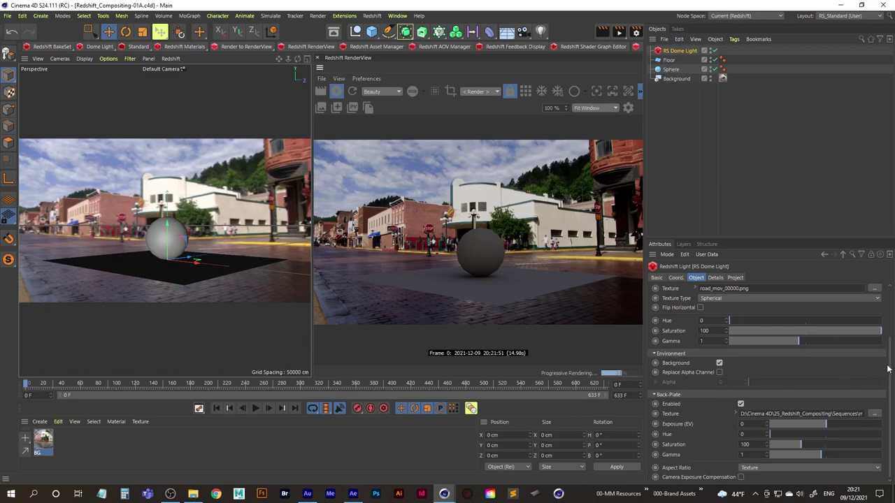
- Make the back-plate texture an Animation in Simple mode and detect its frames (0–633)
scroll(890, 360, up, 1)
scroll(889, 357, down, 1)
drag(26, 385, 141, 379)
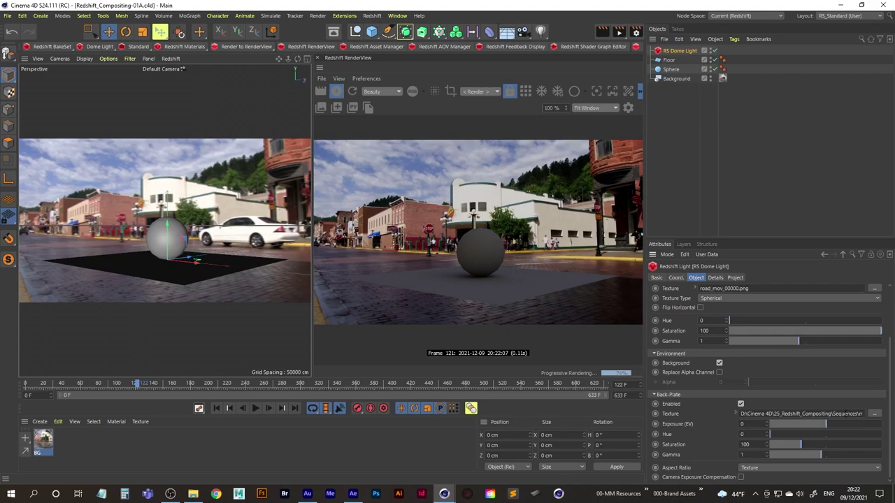
click(734, 414)
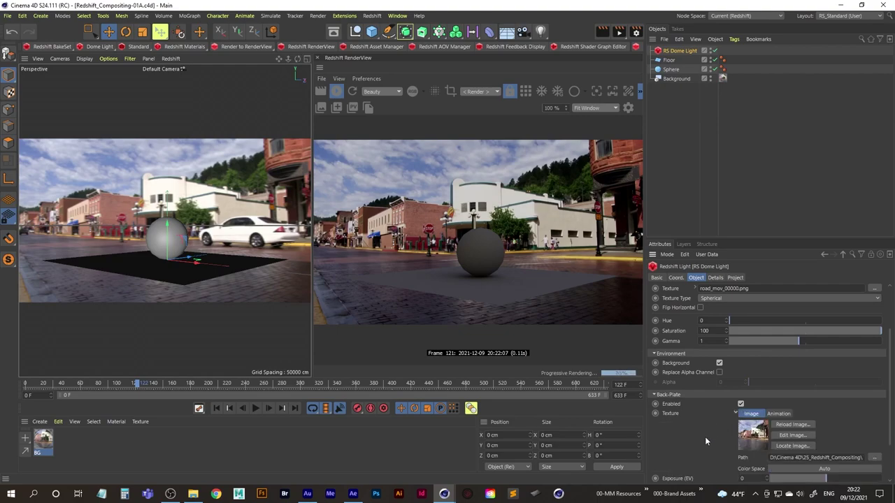
scroll(707, 433, down, 3)
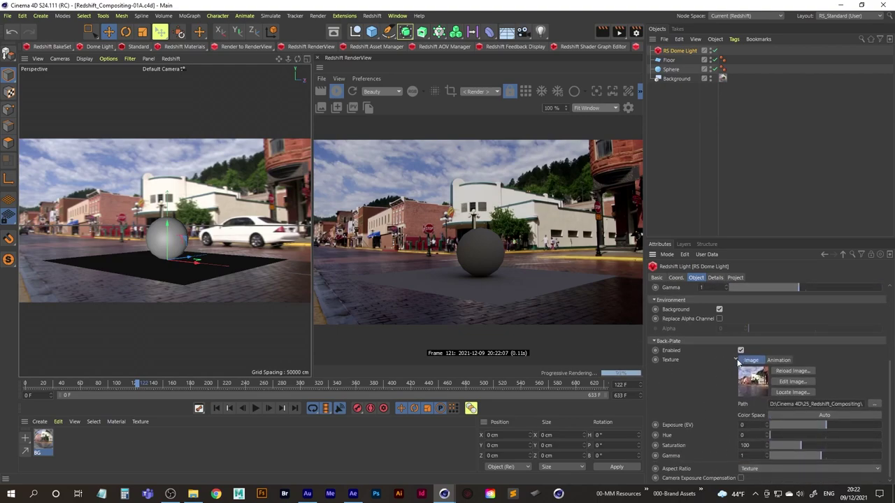
click(781, 361)
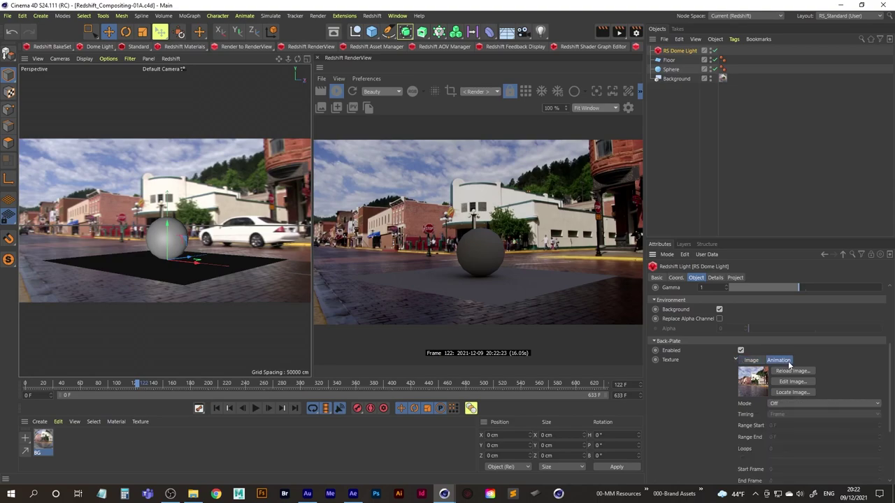
click(799, 404)
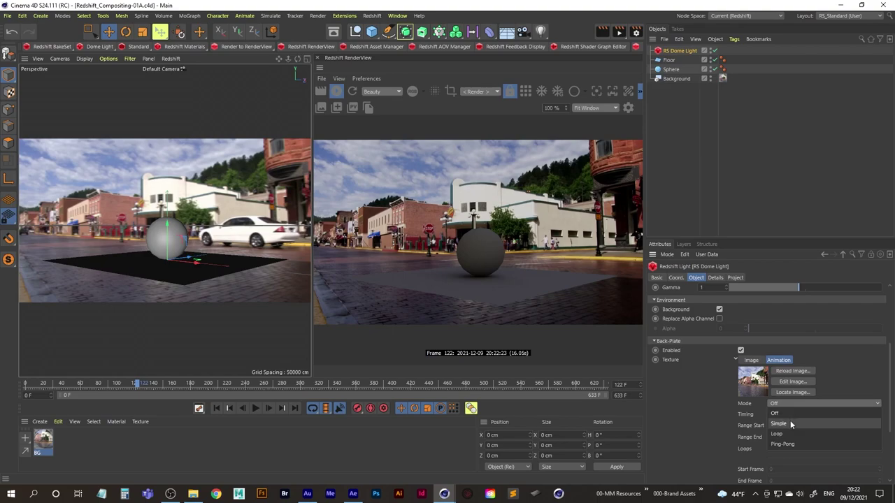
click(788, 420)
scroll(790, 433, down, 3)
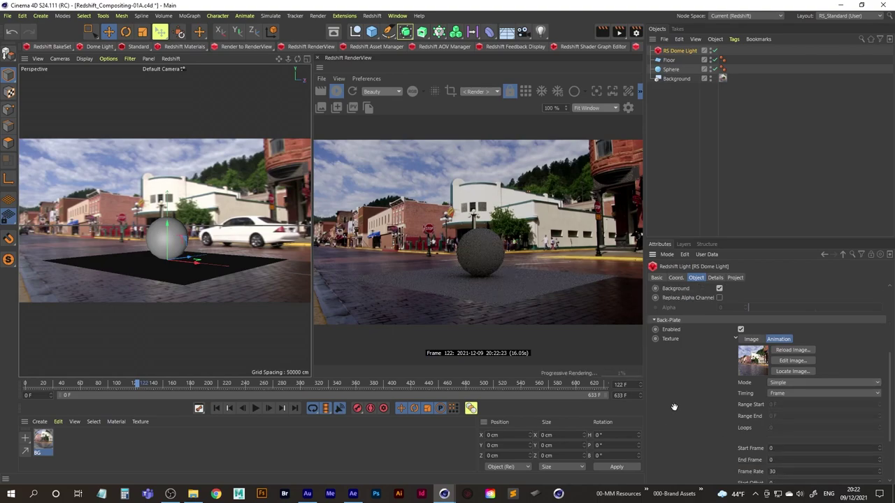
click(795, 462)
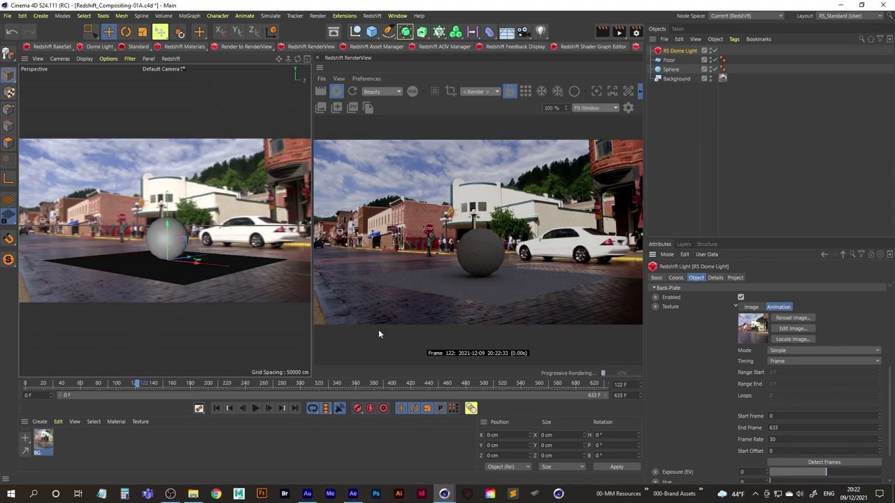
mouse_move(138, 387)
mouse_down()
mouse_move(152, 387)
mouse_move(137, 387)
mouse_up()
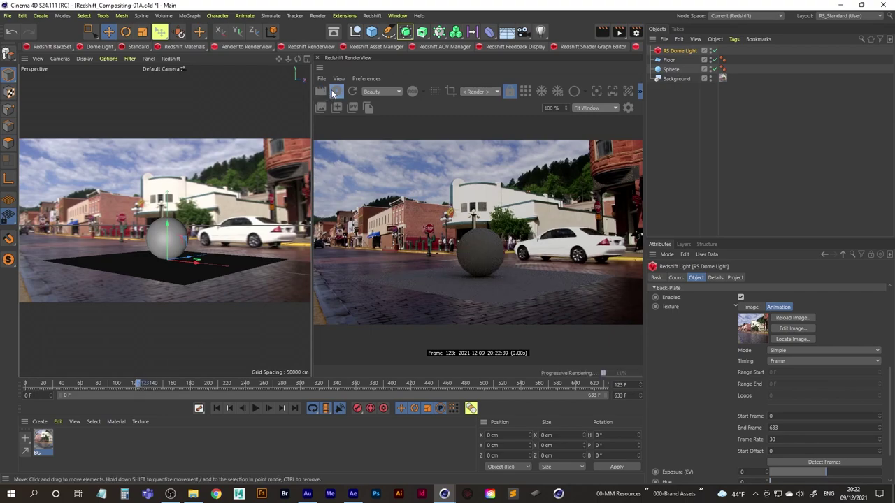
- Stop the live render, save the project, restart the IPR and nudge the floor slightly
click(337, 91)
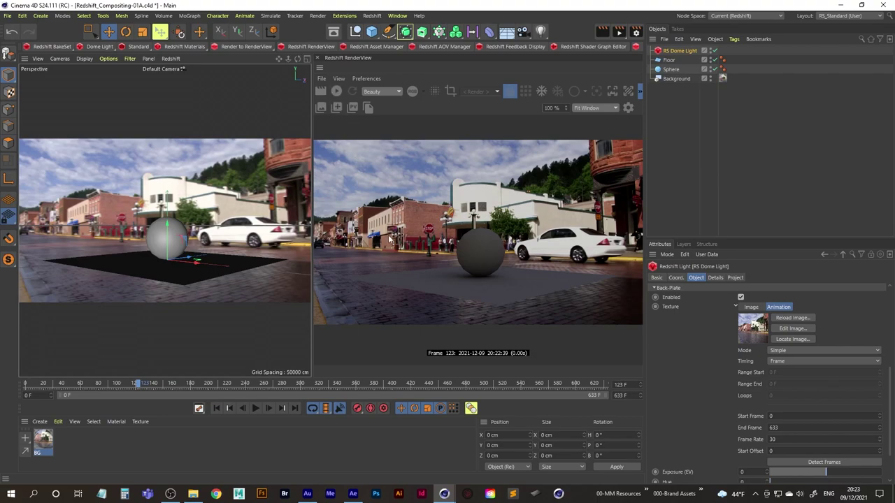
click(8, 16)
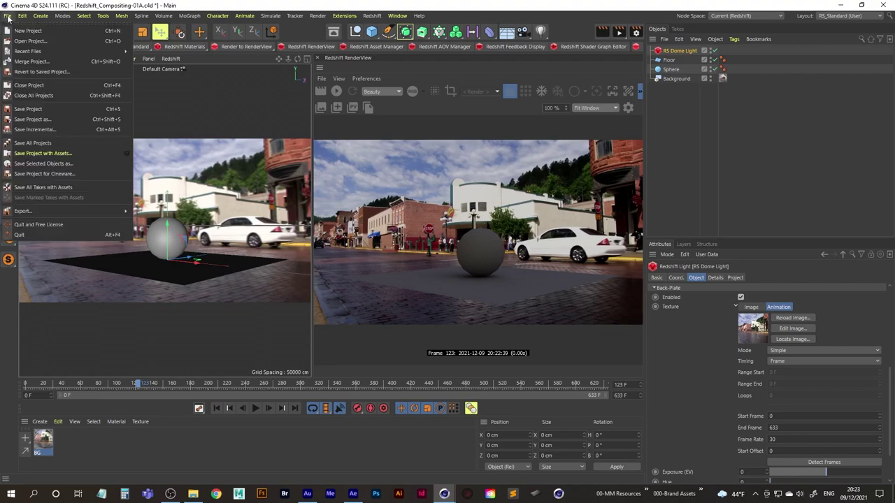
click(32, 109)
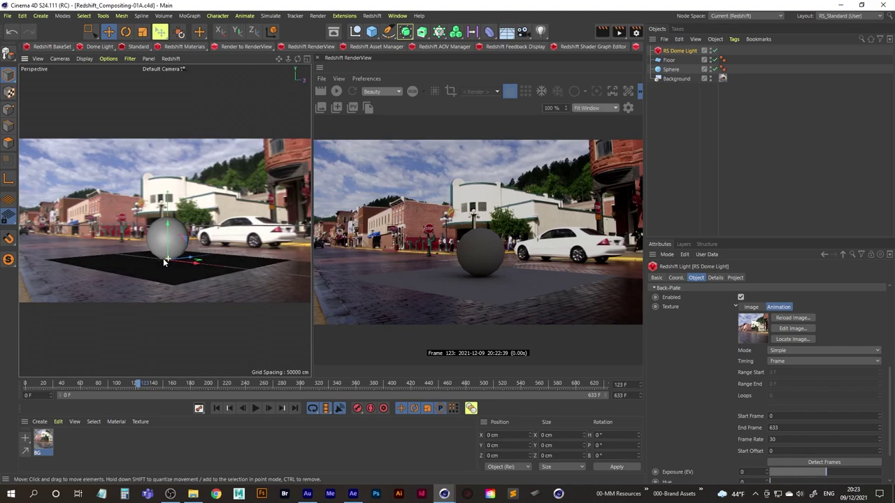
click(336, 92)
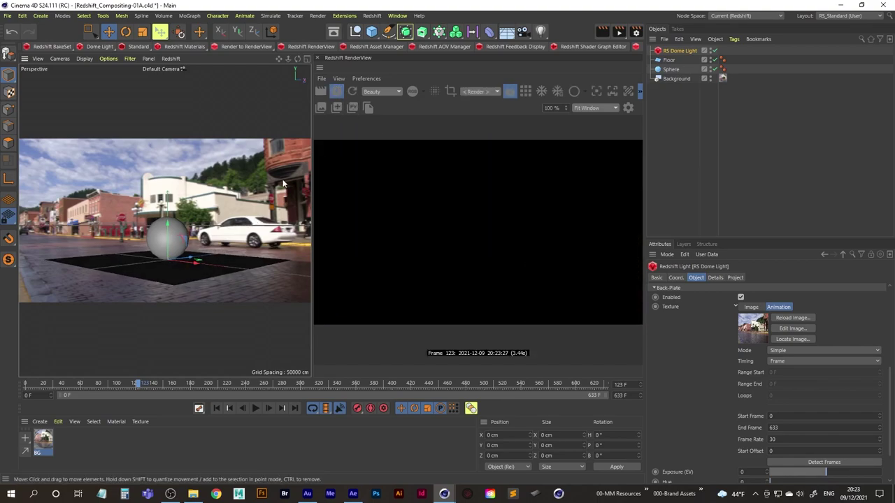
drag(167, 260, 165, 264)
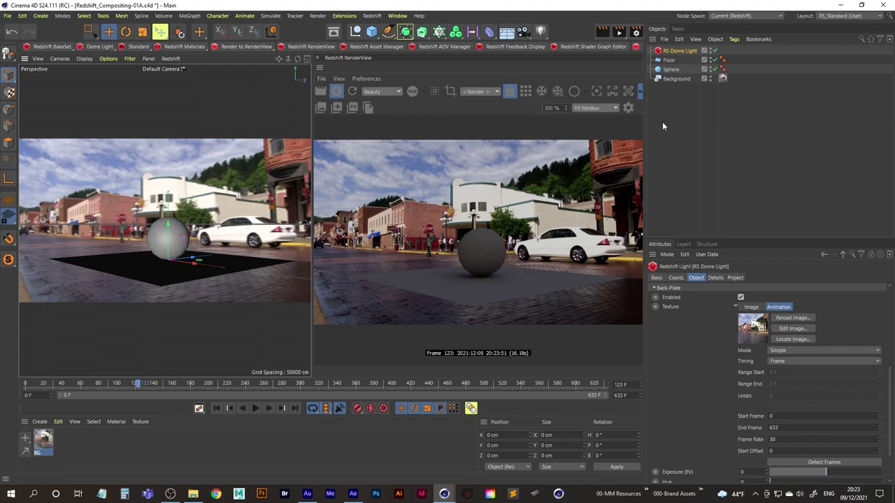
- Add a Redshift Object tag to the Floor with Matte override, Enabled and Shadow Enabled checked
click(670, 61)
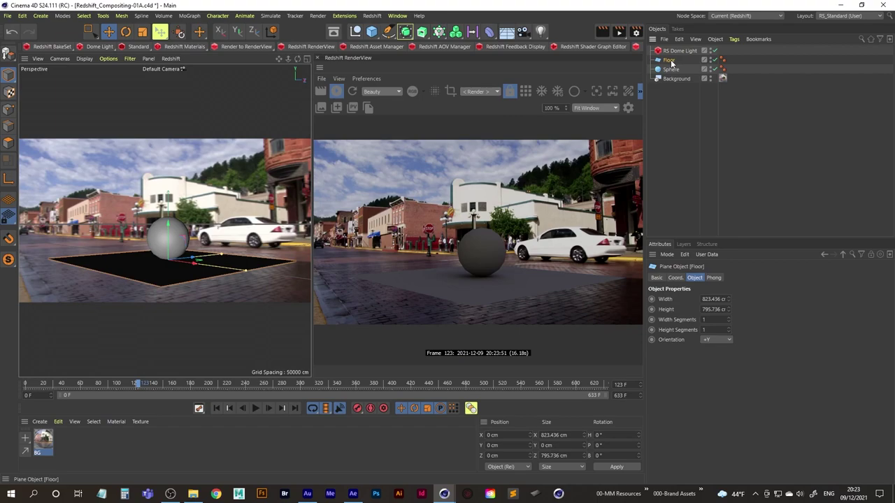
right_click(672, 62)
mouse_move(723, 139)
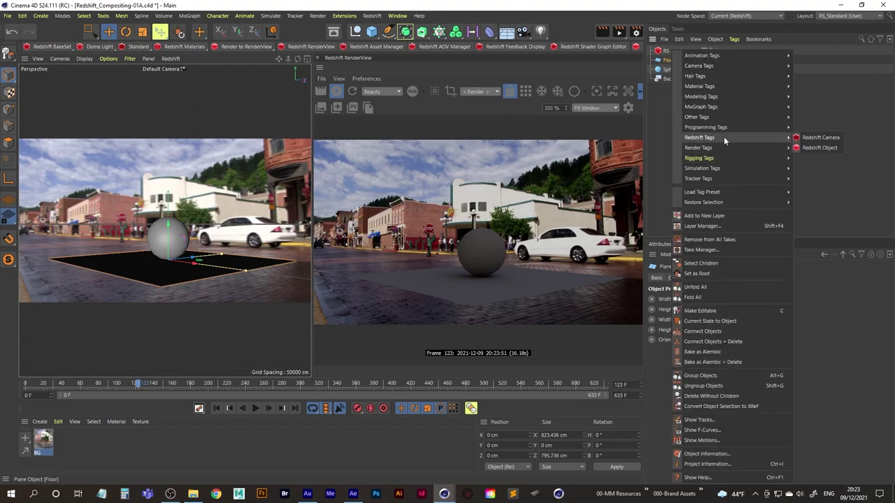
click(827, 149)
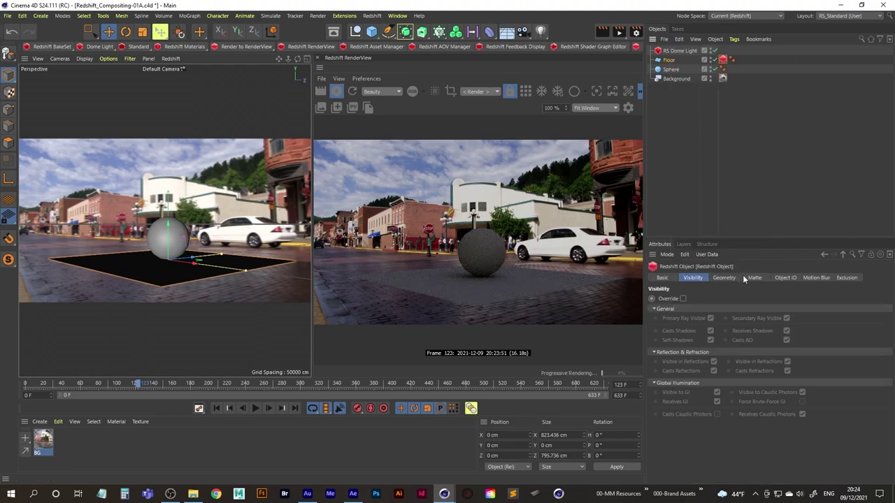
click(764, 279)
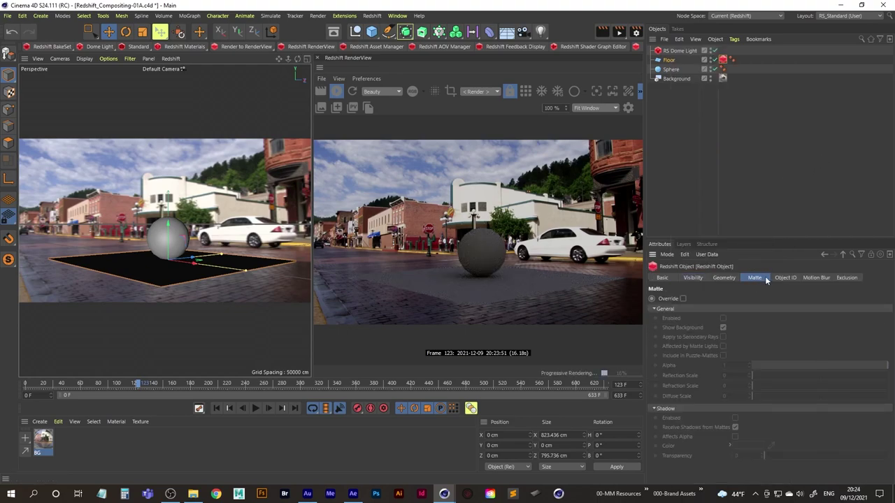
click(684, 298)
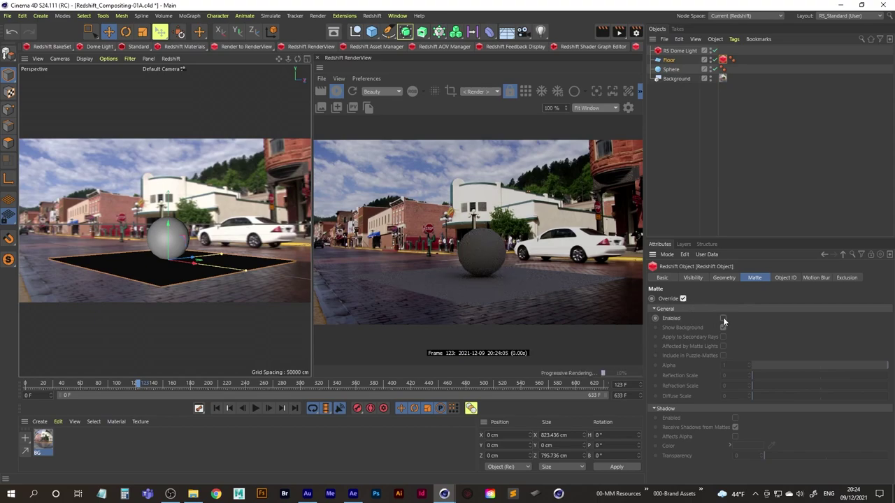
click(723, 319)
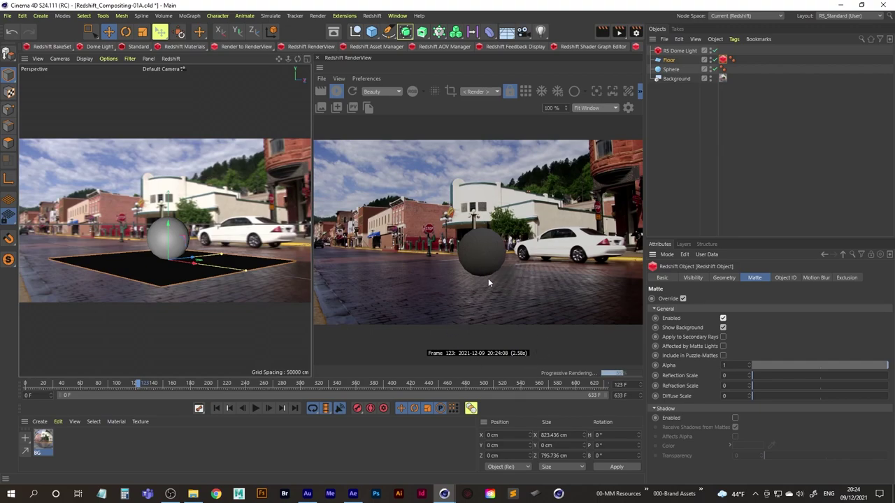
click(735, 417)
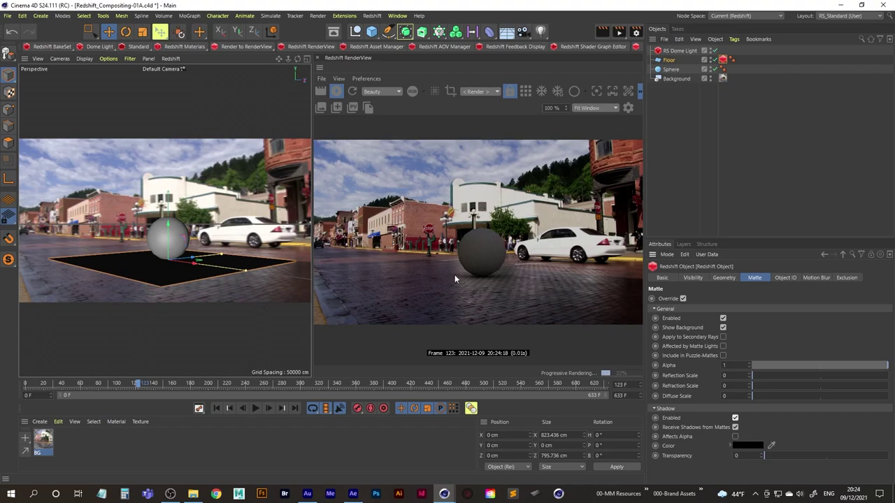
- Toggle the Floor's editor visibility off and on twice to compare the matte result
click(712, 60)
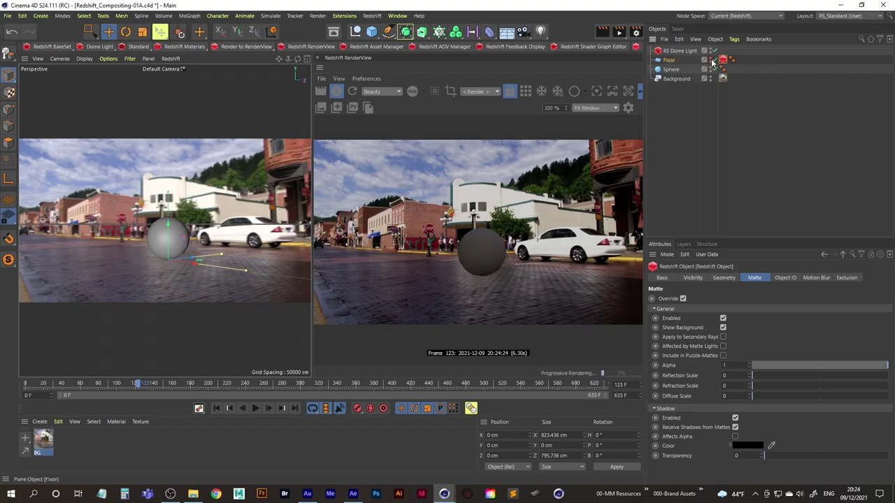
click(712, 61)
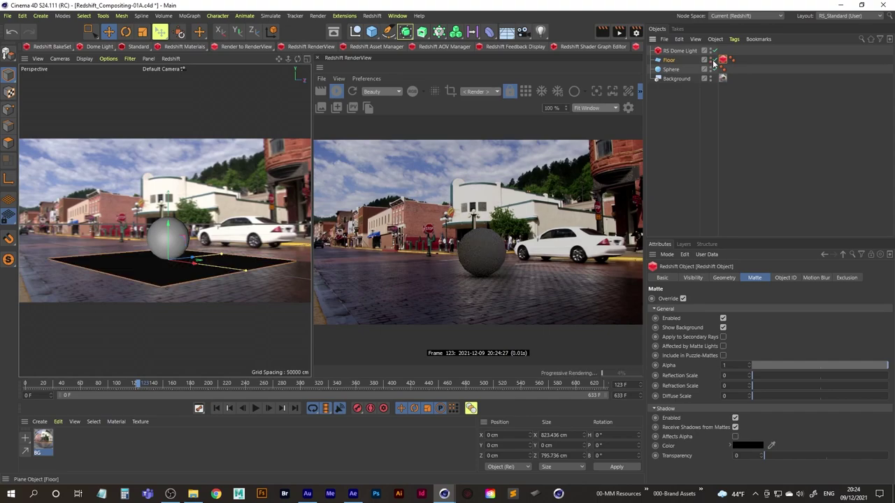
click(713, 60)
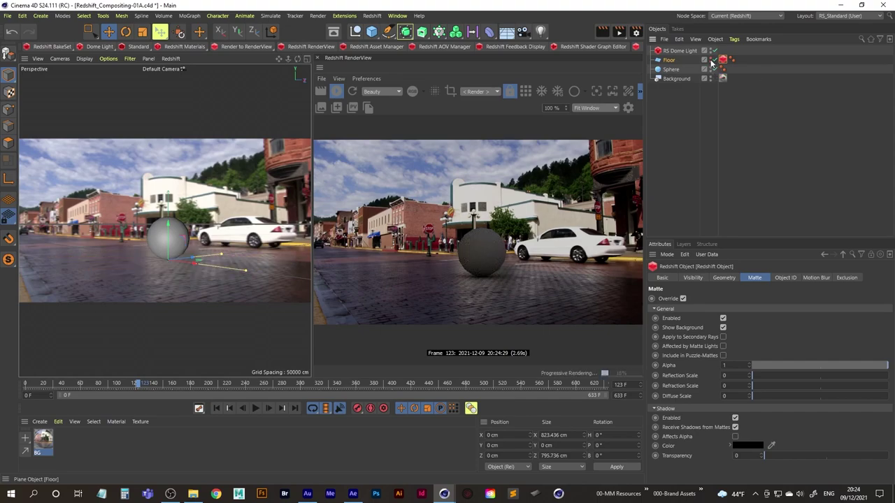
click(712, 61)
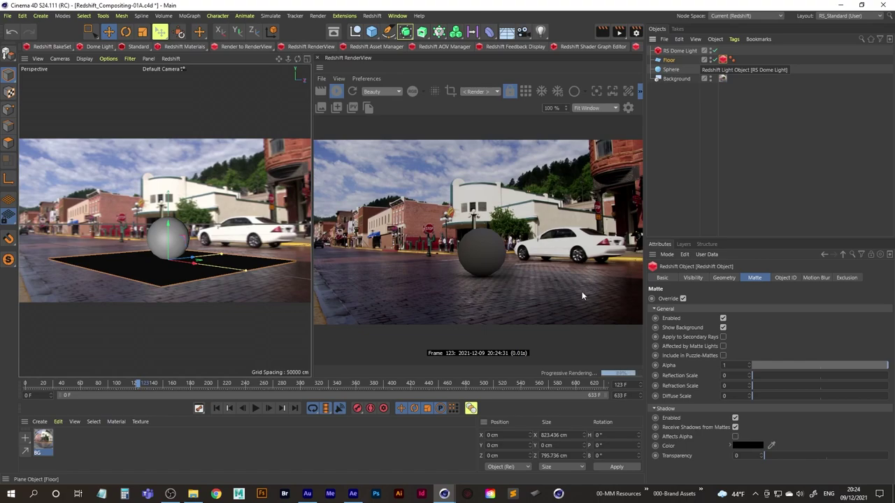
- Scrub back to frame 111 and briefly hide, then reshow, the sphere
drag(136, 384, 127, 385)
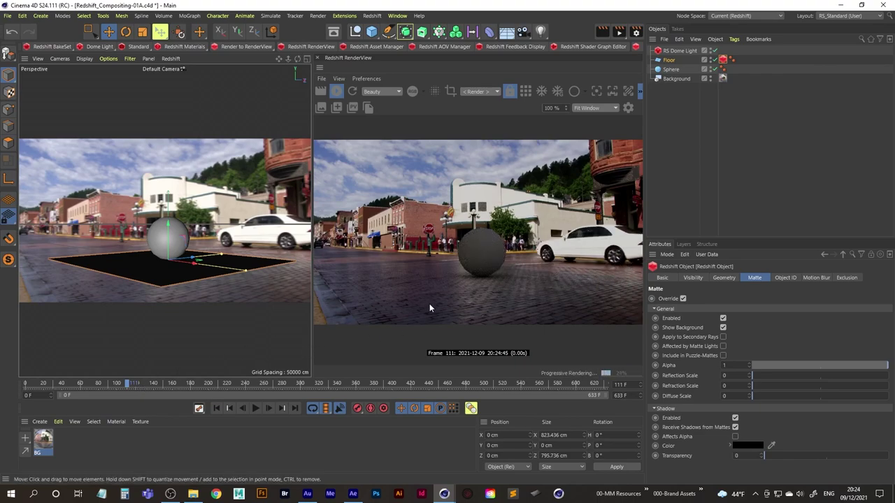
click(710, 70)
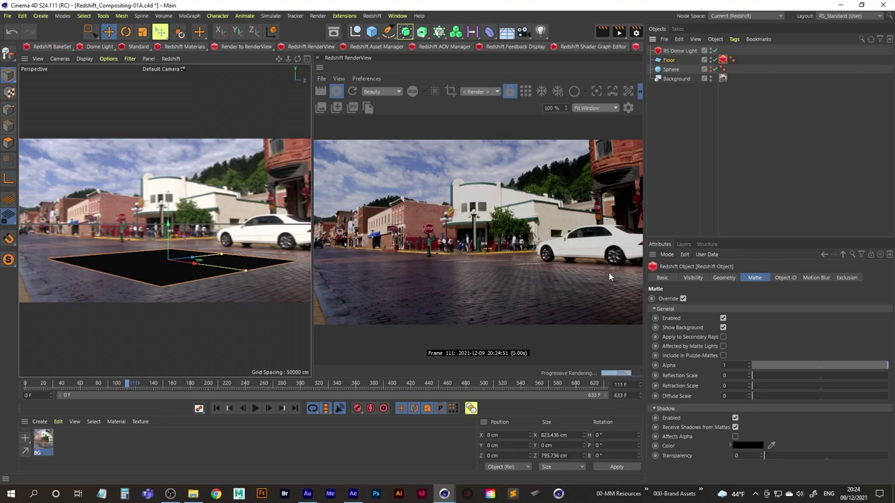
click(711, 70)
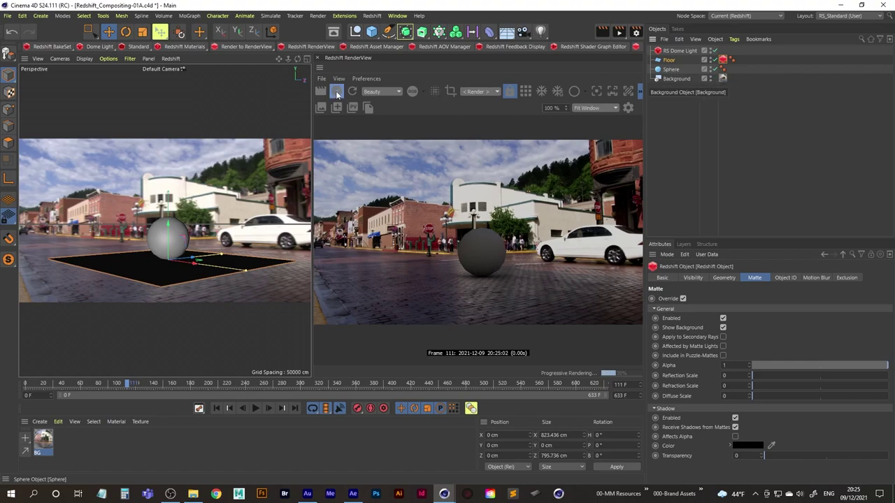
- Stop the live render, save Redshift_Compositing-01A.c4d, and open the Redshift menu
click(340, 91)
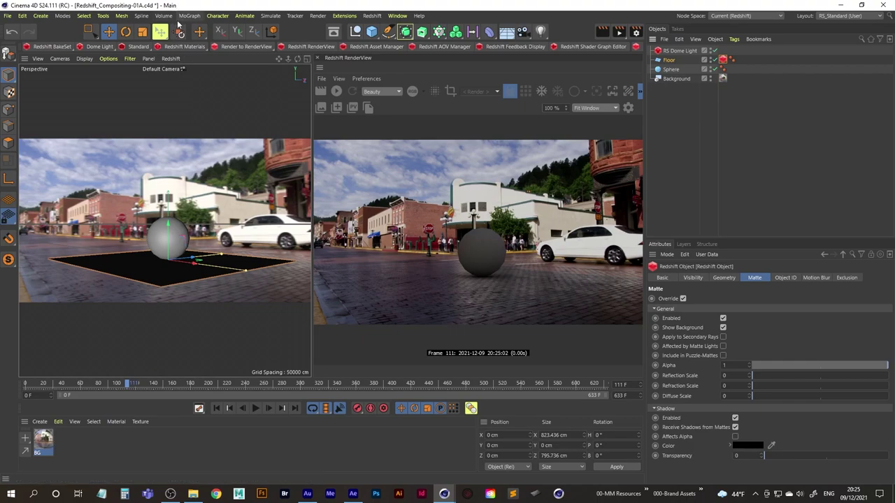
click(7, 16)
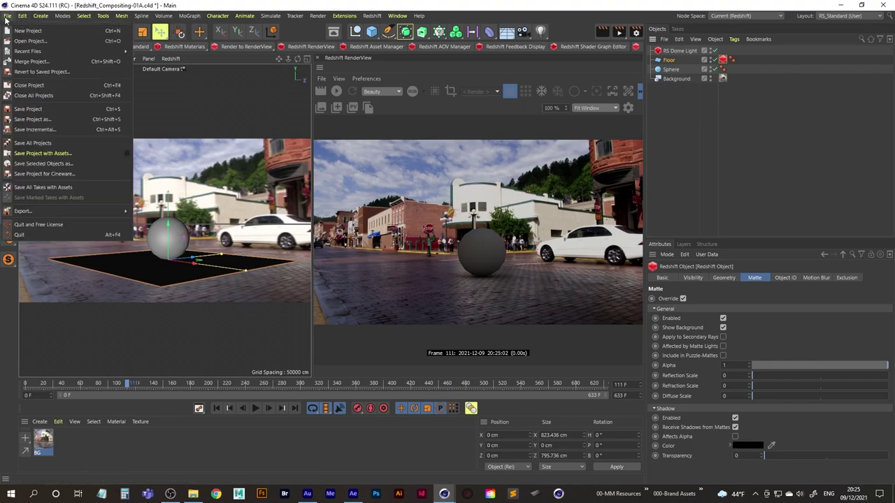
click(28, 109)
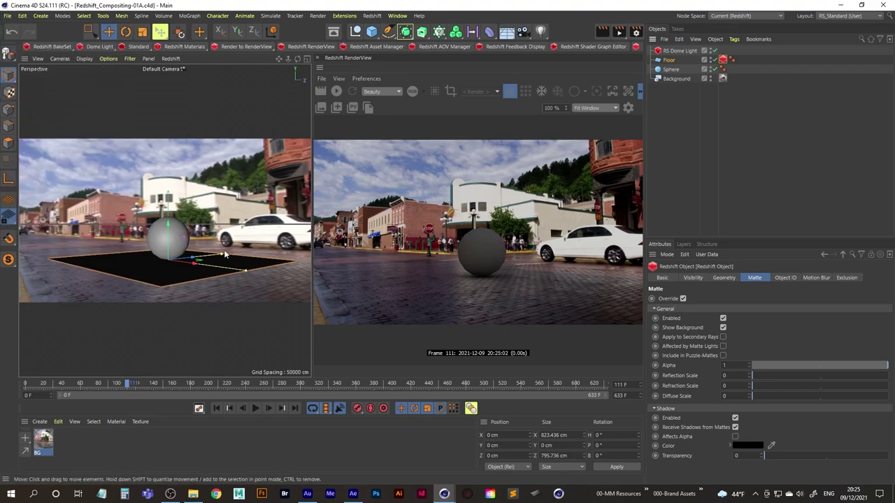
click(371, 16)
- Create a Redshift material named 'Sphere' and assign it to the sphere
mouse_move(406, 60)
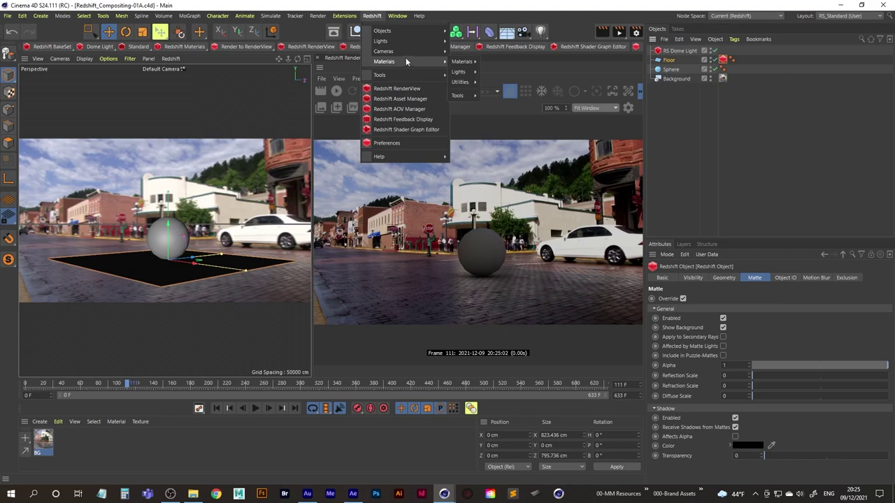
click(505, 62)
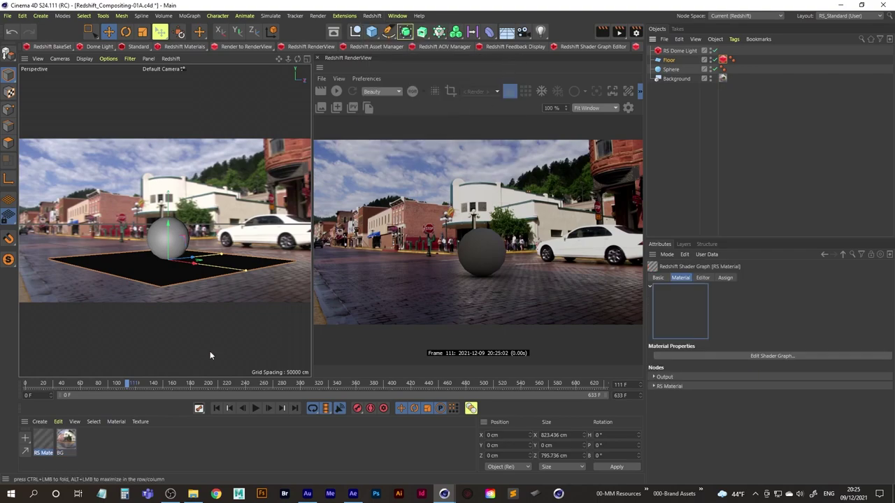
double_click(55, 452)
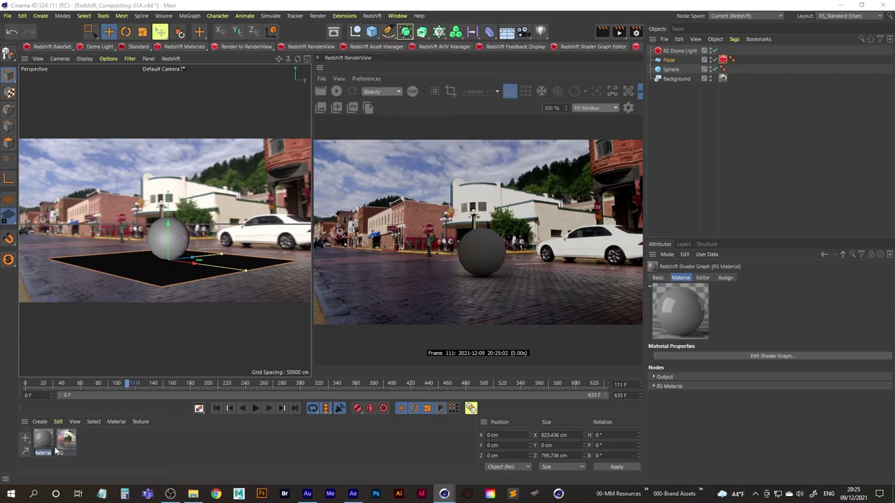
text(Sphere)
key(Return)
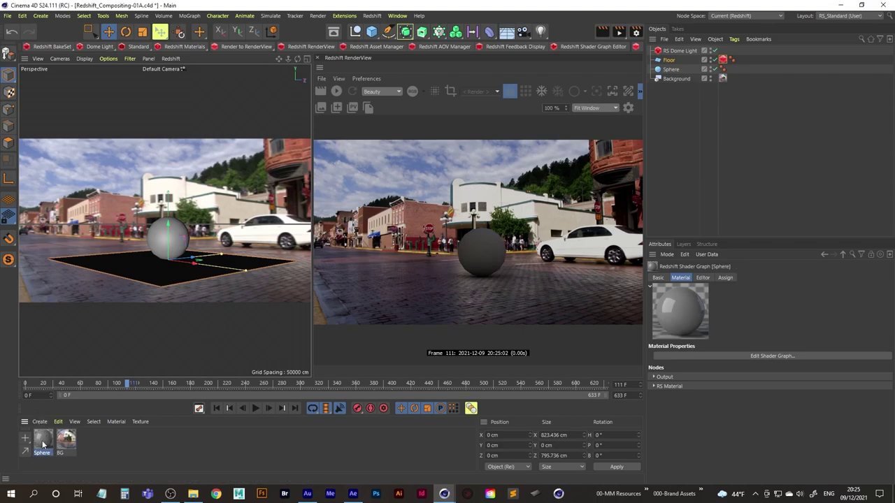
drag(43, 443, 136, 423)
drag(673, 70, 675, 71)
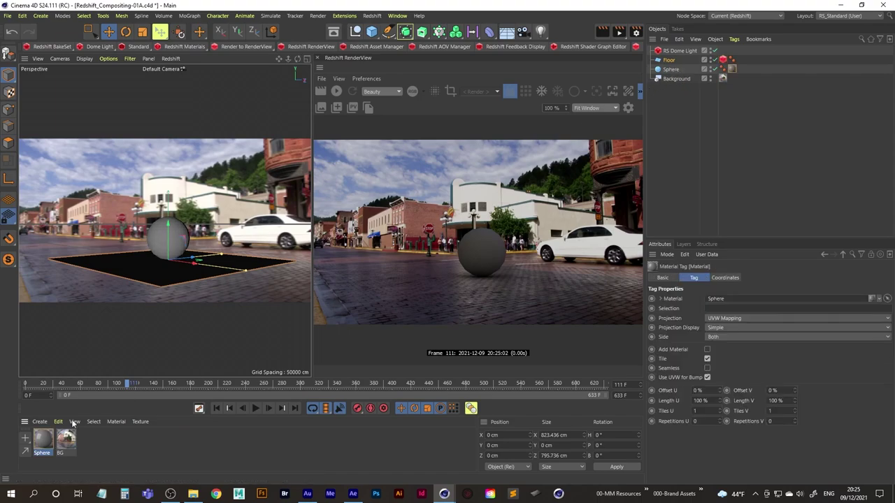
- Set the Sphere material's diffuse colour value to 92% in the shader graph
double_click(43, 439)
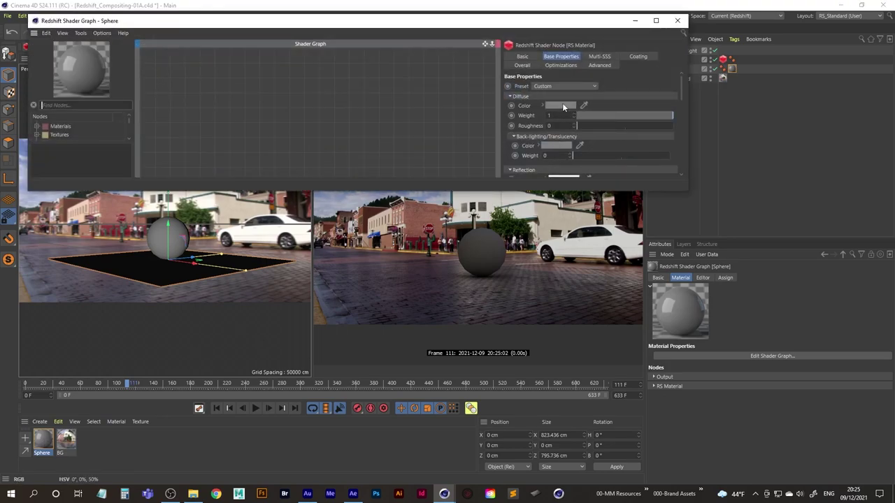
click(564, 107)
drag(590, 122, 651, 122)
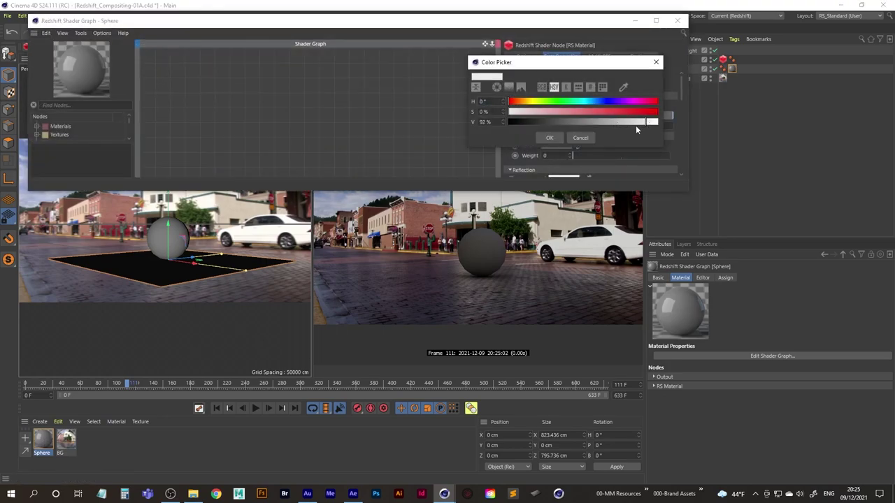
click(555, 138)
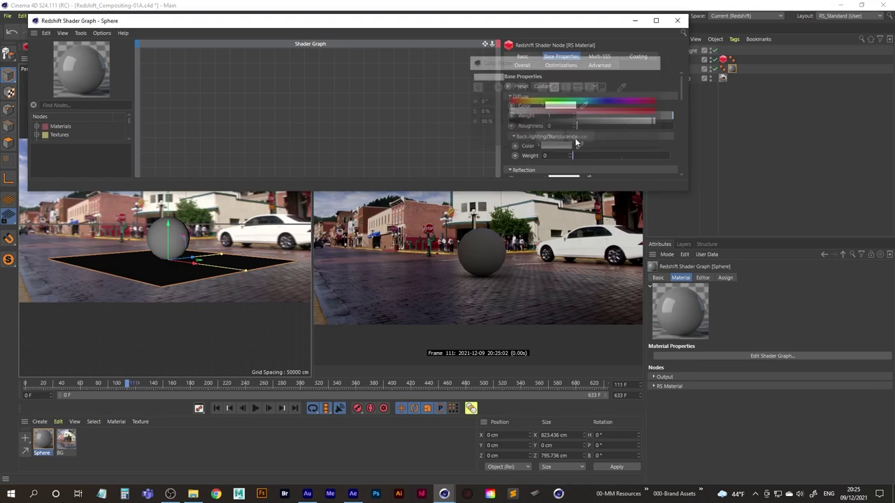
click(677, 20)
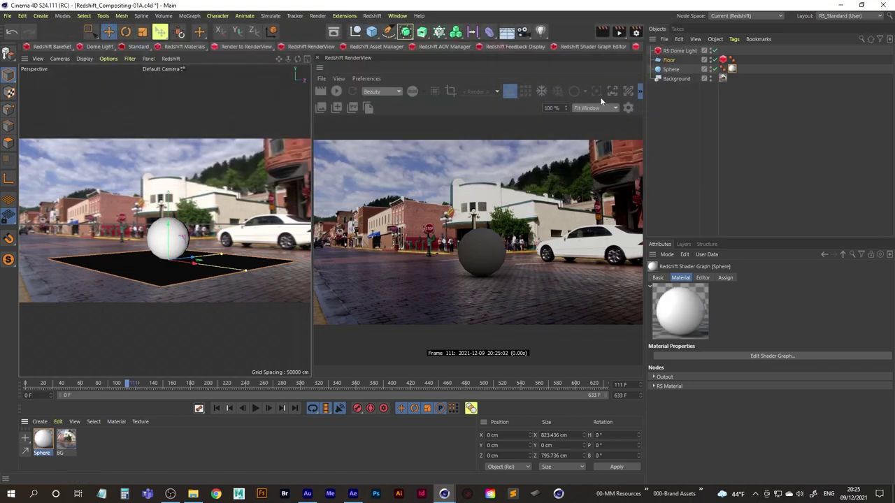
- Restart the IPR render and set the Floor tag's matte Reflection Scale to 1
click(336, 92)
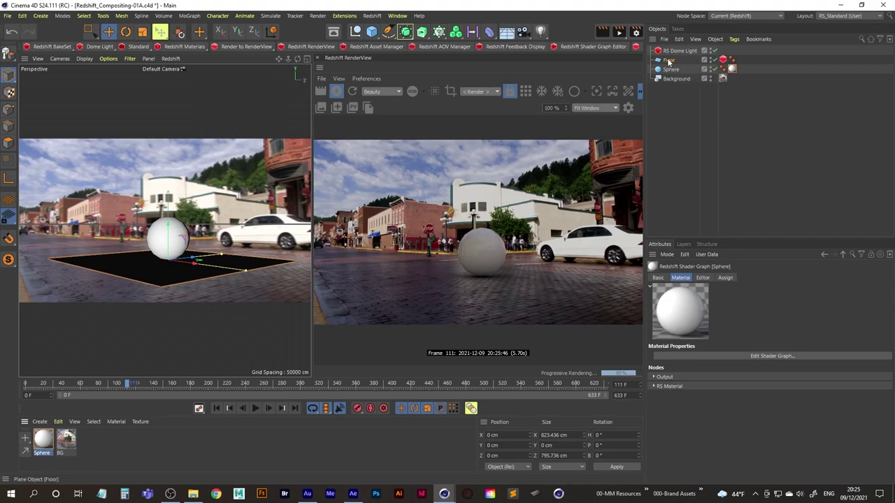
click(723, 60)
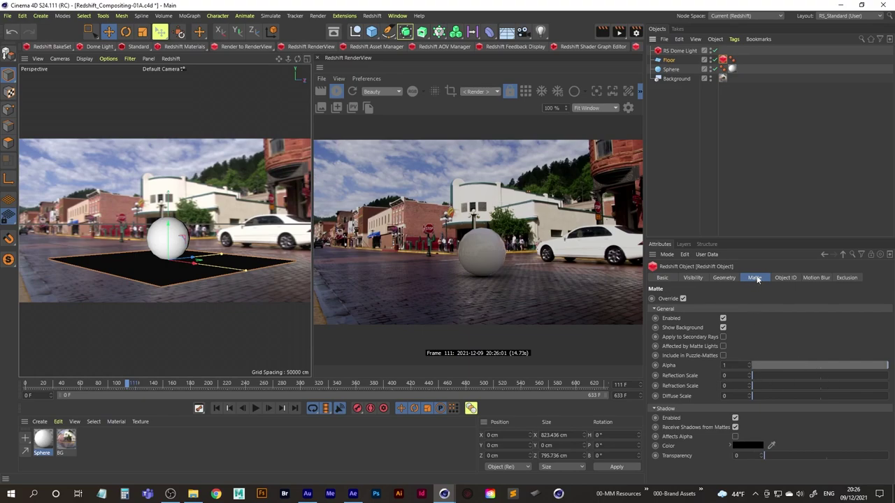
click(872, 380)
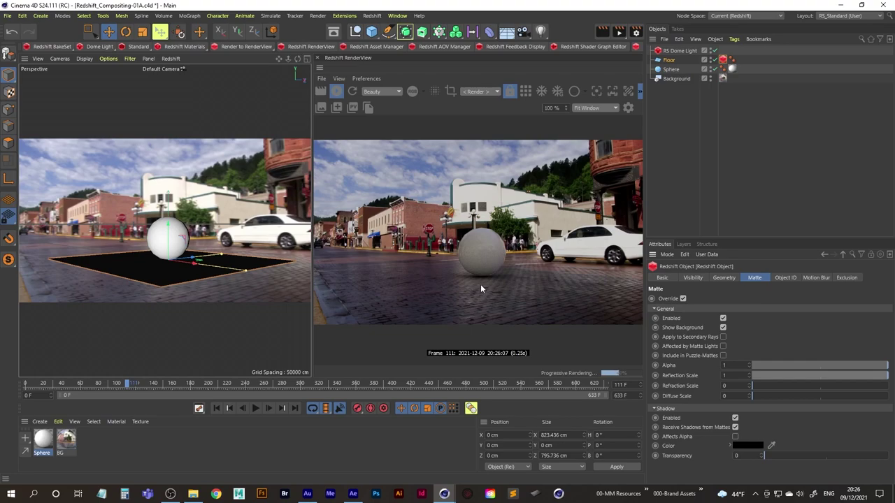
- Create a new Redshift material named 'Floor' and apply it to the Floor plane
click(373, 15)
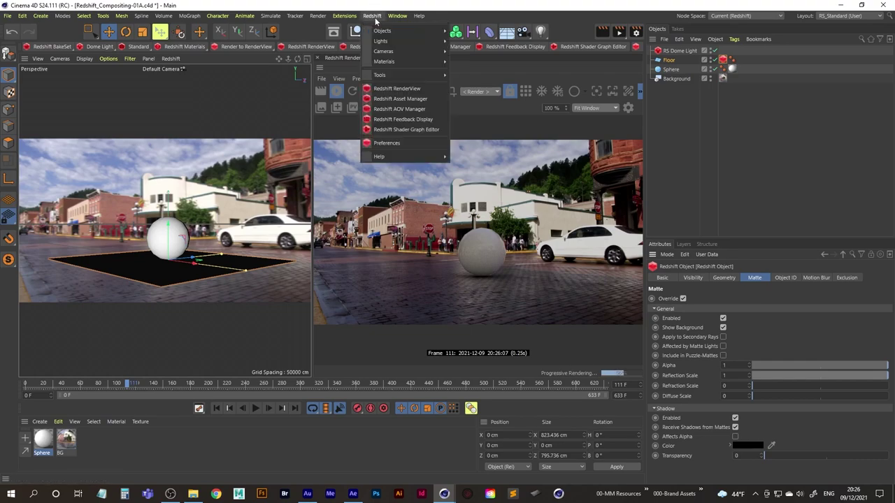
mouse_move(387, 62)
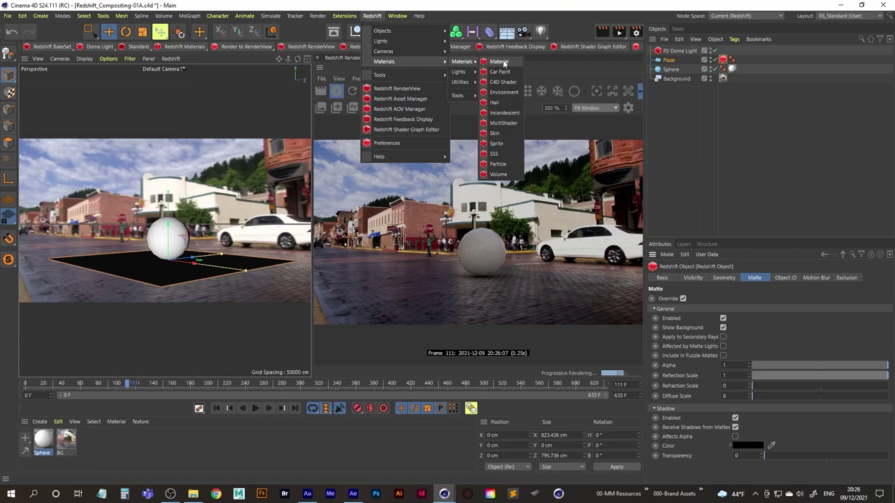
click(504, 63)
double_click(43, 452)
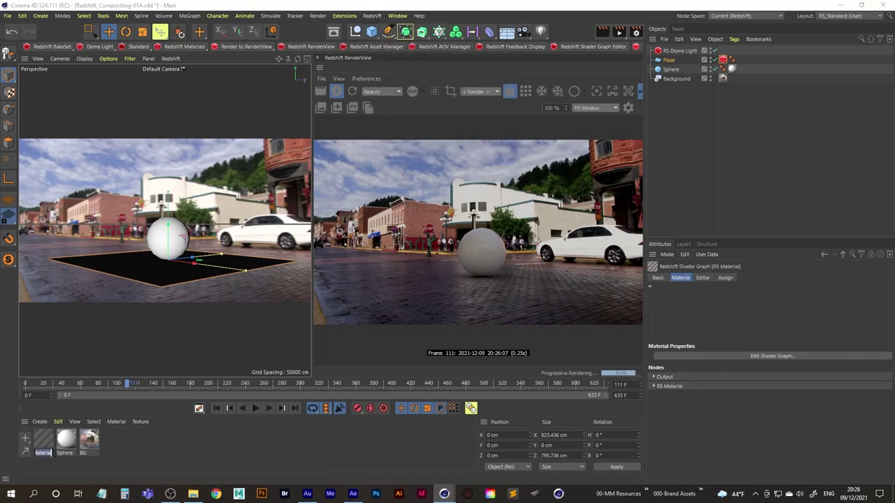
text(Floor)
key(Return)
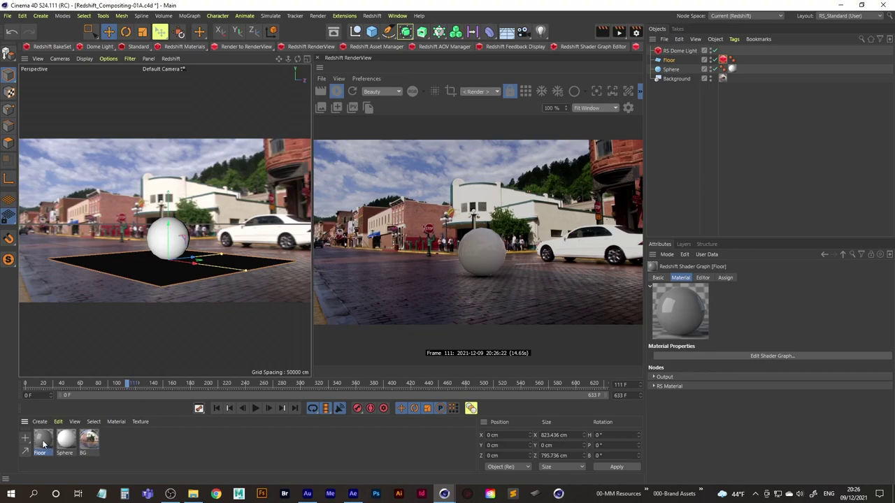
drag(46, 442, 669, 60)
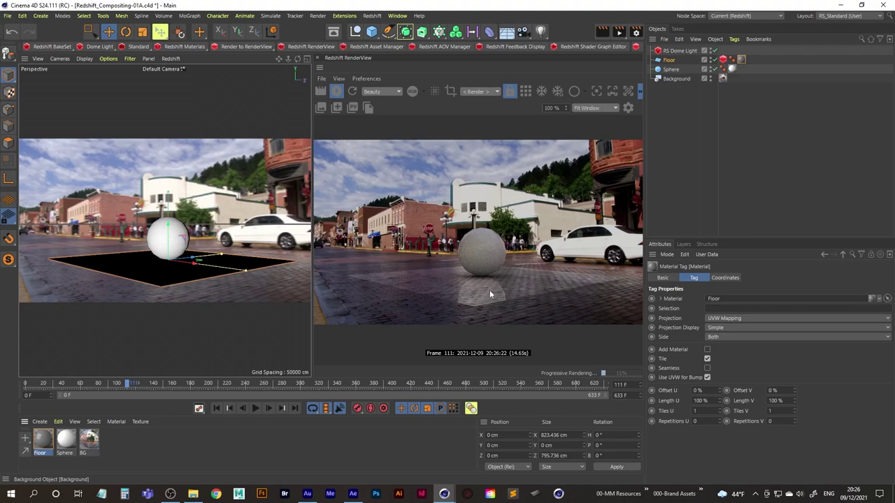
click(669, 60)
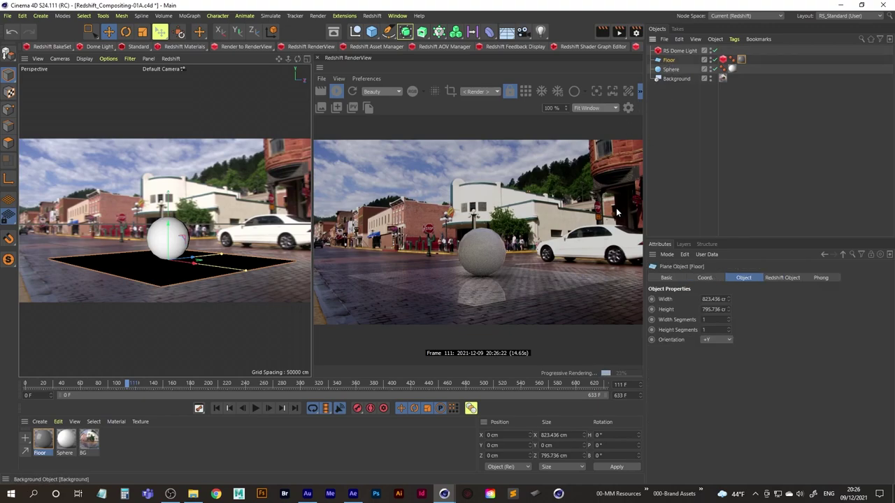
- Scale the Floor plane in X and Z to about 1773 × 1613 cm
click(143, 32)
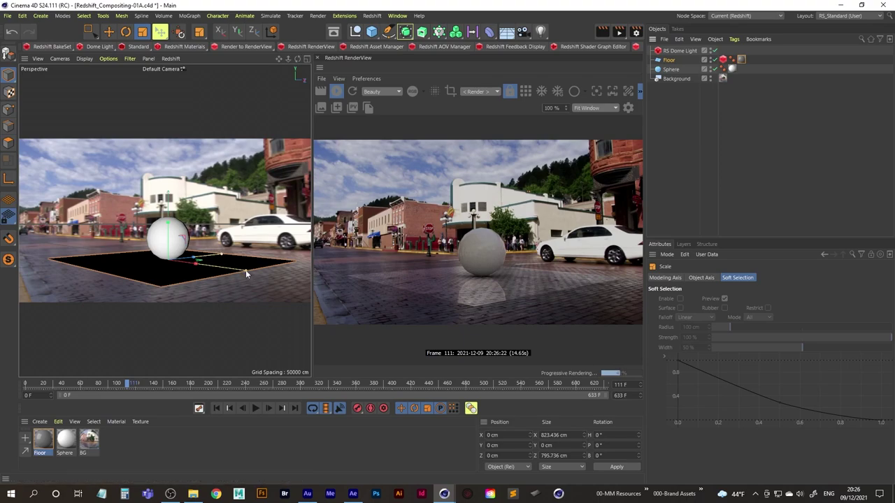
drag(245, 270, 425, 307)
drag(222, 255, 258, 240)
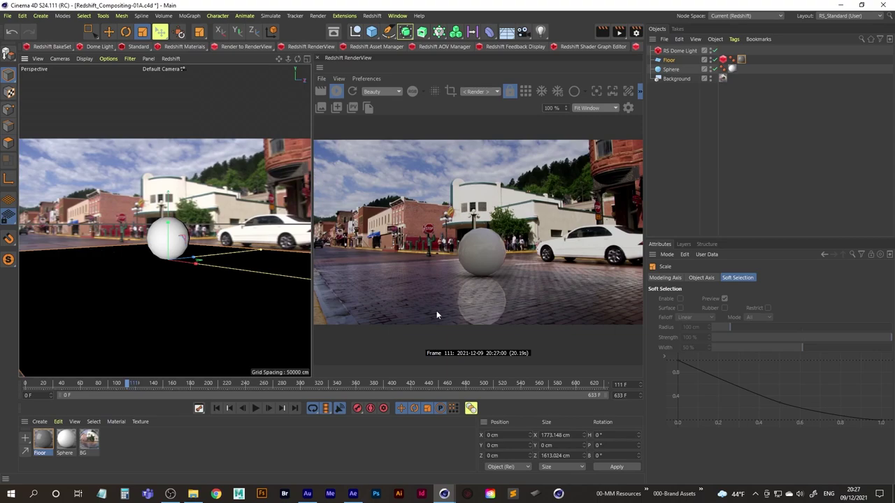
- In the Floor material's shader graph, add an RS Camera Map node
double_click(43, 439)
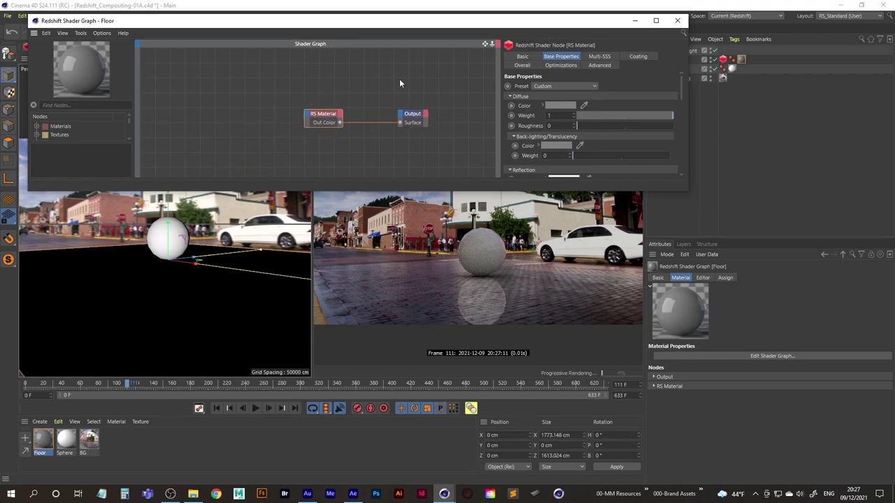
click(96, 105)
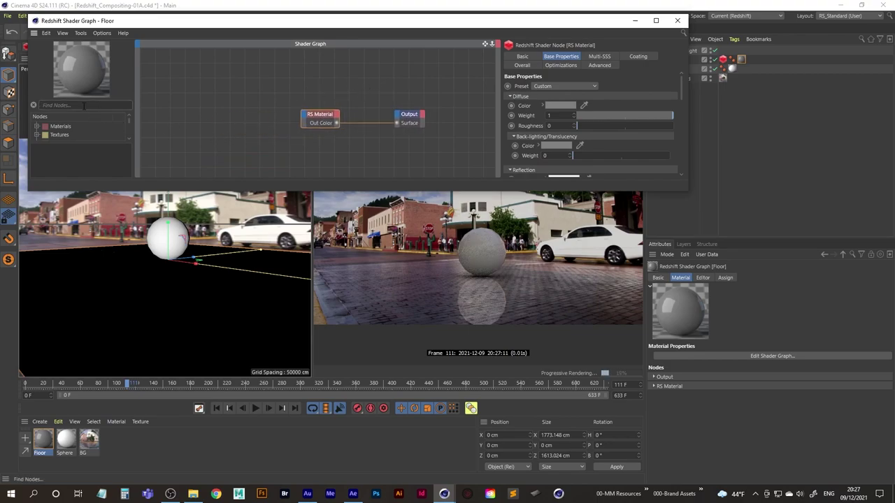
text(cam)
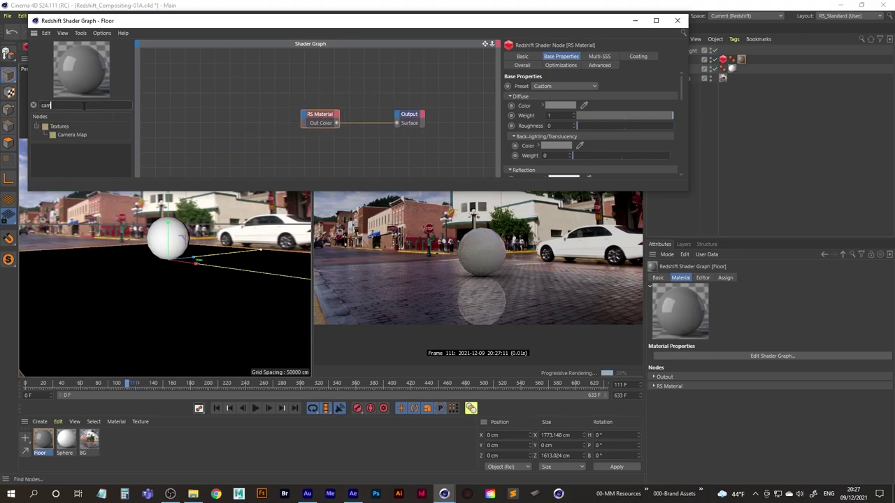
text(era)
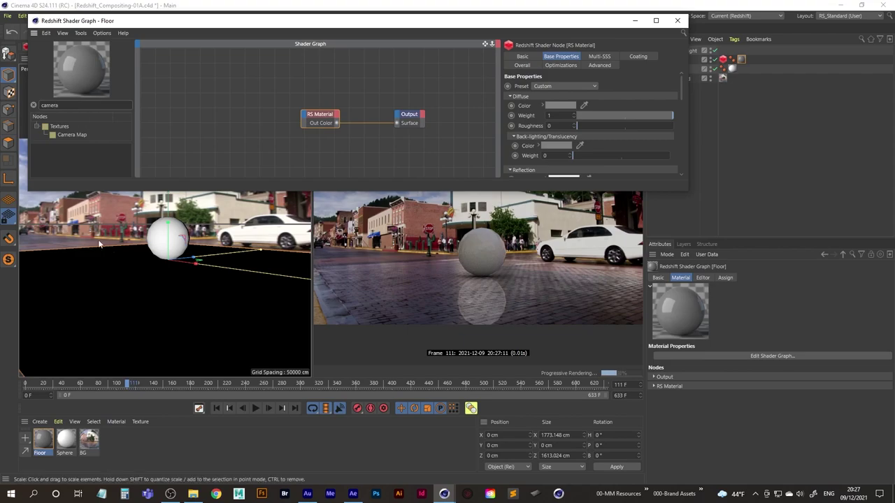
drag(66, 135, 184, 83)
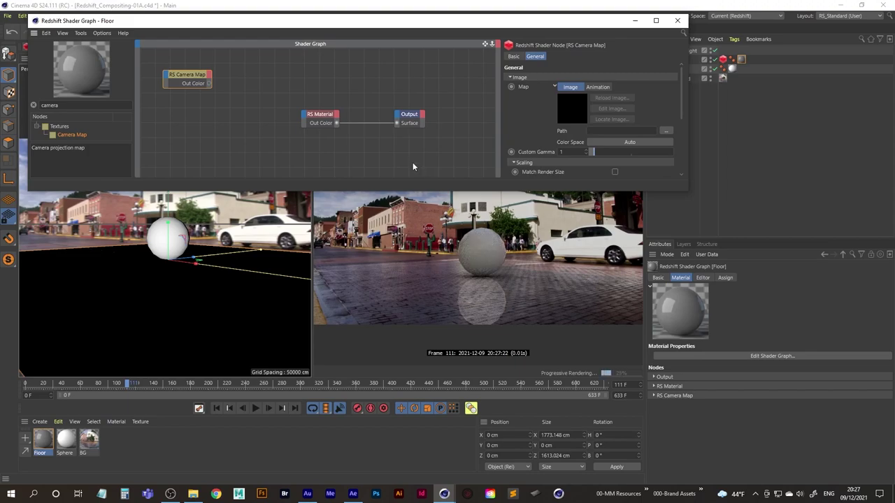
- Load road_mov_00000.png from the 25_Redshift_Compositing folder as the Camera Map image
click(666, 131)
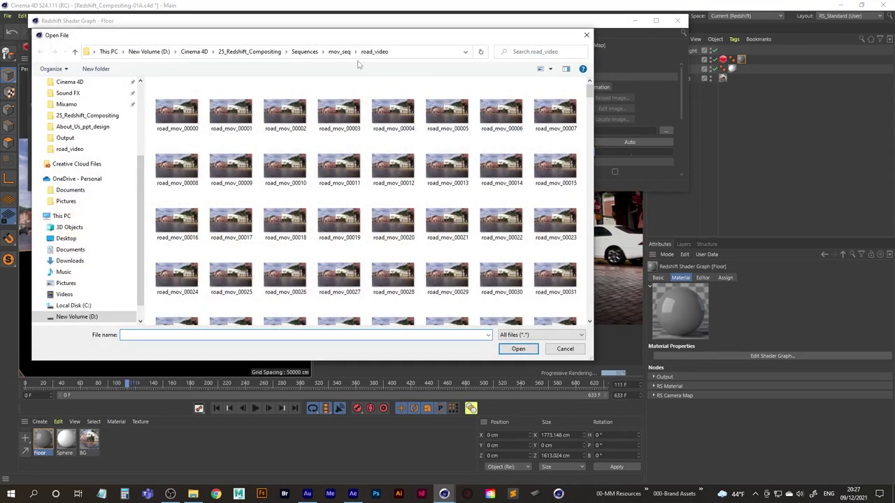
click(302, 53)
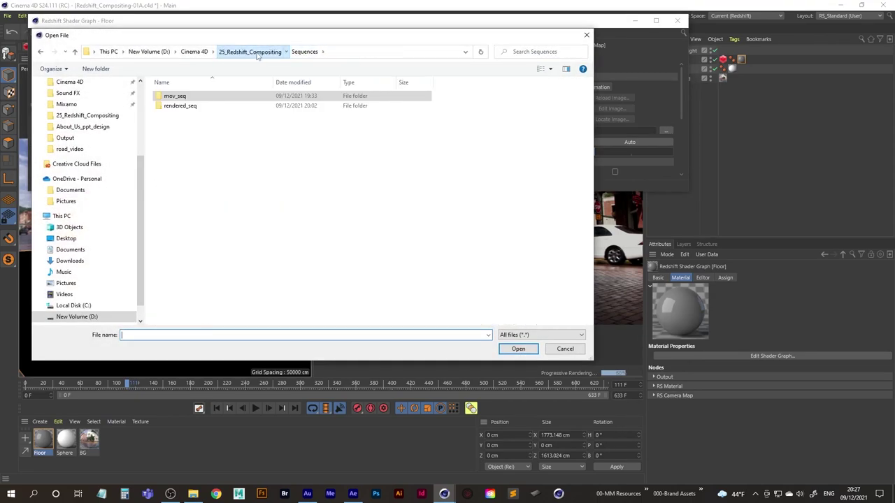
click(250, 51)
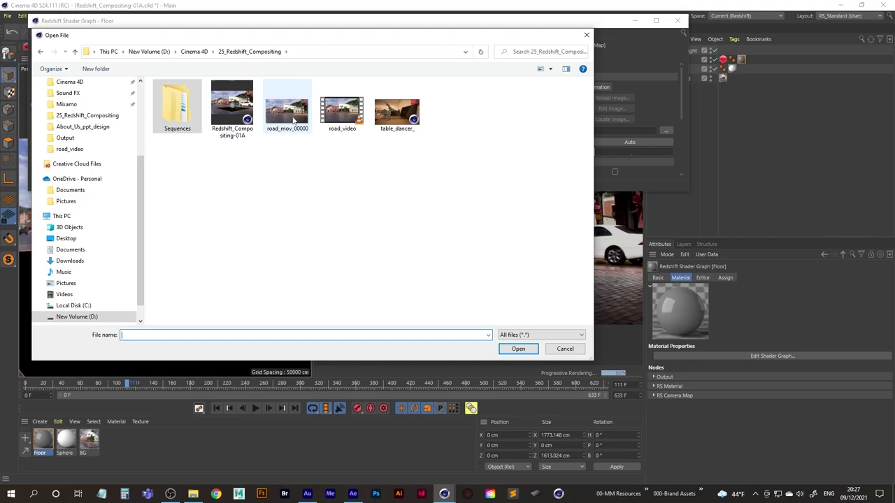
double_click(294, 120)
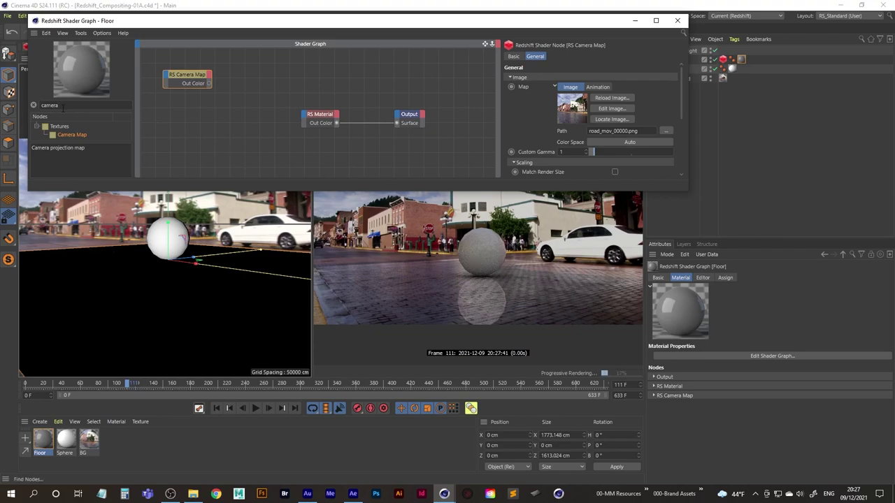
- Add an RS Bump Map node and connect Camera Map's Out Color to its Input
key(ctrl+f)
text(bump)
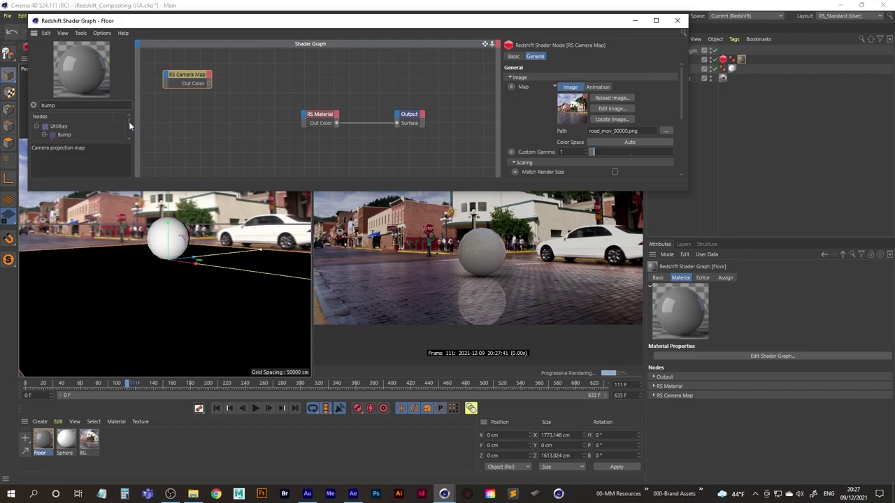
drag(128, 122, 245, 118)
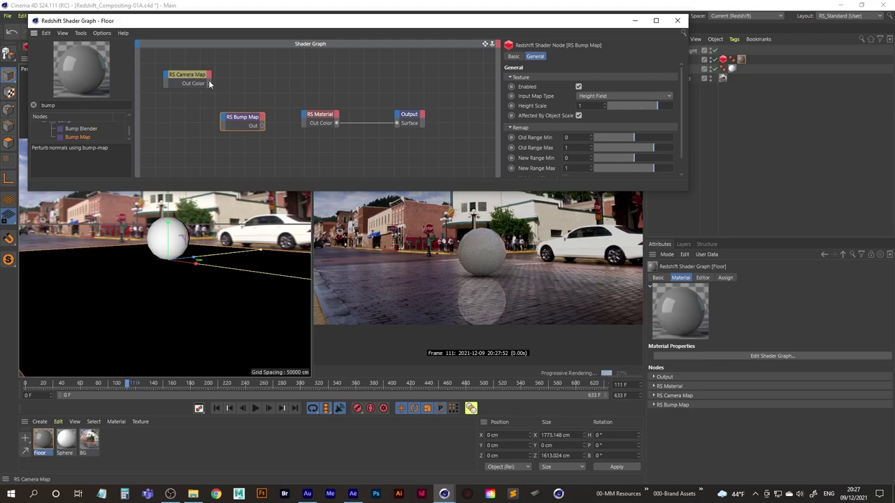
drag(209, 83, 222, 121)
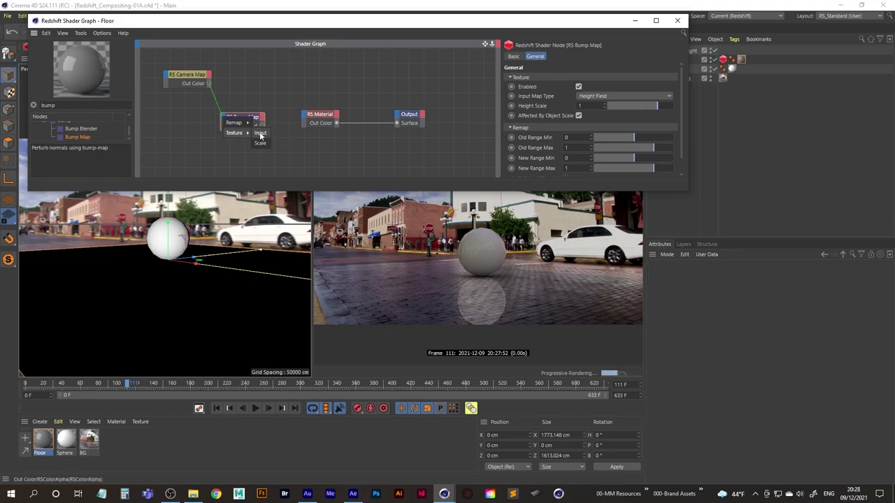
click(260, 133)
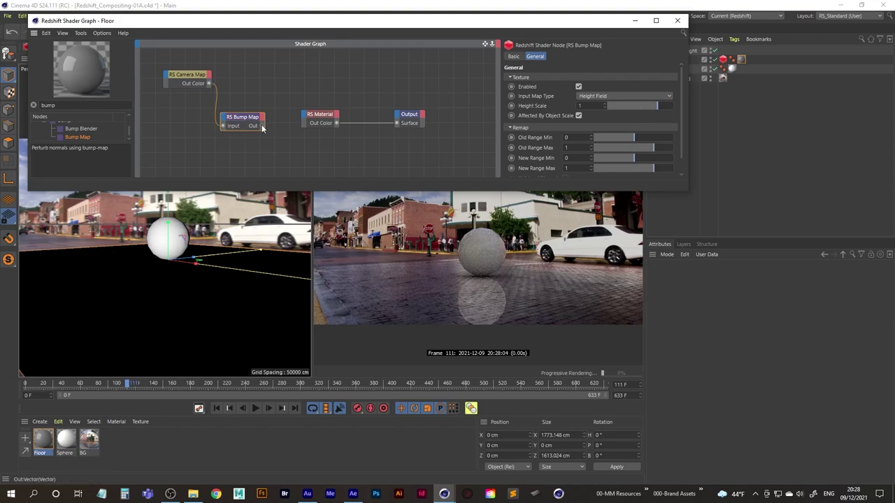
- Connect the Bump Map's Out to the RS Material's Overall > Bump Input
drag(261, 125, 306, 117)
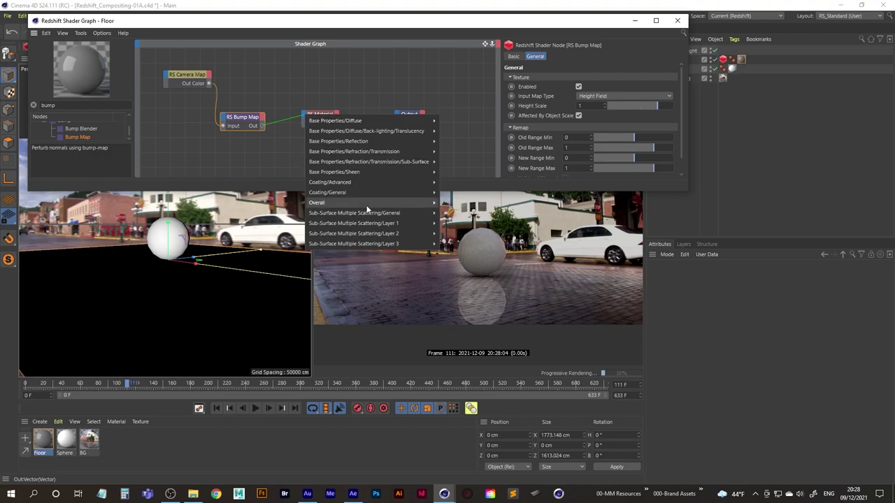
mouse_move(372, 204)
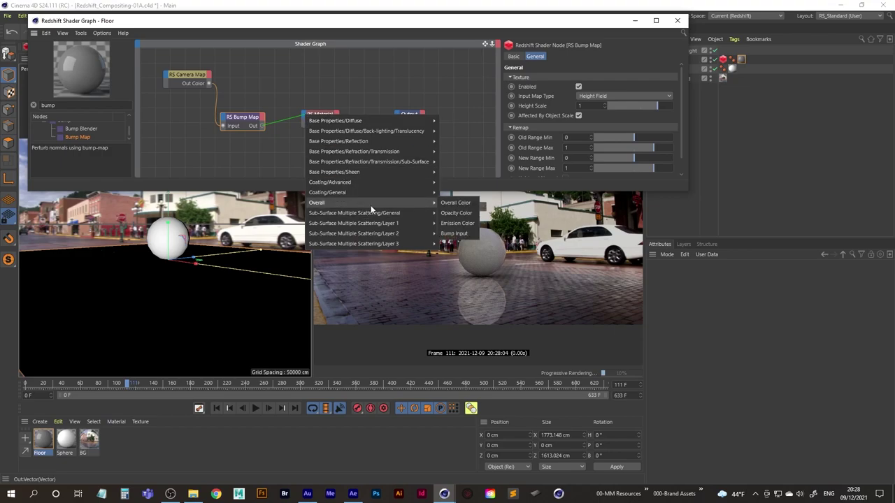
click(465, 233)
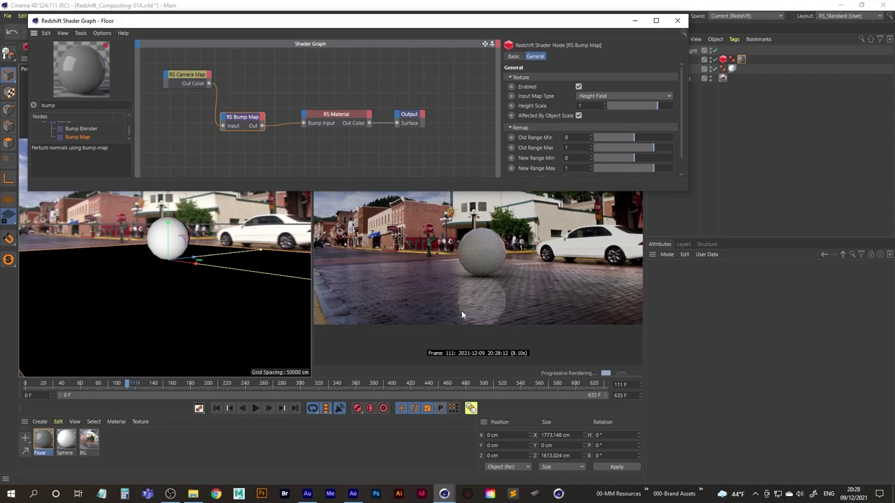
drag(546, 26, 126, 82)
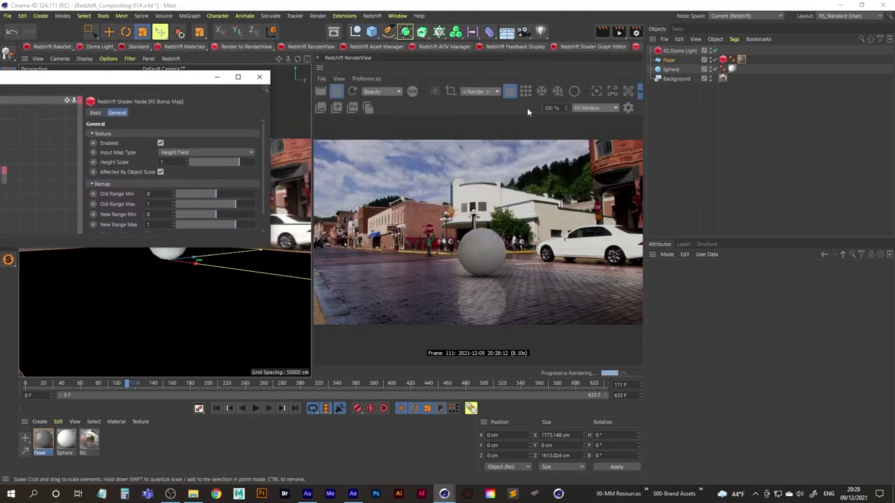
- Show the RenderView at Original Size, 100% zoom, and pan to frame the sphere
click(601, 107)
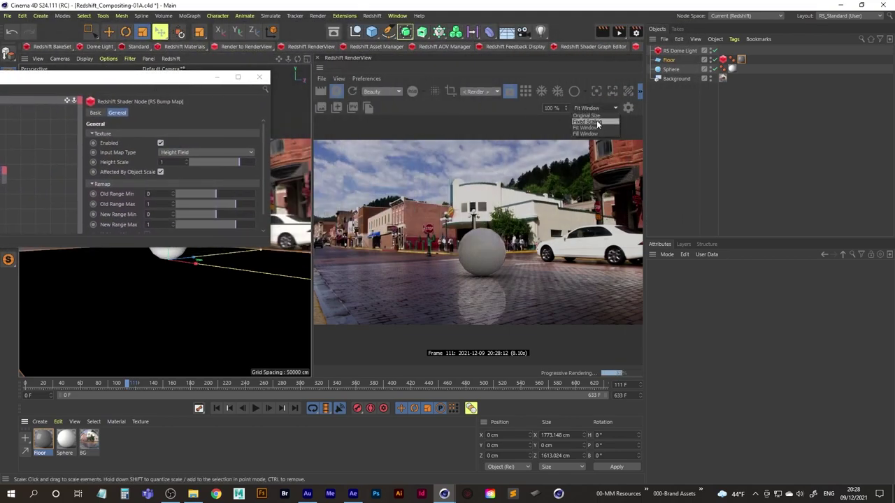
click(596, 120)
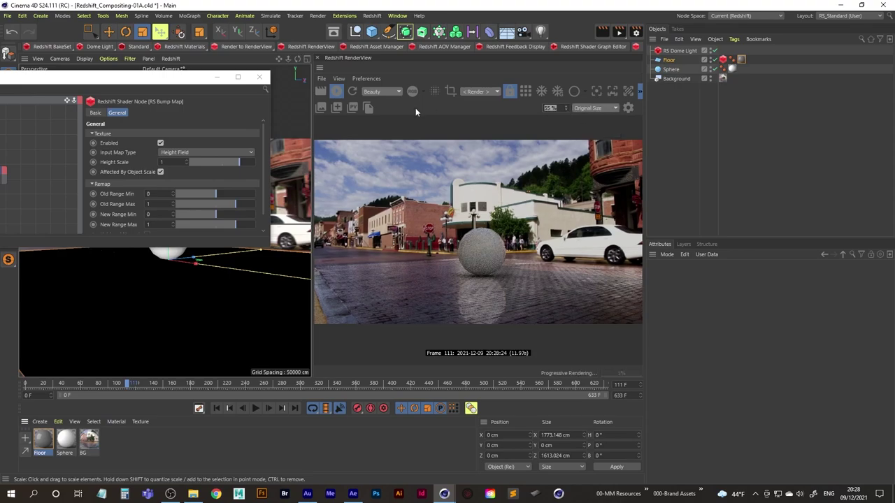
text(100)
key(Return)
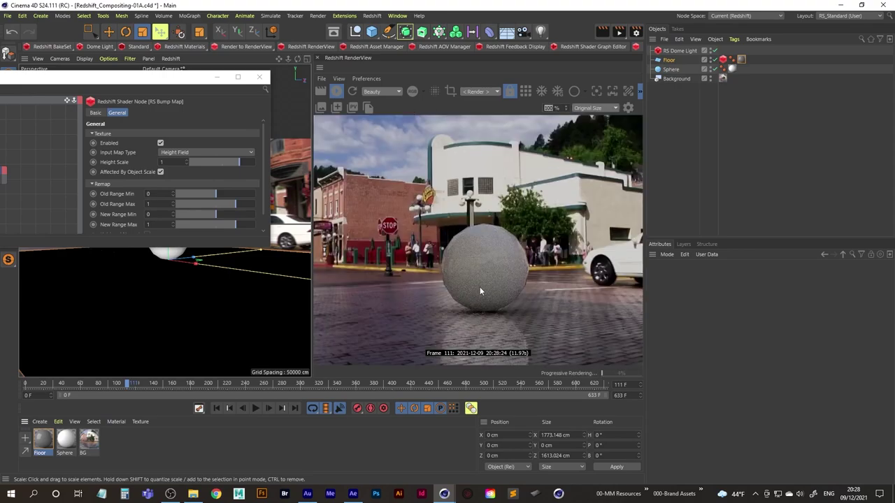
middle_drag(480, 288, 479, 236)
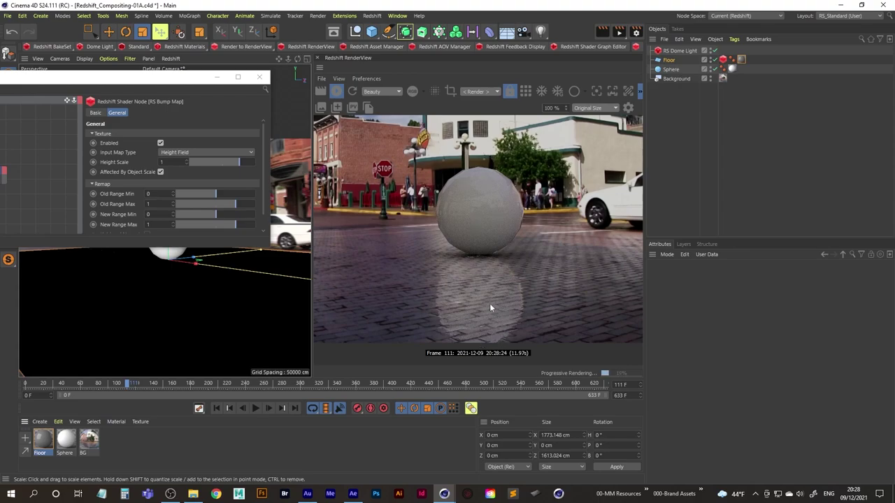
drag(520, 242, 488, 286)
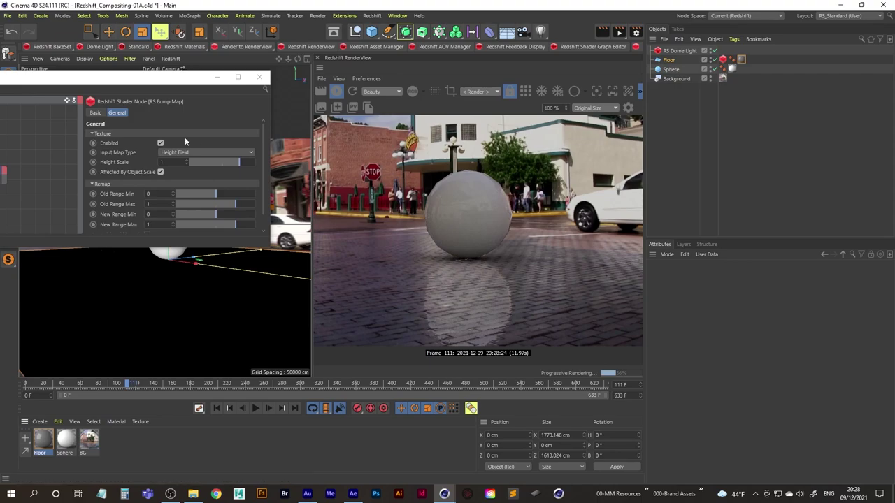
- Move the node graph aside, scrub the timeline to frame 129, and stop the IPR
drag(101, 84, 419, 82)
drag(514, 70, 534, 57)
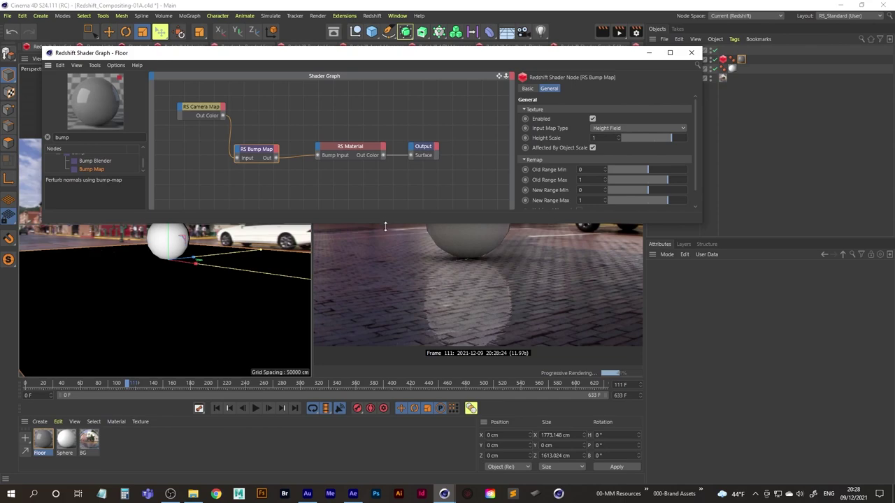
drag(467, 54, 27, 58)
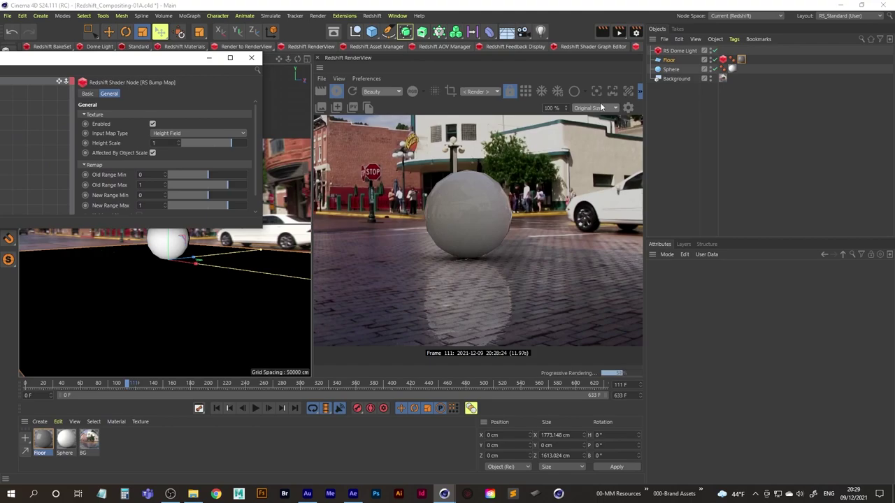
click(128, 387)
drag(128, 387, 146, 386)
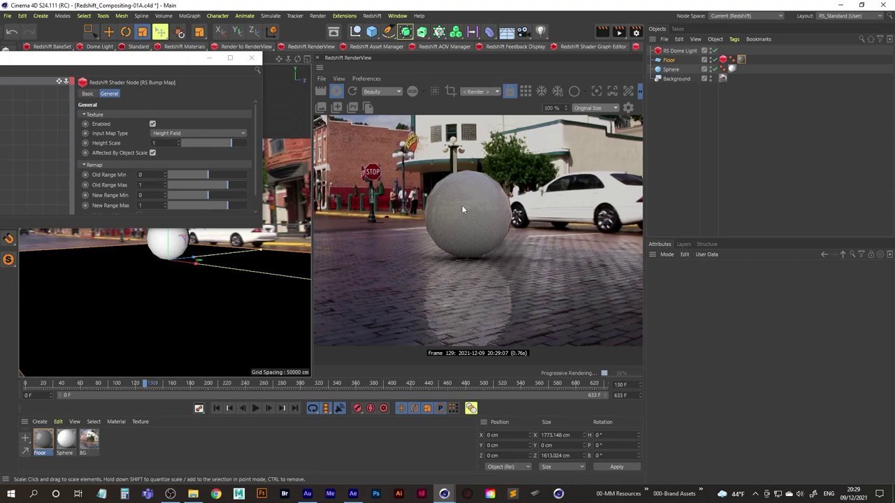
click(337, 92)
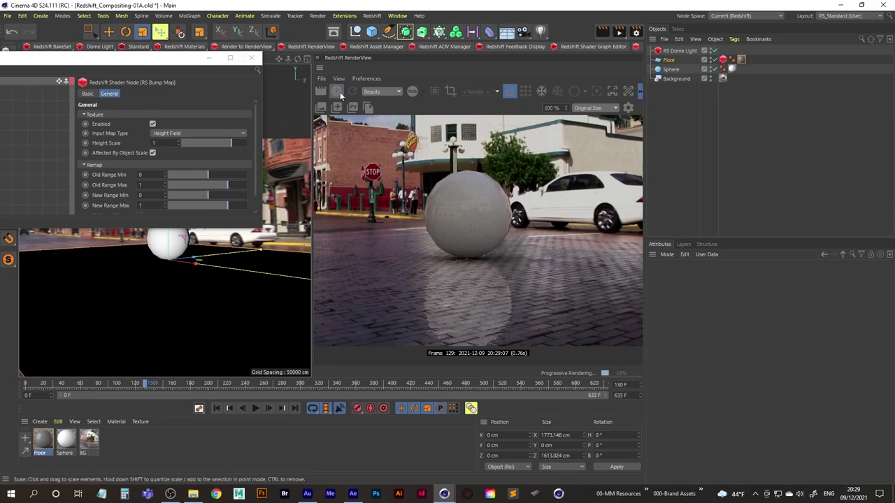
- Restore the Floor shader graph window and dock it across the top of the screen
double_click(124, 58)
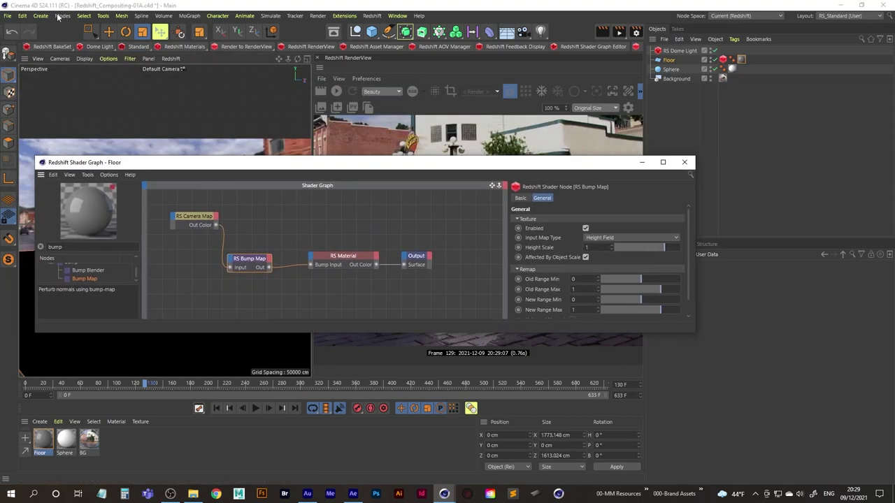
click(7, 16)
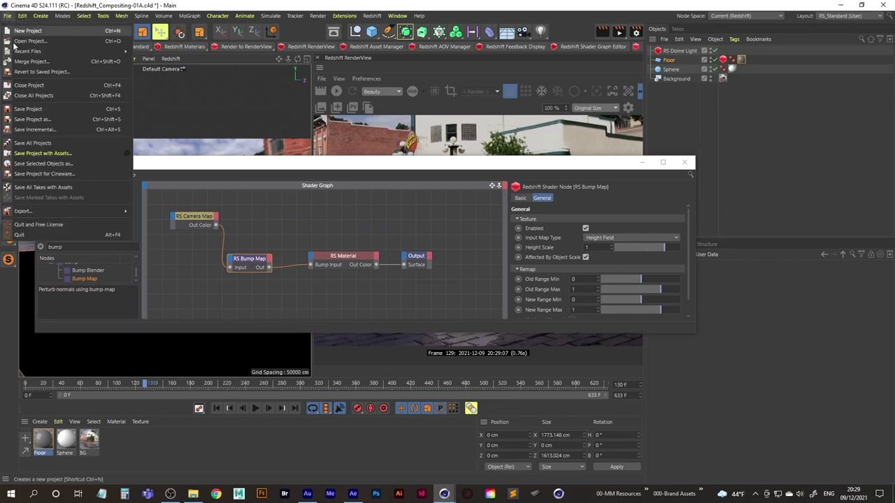
key(Escape)
drag(424, 167, 401, 35)
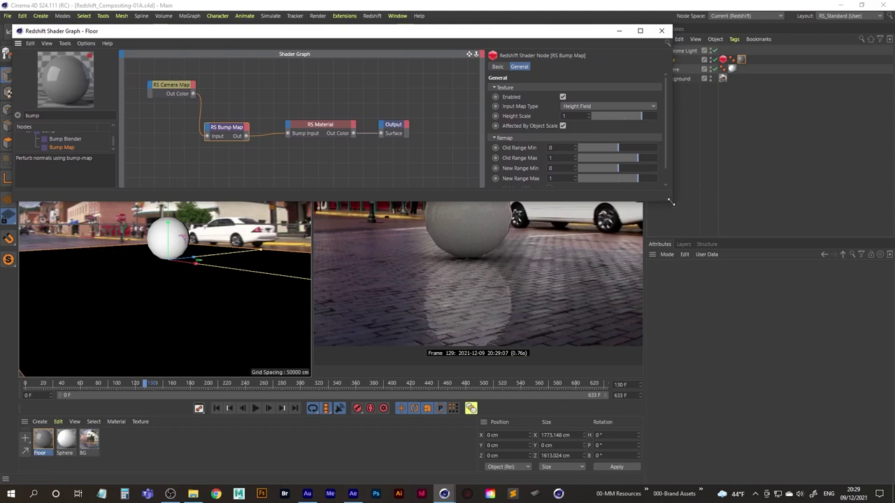
drag(448, 31, 473, 155)
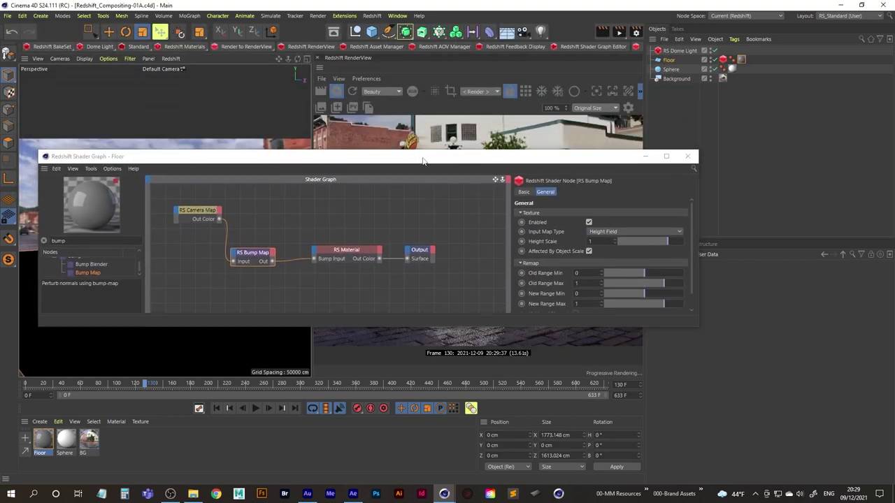
drag(411, 157, 398, 22)
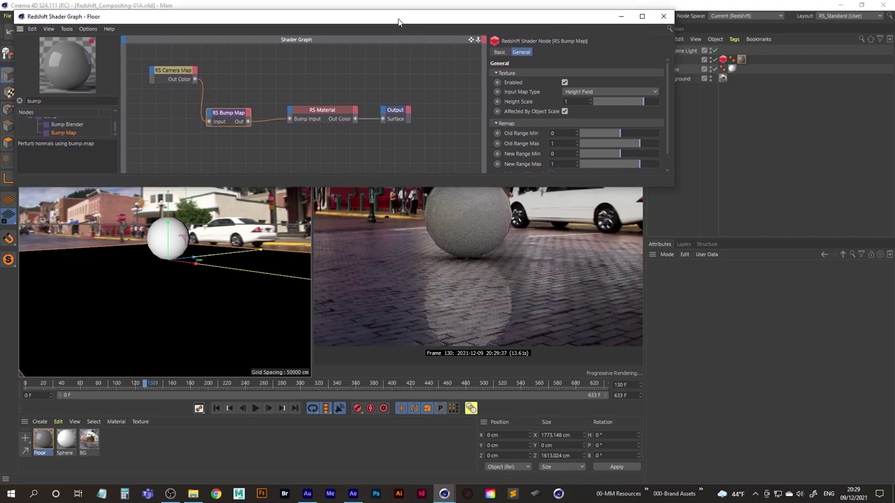
- Set the RS Material's Diffuse Color by sampling the floor in the render
click(316, 110)
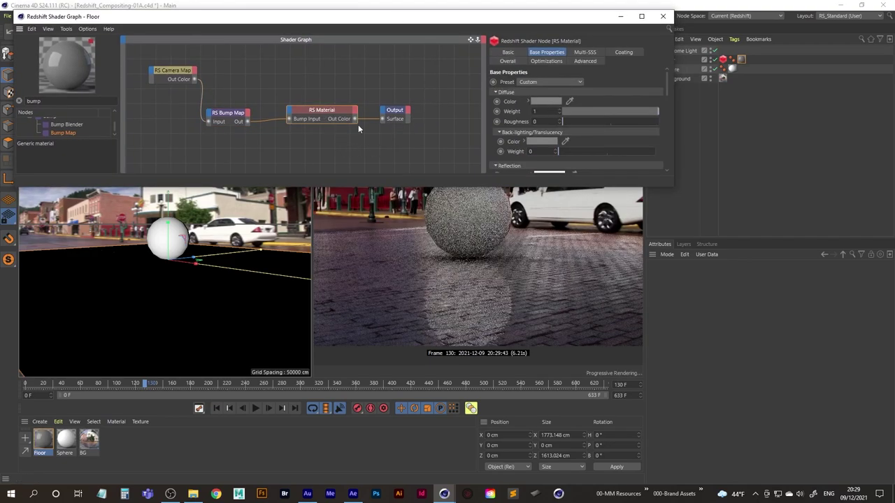
click(571, 103)
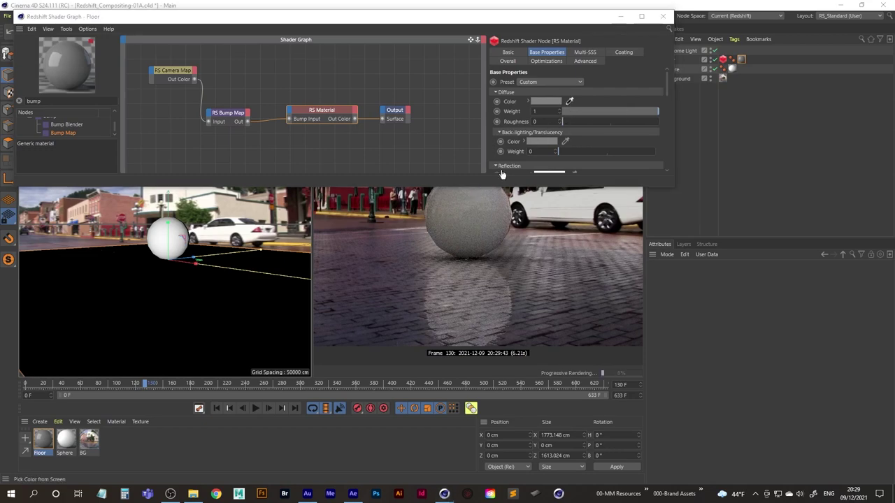
click(412, 280)
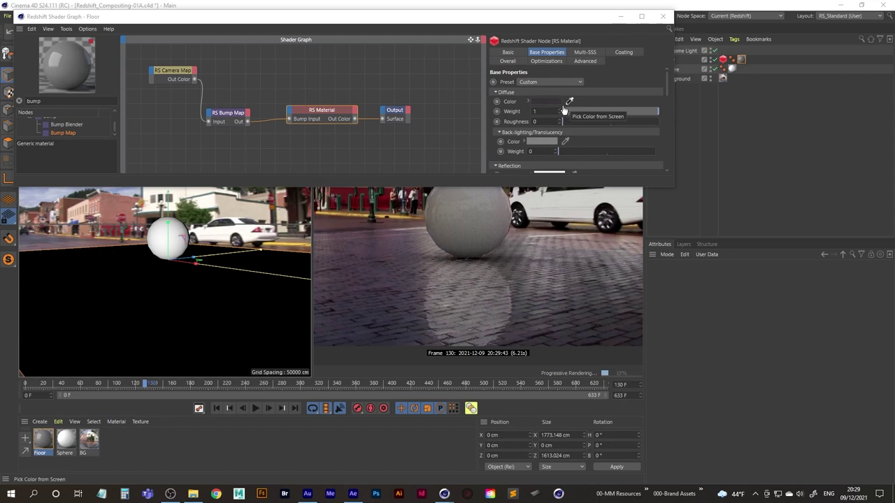
click(397, 294)
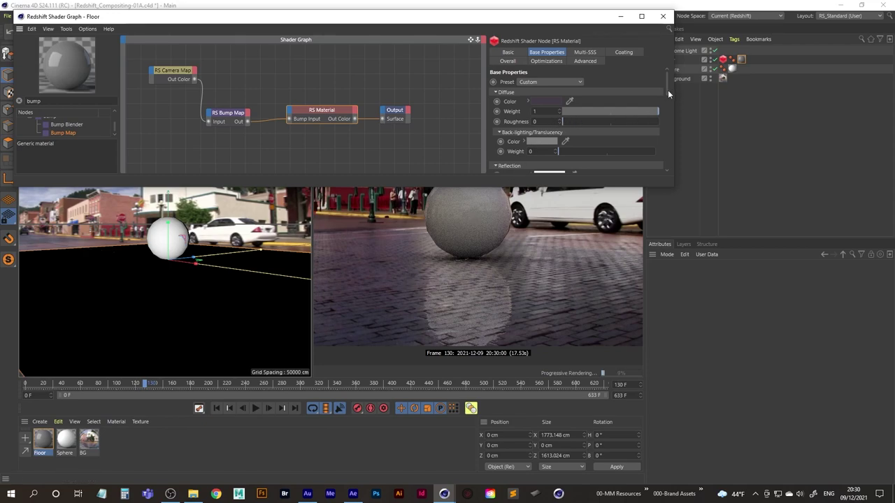
- Set the RS Material's Reflection Roughness to 0.187
drag(667, 89, 669, 107)
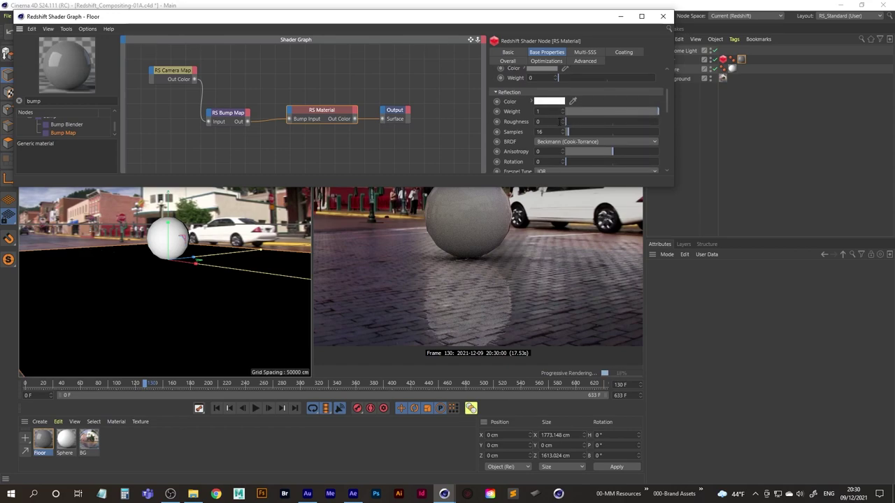
drag(565, 123, 586, 124)
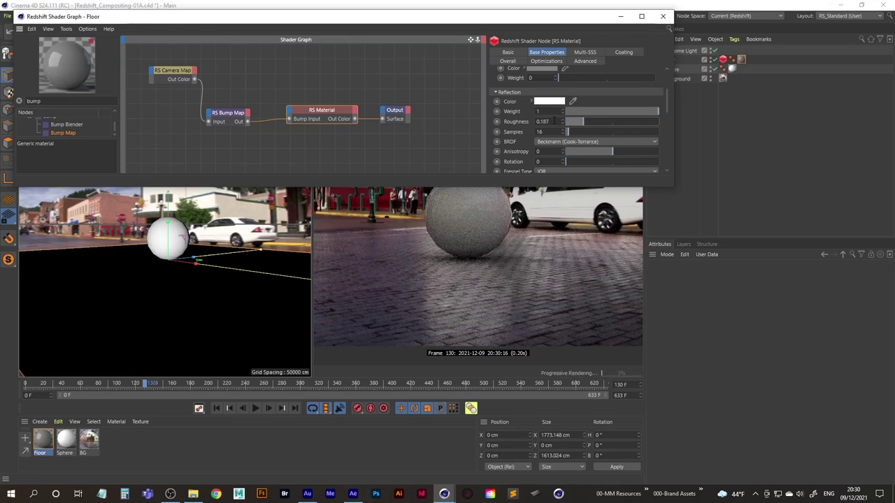
double_click(552, 121)
click(553, 123)
- Set the RS Bump Map's Height Scale to 5
click(230, 116)
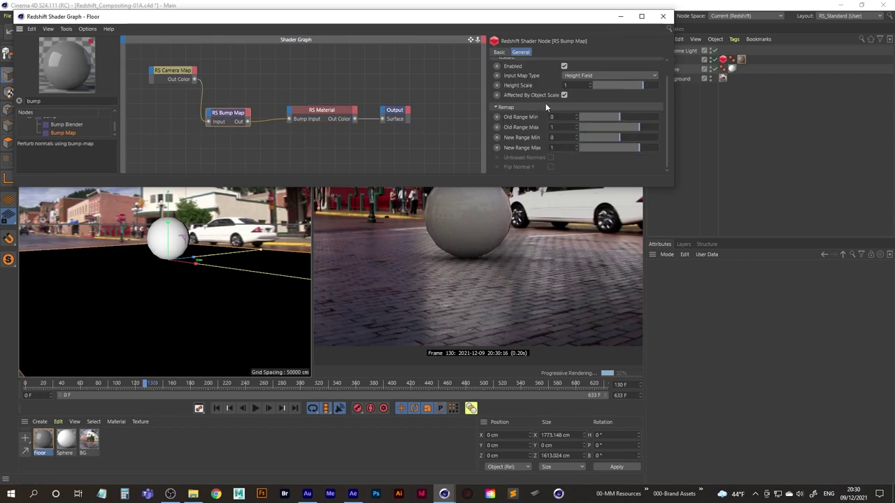
click(570, 86)
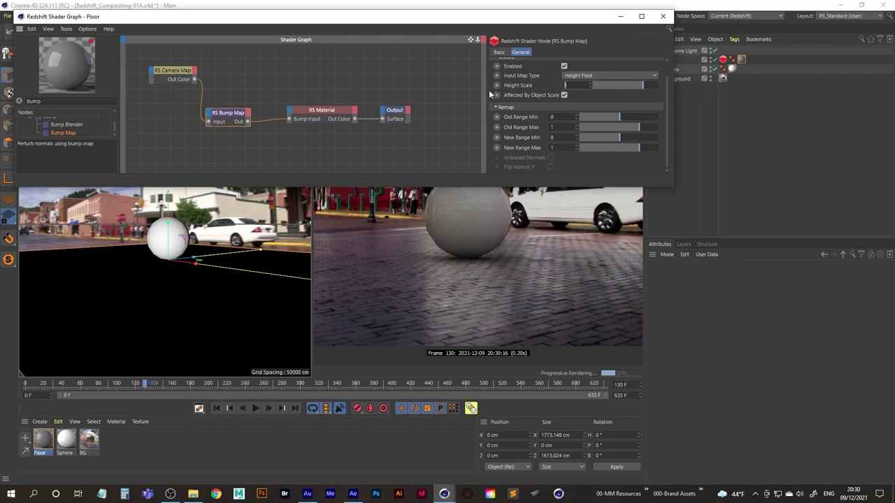
text(5)
key(Return)
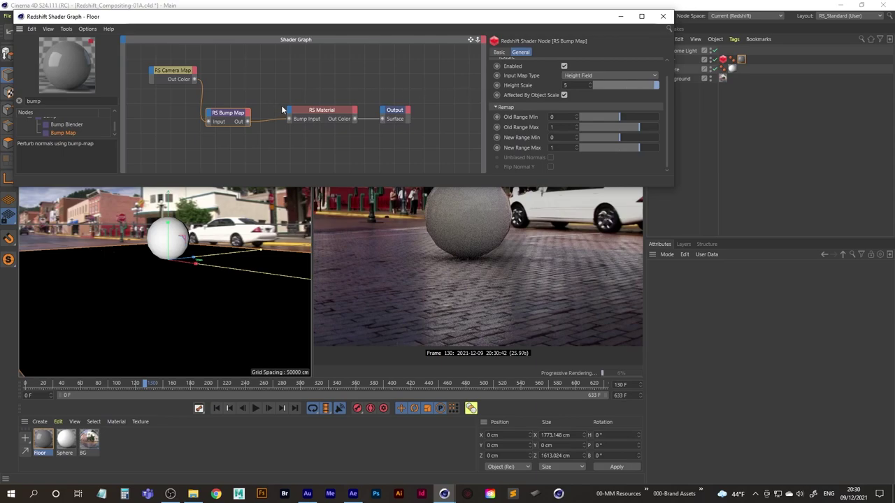
key(ctrl+z)
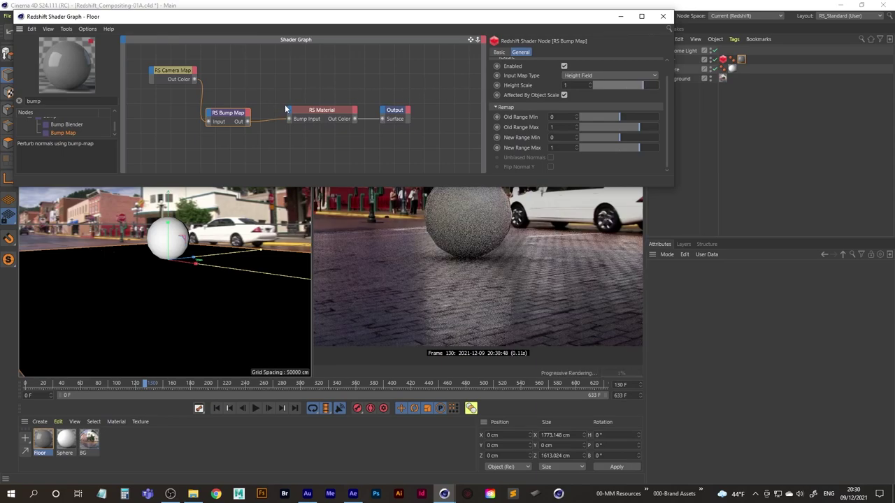
key(ctrl+y)
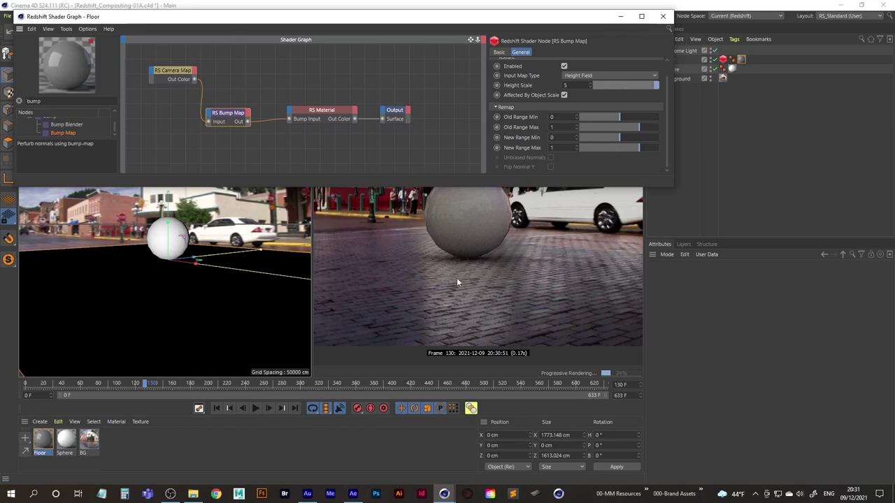
- Test removing the Camera Map to Bump Map link, restore it, and close the shader graph
click(202, 101)
key(Delete)
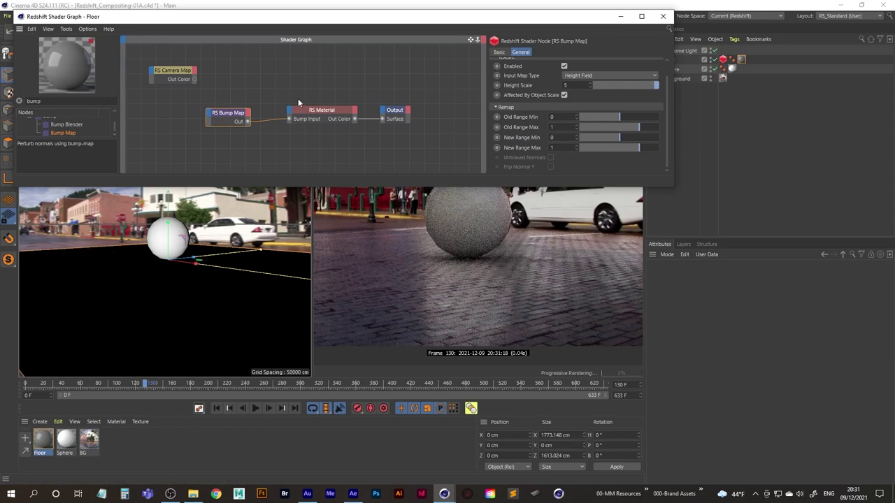
key(ctrl+z)
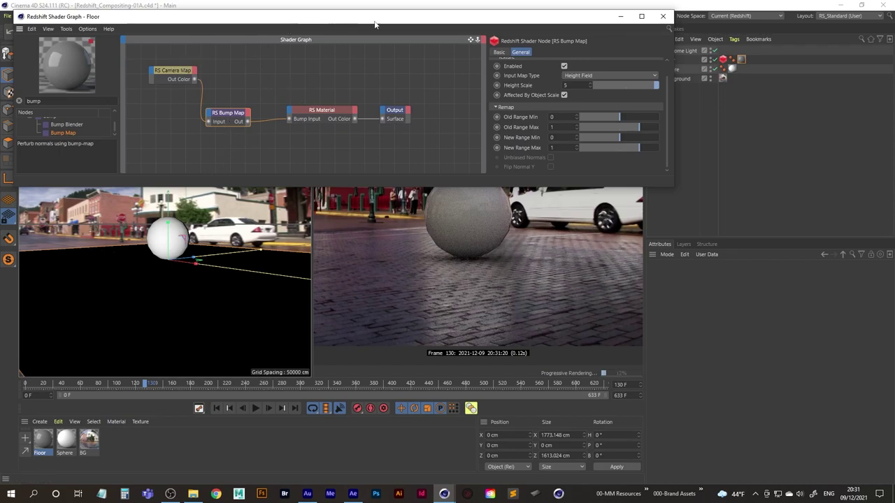
click(662, 16)
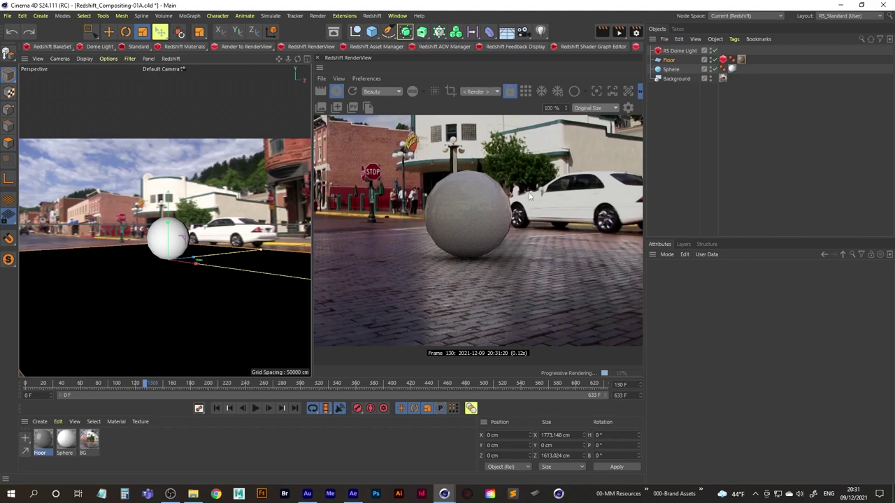
- Save the project with File > Save Project
click(22, 15)
mouse_move(7, 15)
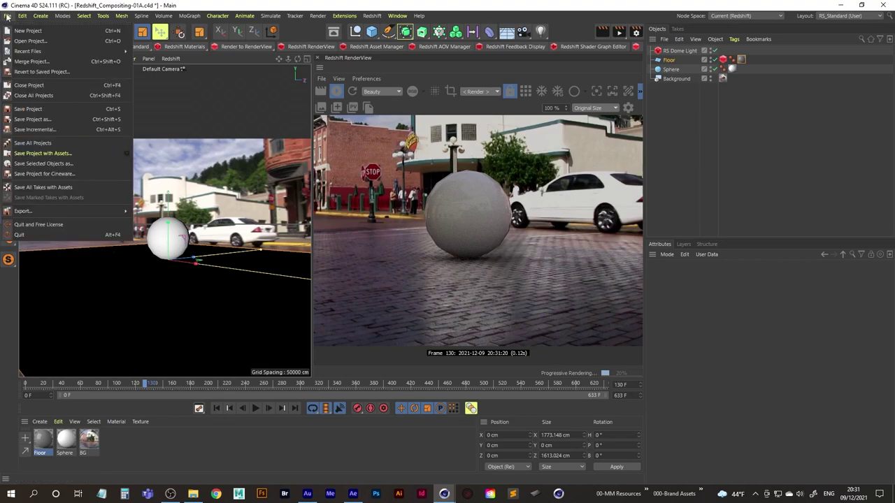
click(33, 110)
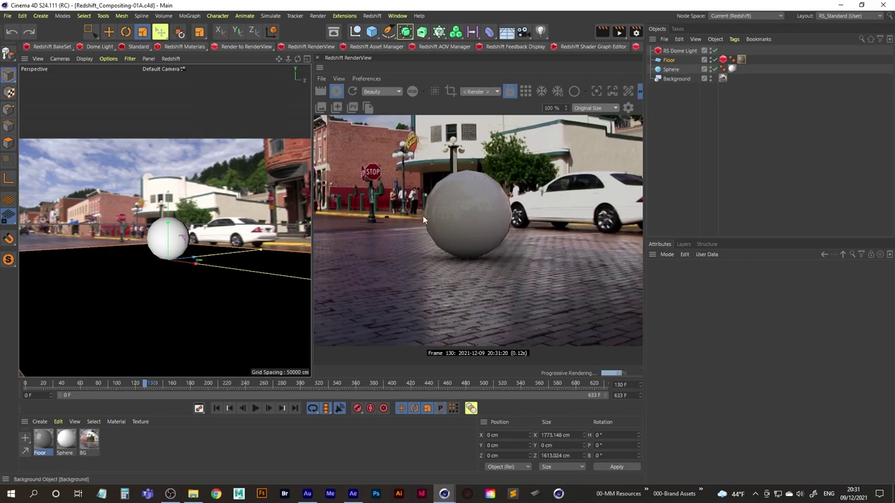
- Add a Redshift Object tag to the Sphere and enable Geometry Override and Tessellation
click(673, 70)
right_click(674, 72)
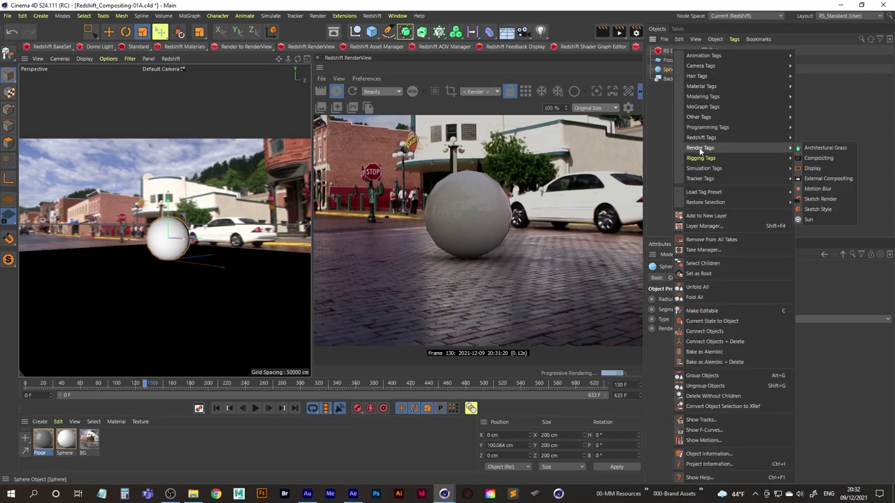
mouse_move(709, 139)
click(830, 147)
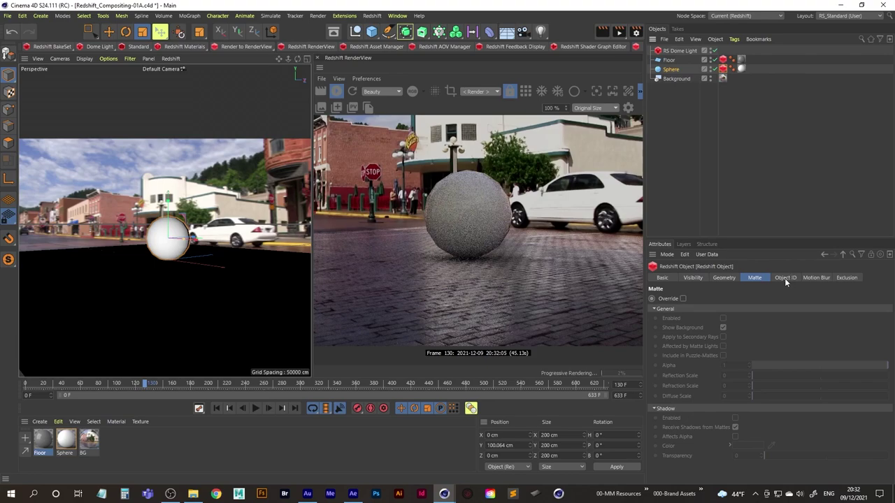
click(724, 279)
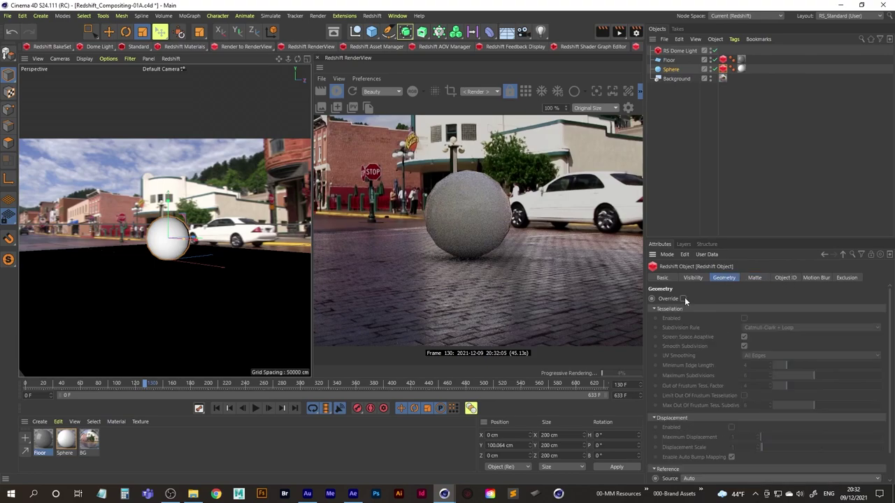
click(683, 299)
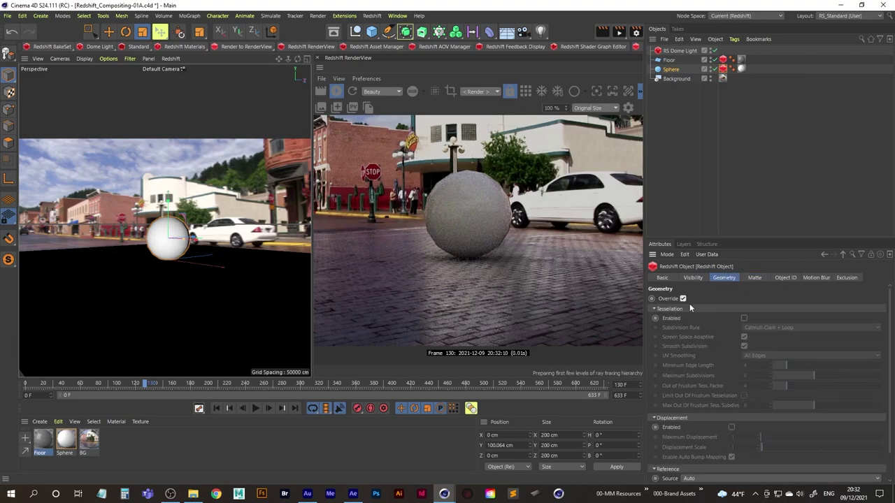
click(744, 318)
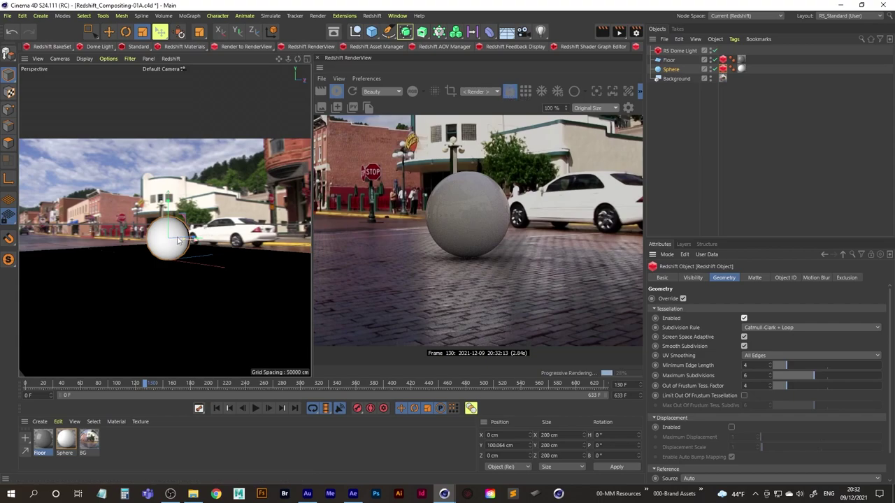
- Maximize the Right view, deselect the Sphere and pick the Move tool
middle_click(216, 208)
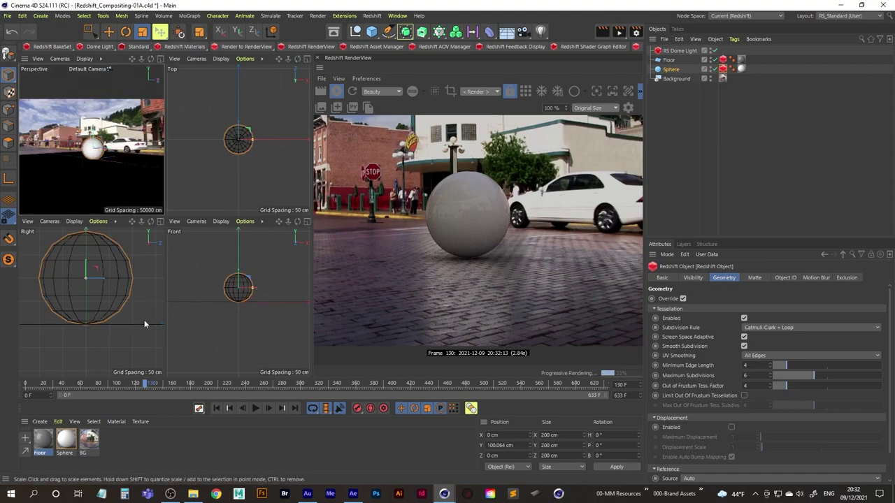
middle_click(89, 279)
scroll(165, 185, down, 2)
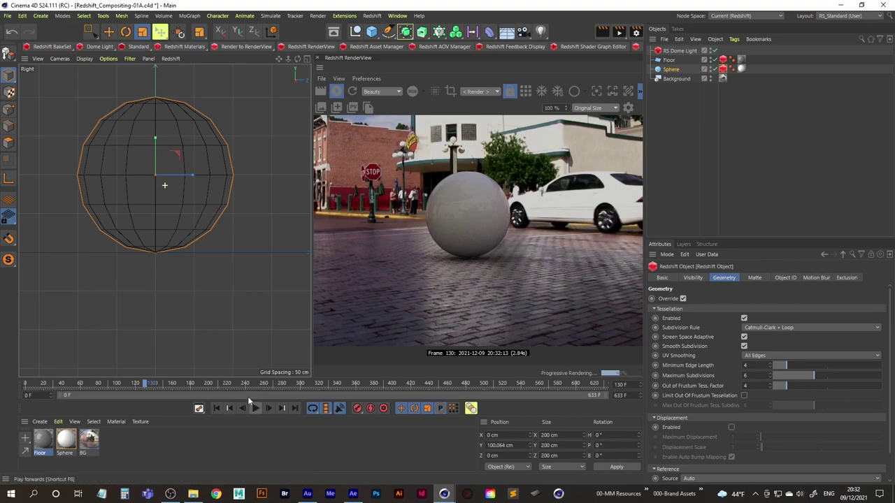
click(251, 203)
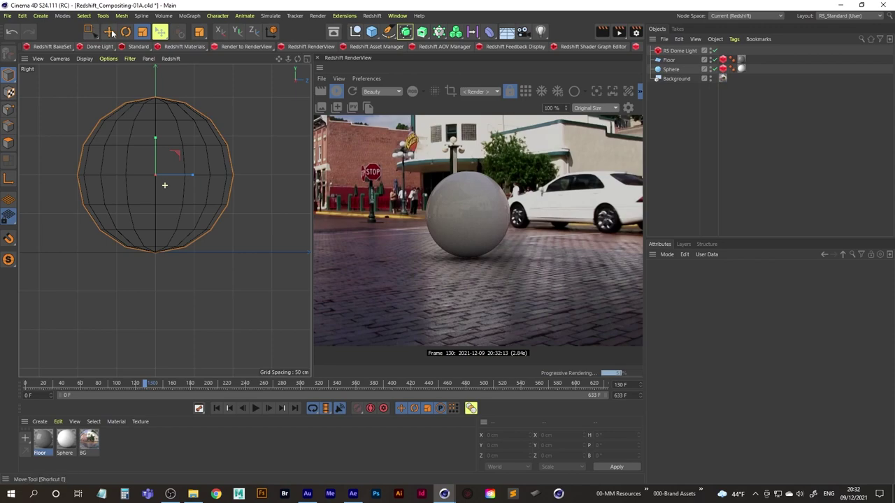
click(108, 32)
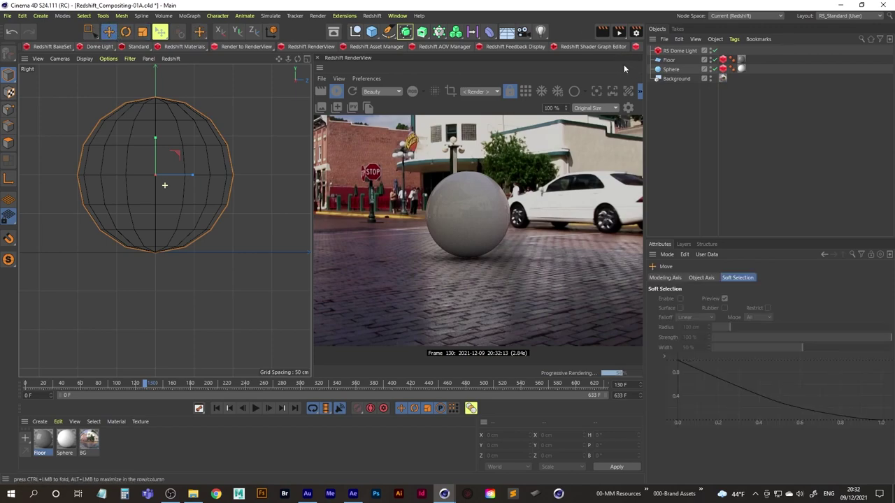
- Toggle between single views and the four-view layout to bring up the Perspective view
middle_click(222, 176)
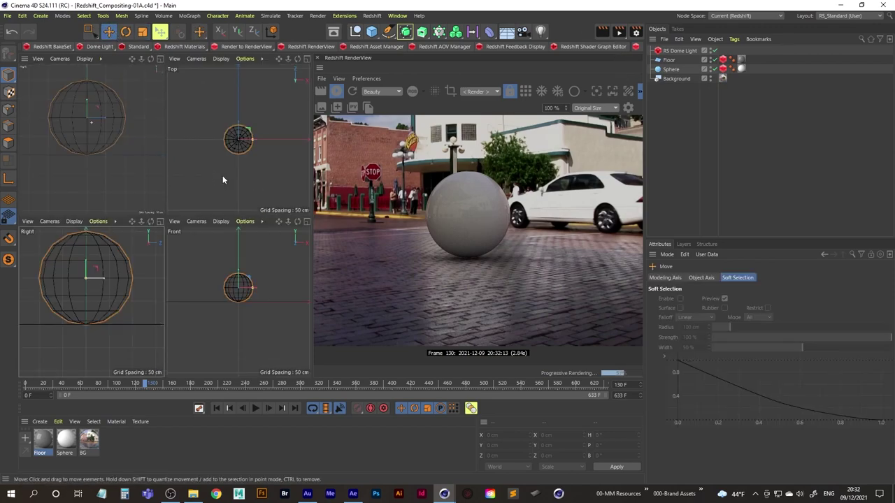
middle_click(101, 152)
middle_click(103, 153)
middle_click(238, 129)
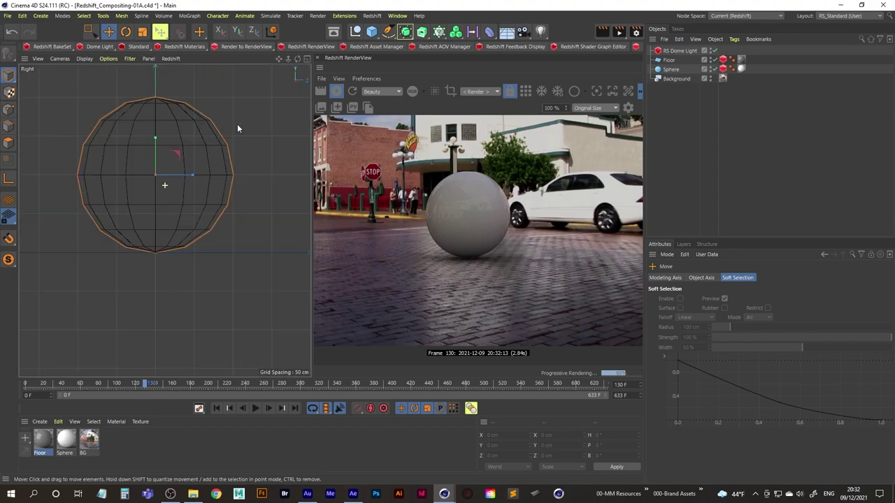
middle_click(211, 155)
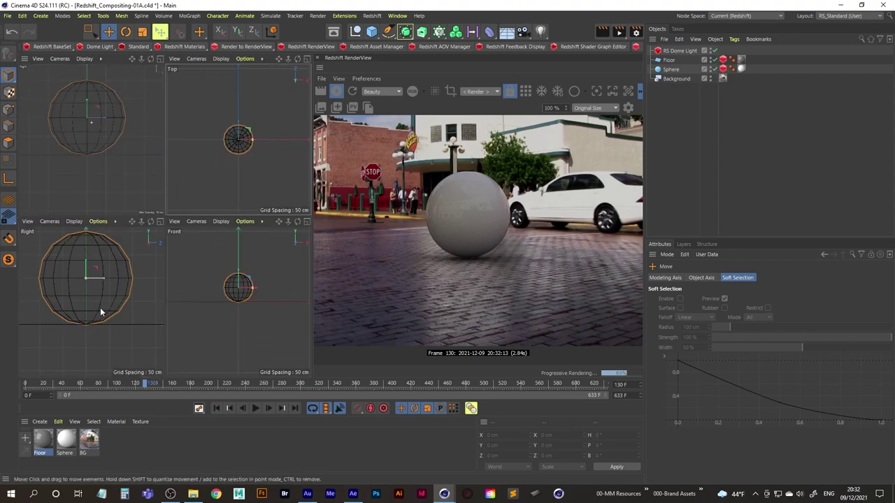
middle_click(109, 137)
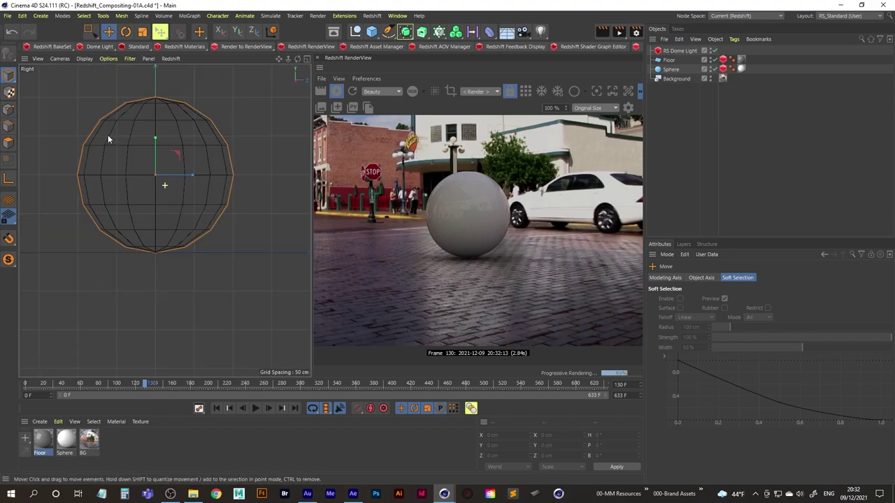
middle_click(95, 84)
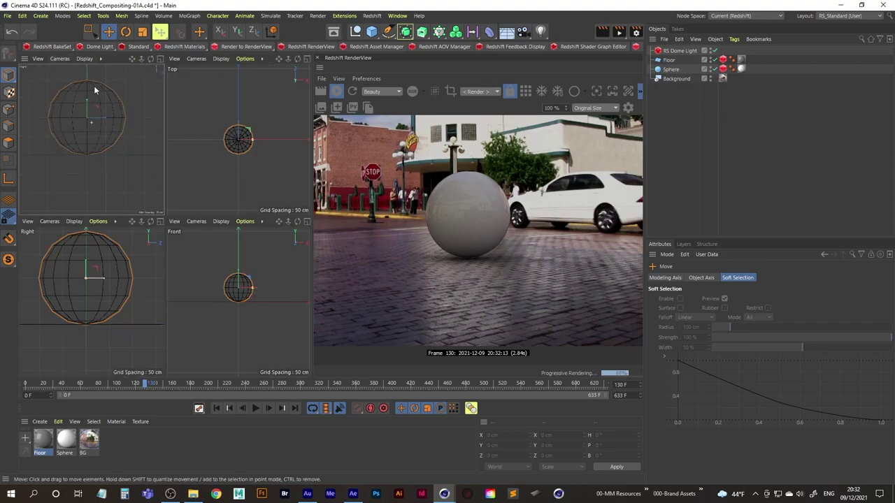
middle_click(113, 147)
middle_click(135, 177)
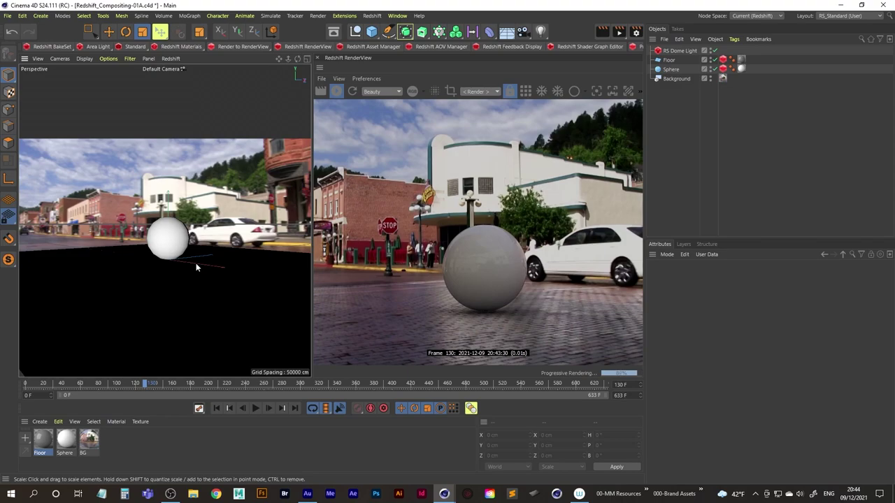
- In the maximized Right view, move the Sphere down to Y 98.069 cm
middle_click(189, 207)
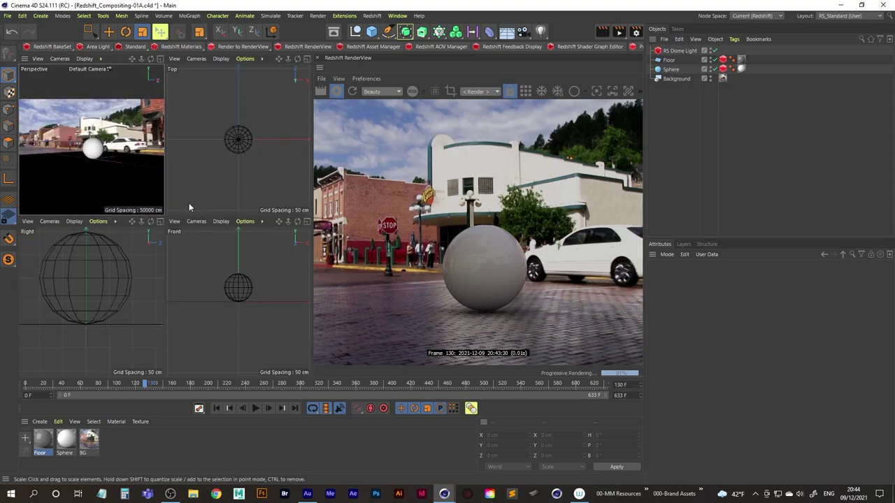
middle_click(87, 273)
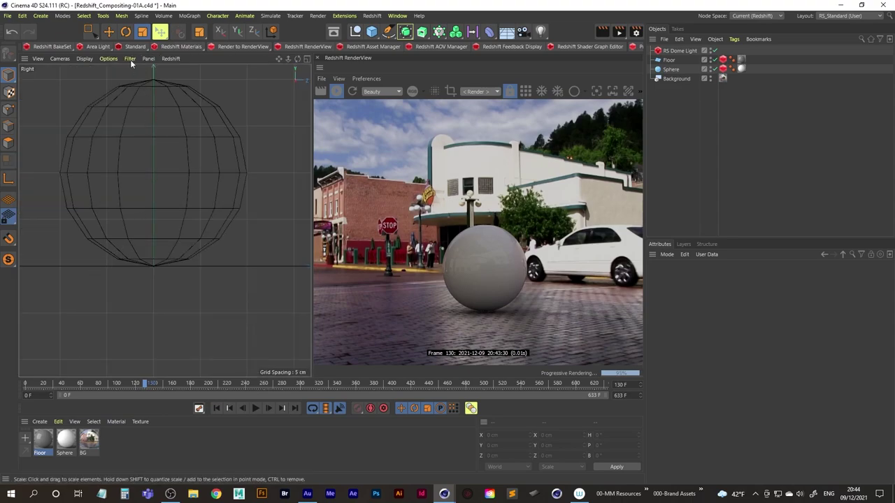
click(107, 32)
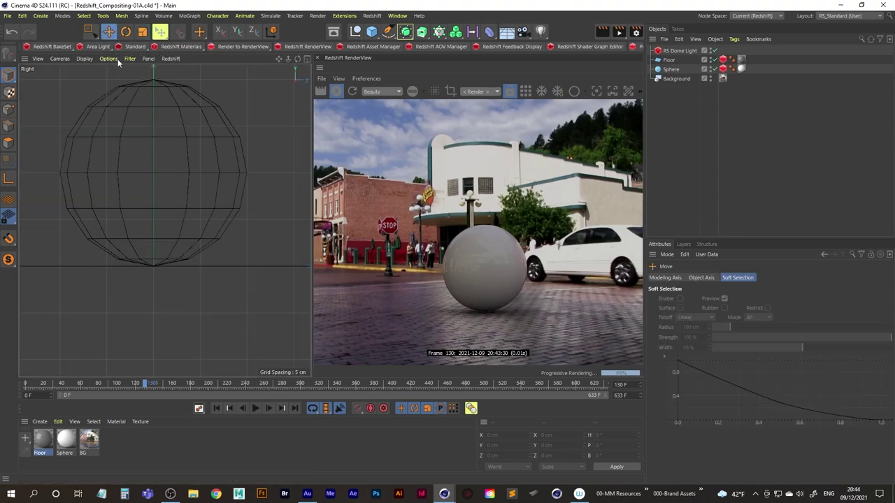
click(671, 70)
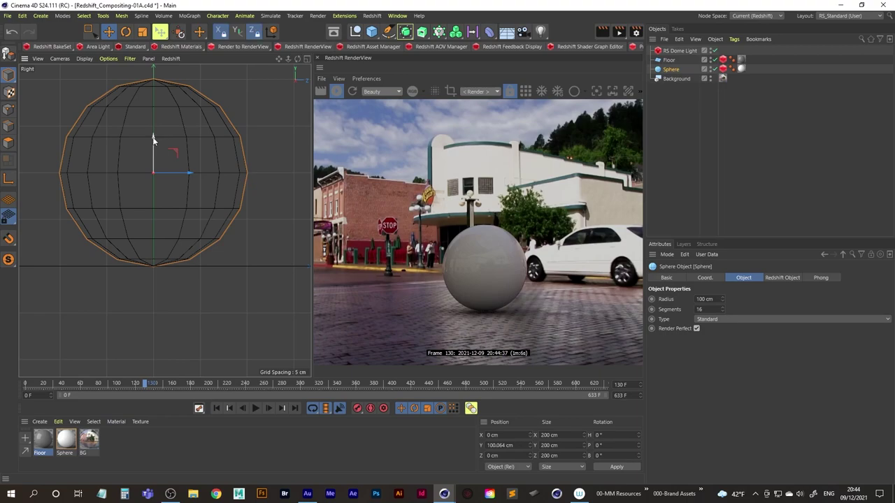
drag(154, 141, 155, 141)
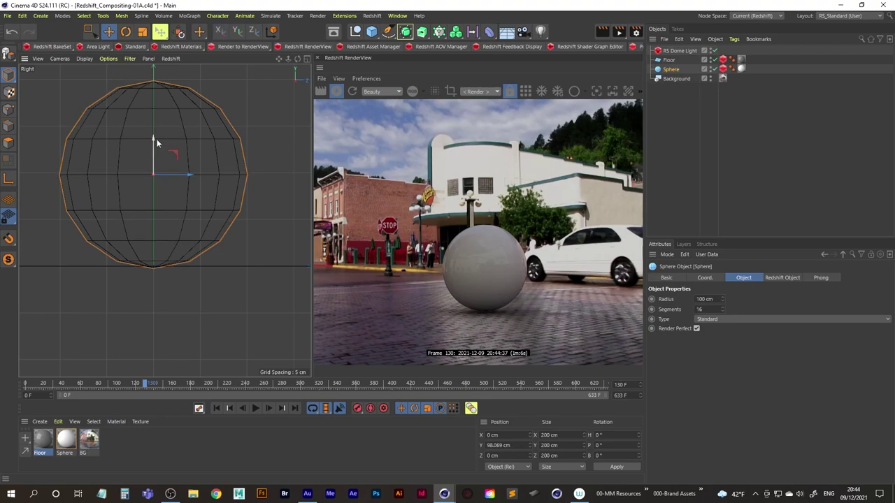
- Reframe the render preview around the sphere and maximize the Perspective view
middle_click(246, 109)
middle_click(81, 116)
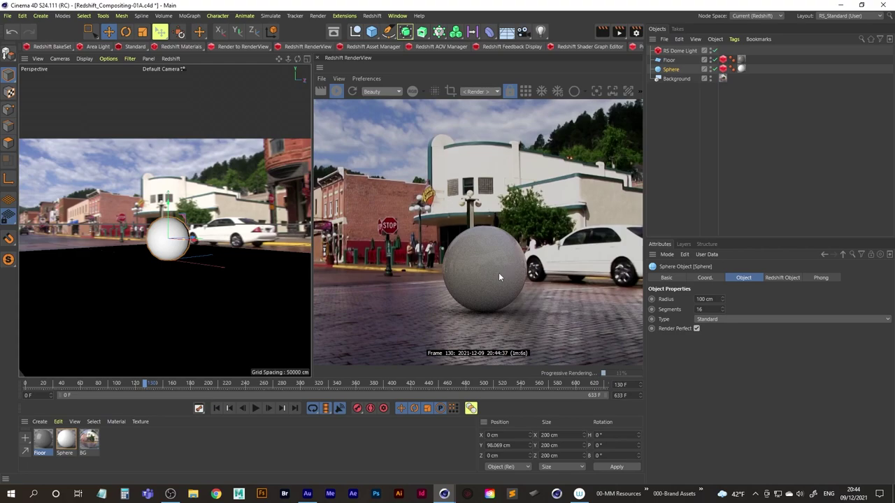
middle_drag(498, 277, 484, 223)
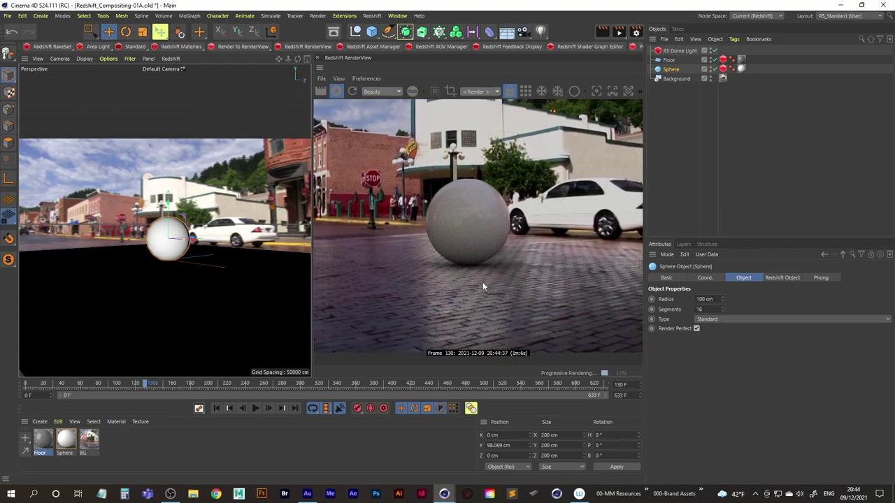
middle_click(177, 234)
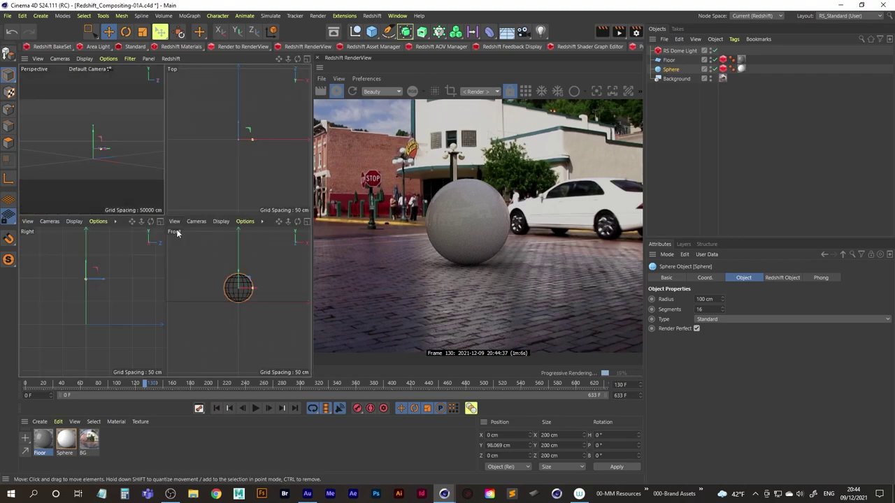
middle_click(79, 170)
middle_click(78, 171)
middle_click(86, 174)
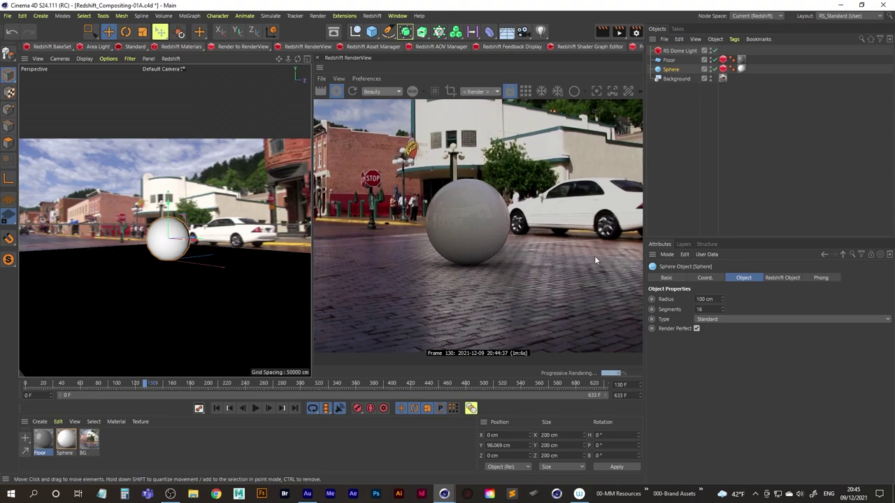
- Set the RenderView to Fit Window, maximize Perspective, and open the Redshift camera menu
click(641, 91)
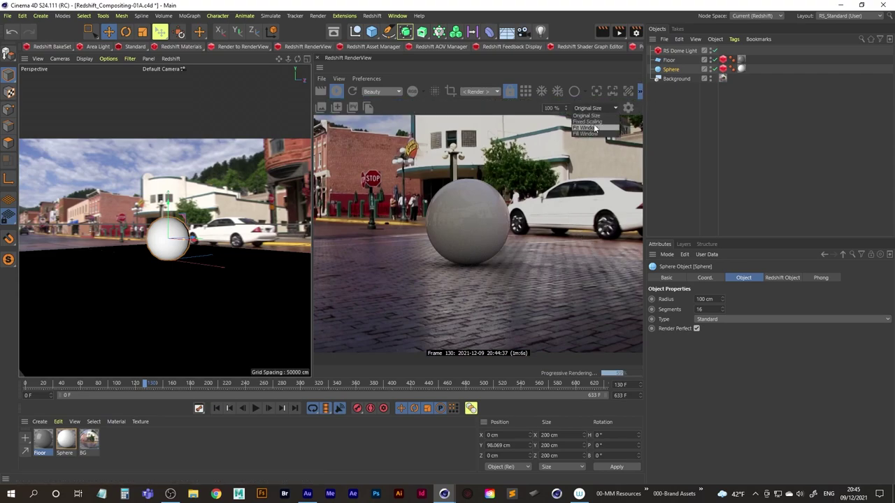
click(590, 128)
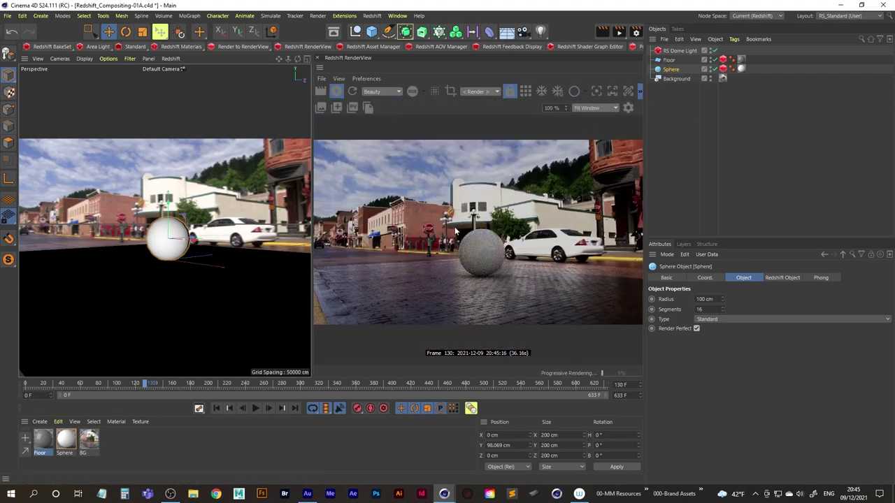
middle_click(242, 222)
middle_click(222, 173)
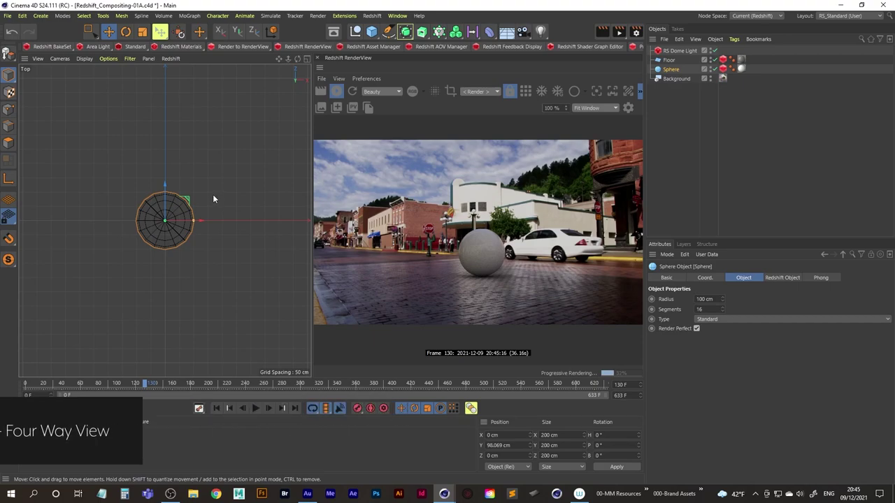
middle_click(214, 193)
middle_click(161, 150)
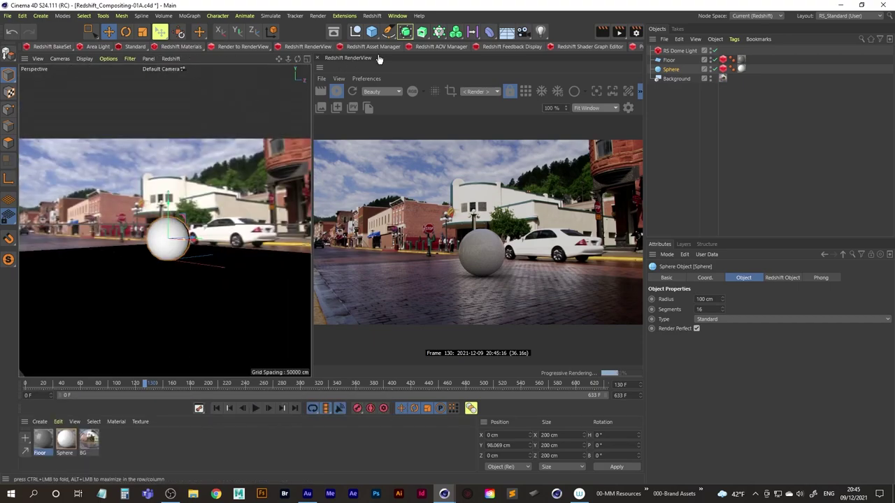
click(372, 15)
- Create a standard Redshift camera and frame its frustum in the maximized Top view
mouse_move(385, 51)
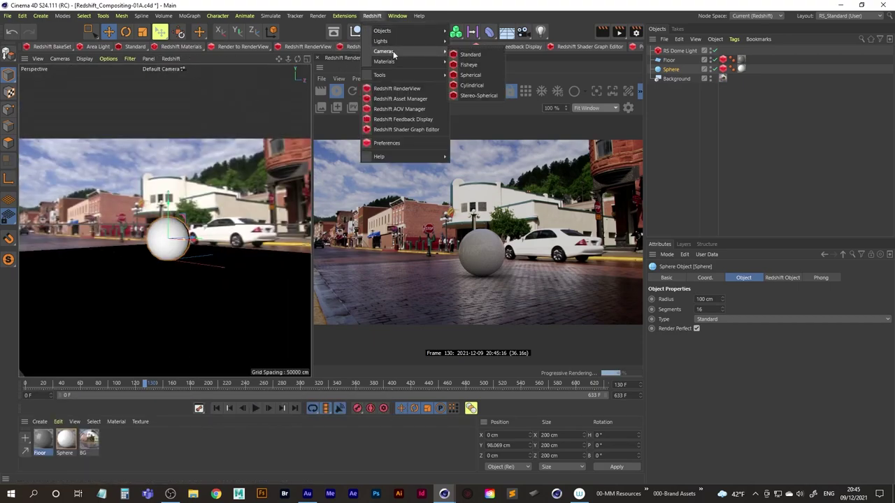
click(474, 55)
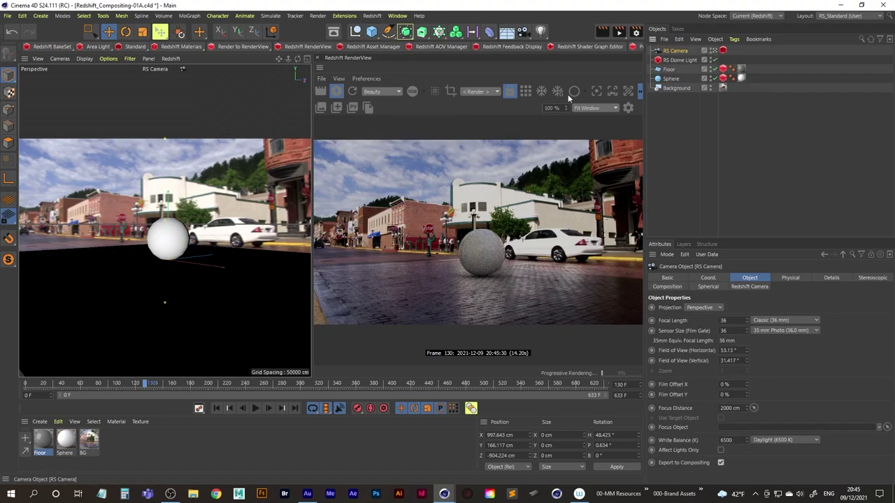
middle_click(211, 229)
middle_click(232, 170)
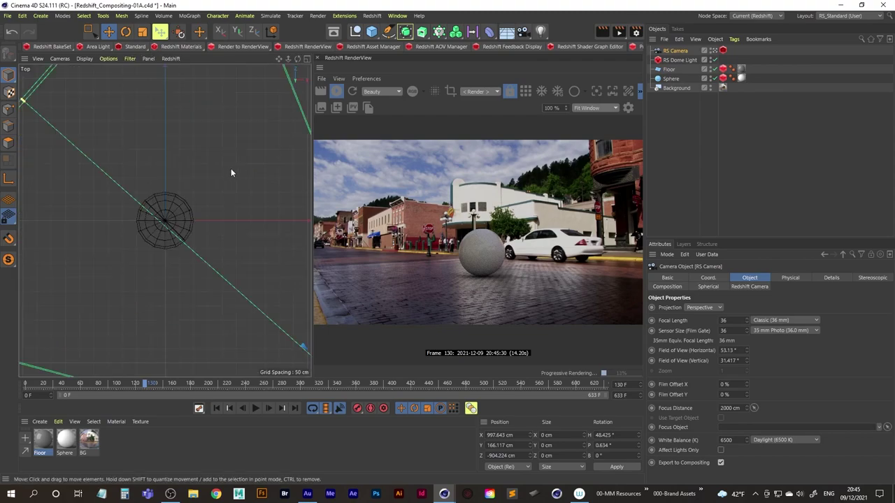
scroll(157, 222, down, 5)
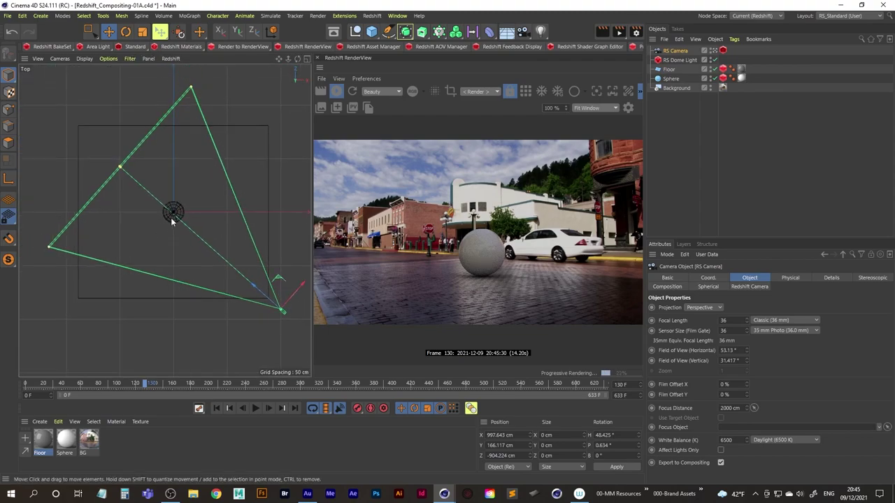
alt+middle_drag(170, 218, 162, 217)
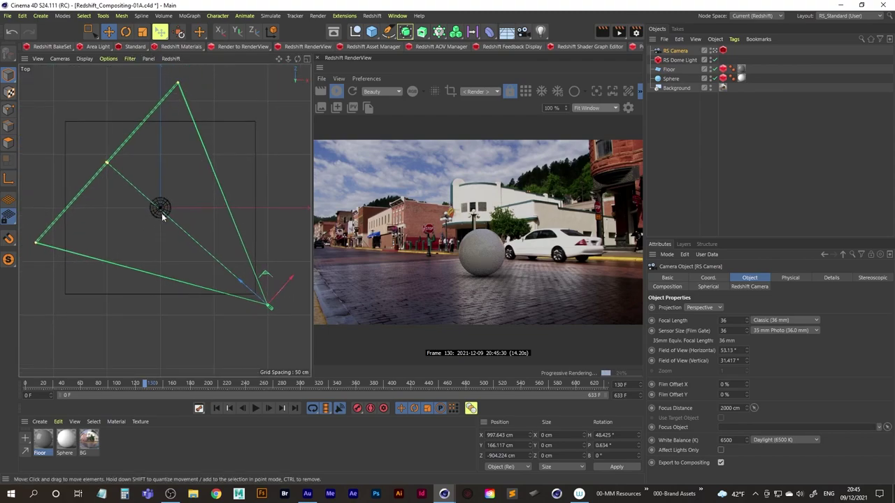
- Move the sphere into the camera's view, to X 213.033, Z -191.295 cm
click(671, 79)
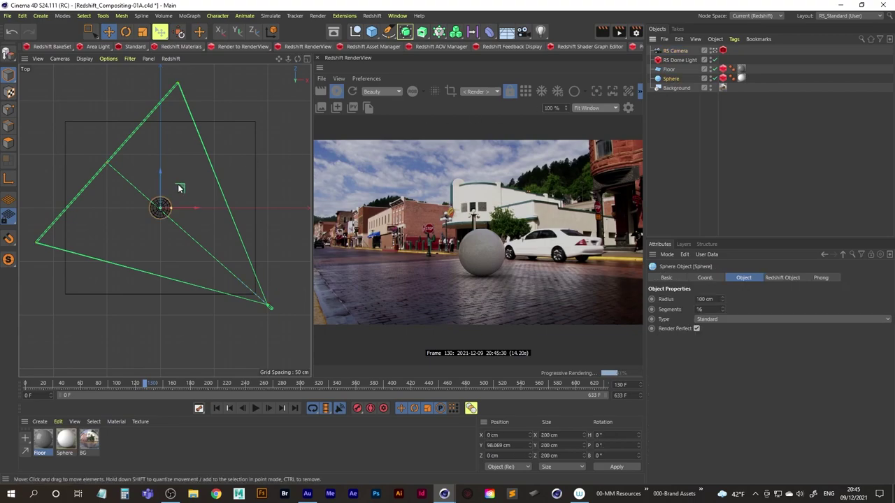
drag(183, 185, 205, 205)
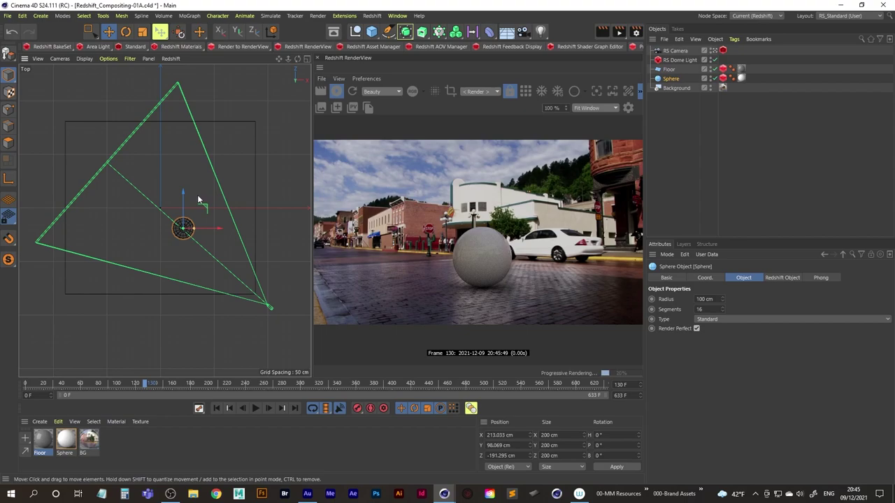
click(671, 109)
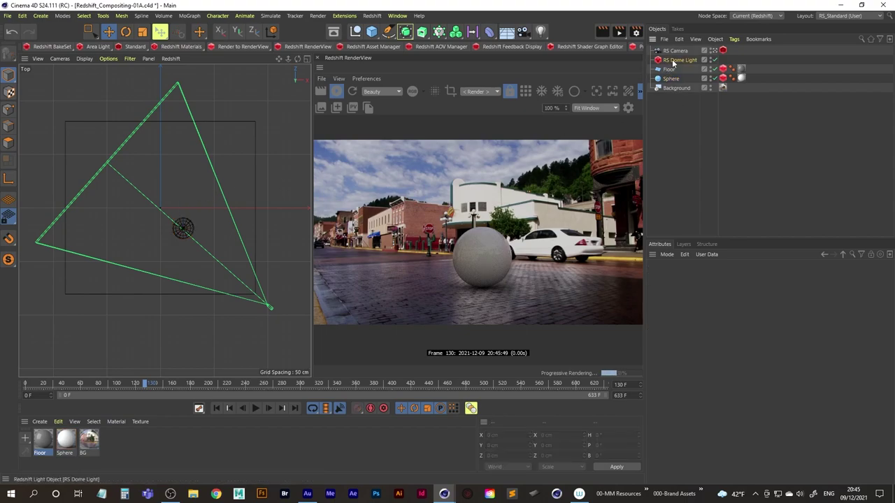
- Turn off the RS Dome Light's Environment Background and stop the progressive render
click(675, 61)
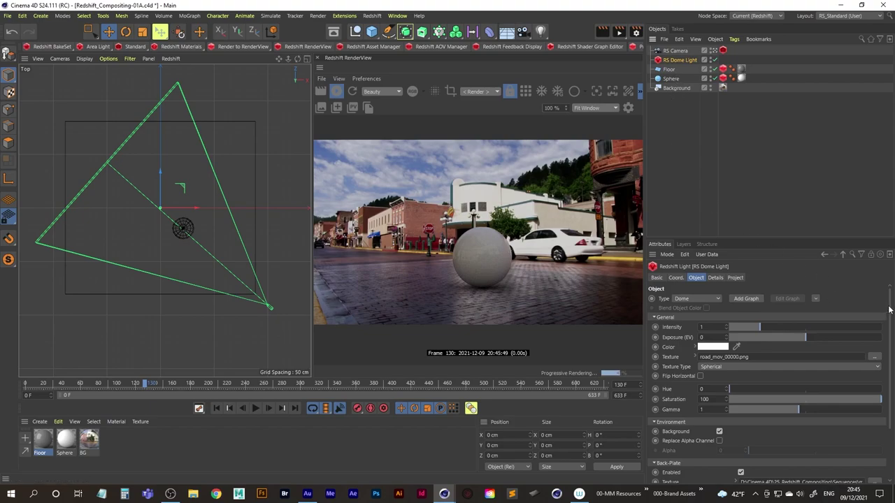
drag(890, 309, 889, 363)
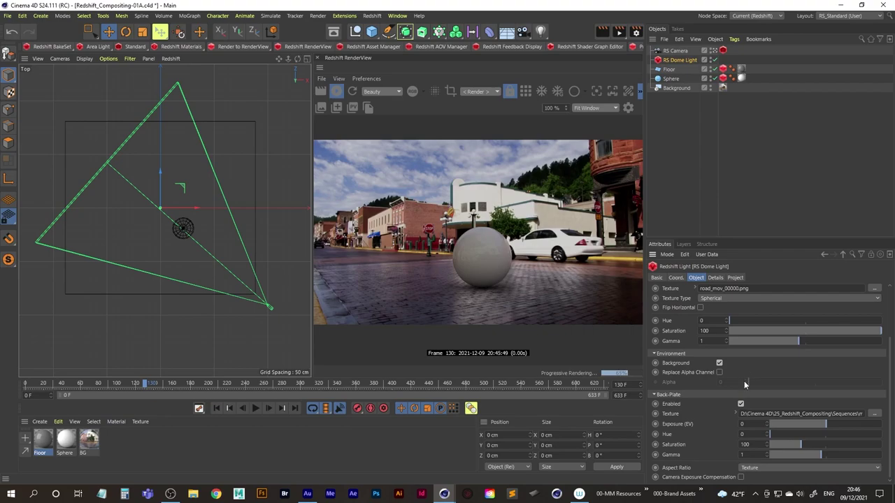
click(741, 405)
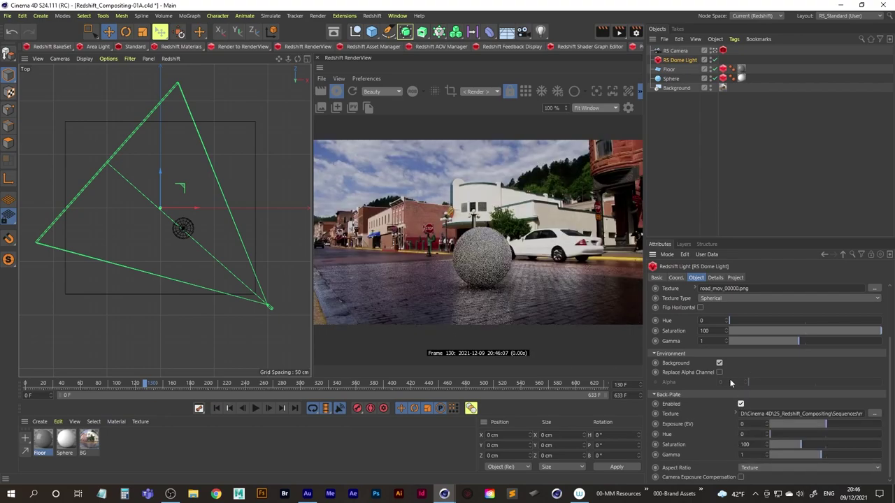
click(720, 363)
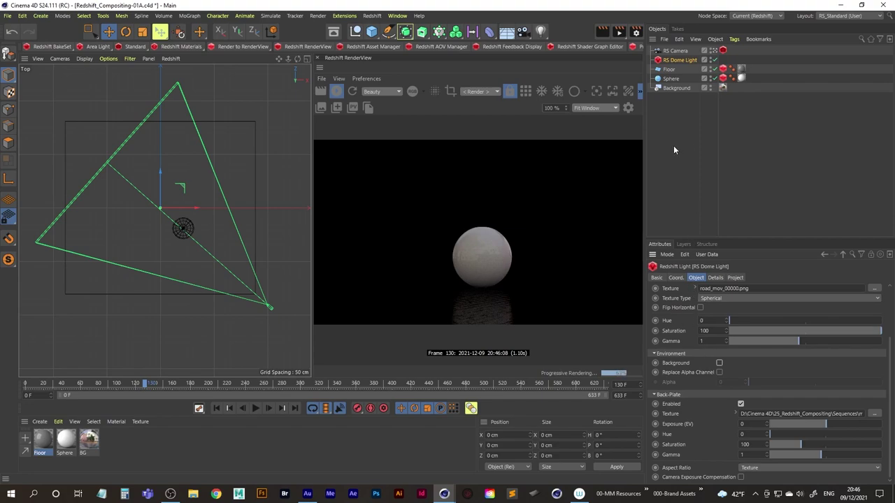
click(341, 95)
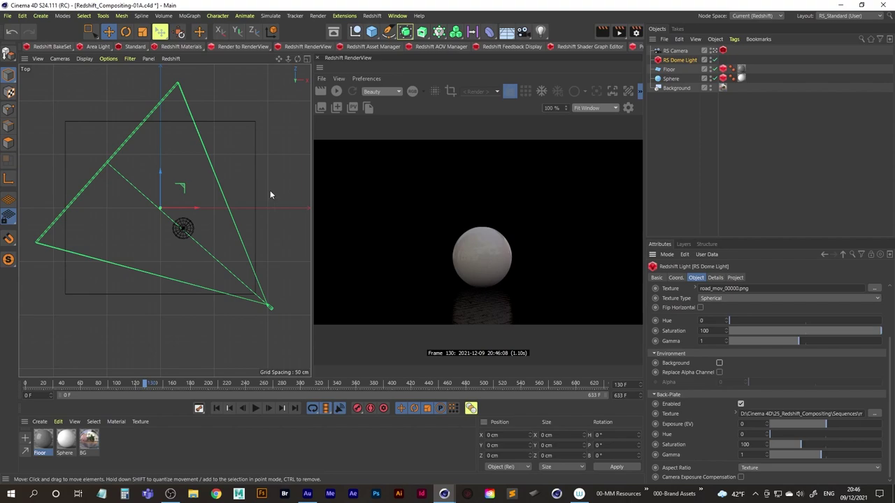
- Save the project and bring up the Render Settings window
click(7, 15)
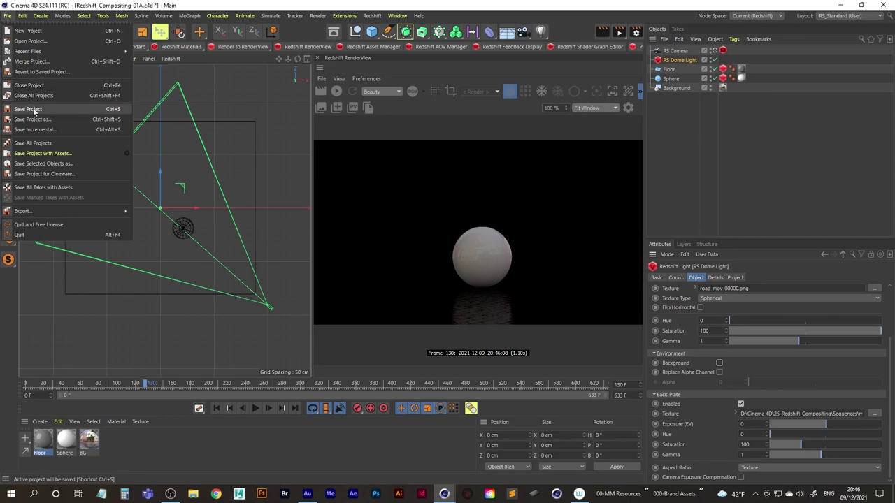
click(36, 109)
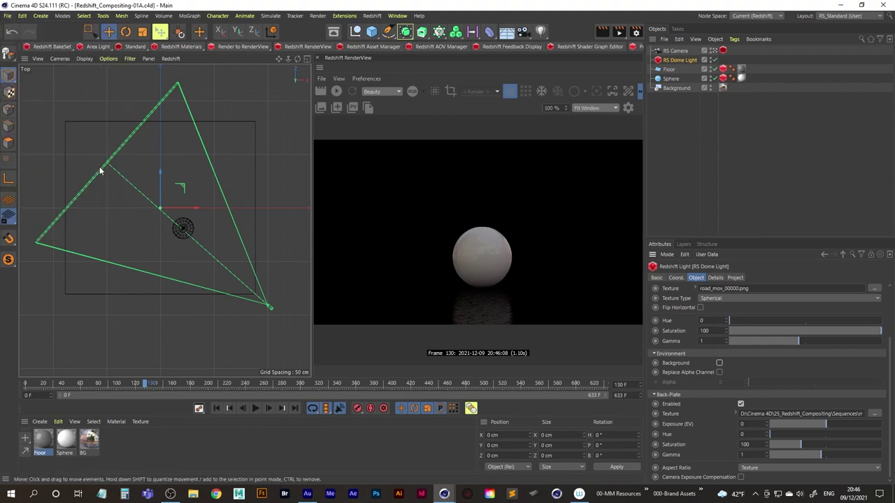
click(635, 33)
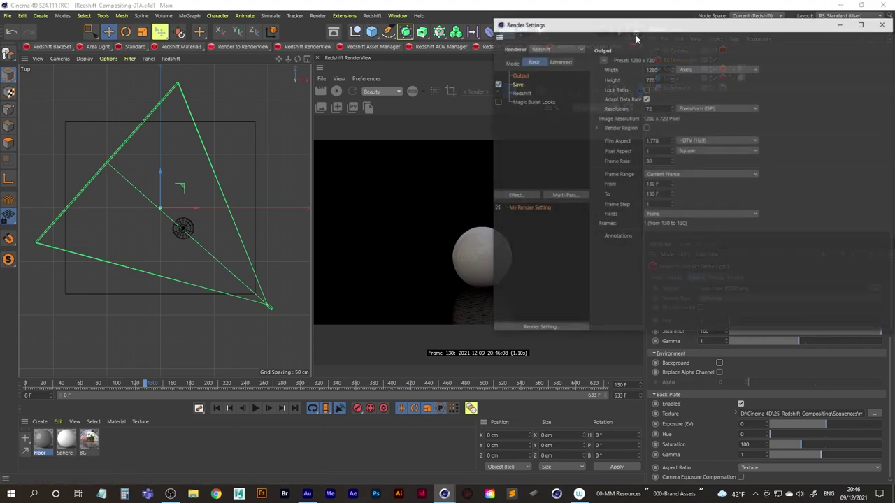
drag(636, 33, 388, 58)
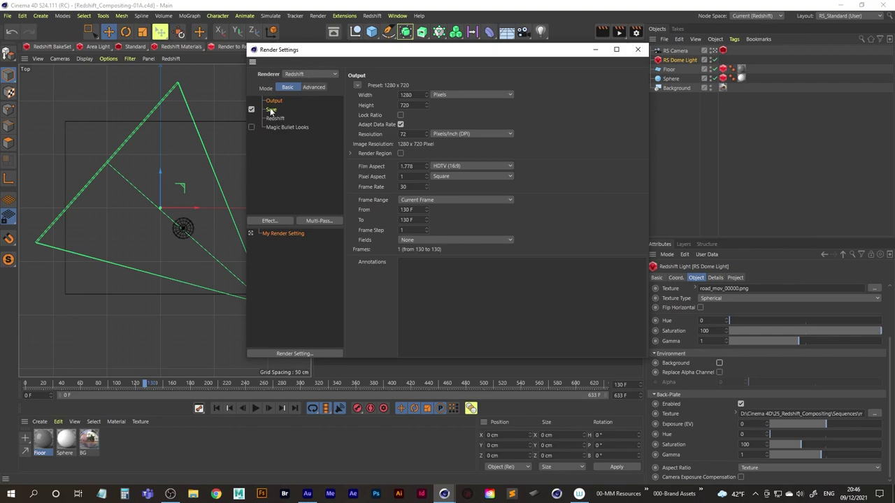
- Set output width 1920 and height 1080, then launch After Effects
double_click(418, 95)
text(1920)
key(Tab)
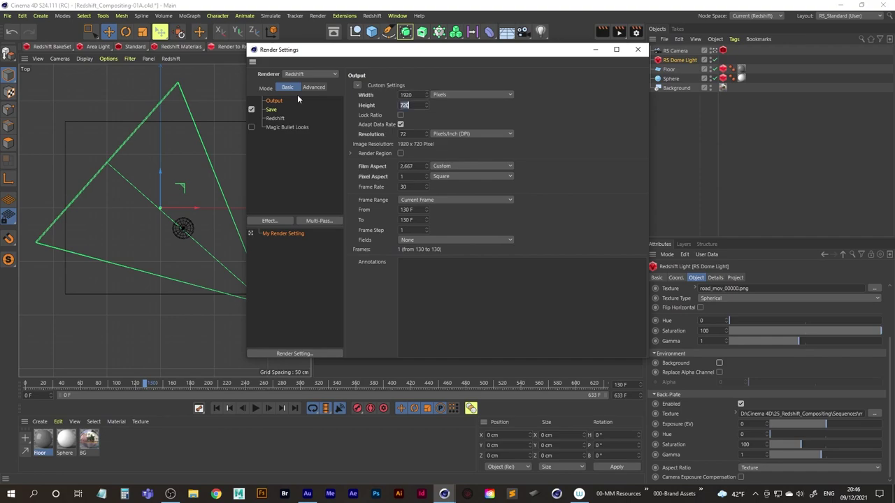
text(1080)
key(BackSpace)
key(BackSpace)
key(Return)
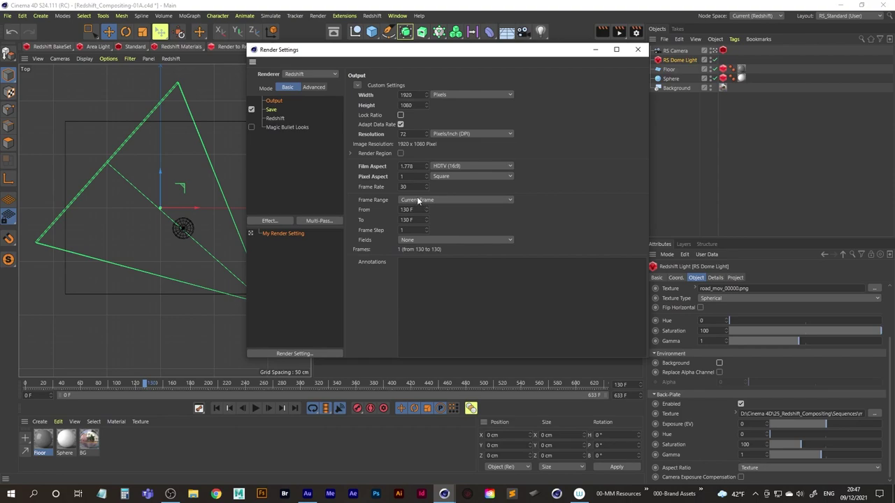
click(353, 494)
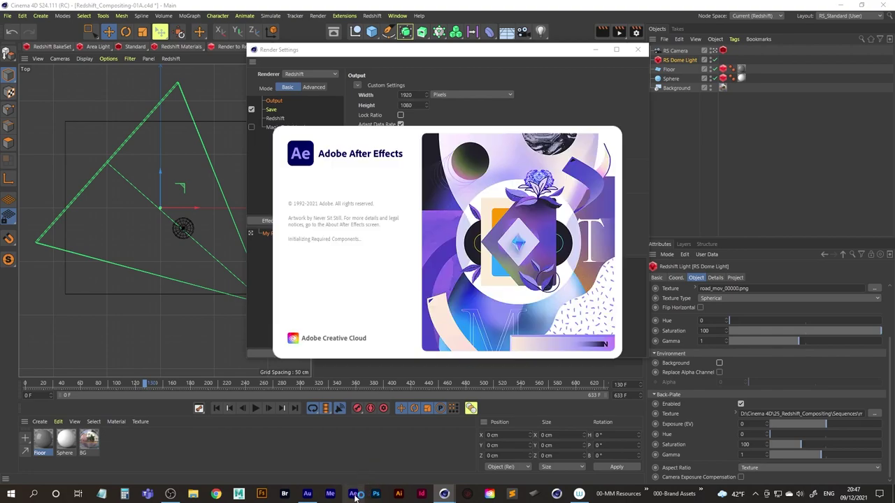
- On the Save page, disable Multi-Pass Image Save, keep Regular Image Save, and choose PNG format
click(430, 59)
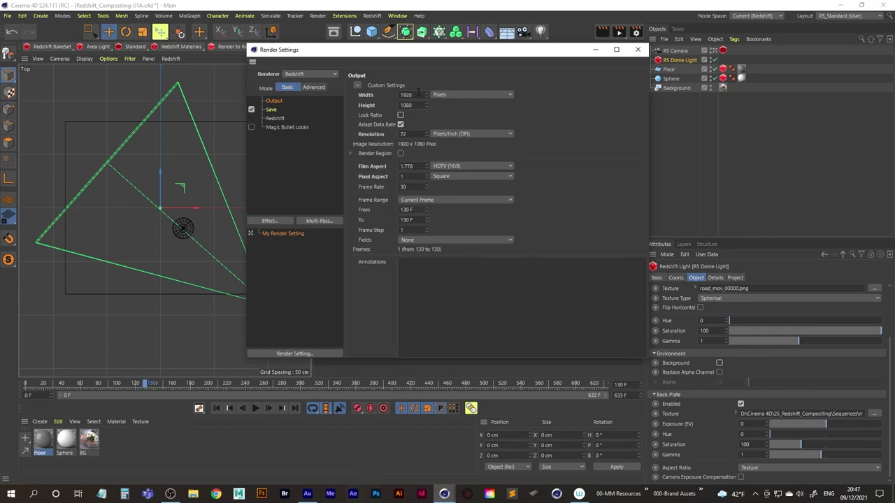
click(271, 111)
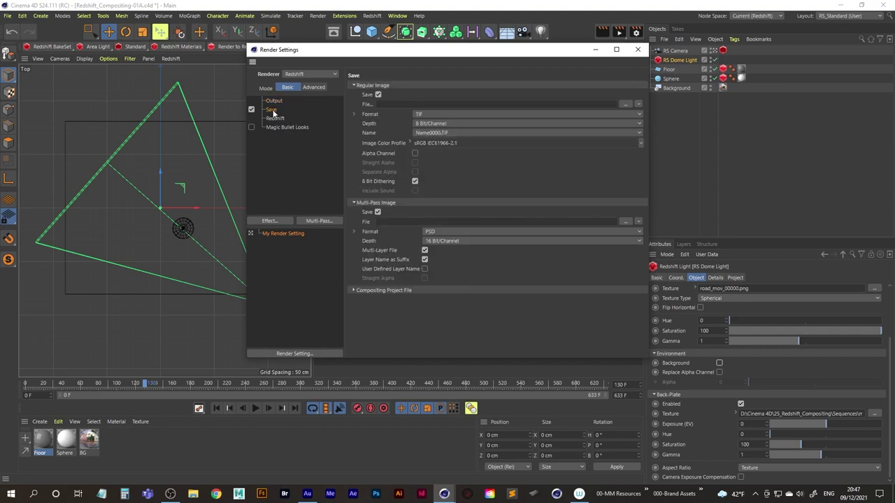
click(378, 212)
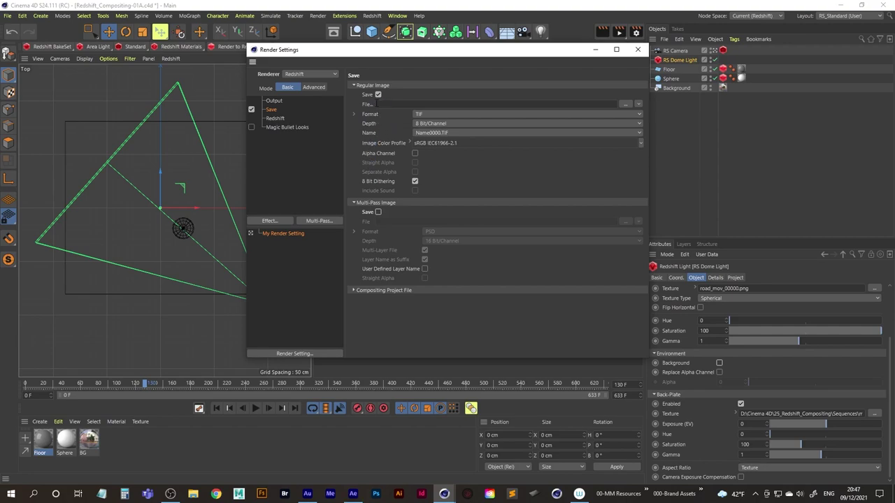
click(379, 95)
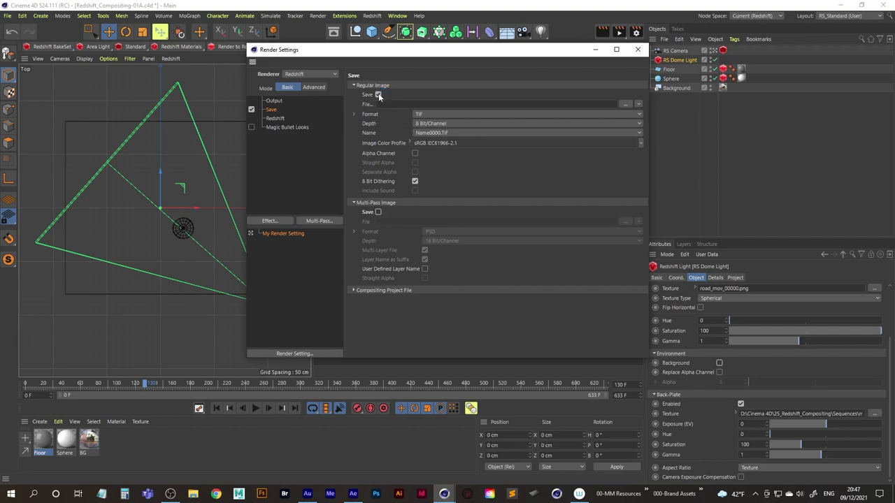
click(428, 114)
click(426, 216)
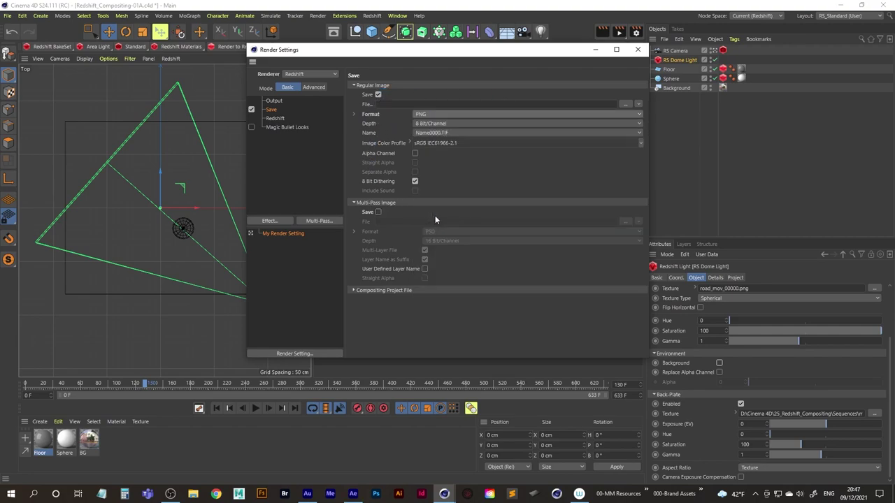
click(626, 104)
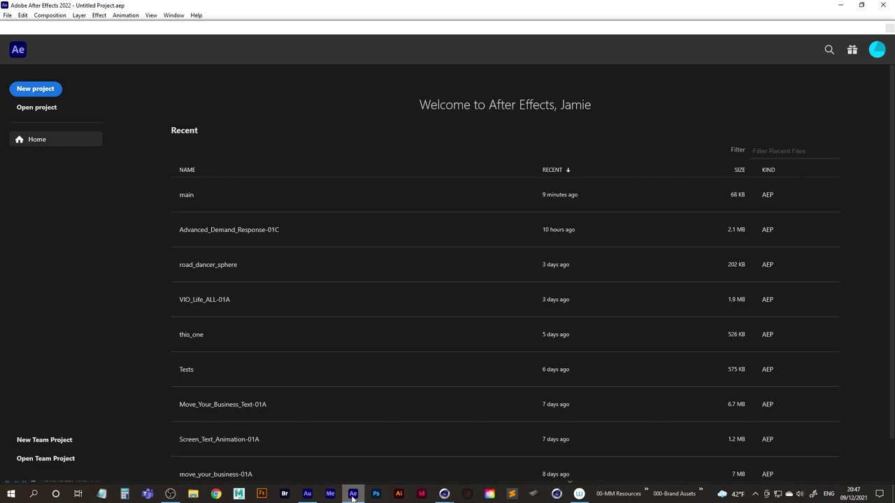
- Browse the Save File dialog to Cinema 4D > 25_Redshift_Compositing > Sequences > rendered_seq
mouse_move(444, 494)
click(358, 451)
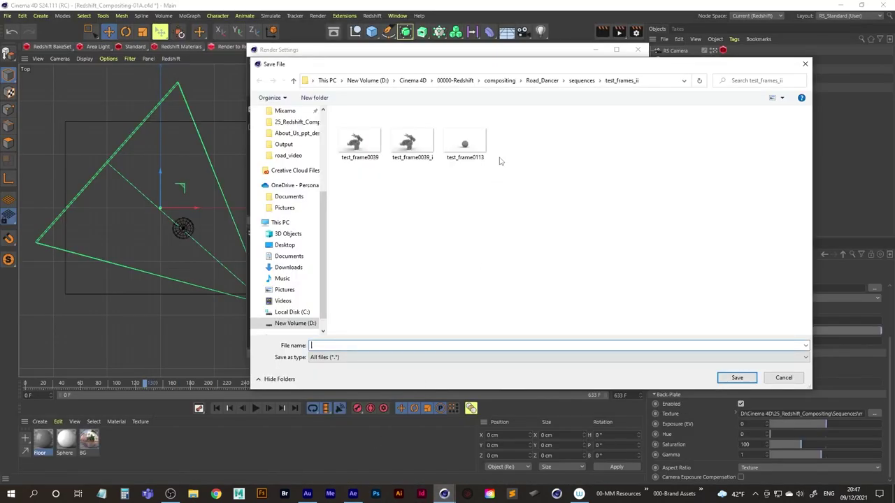
click(456, 80)
click(413, 80)
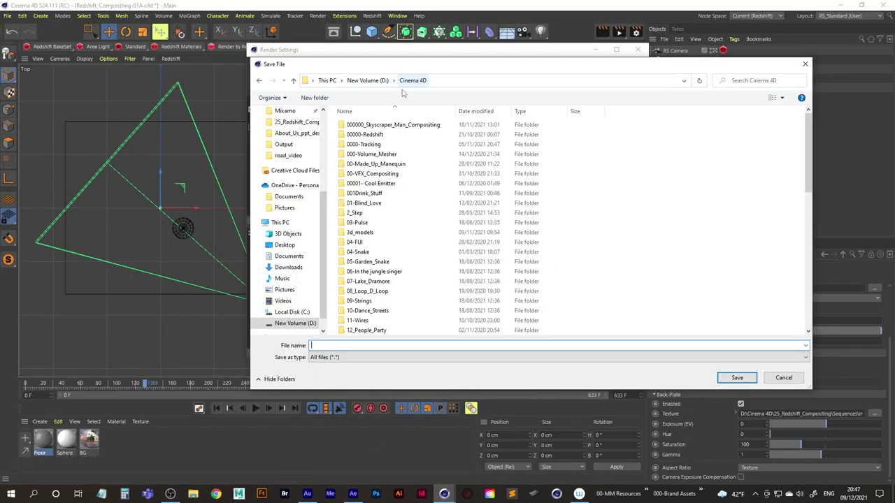
click(388, 165)
text(25)
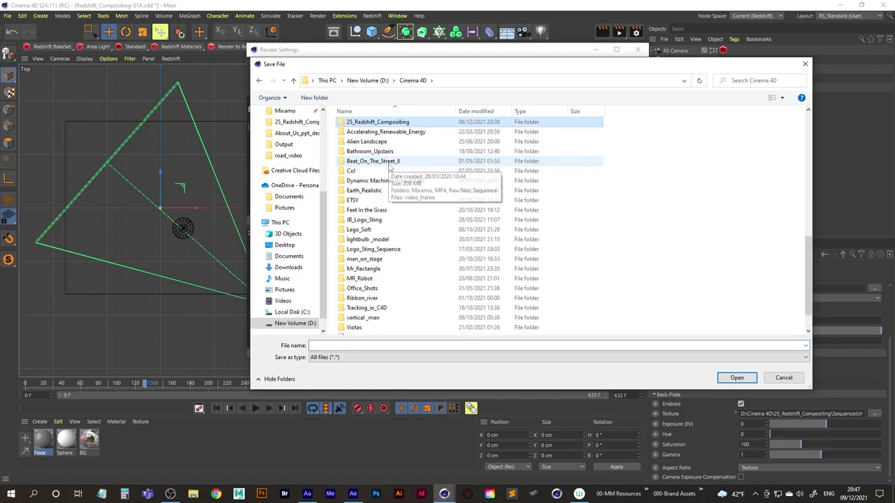
double_click(372, 126)
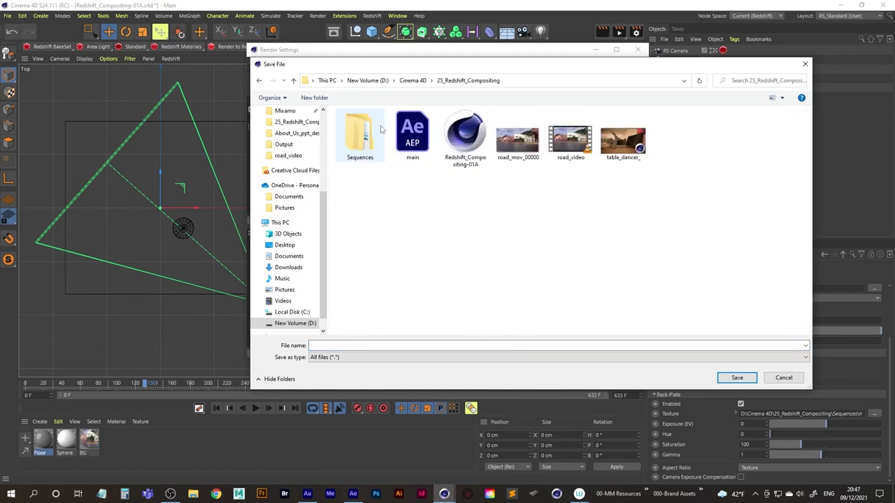
double_click(368, 144)
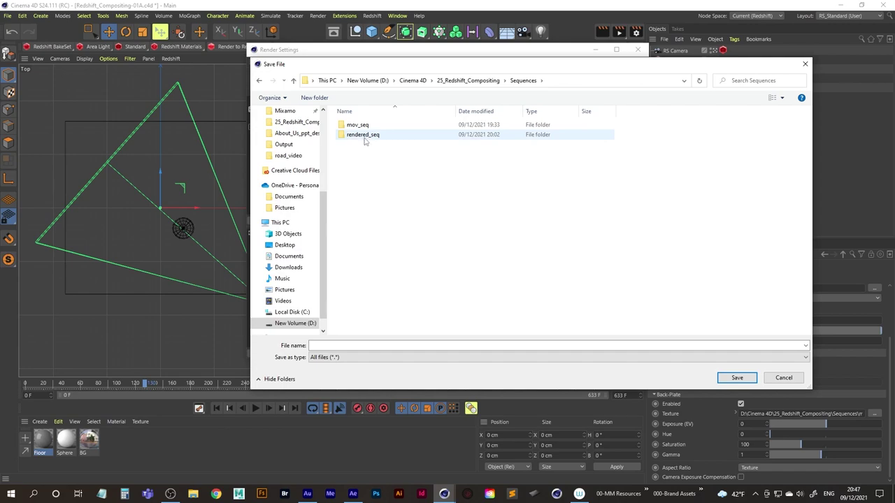
double_click(364, 135)
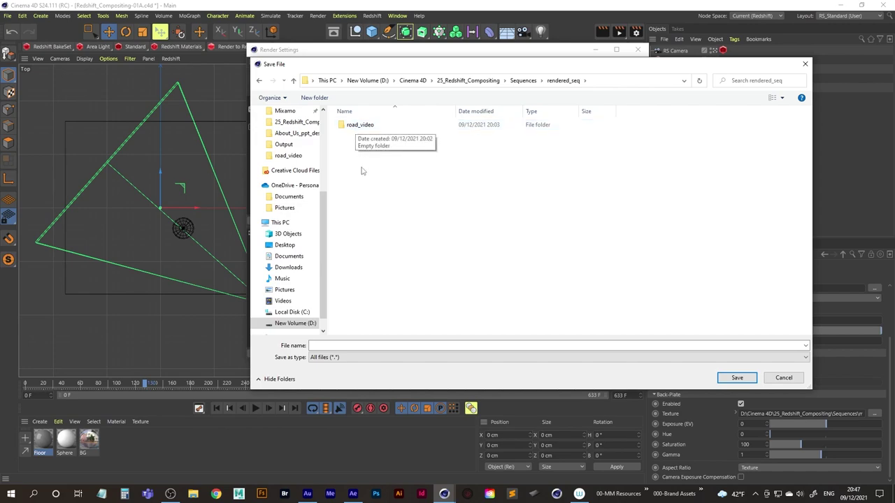
- Name the output file test_frame and confirm it
click(357, 346)
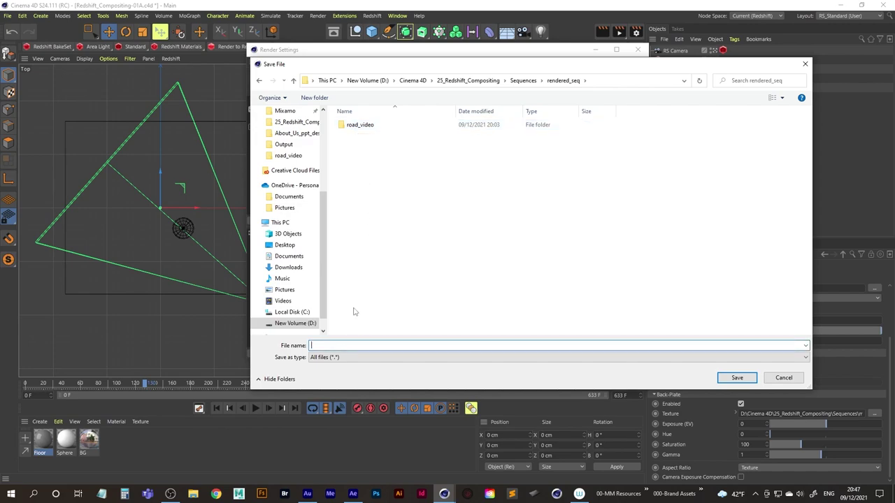
text(test_frame)
key(Return)
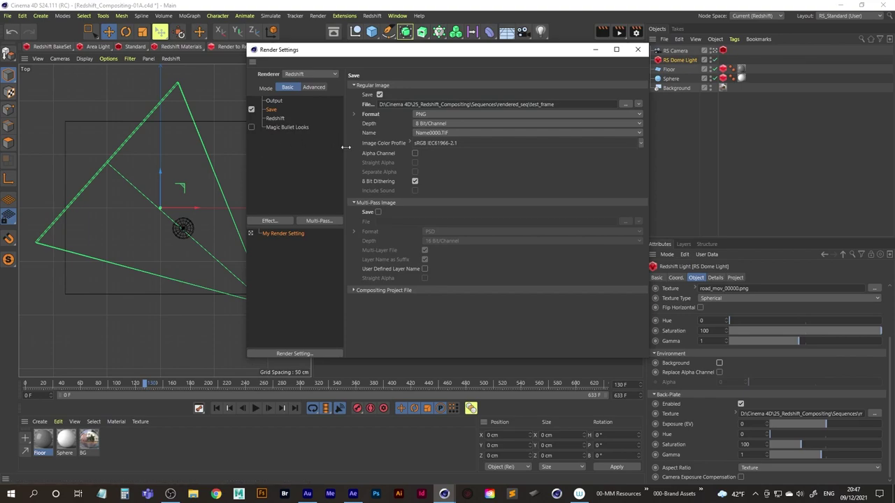
- Enable Alpha Channel for the saved PNG and reposition the Render Settings window
click(415, 153)
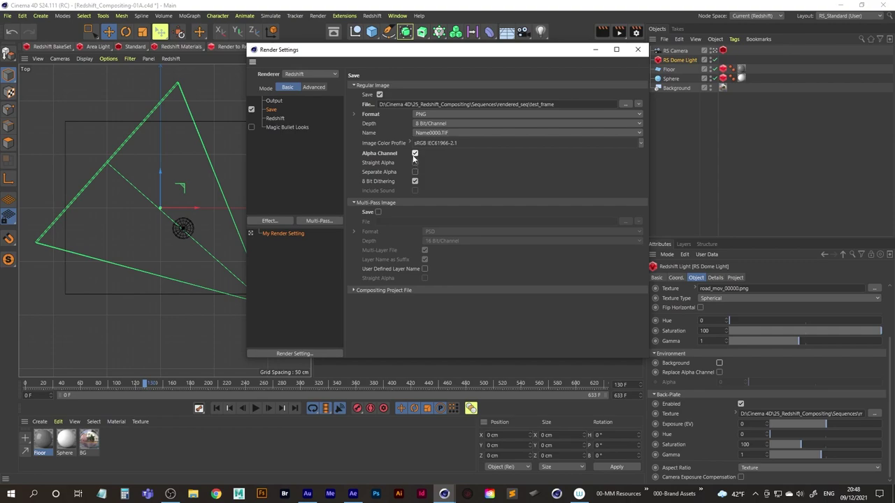
drag(453, 56, 425, 68)
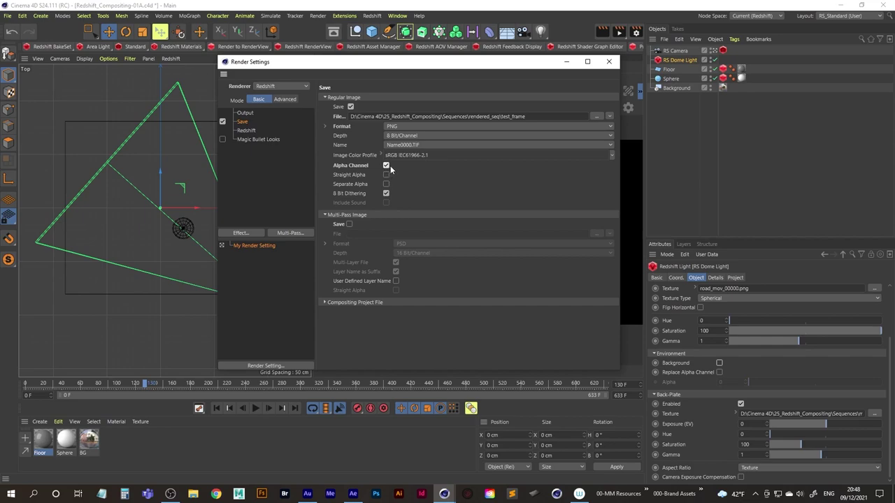
drag(469, 66, 272, 78)
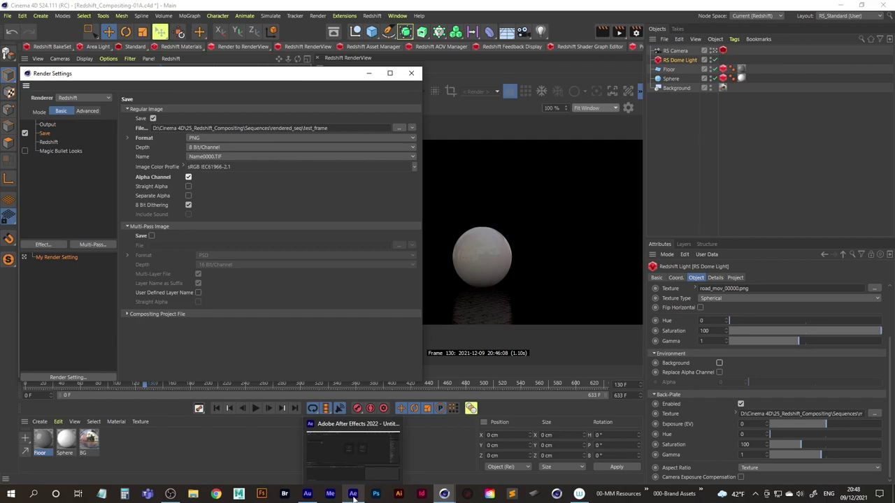
drag(325, 75, 346, 65)
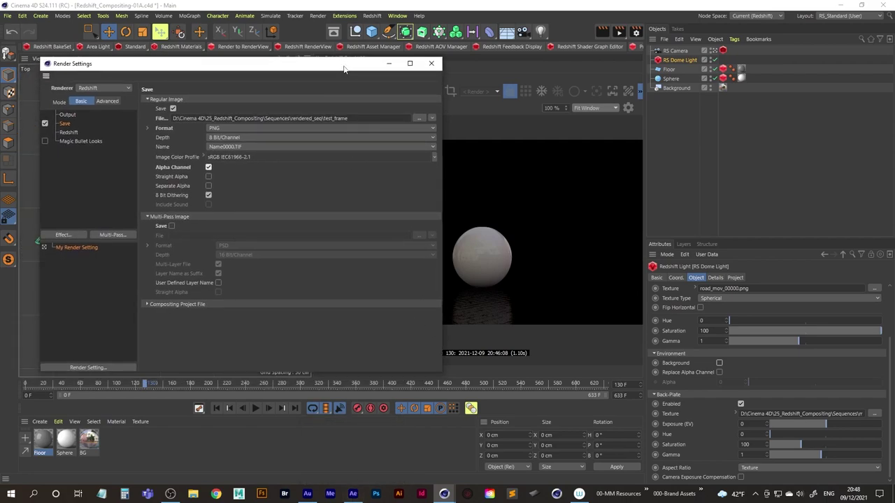
- Review the Output, Save and Redshift pages, switch Redshift to Advanced mode, and close Render Settings
click(67, 115)
click(64, 123)
click(70, 133)
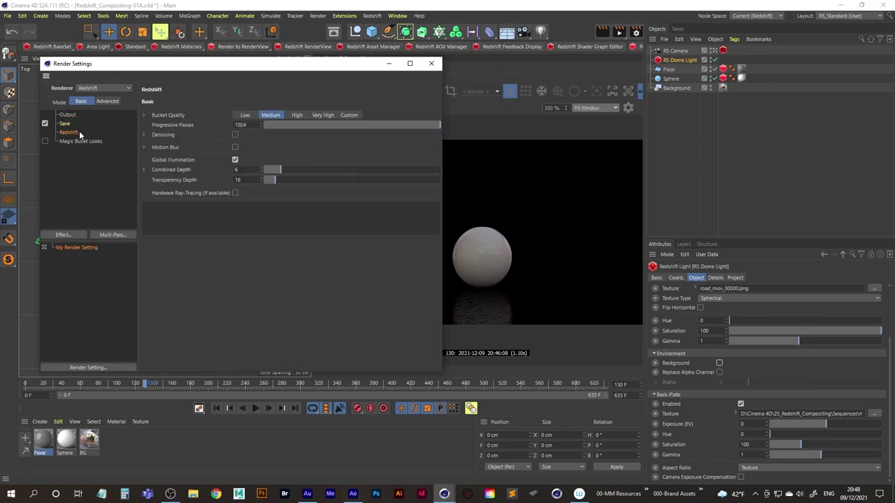
click(108, 102)
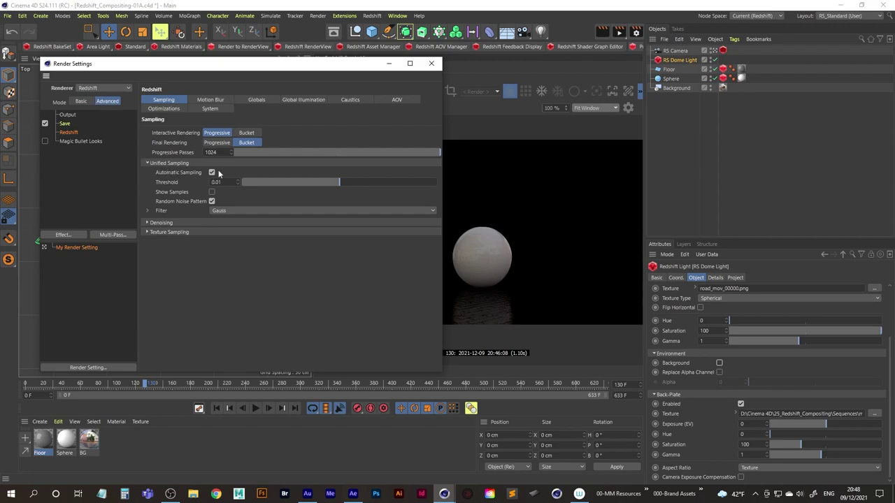
click(431, 64)
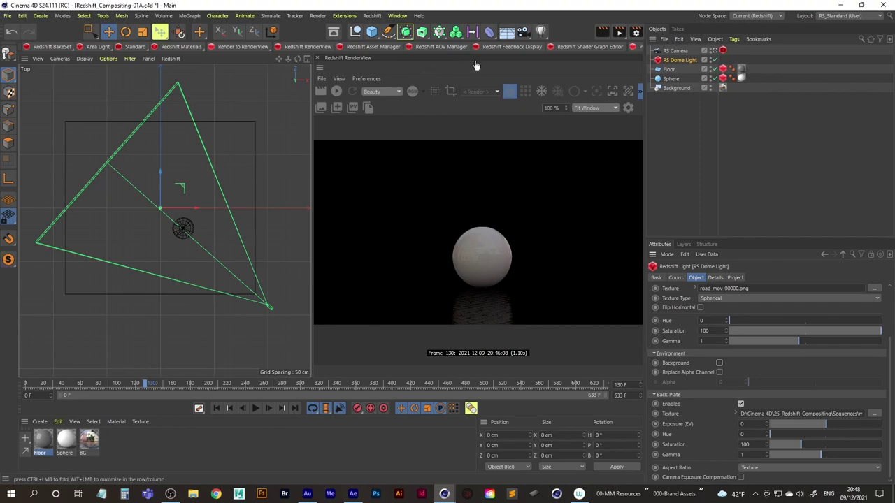
- Render test_frame0130.png at 1920 x 1080 in the Picture Viewer, panning to centre the sphere
click(619, 32)
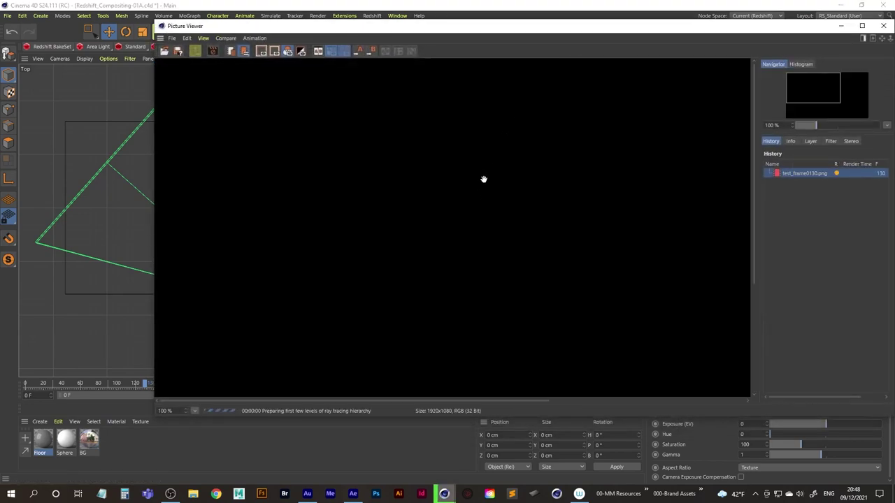
drag(820, 97, 832, 110)
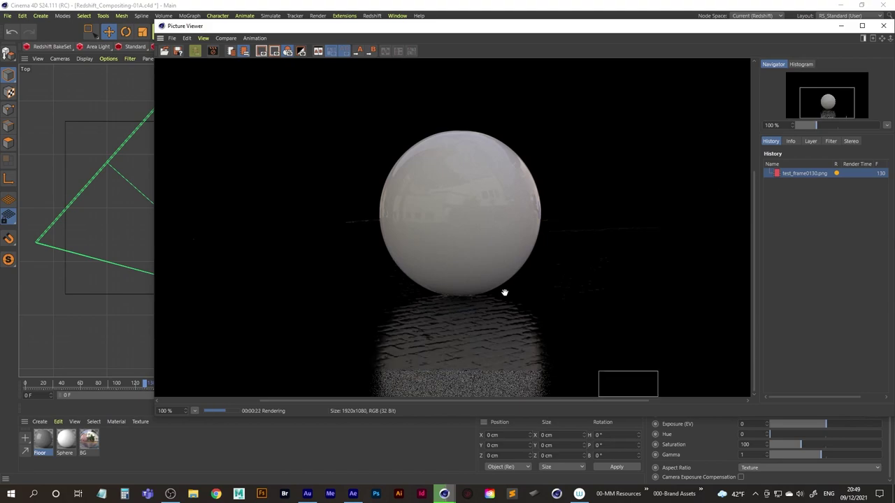
drag(500, 317, 484, 306)
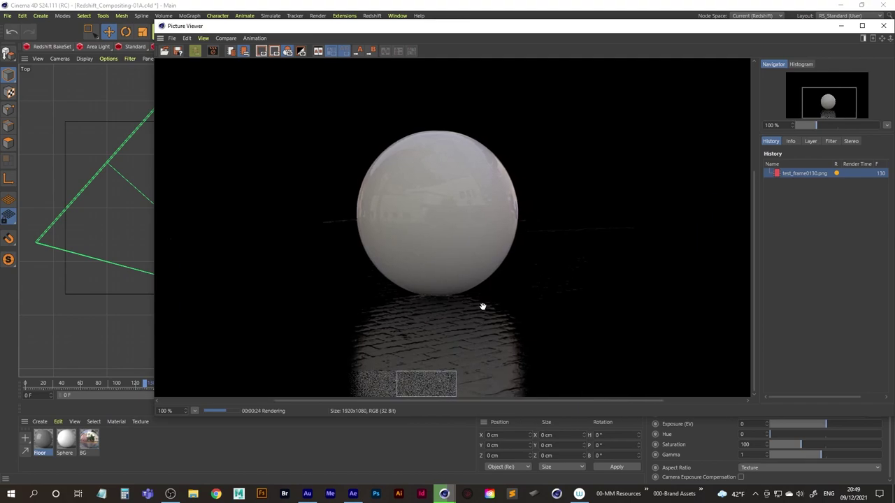
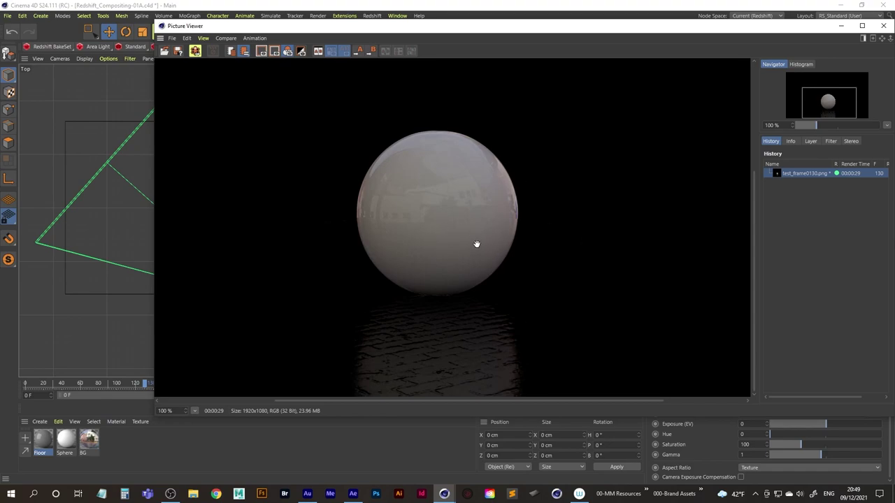
- Inspect the test render's Alpha layer, then return to the full Image and History, and shrink the viewer
click(811, 142)
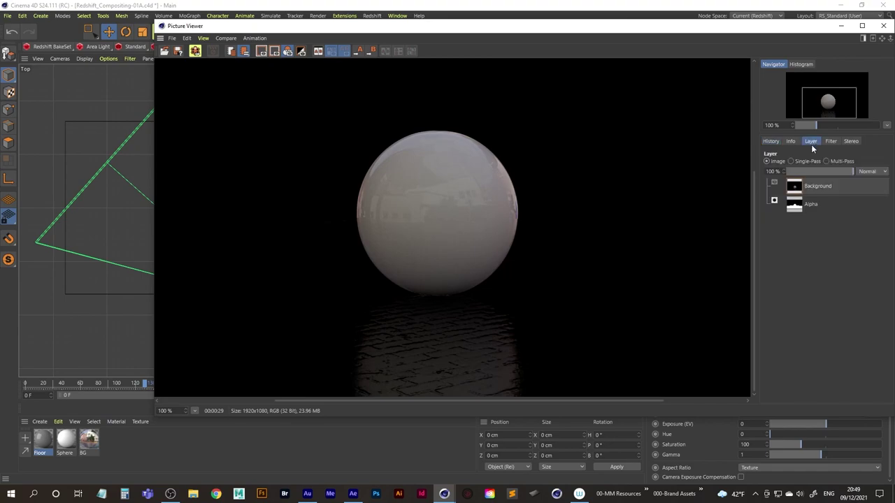
click(812, 208)
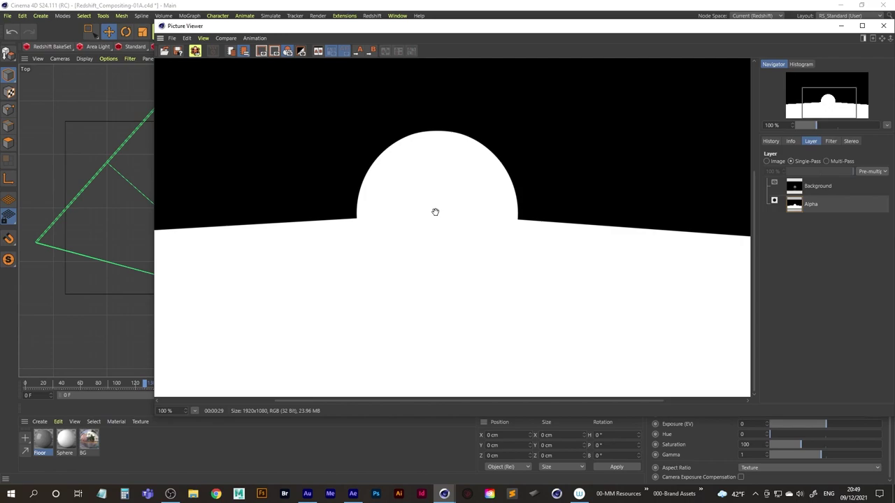
click(767, 162)
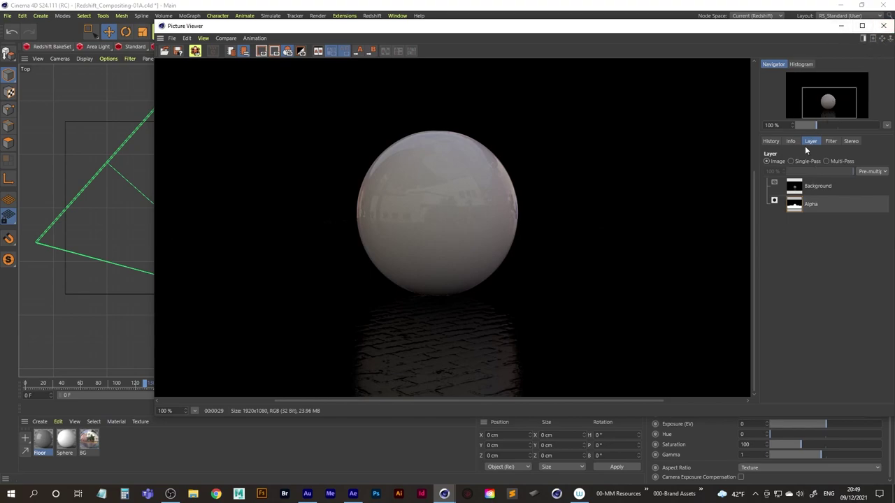
click(770, 141)
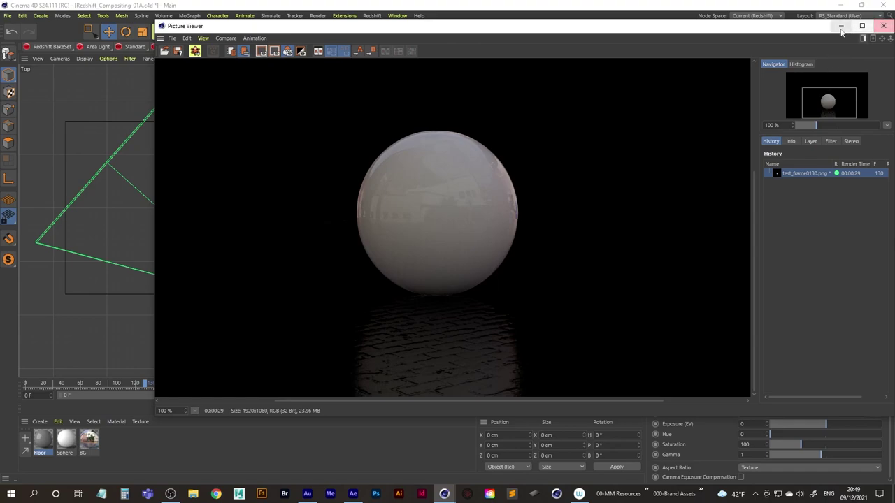
double_click(789, 31)
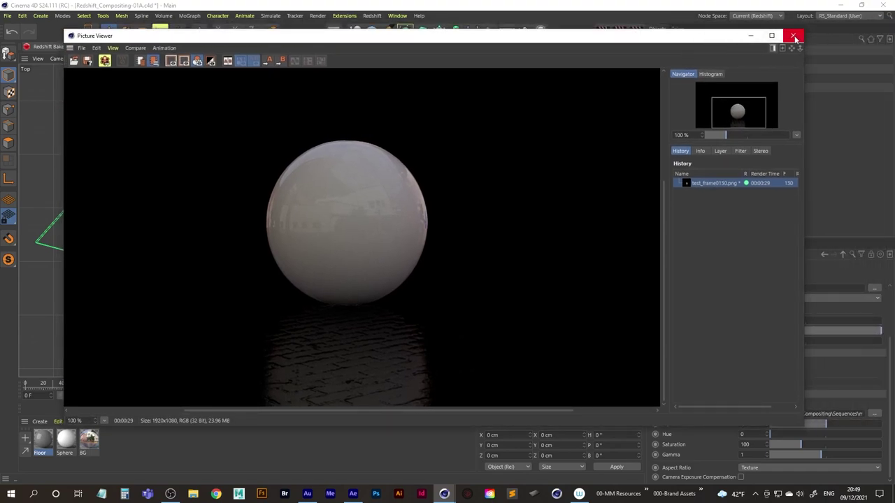
- Open main.aep in After Effects and import test_frame0130.png from Sequences/rendered_seq
click(794, 36)
click(354, 494)
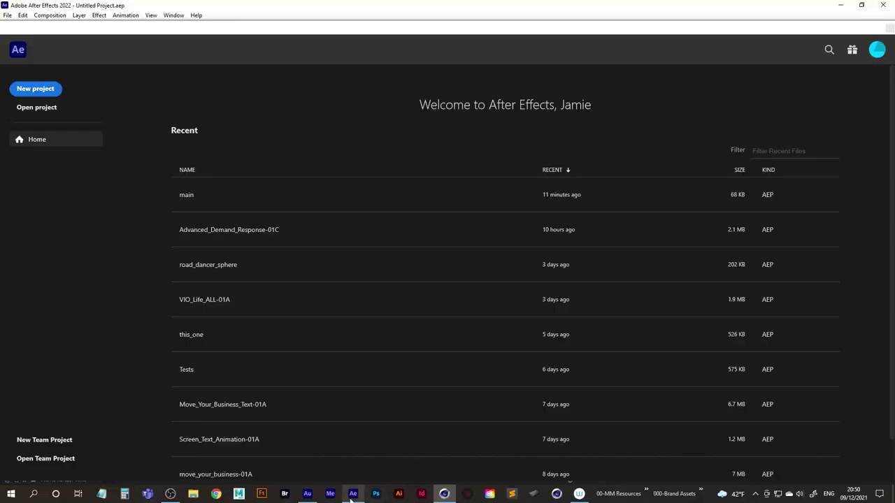
click(187, 197)
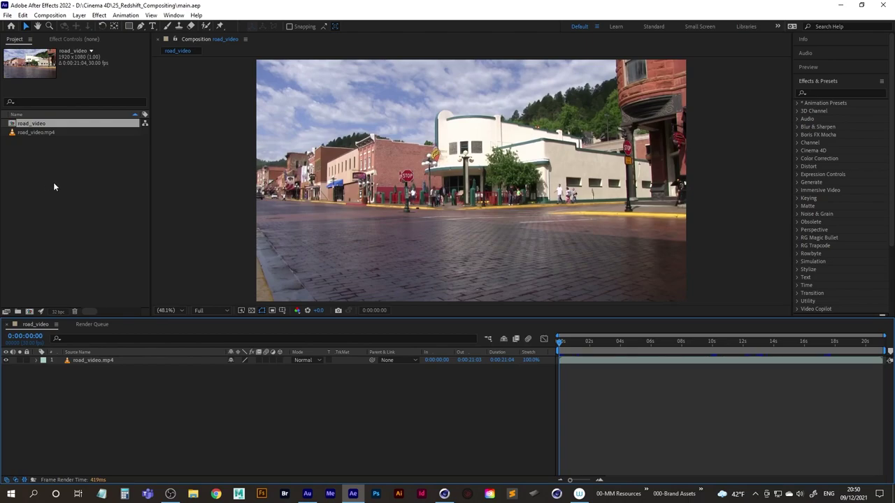
double_click(65, 181)
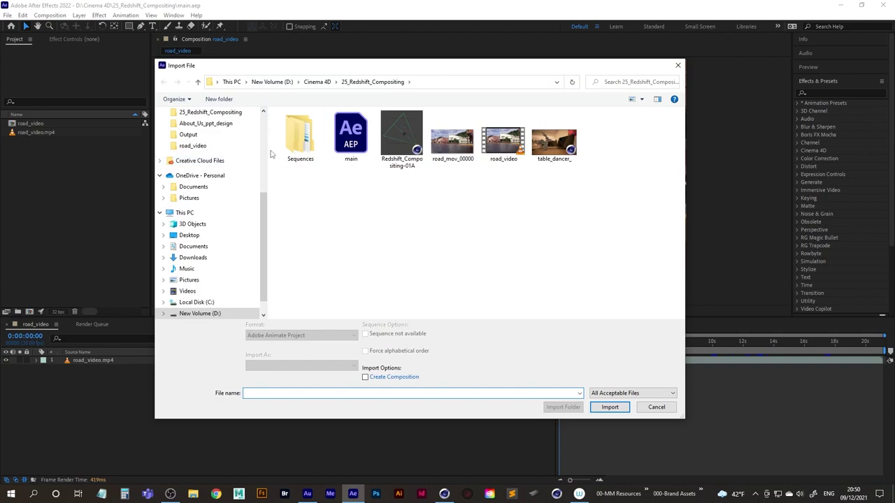
double_click(297, 141)
double_click(301, 138)
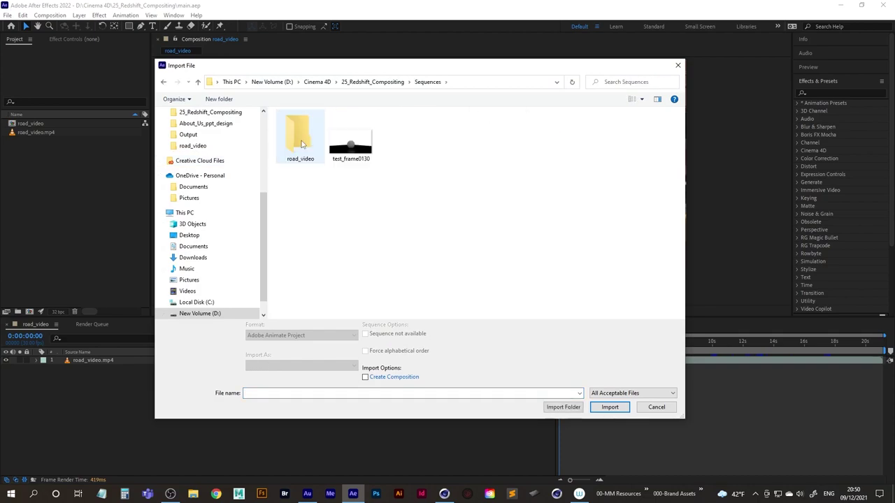
double_click(352, 143)
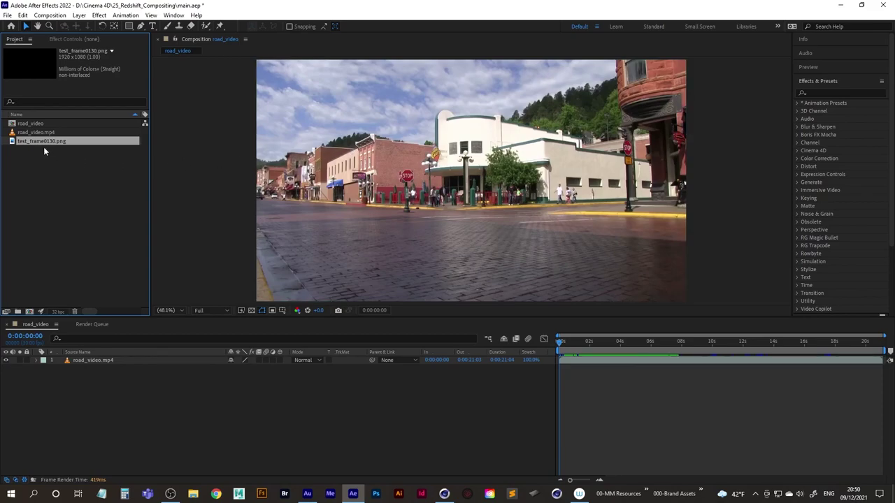
- Import the road_mov PNG sequence from Sequences/mov_seq/road_video
double_click(57, 170)
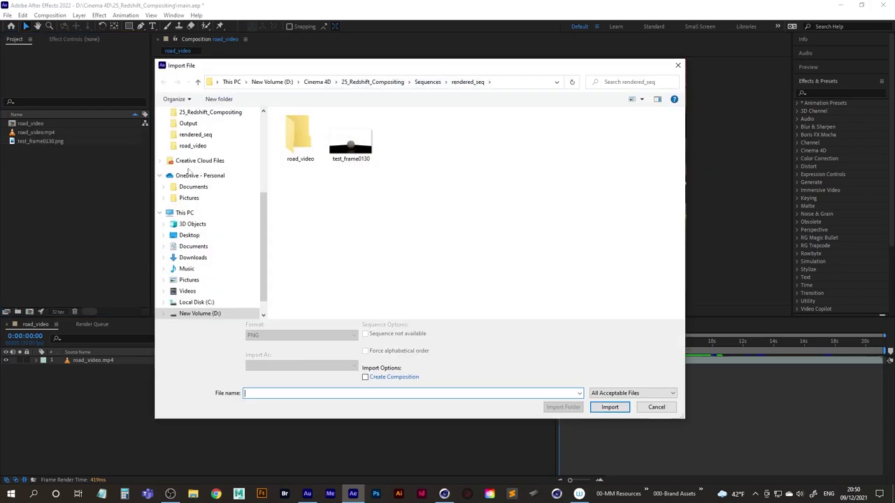
double_click(295, 143)
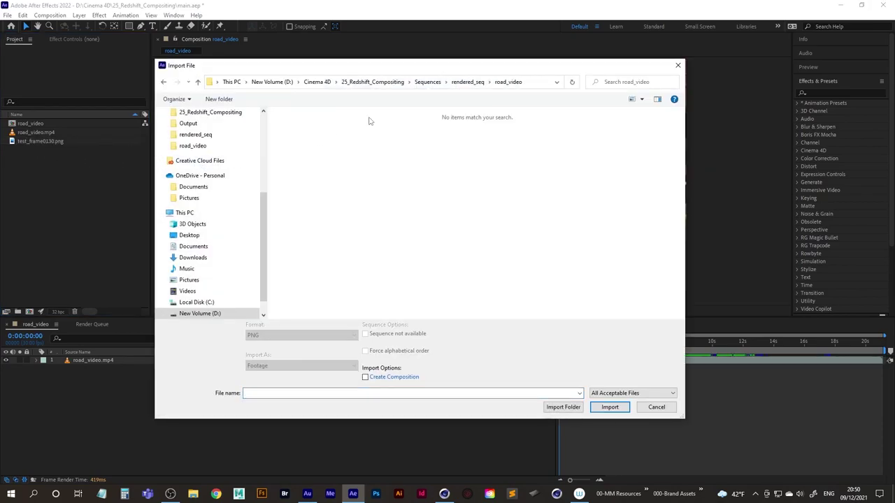
click(467, 82)
click(428, 82)
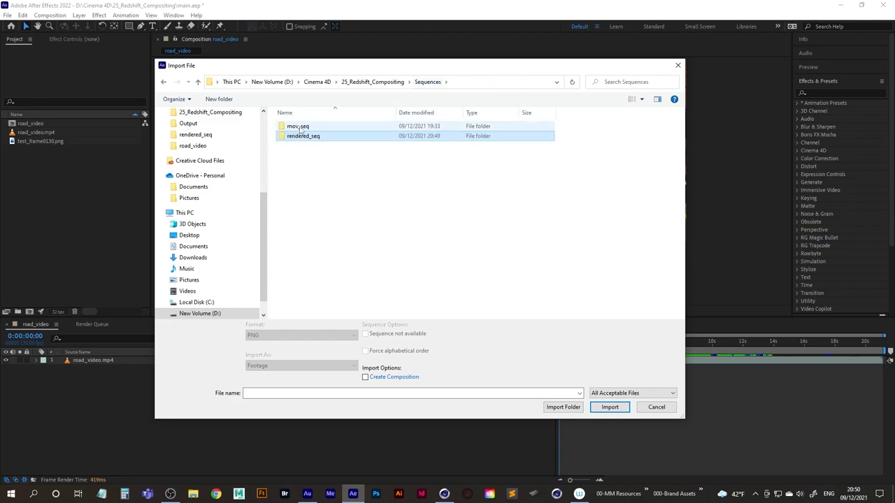
double_click(302, 126)
double_click(303, 127)
click(300, 140)
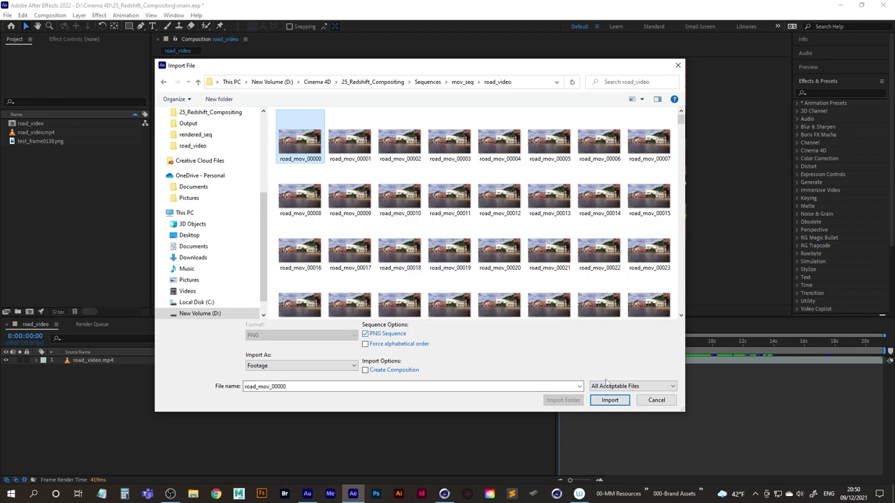
click(610, 400)
- Build a road_mov composition from the sequence with test_frame0130.png layered on top
drag(41, 126, 29, 311)
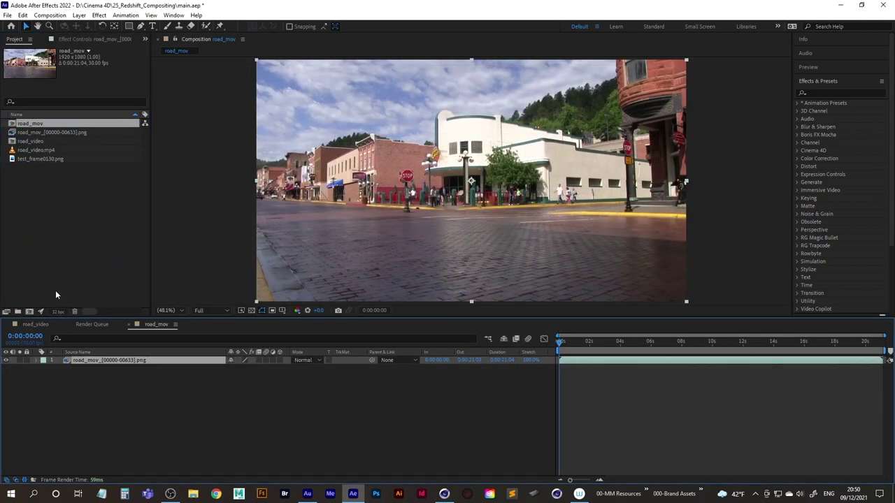
drag(42, 163, 88, 358)
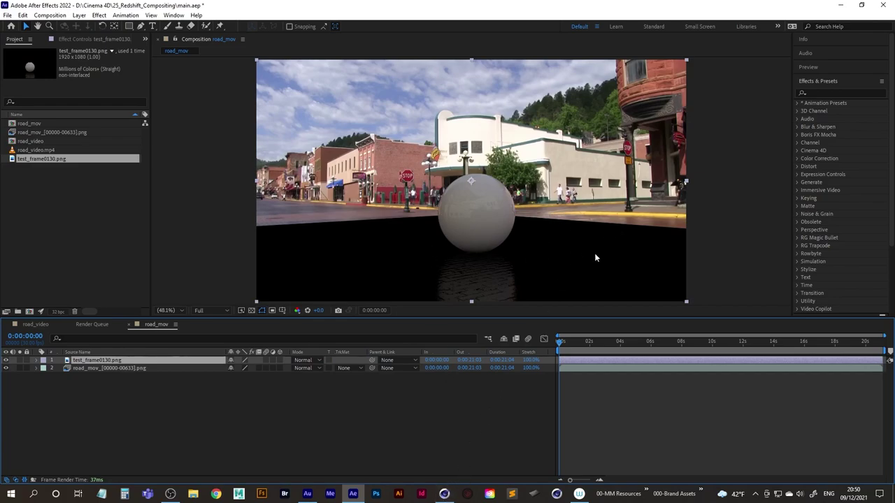
click(445, 494)
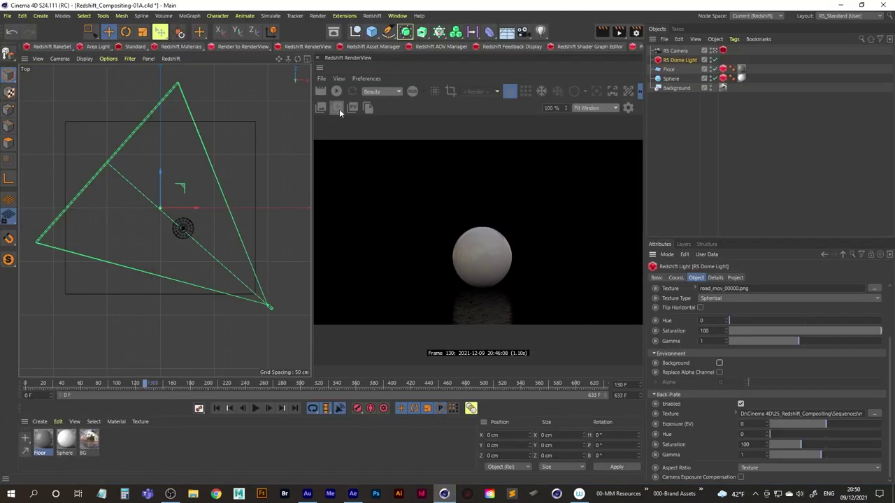
- Preview the Redshift render's Alpha channel and enable Shadow Affects Alpha on the Floor's Matte settings
click(337, 92)
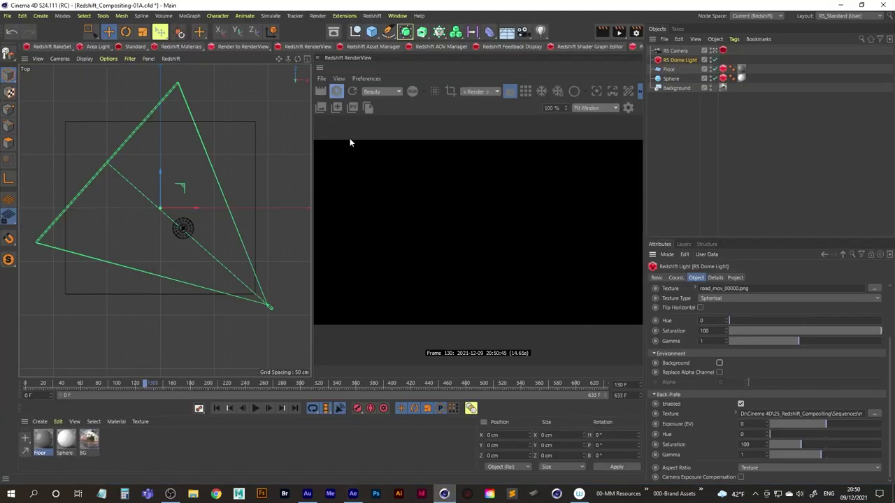
click(415, 92)
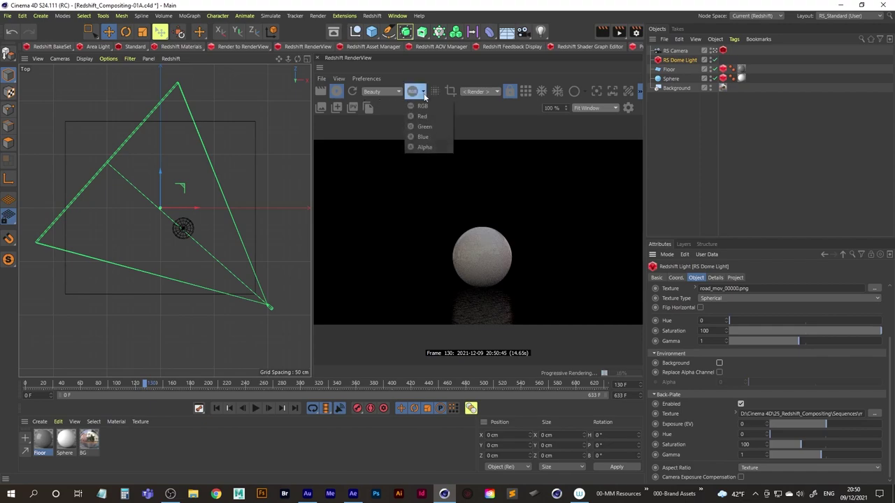
click(421, 148)
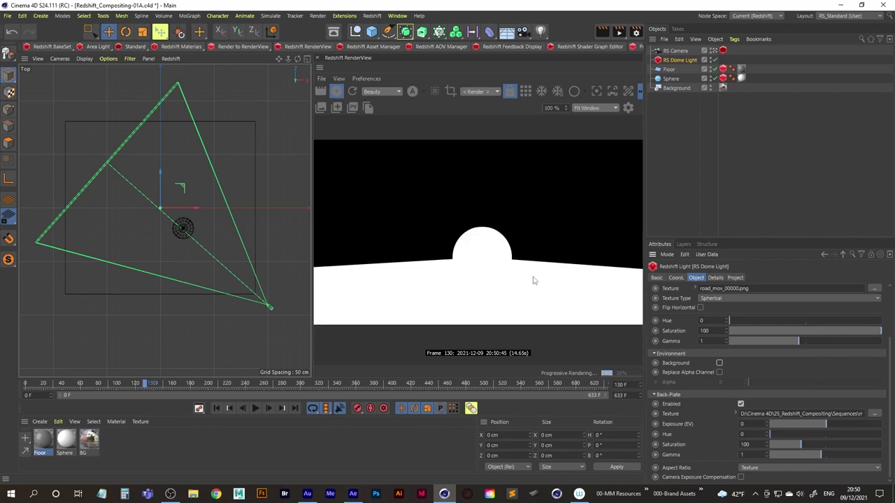
click(724, 69)
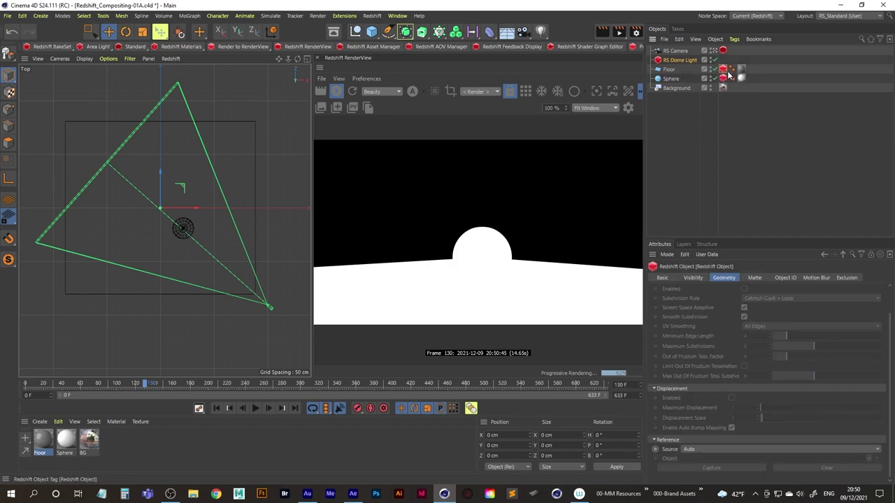
click(755, 278)
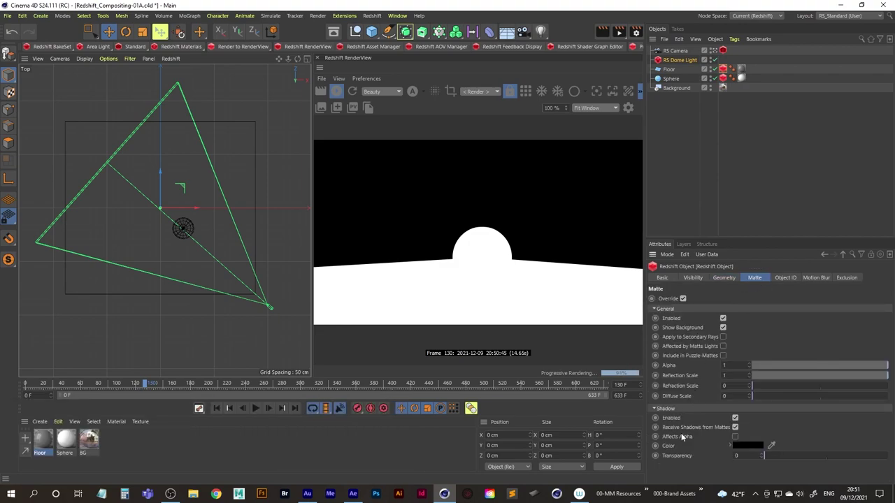
click(735, 437)
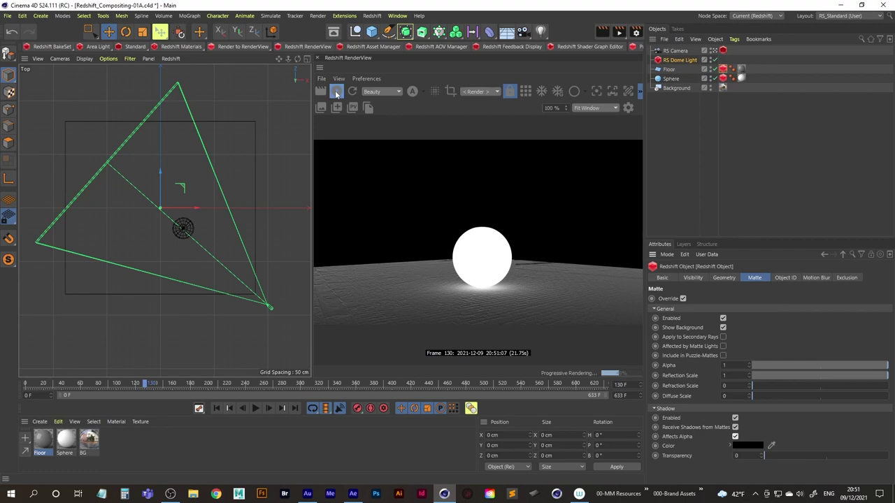
click(337, 93)
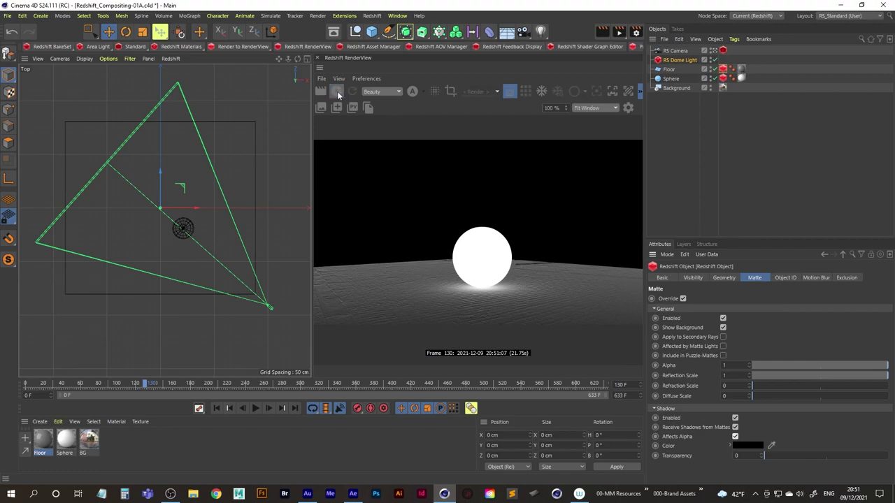
- Re-render frame 130 to the Picture Viewer, overwriting test_frame0130.png
click(619, 32)
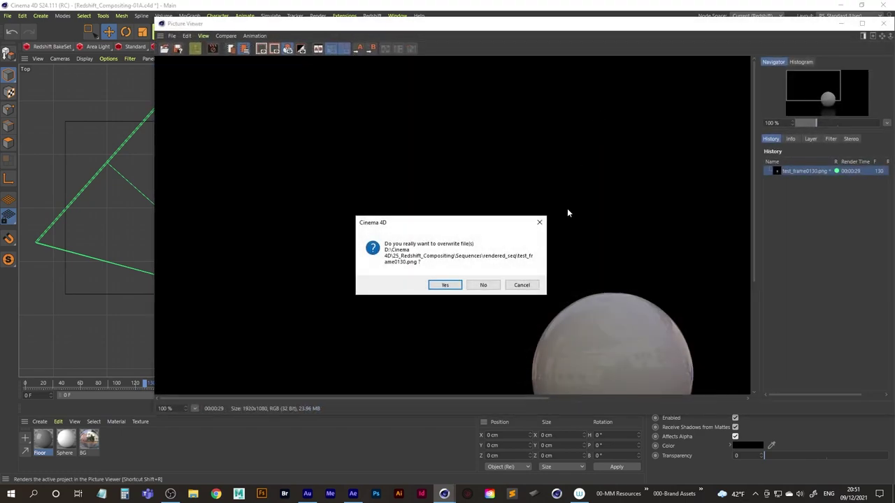
click(445, 285)
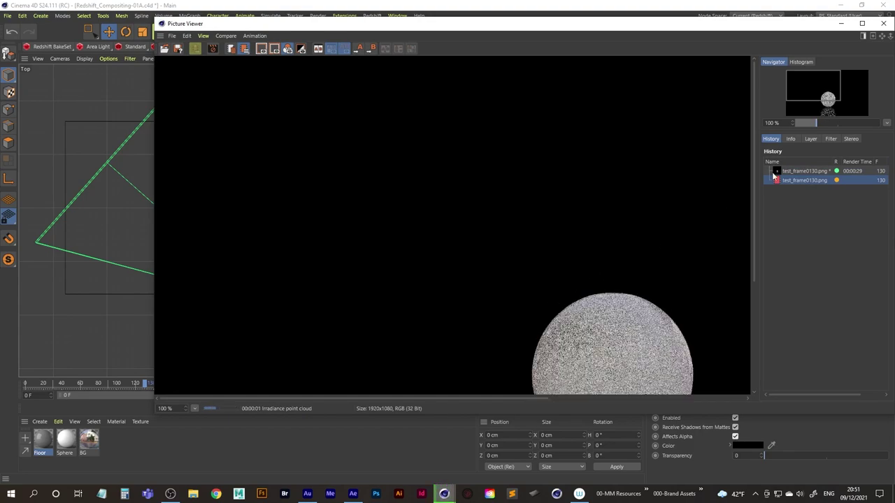
drag(814, 93, 826, 109)
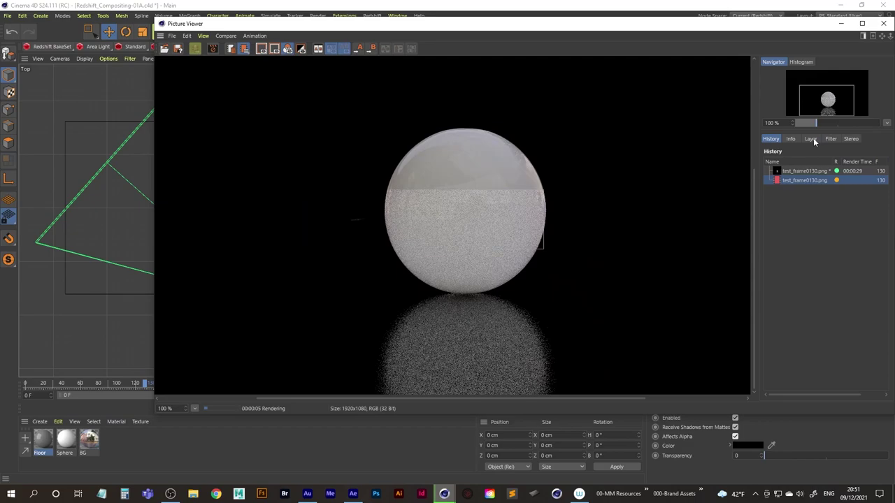
- Check the new render as a single pass, then return to the full Image and History list
click(813, 138)
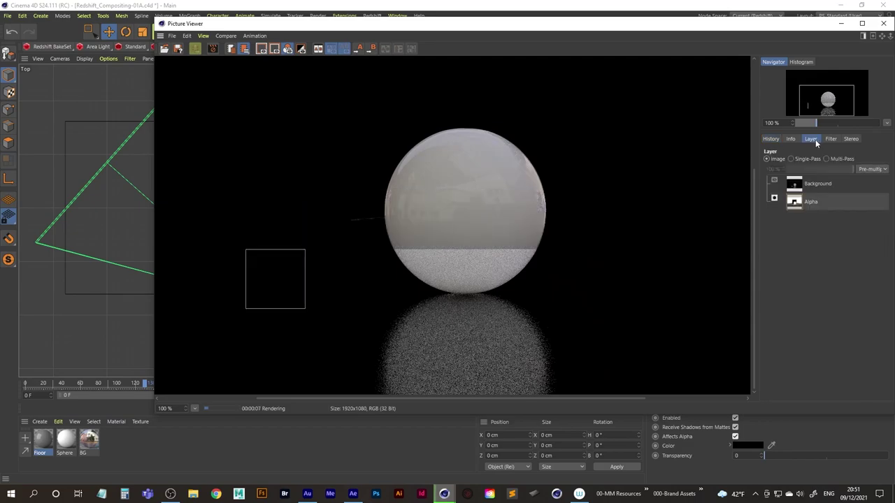
click(813, 162)
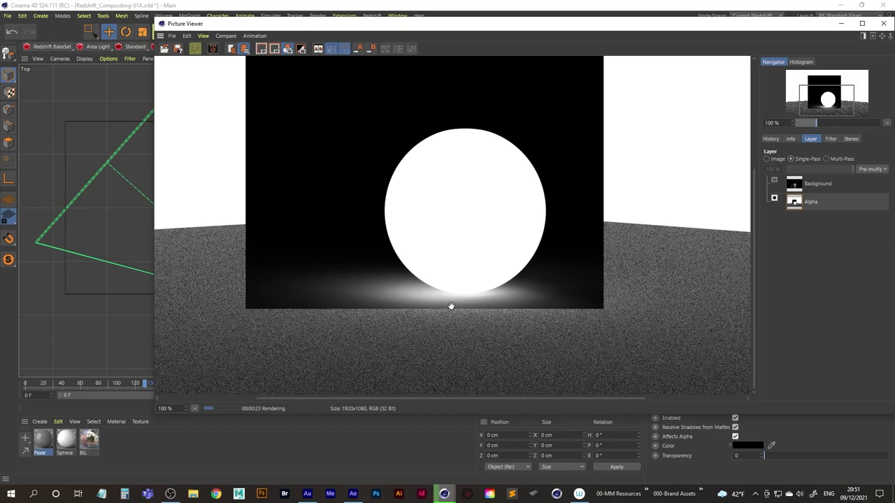
click(778, 159)
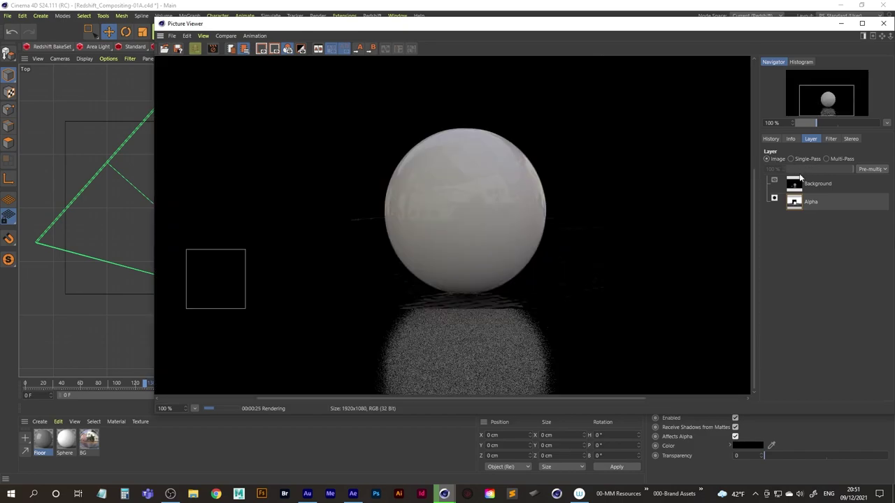
click(772, 139)
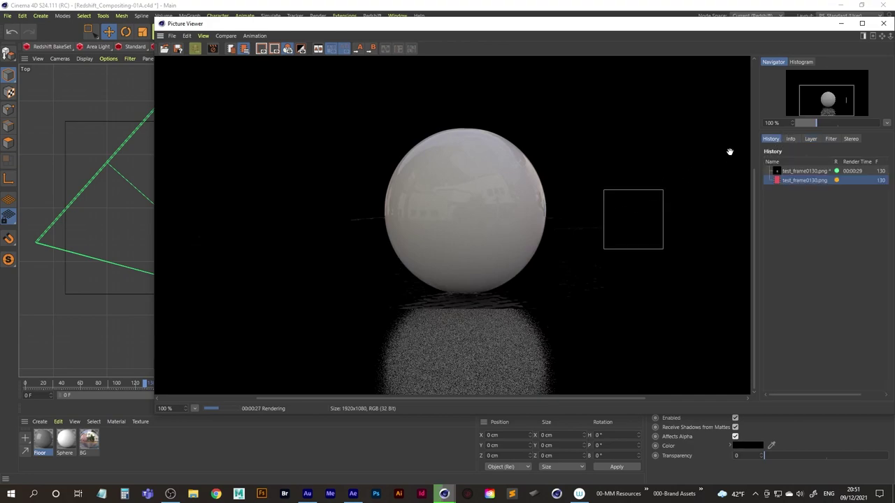
drag(827, 105, 830, 107)
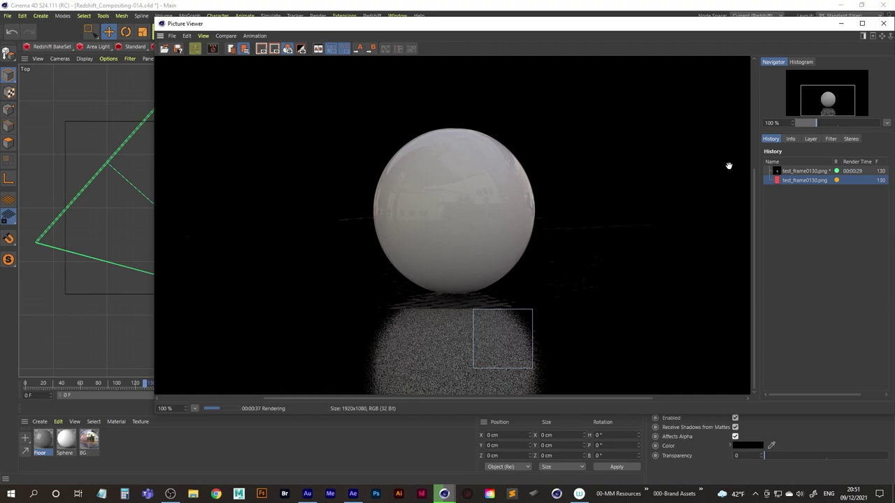
- Compare the finished and in-progress frame 130 renders, then minimize and restore the Picture Viewer
click(816, 174)
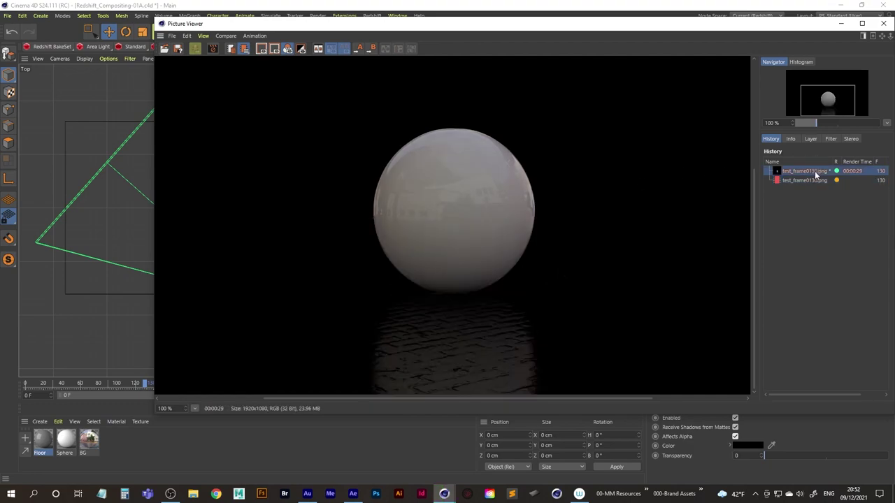
click(812, 181)
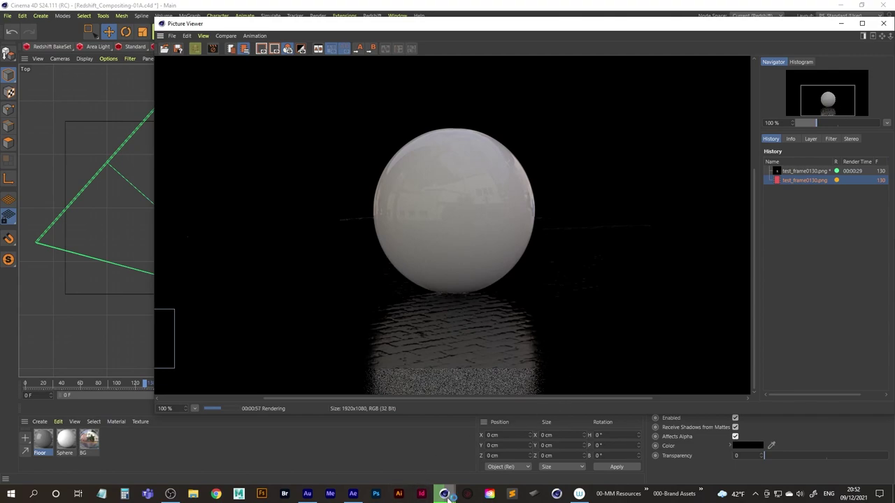
mouse_move(445, 492)
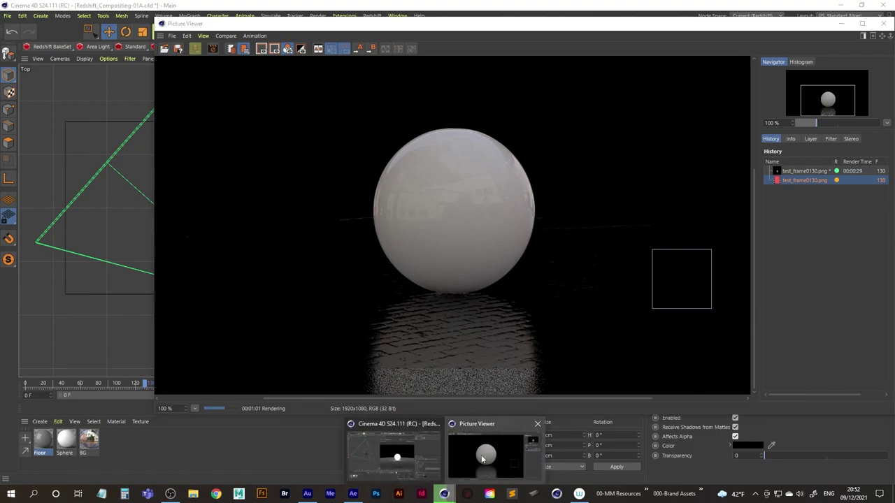
click(486, 455)
click(841, 23)
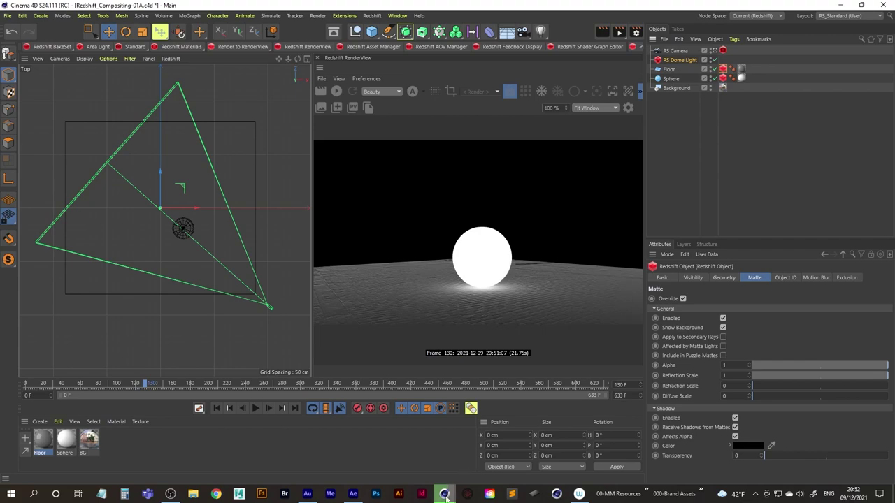
mouse_move(448, 495)
click(508, 449)
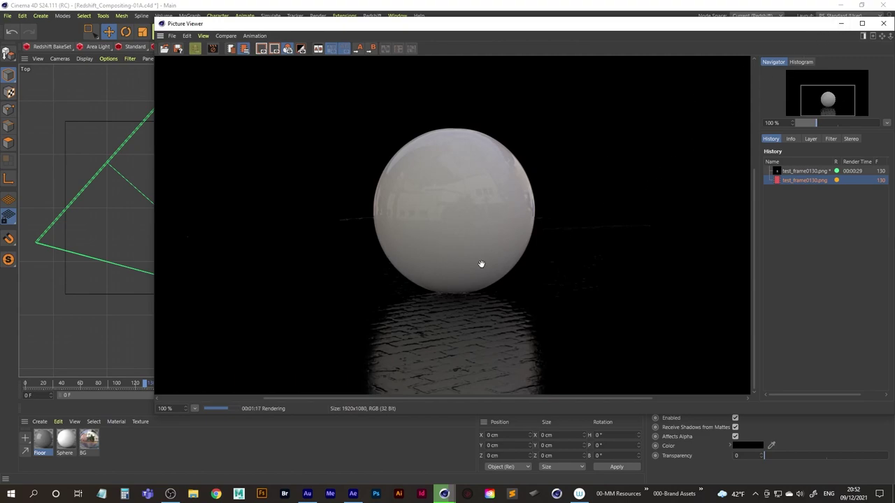
- Reload the old test_frame0130.png footage, then delete it from the project
click(353, 494)
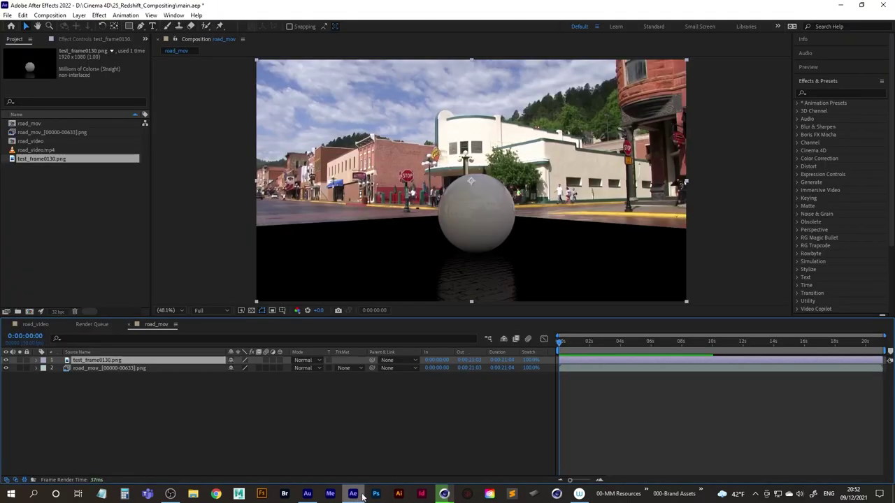
right_click(47, 158)
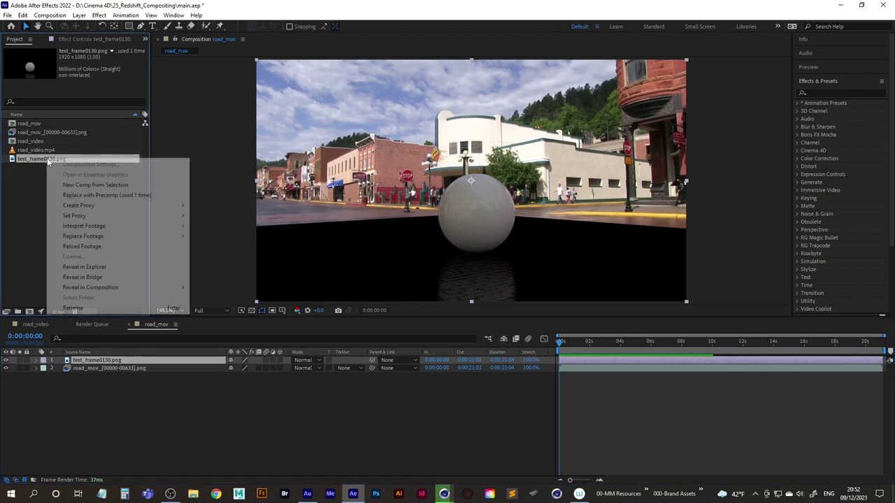
click(93, 247)
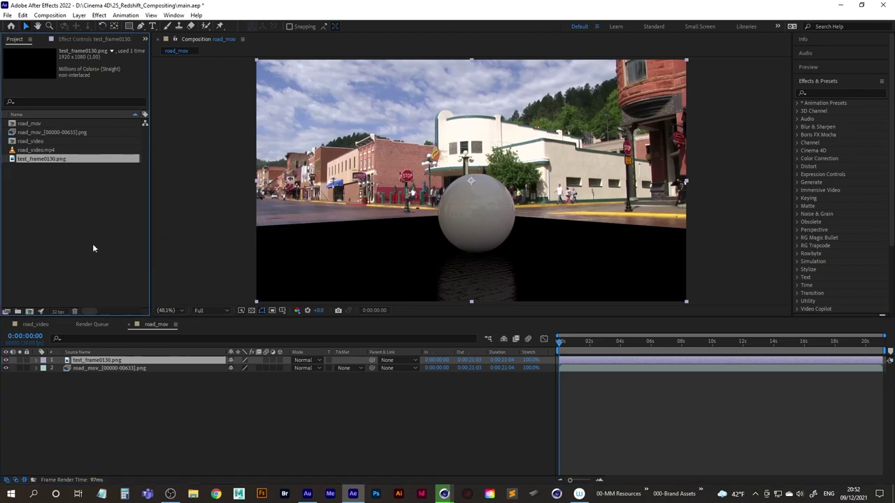
click(51, 207)
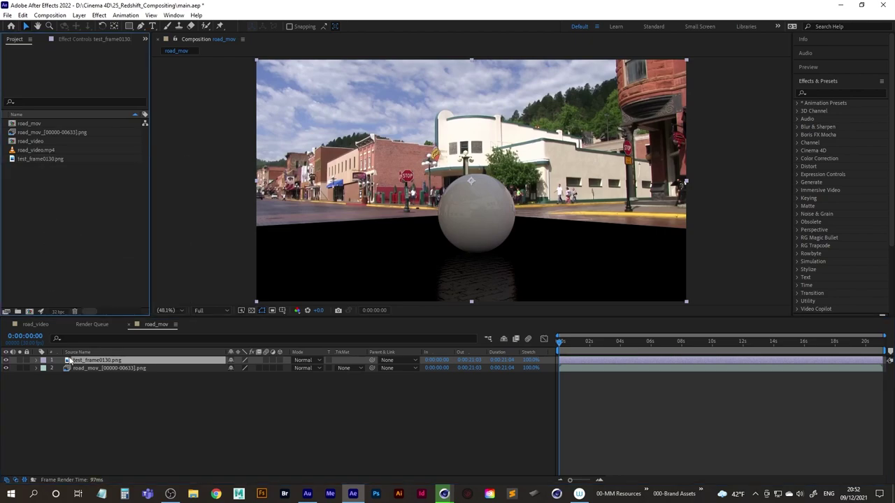
click(34, 163)
key(Delete)
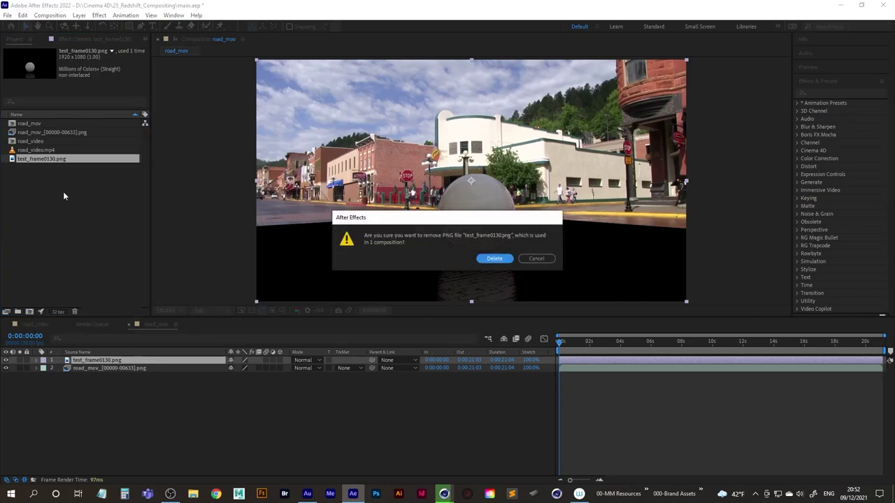
click(492, 258)
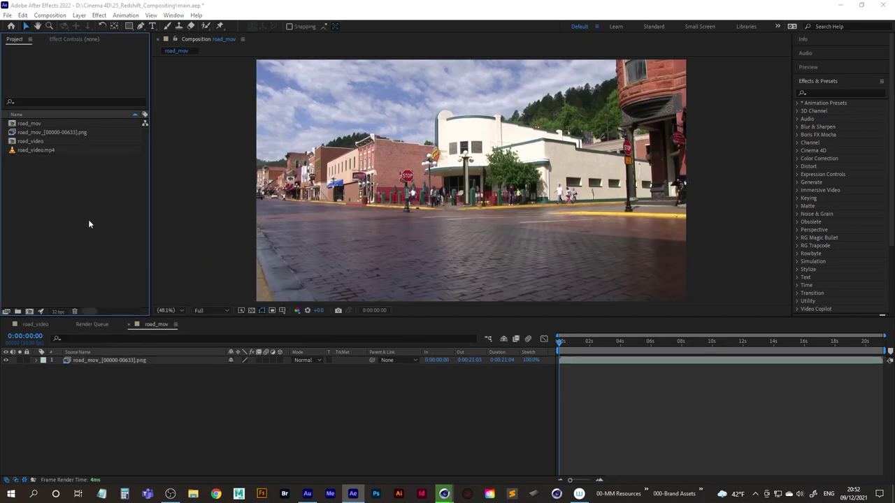
- Import the new test_frame0130.png from Sequences/rendered_seq and place it as road_mov's top layer
double_click(88, 221)
click(427, 82)
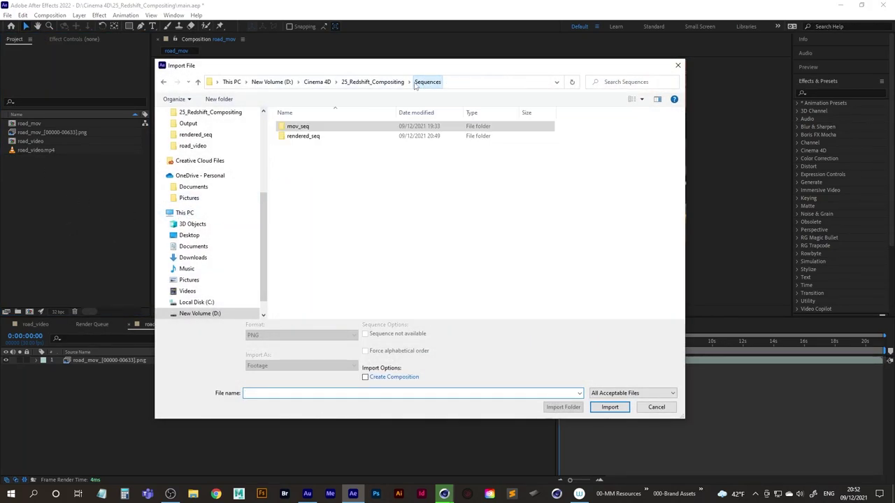
click(373, 82)
double_click(306, 144)
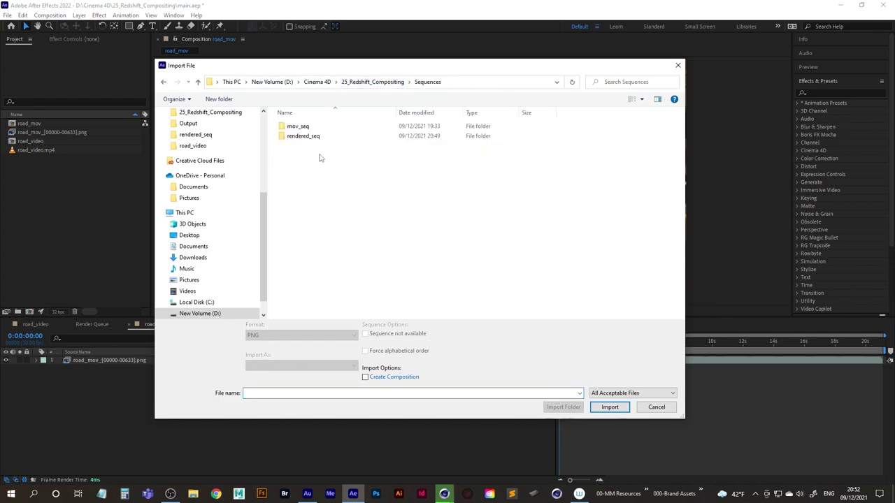
double_click(304, 137)
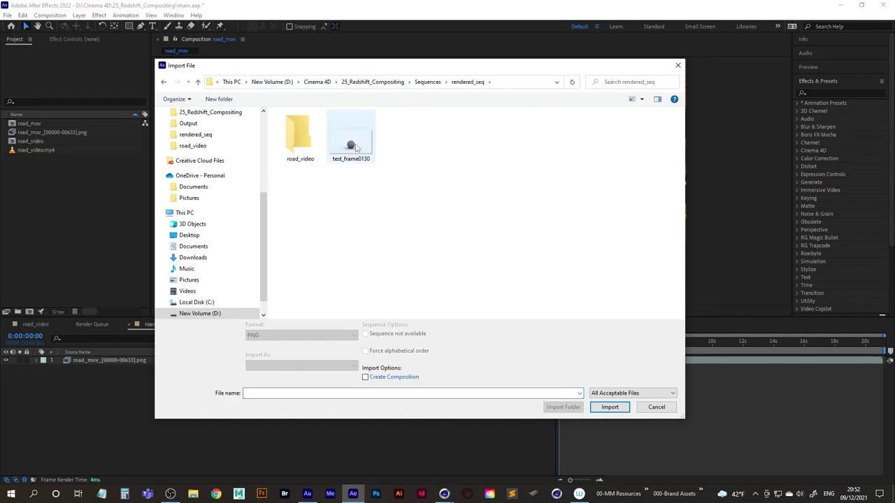
double_click(350, 150)
drag(44, 163, 120, 360)
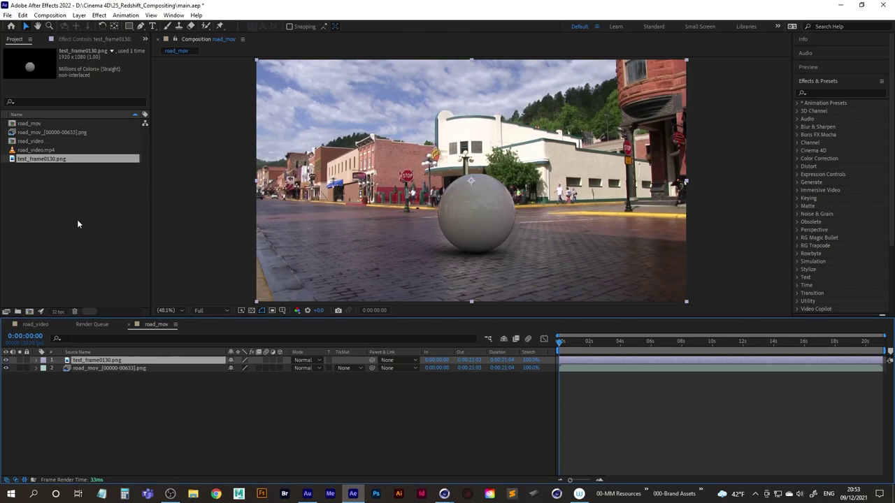
click(6, 361)
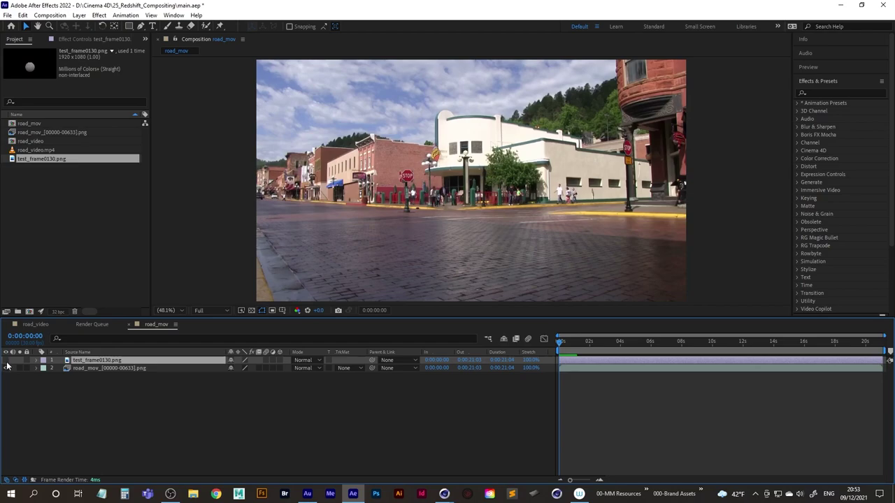
click(7, 361)
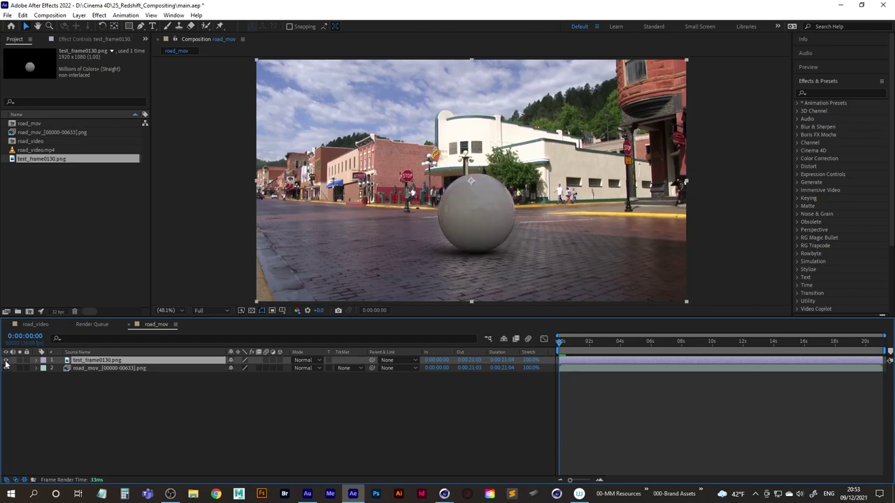
click(7, 361)
click(7, 361)
click(6, 361)
click(6, 361)
click(7, 361)
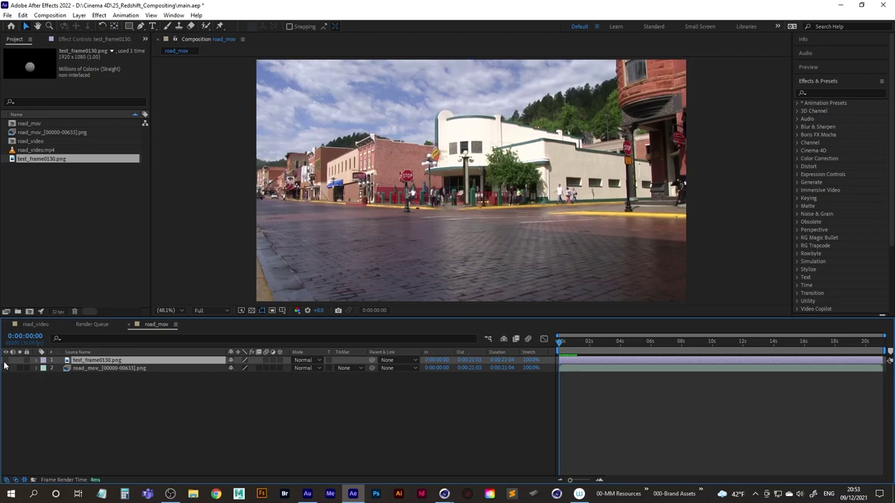
click(7, 361)
click(6, 361)
click(7, 361)
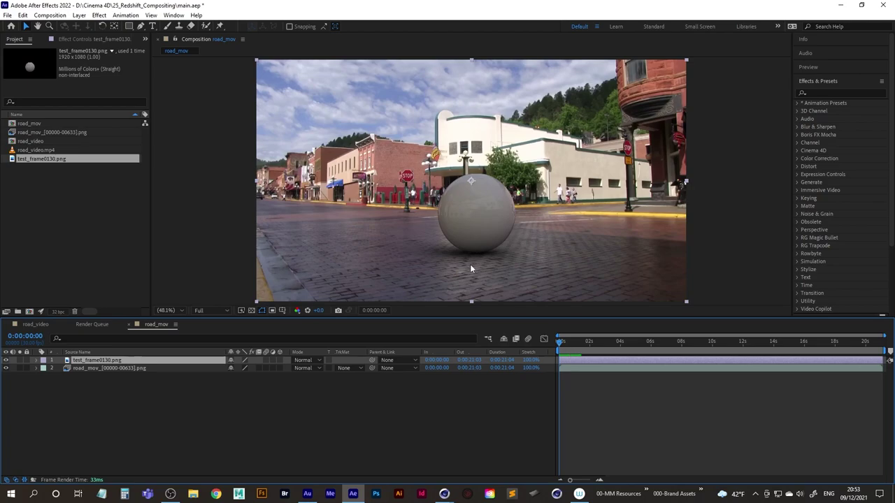
mouse_move(444, 494)
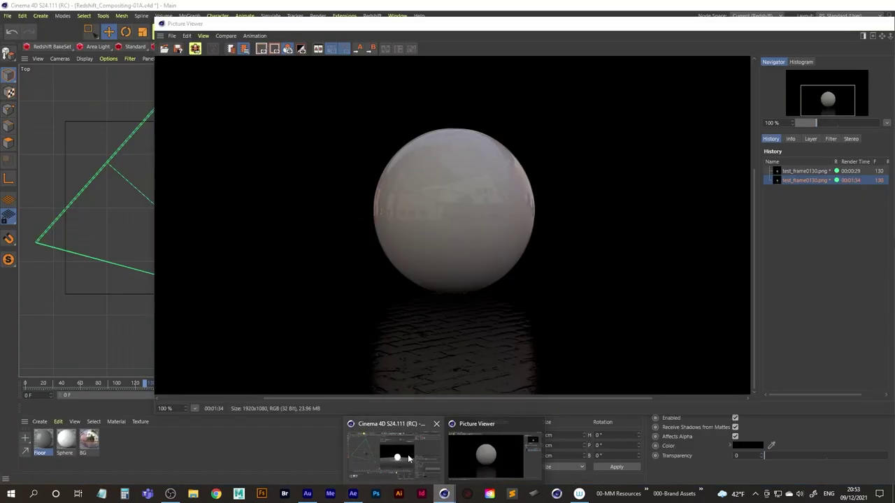
- Switch the Redshift RenderView back to RGB and run a brief interactive render
click(409, 455)
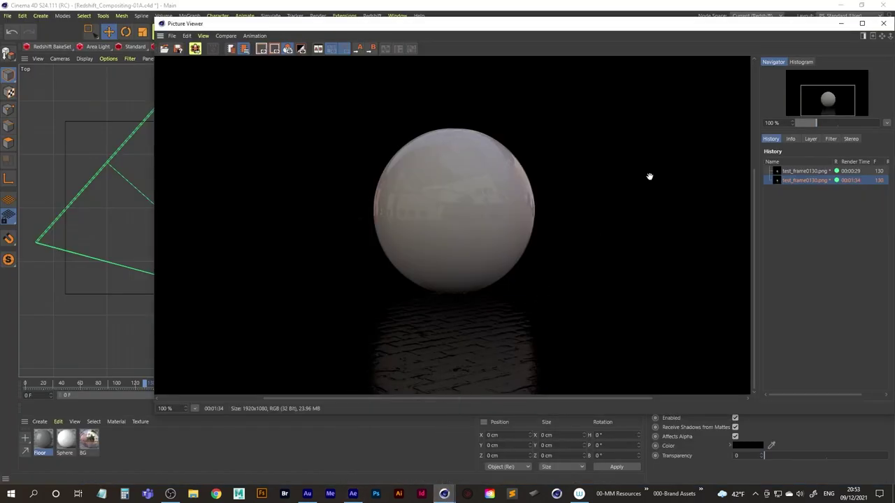
click(840, 25)
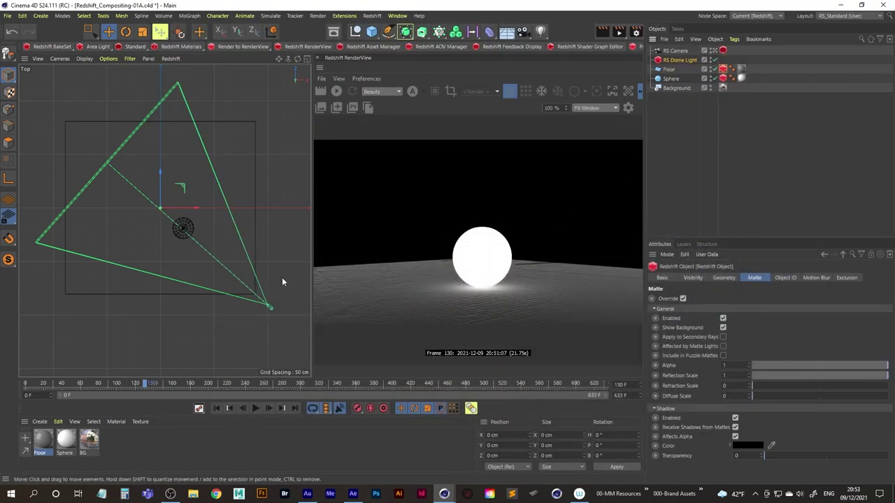
click(413, 91)
click(422, 102)
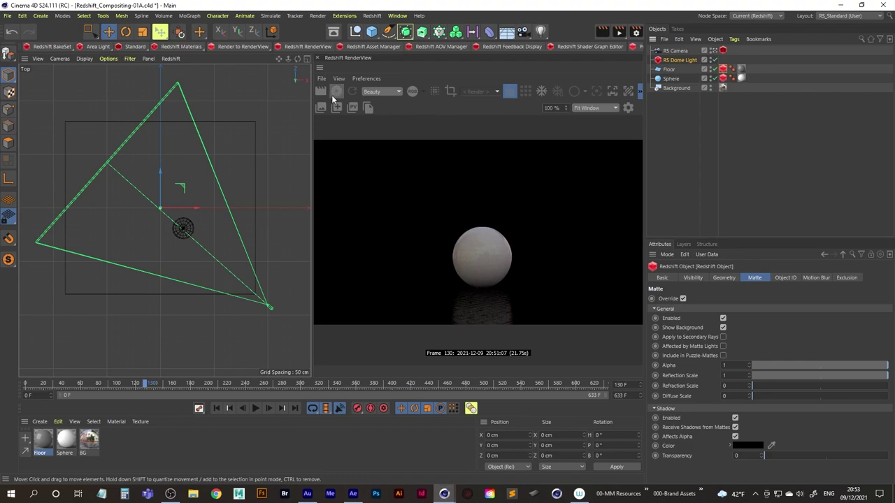
click(336, 92)
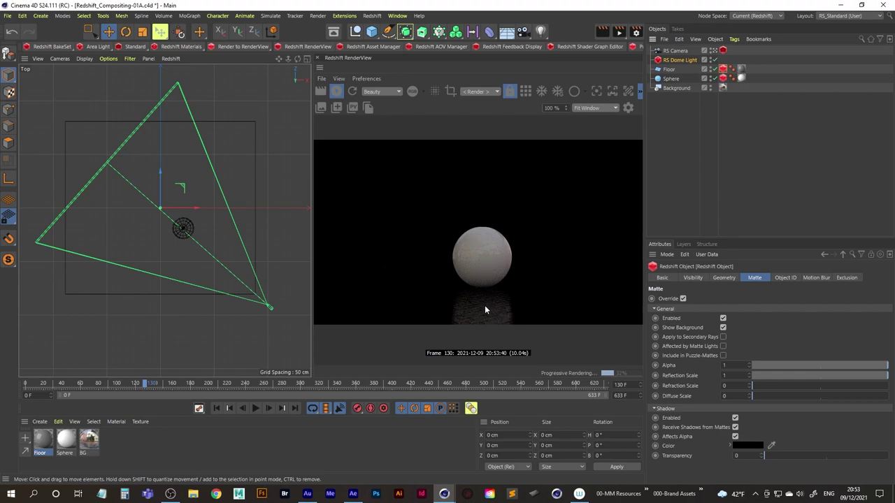
click(337, 92)
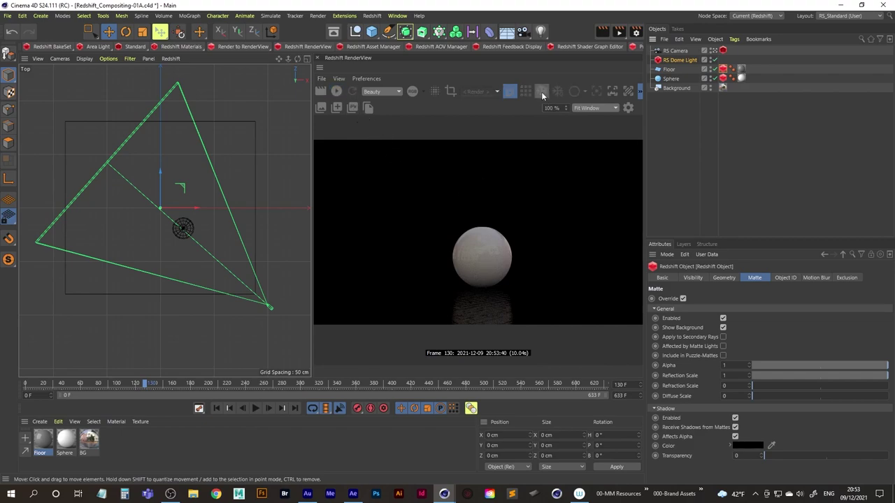
- Enable Straight Alpha on the Save page of Render Settings and close the window
click(636, 32)
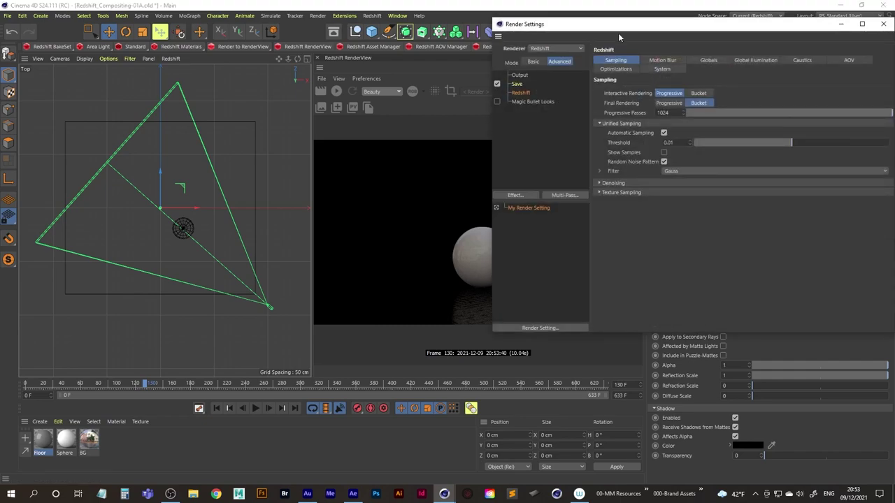
drag(619, 28, 427, 61)
click(327, 110)
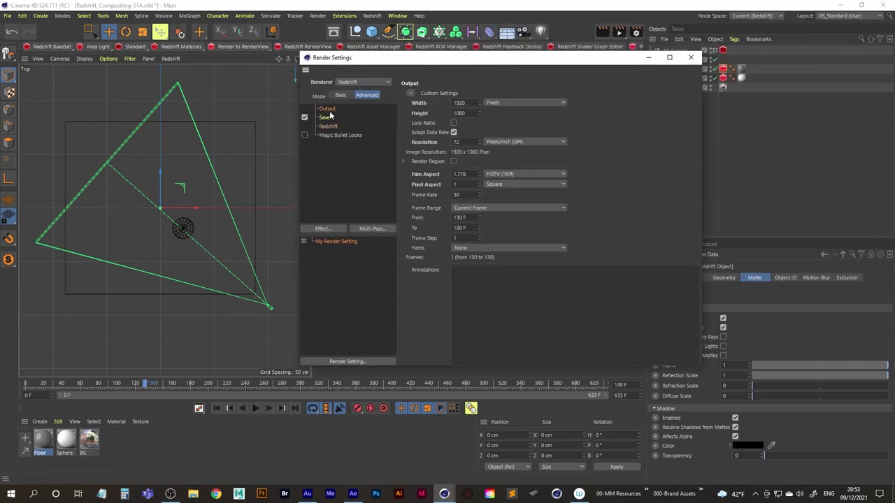
click(326, 118)
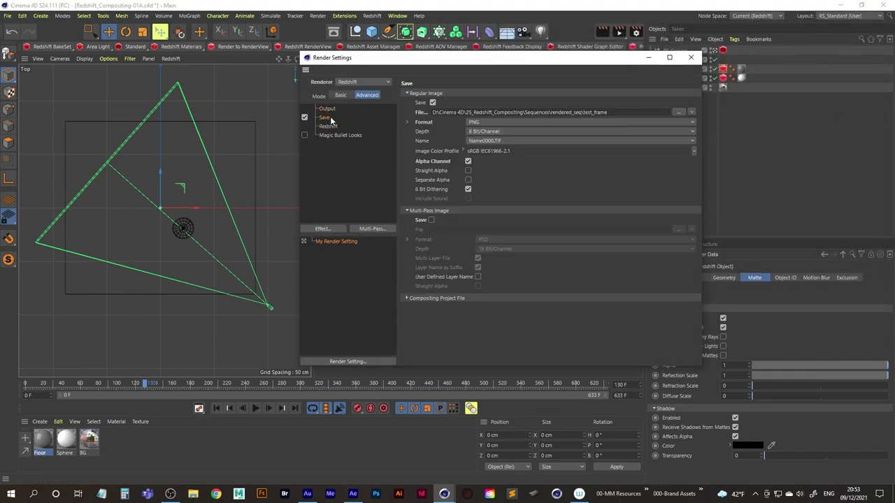
click(469, 170)
click(691, 58)
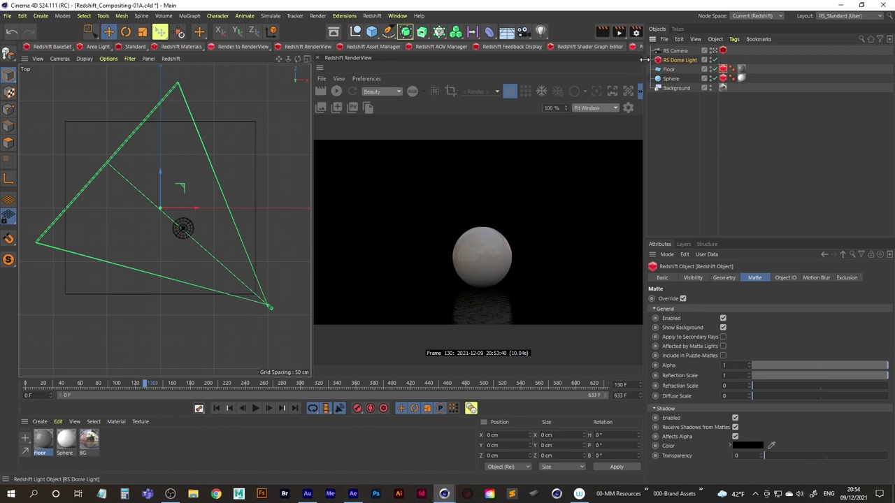
- Re-render frame 130 over test_frame0130.png, view the finished render, then go to After Effects
click(619, 31)
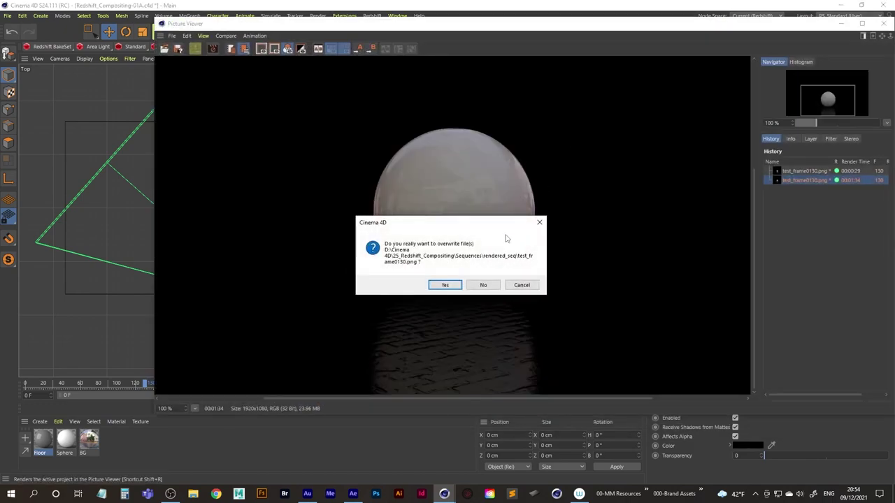
click(445, 284)
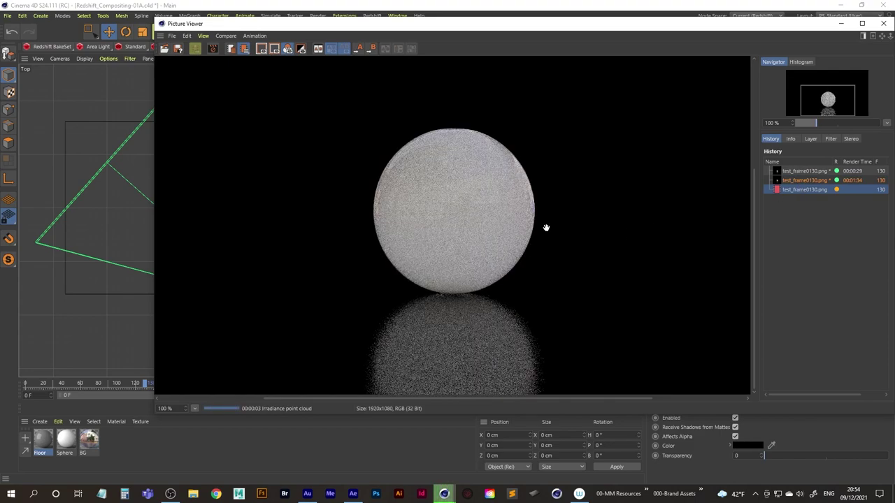
click(797, 181)
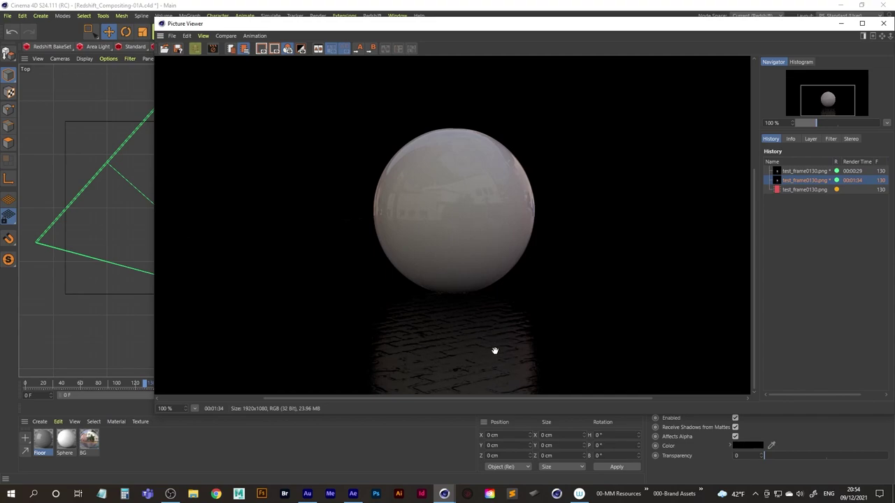
click(353, 494)
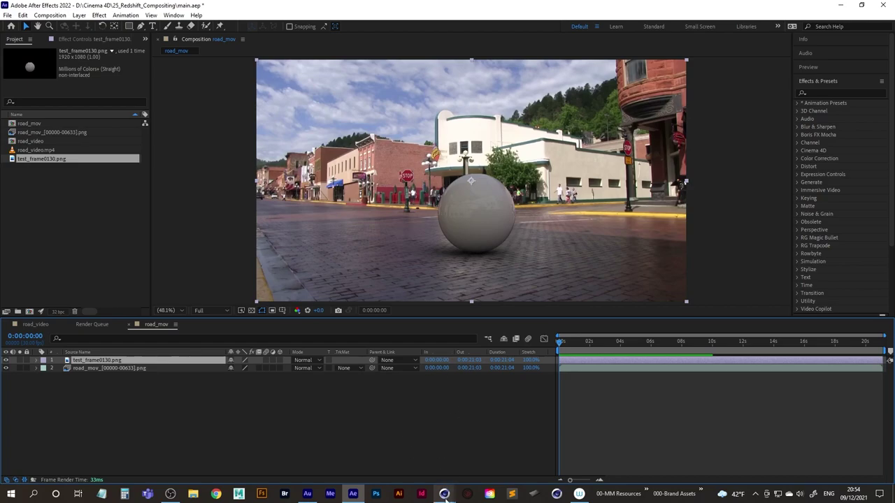
mouse_move(444, 494)
click(468, 466)
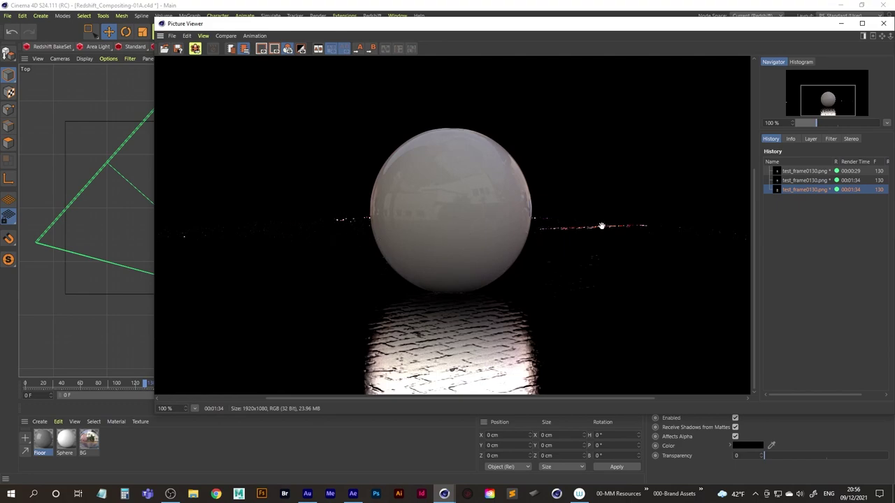
click(355, 495)
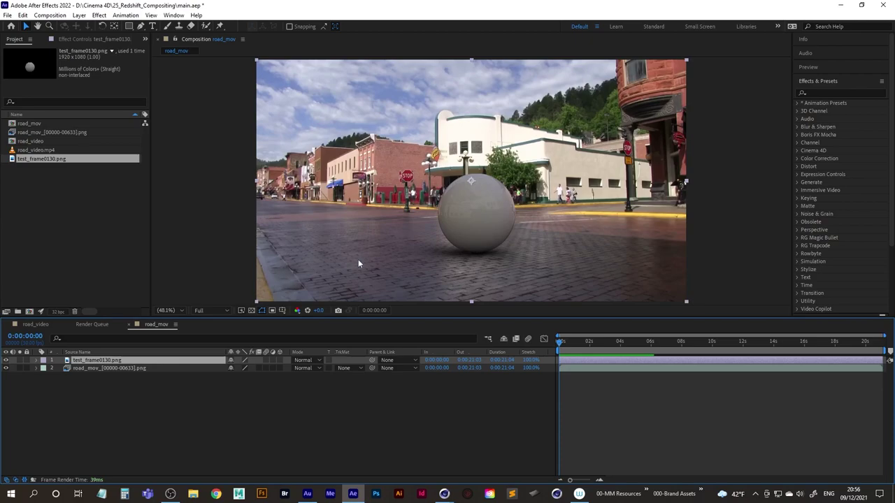
- Reload the test_frame0130.png footage from disk twice
right_click(44, 160)
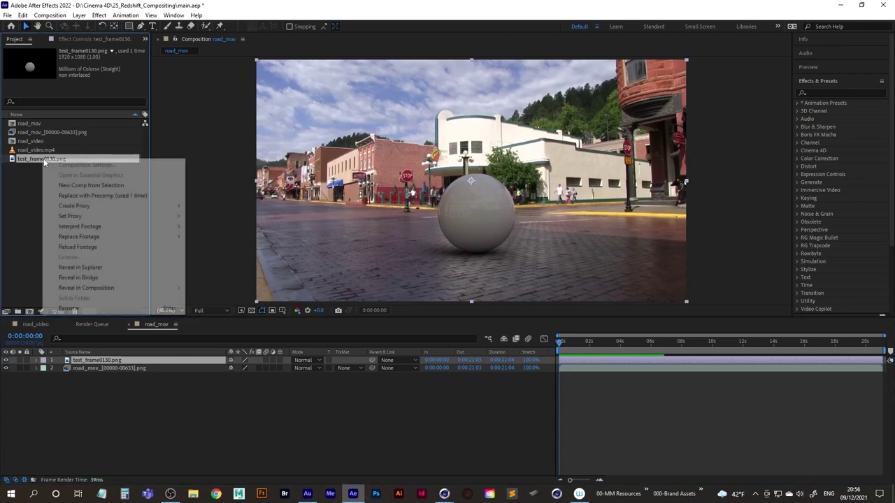
click(86, 246)
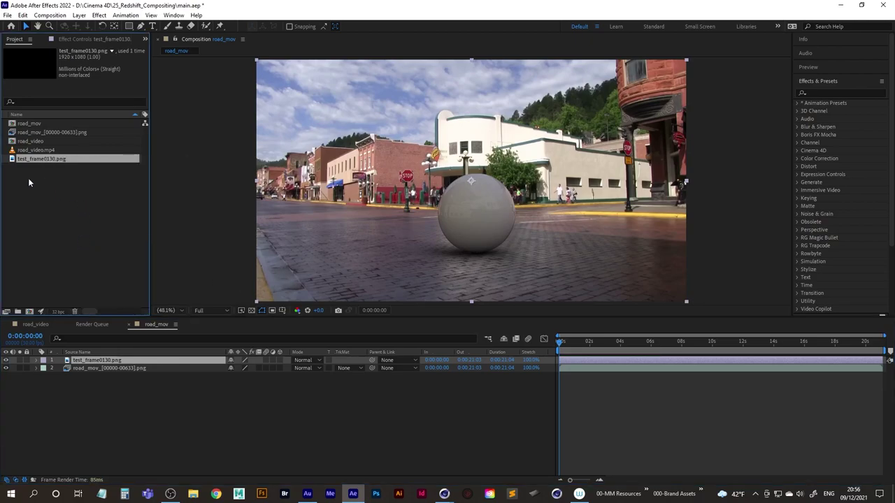
right_click(52, 161)
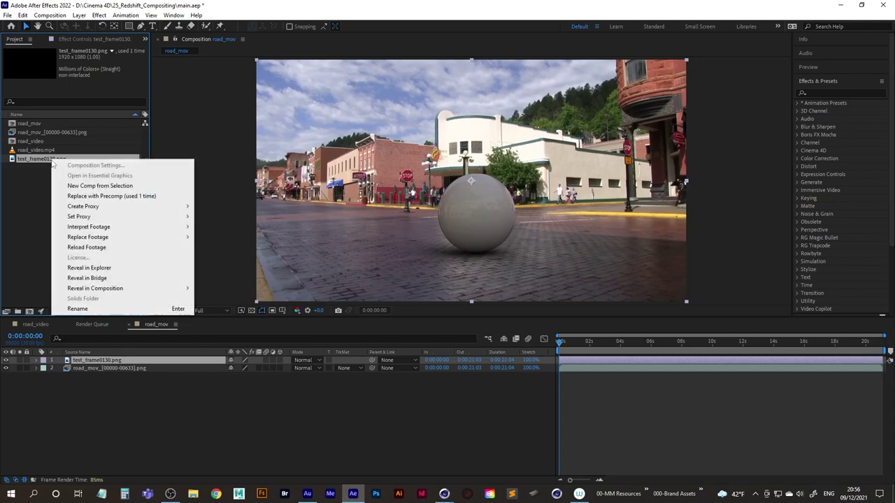
click(79, 246)
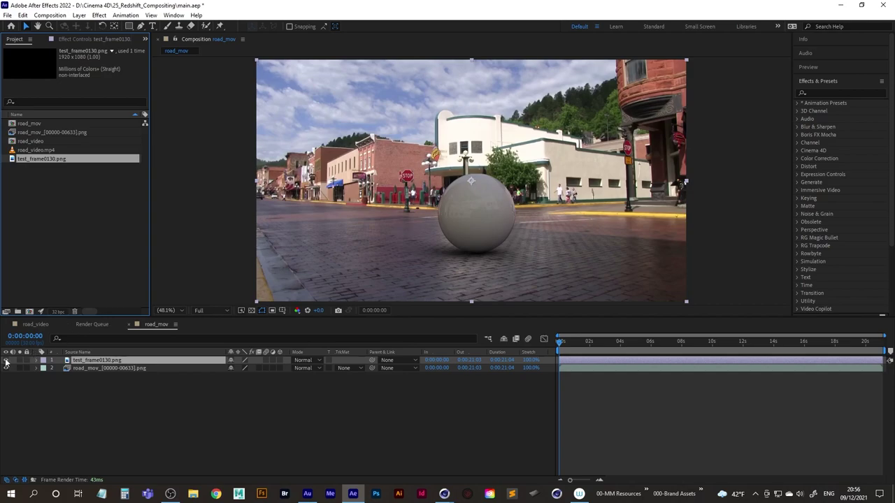
- Zoom to 200% on the sphere's base and shadow, toggling layer 1's visibility to compare
key(z)
click(477, 274)
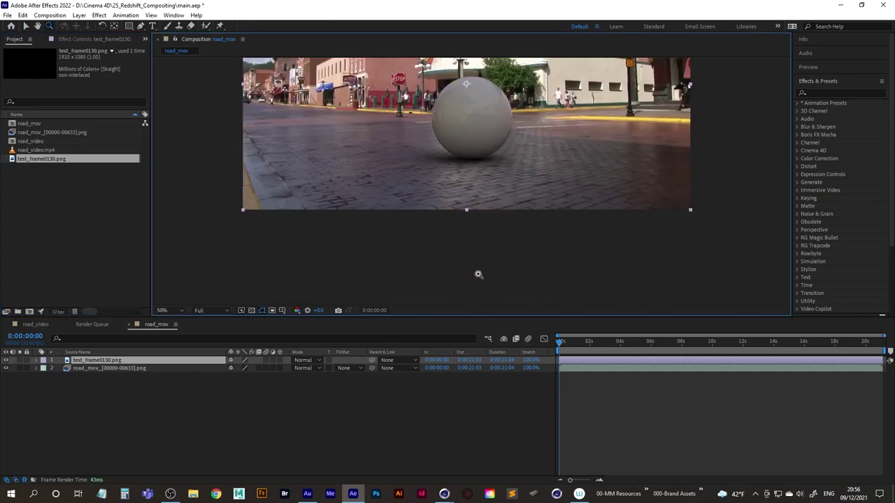
click(476, 215)
click(469, 174)
drag(455, 170, 432, 218)
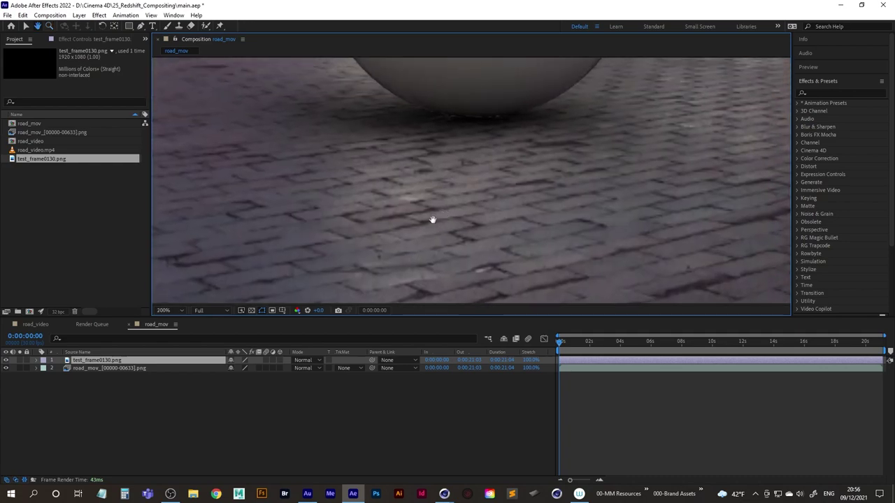
click(5, 360)
click(5, 360)
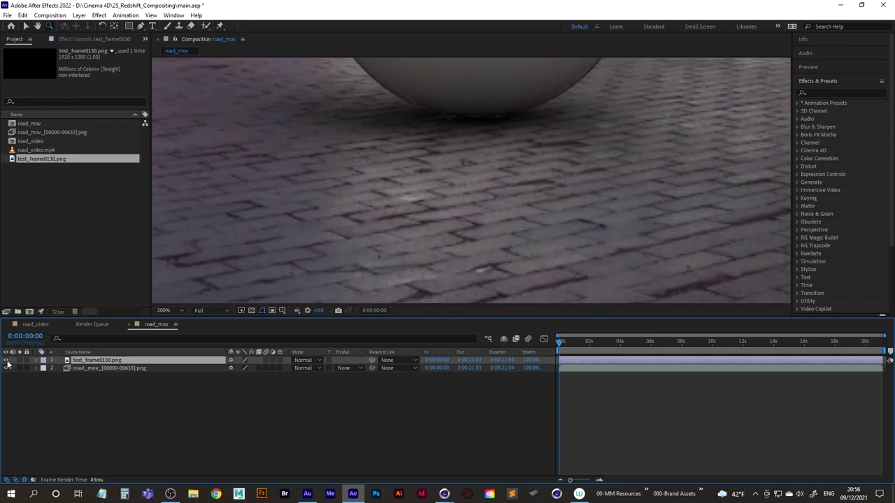
click(6, 360)
click(6, 360)
click(8, 362)
click(9, 361)
key(shift+slash)
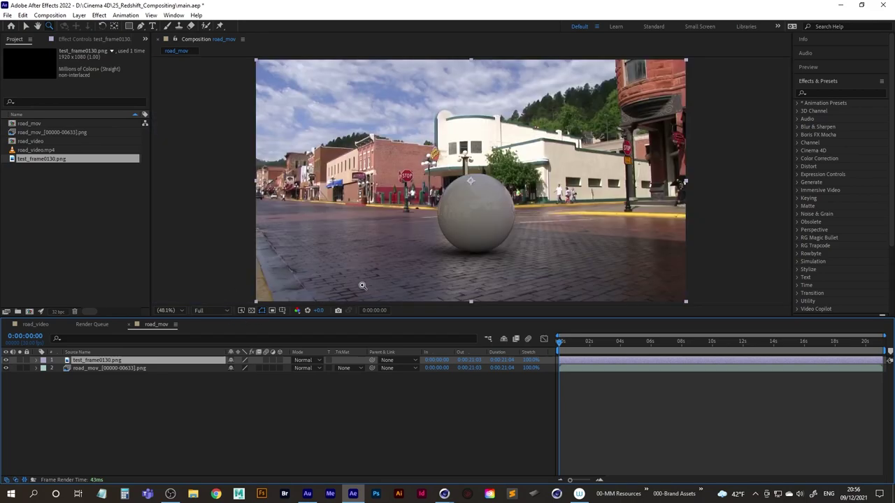
- Toggle the sphere layer at full frame, scrub to 0:00:04:00, then bring up Cinema 4D's Picture Viewer
click(5, 361)
click(5, 360)
click(5, 361)
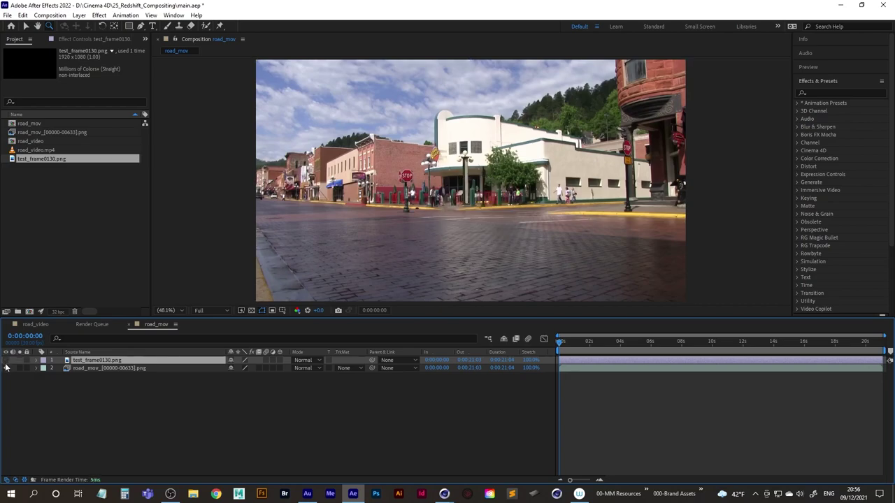
click(6, 361)
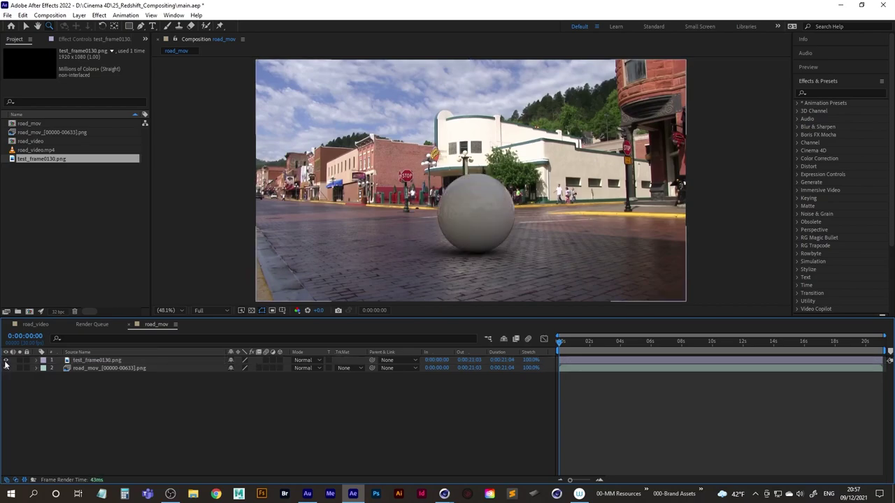
click(5, 361)
click(5, 361)
drag(561, 341, 626, 343)
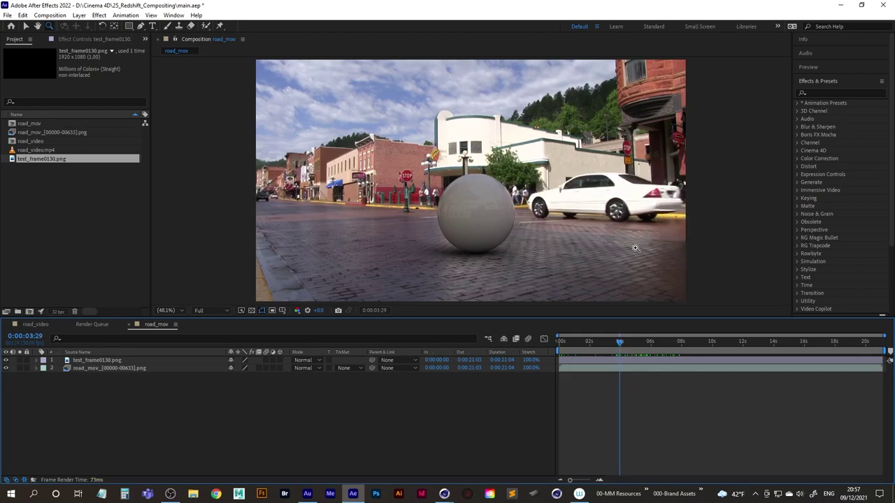
drag(615, 342, 619, 342)
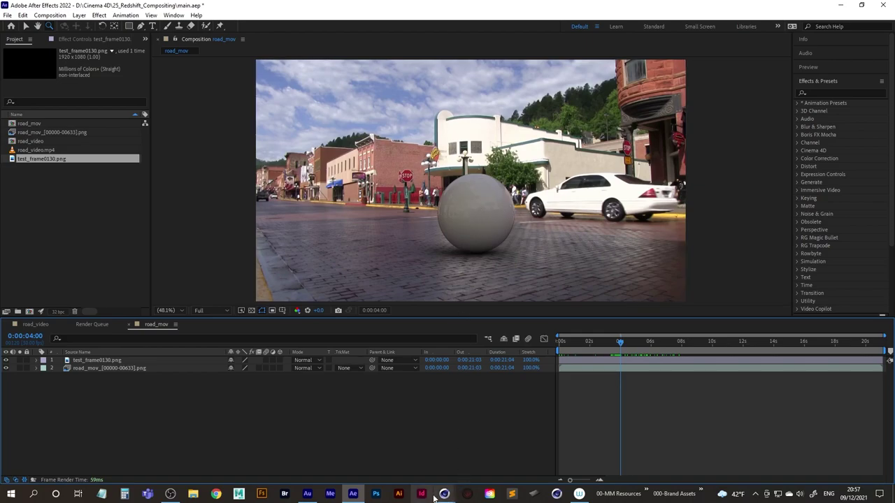
mouse_move(444, 494)
click(489, 458)
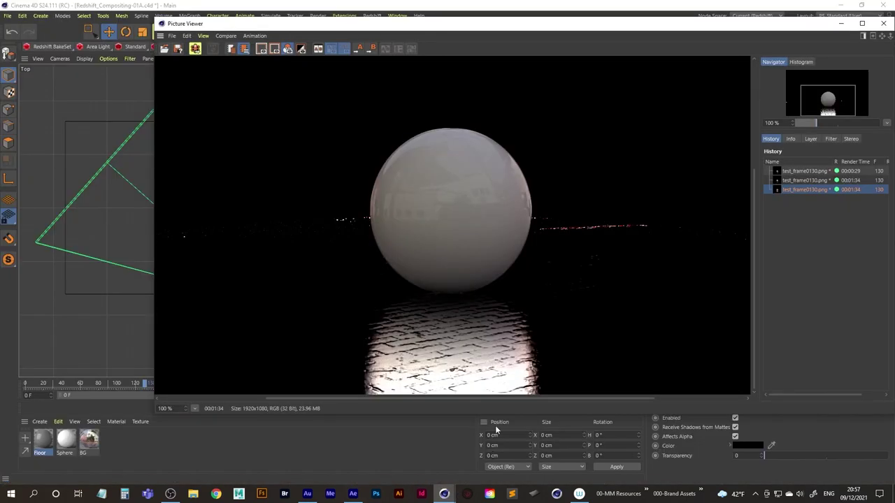
- Minimize the Picture Viewer to reveal the main Cinema 4D layout
click(842, 24)
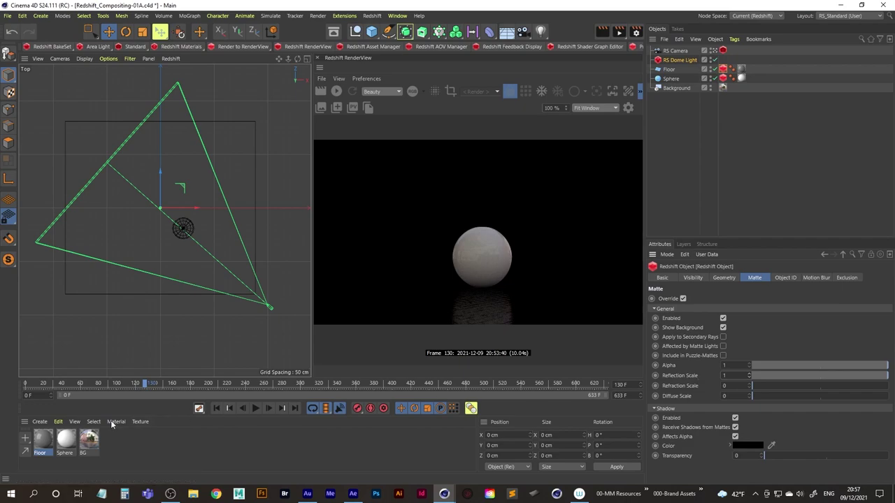
- Lower the Floor RS Material's Reflection Roughness to 0.122 in its Shader Graph
click(49, 442)
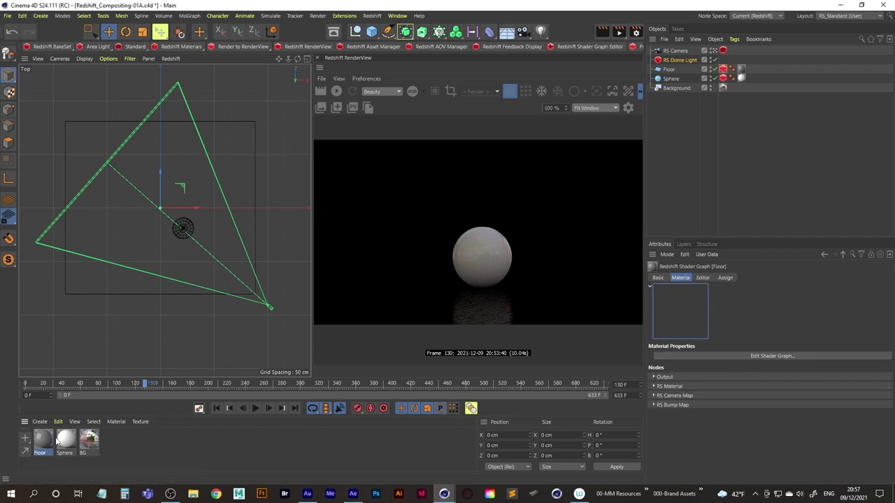
double_click(50, 443)
click(347, 121)
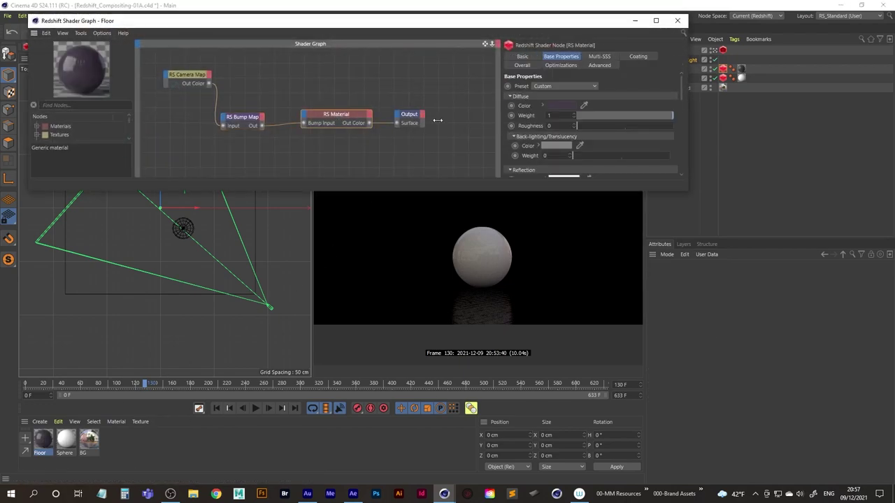
drag(682, 89, 682, 111)
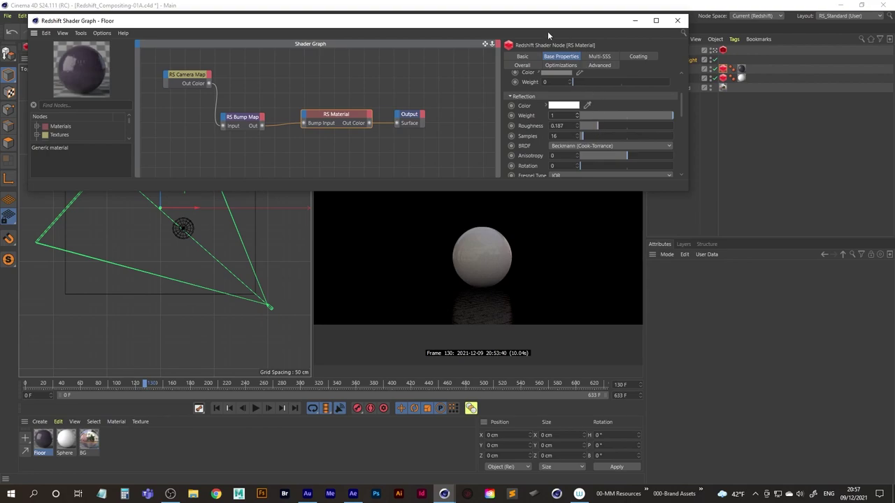
mouse_move(512, 28)
mouse_down()
mouse_move(540, 238)
mouse_move(537, 128)
mouse_move(510, 29)
mouse_up()
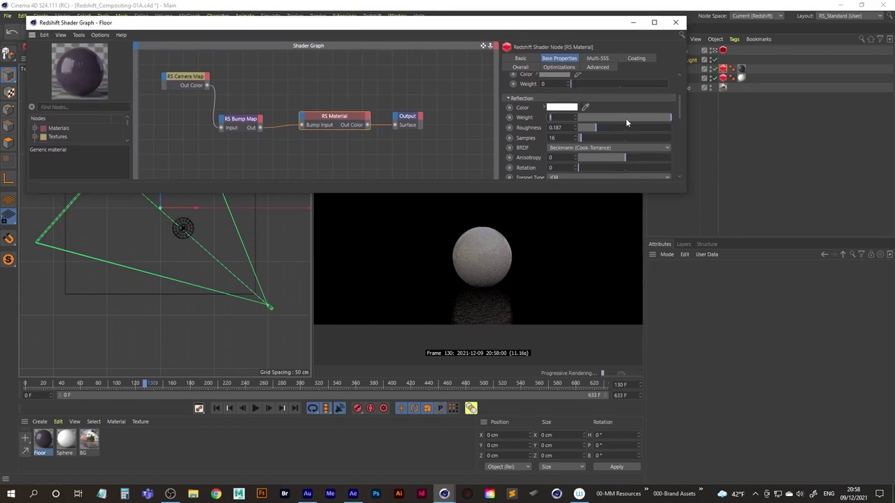
drag(592, 129, 596, 132)
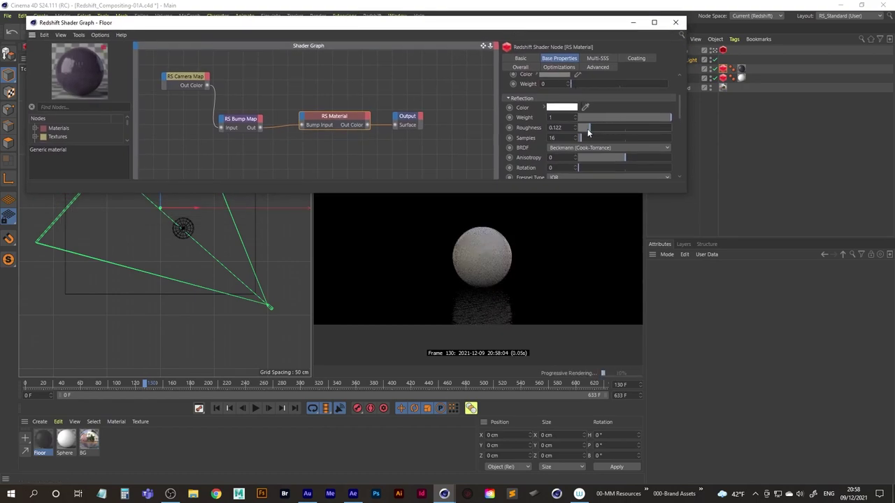
- Set the RS Bump Map Height Scale to 3
click(240, 119)
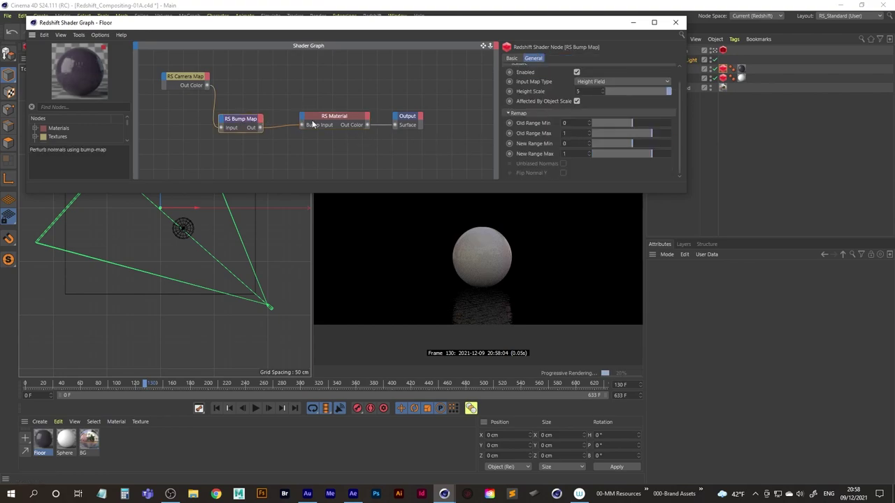
click(593, 91)
text(3)
key(Return)
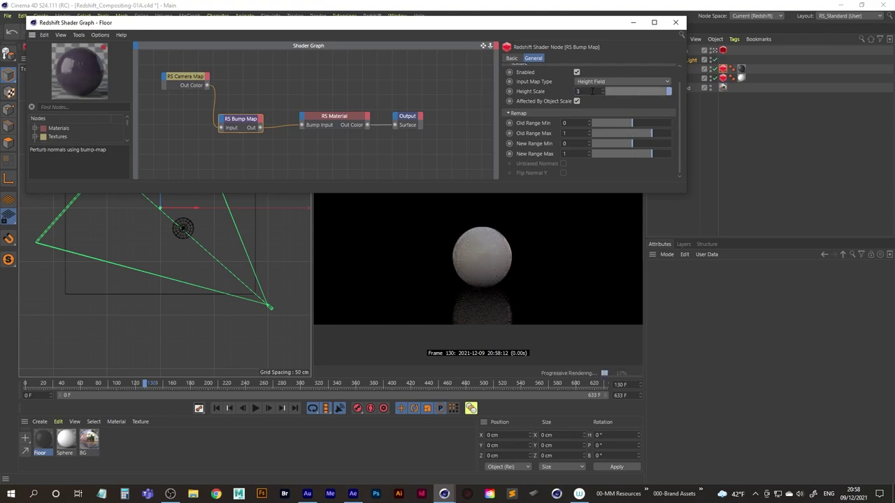
drag(563, 28, 89, 95)
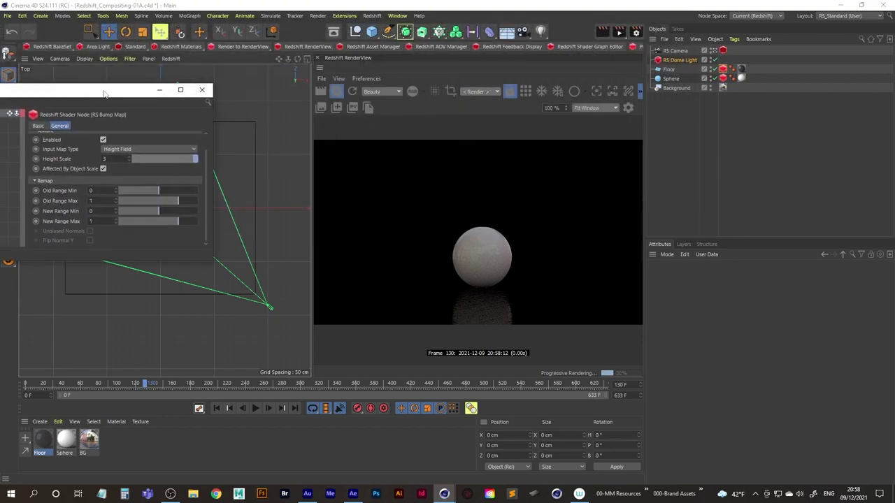
- Enable the RS Dome Light's environment background and set the floor bump Height Scale to 5
click(675, 60)
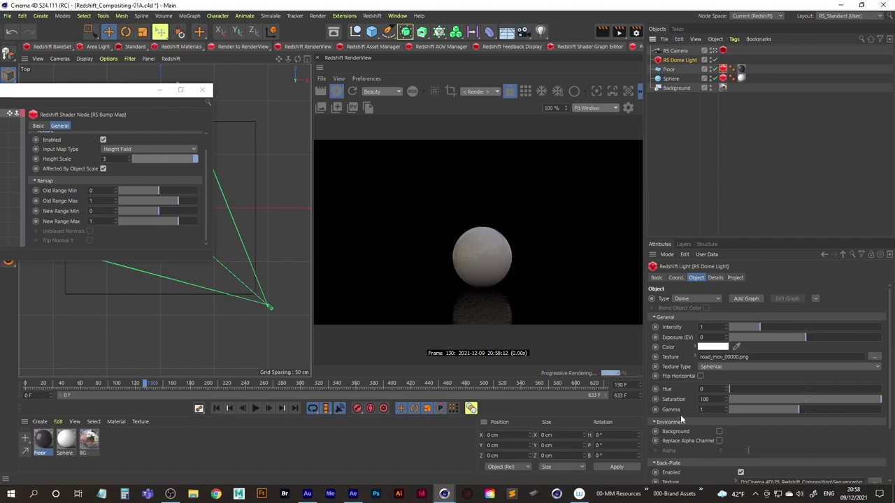
click(720, 432)
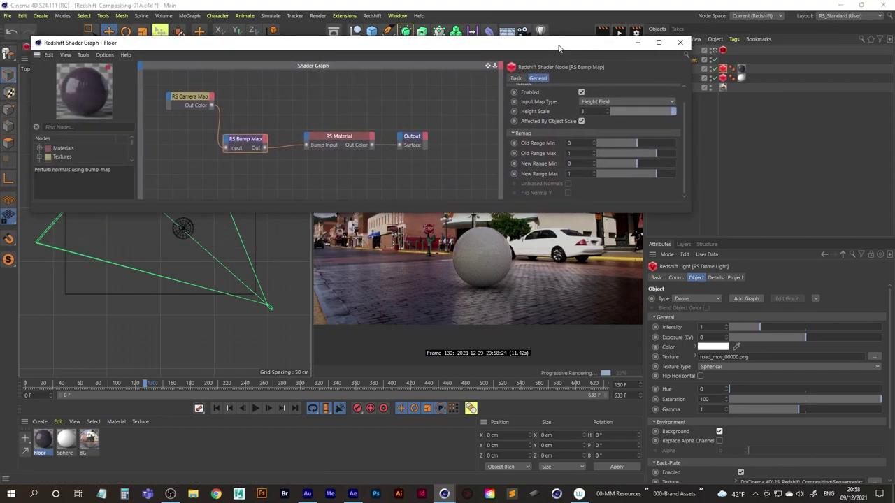
double_click(579, 108)
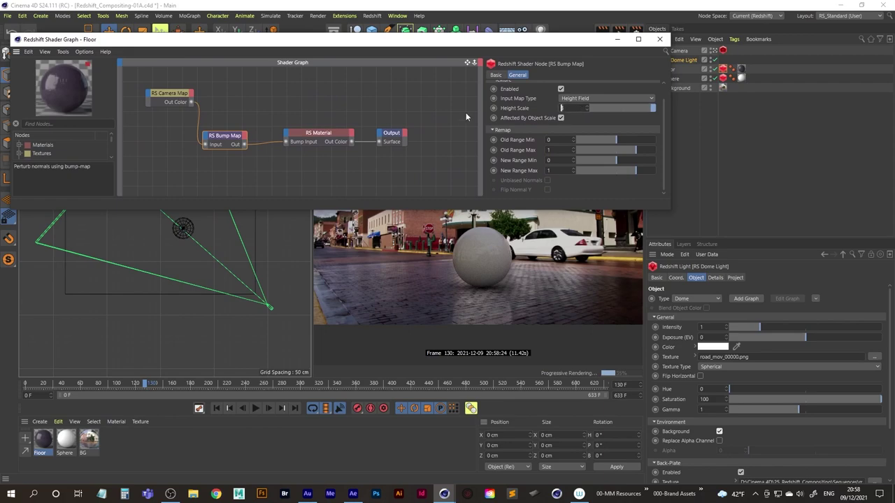
text(5)
key(Return)
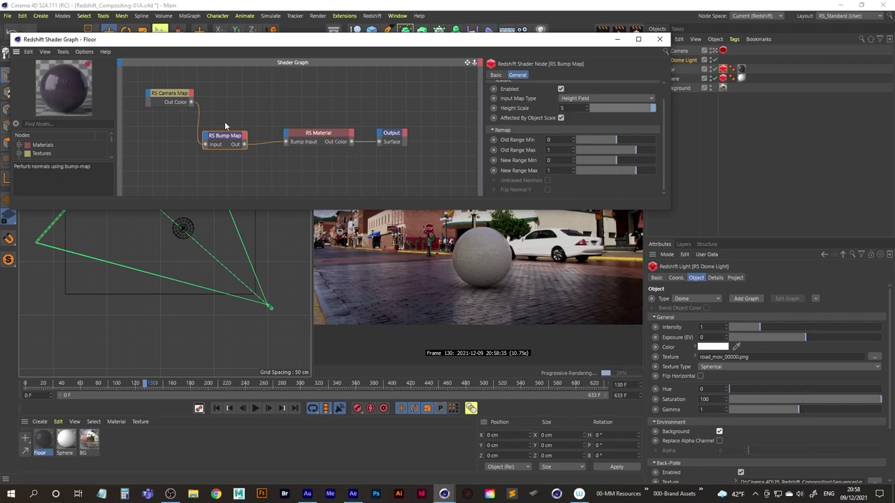
- Adjust the Floor material's reflection roughness to about 0.206 and close the Shader Graph
click(326, 134)
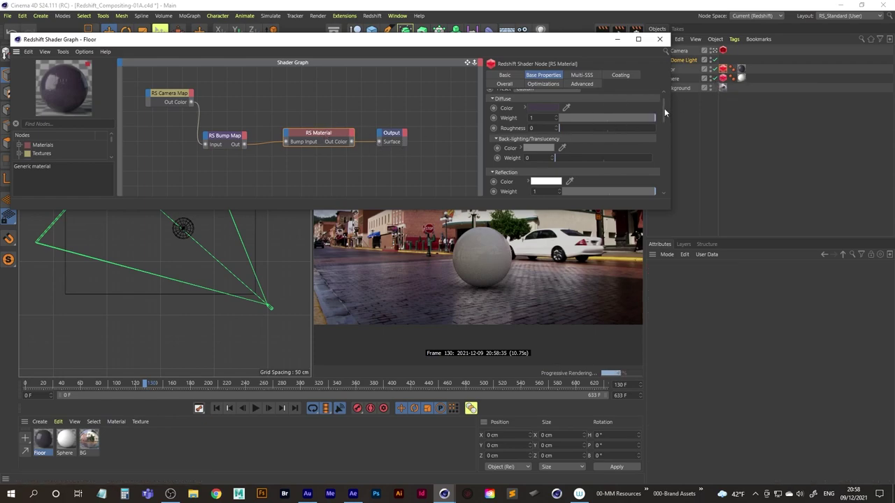
drag(665, 108, 663, 125)
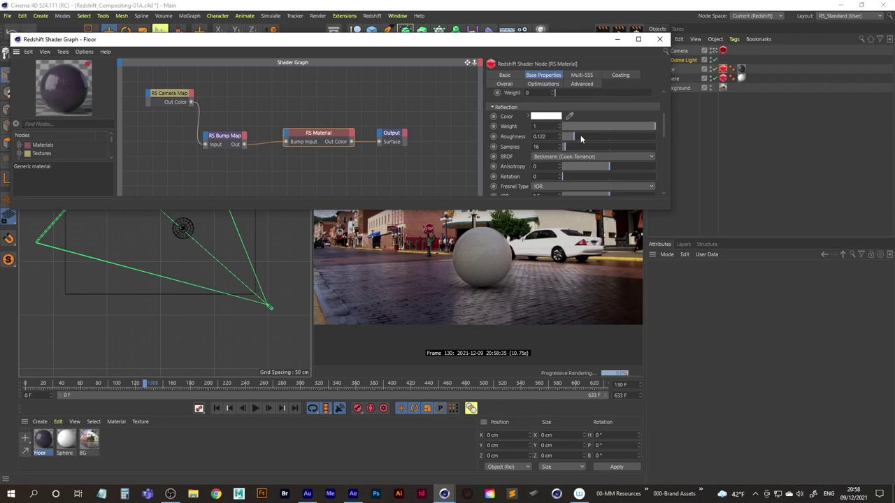
drag(584, 137, 603, 139)
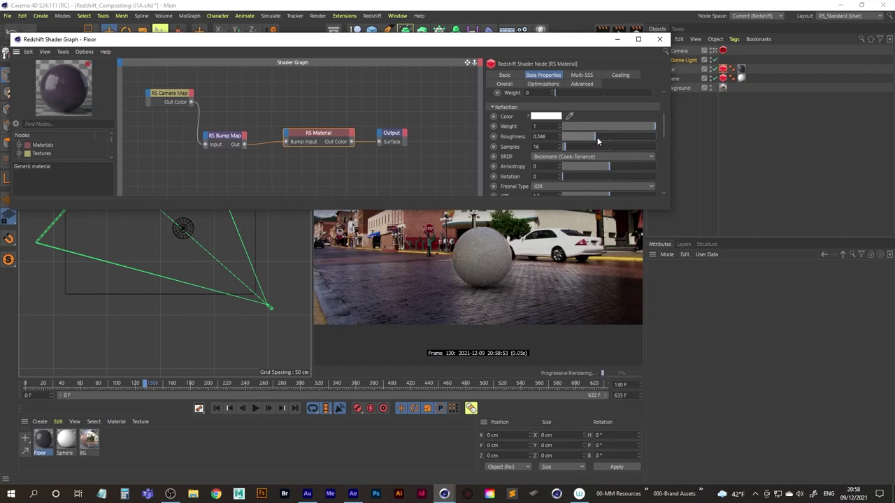
drag(593, 137, 579, 137)
click(659, 40)
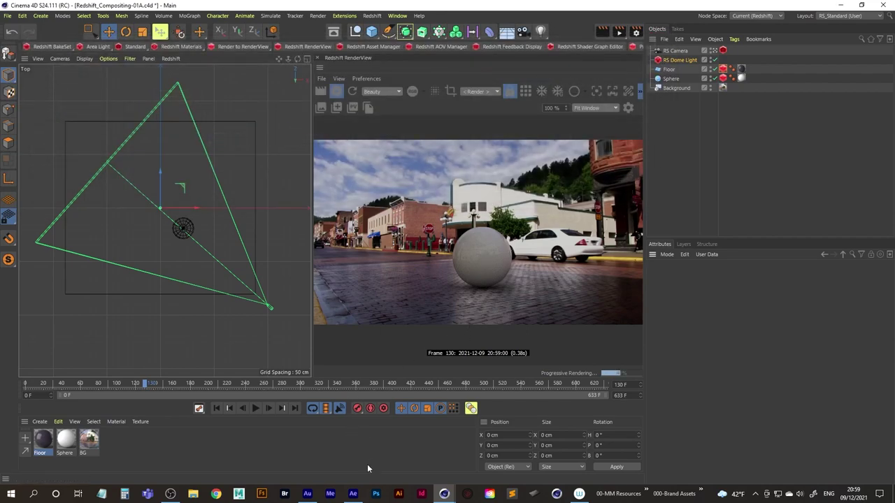
- In After Effects, apply Lumetri Color to the test_frame0130.png sphere layer
click(353, 494)
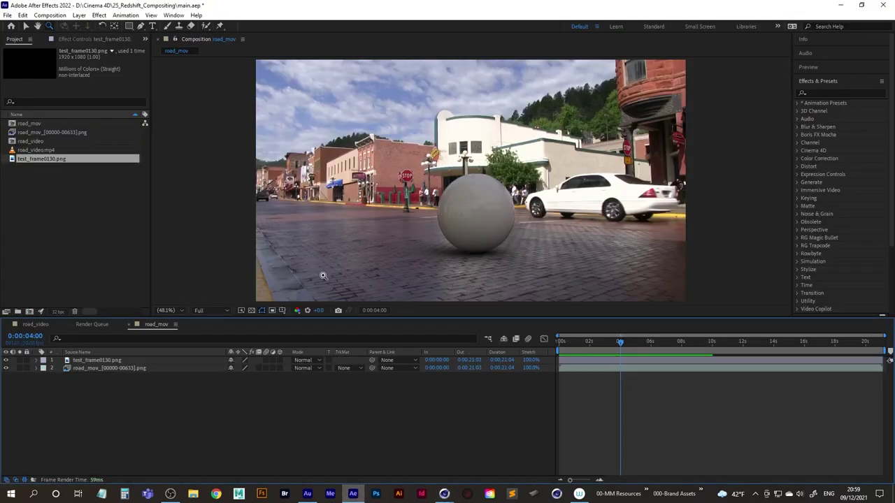
click(5, 360)
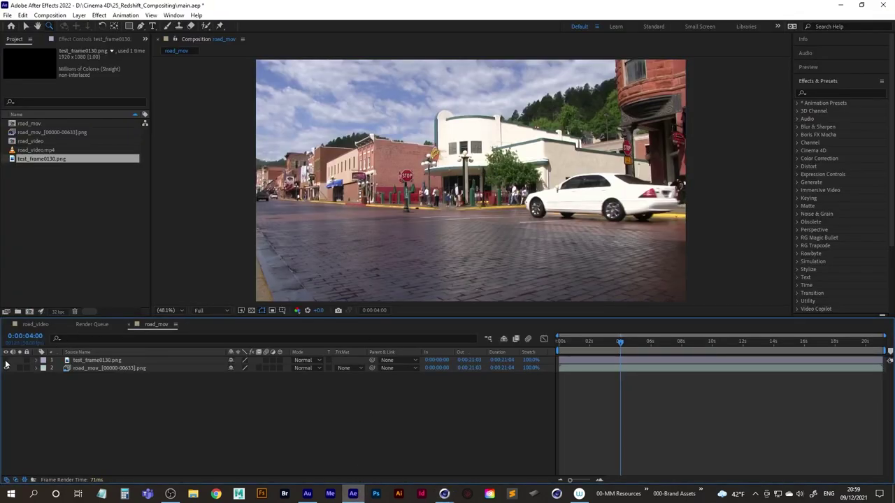
click(6, 361)
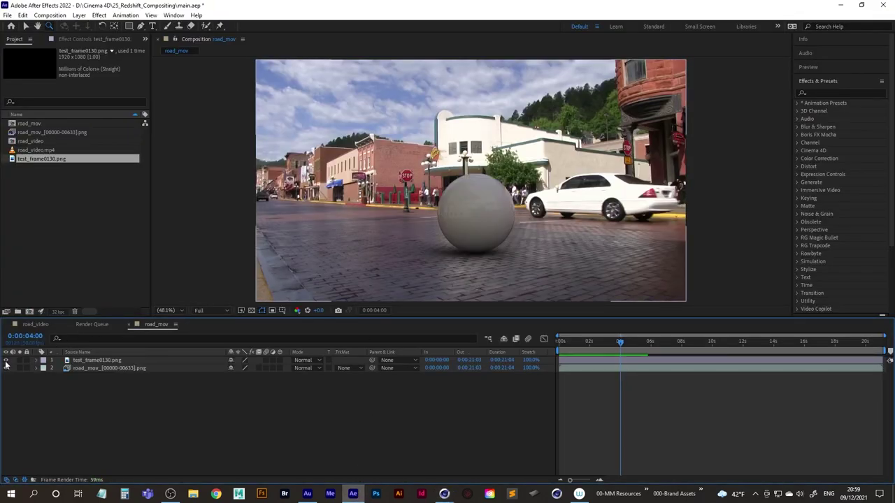
click(823, 91)
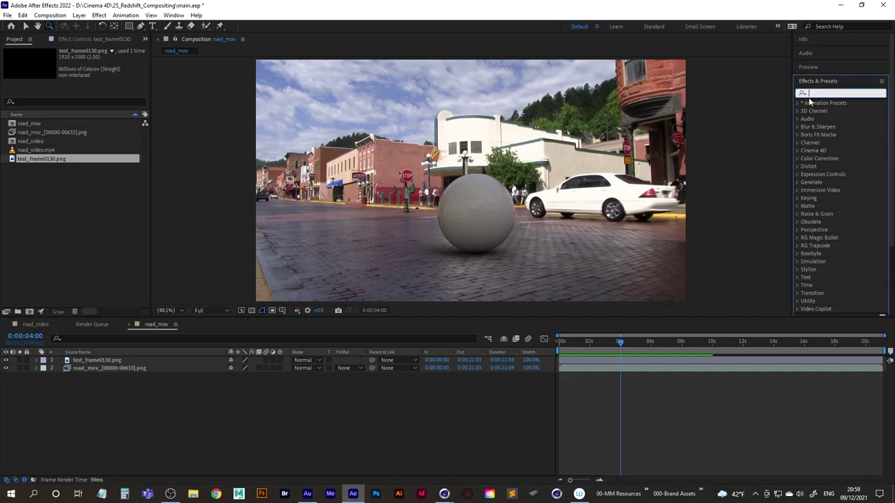
text(lum)
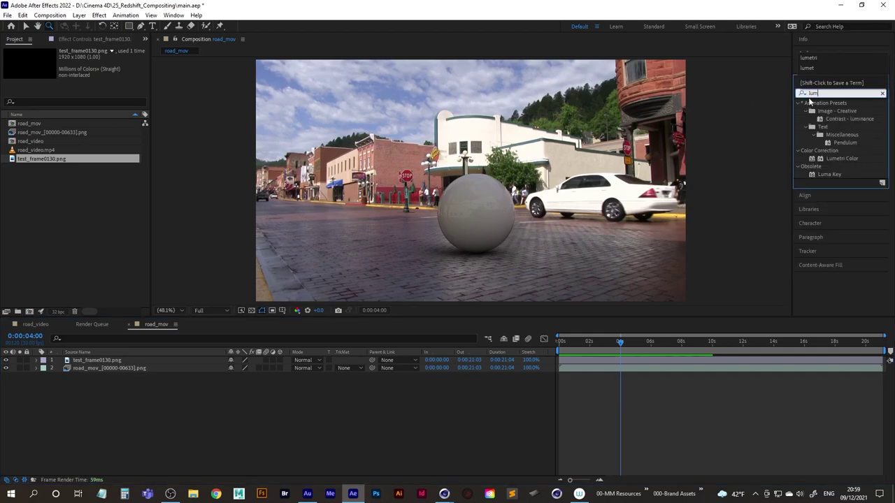
text(e)
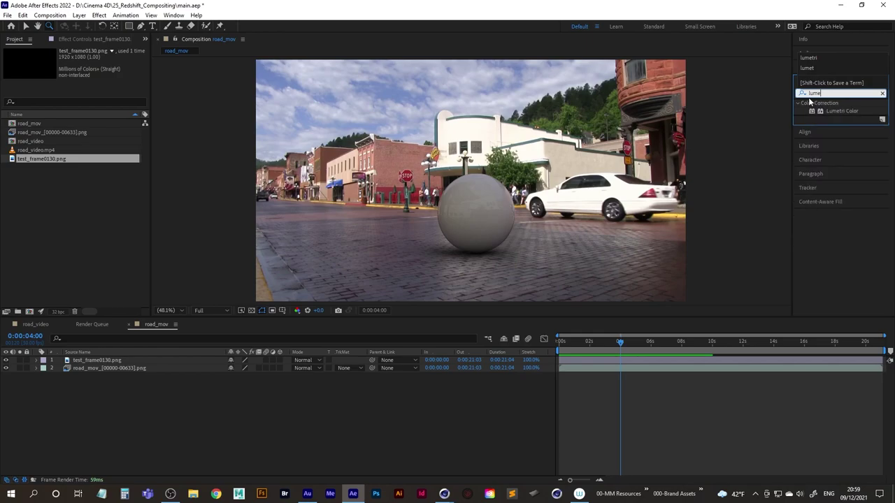
text(tr)
drag(841, 109, 92, 361)
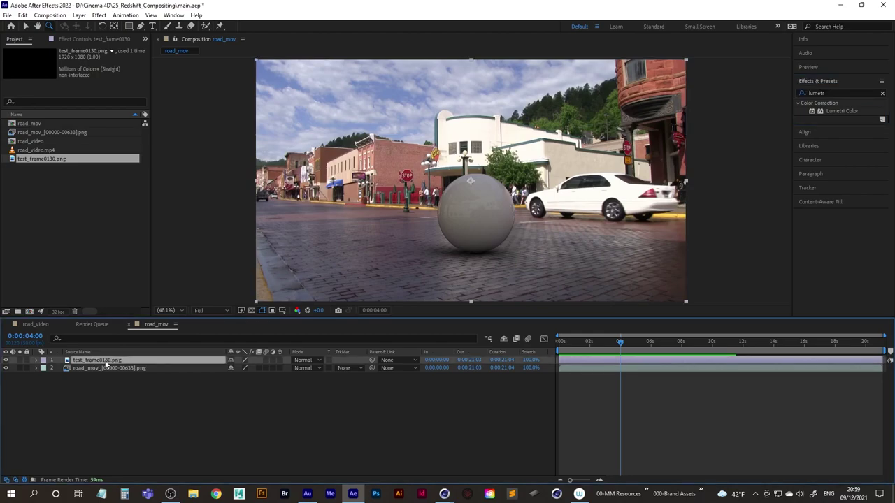
- Test brightening the layer's Exposure under Lumetri Basic Correction
double_click(842, 111)
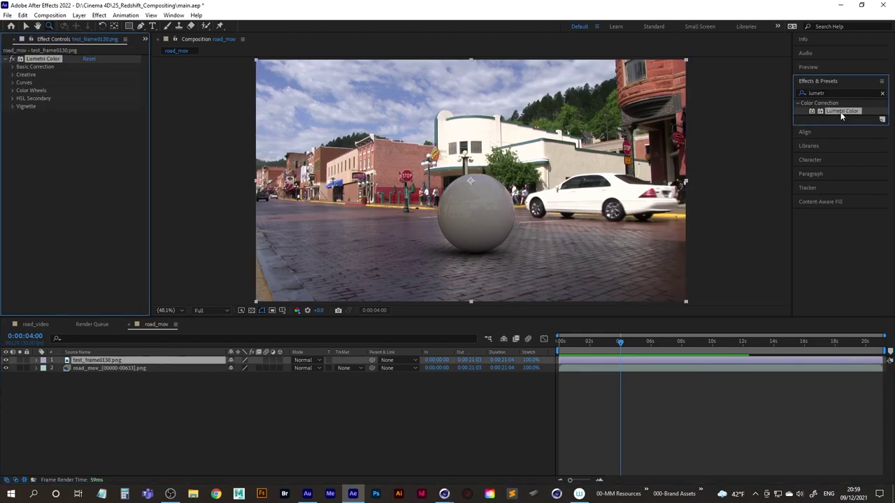
click(13, 67)
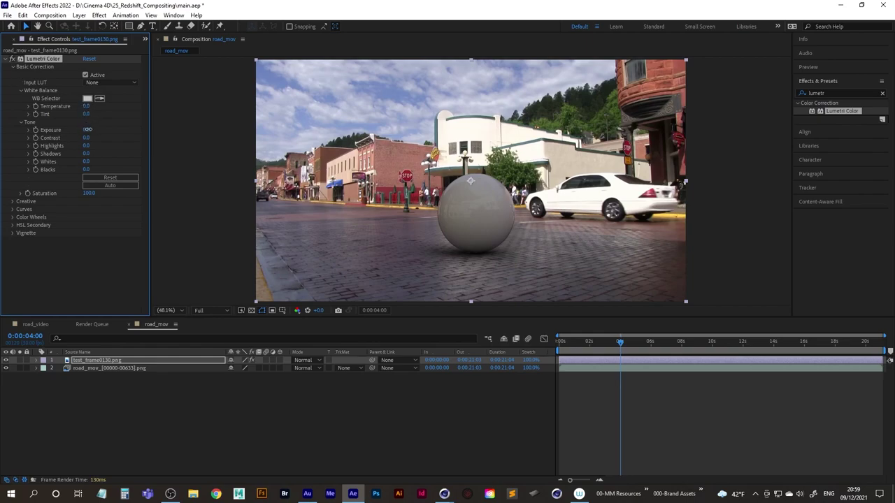
drag(87, 129, 128, 132)
- Undo the Lumetri exposure change back to 0 and return to Cinema 4D
key(ctrl+z)
mouse_move(444, 493)
mouse_move(473, 455)
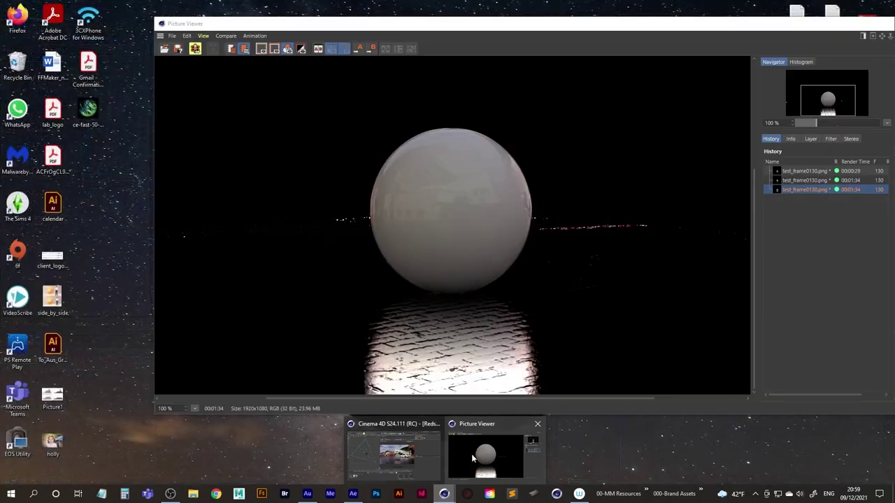
mouse_move(402, 456)
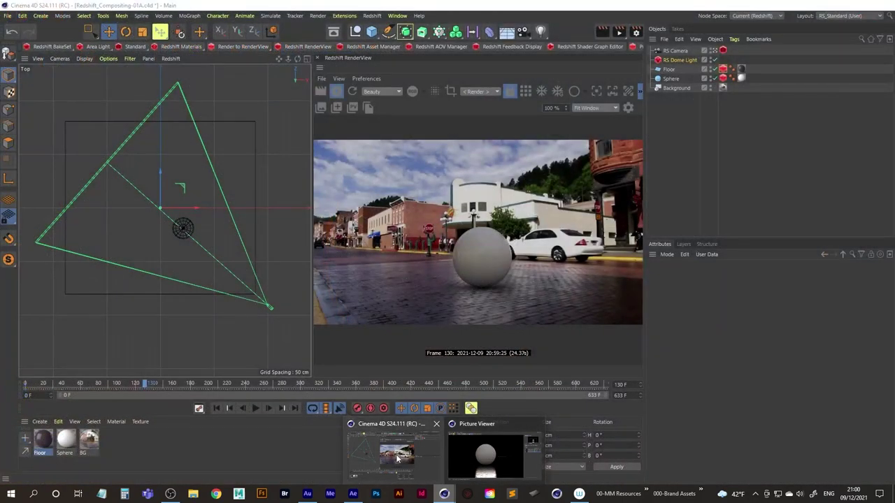
click(396, 454)
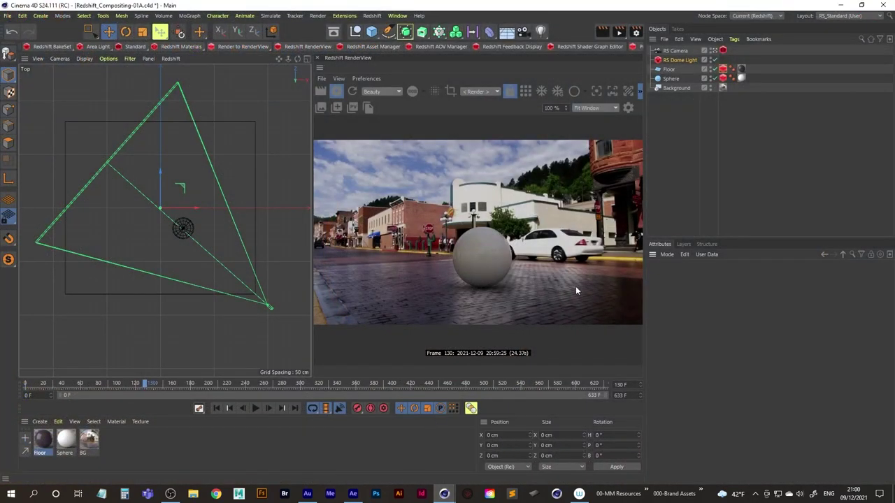
- Set the RS Dome Light's Exposure (EV) to 0.366
click(682, 59)
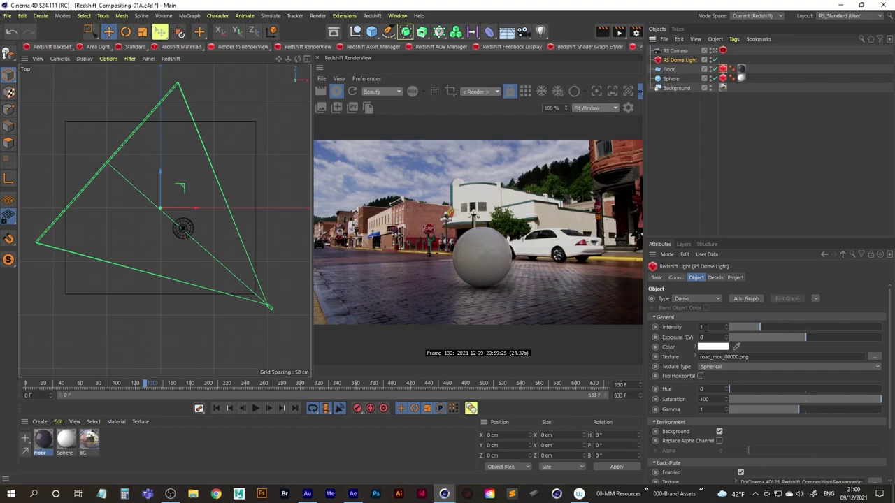
click(832, 335)
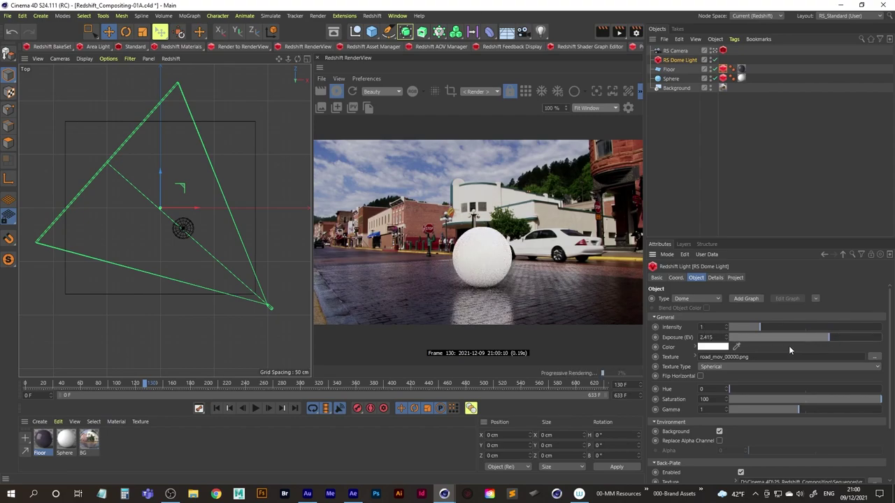
click(805, 338)
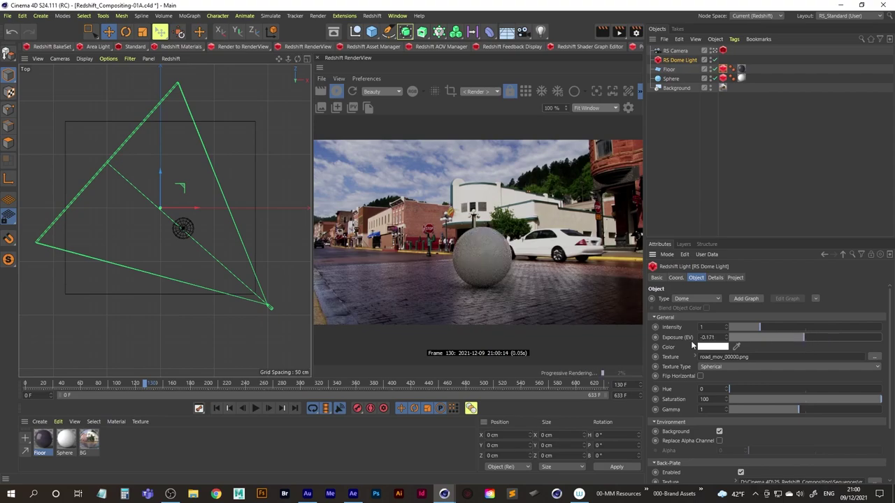
right_click(669, 337)
click(695, 370)
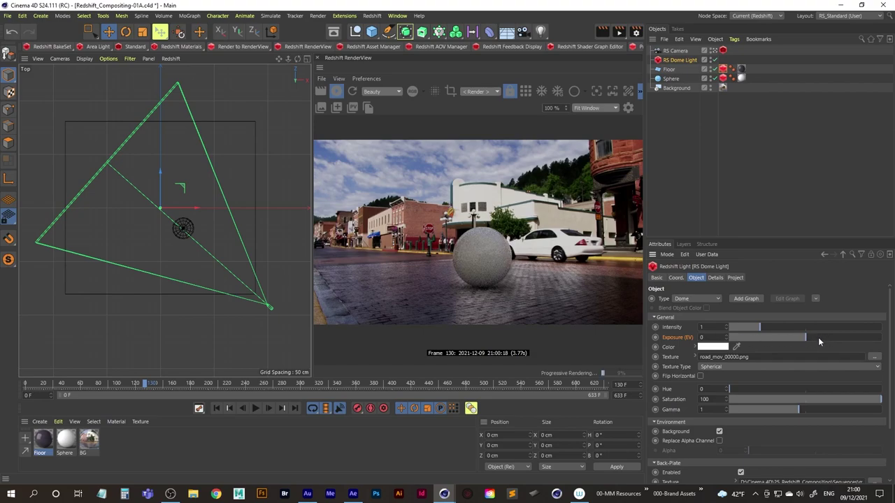
click(820, 337)
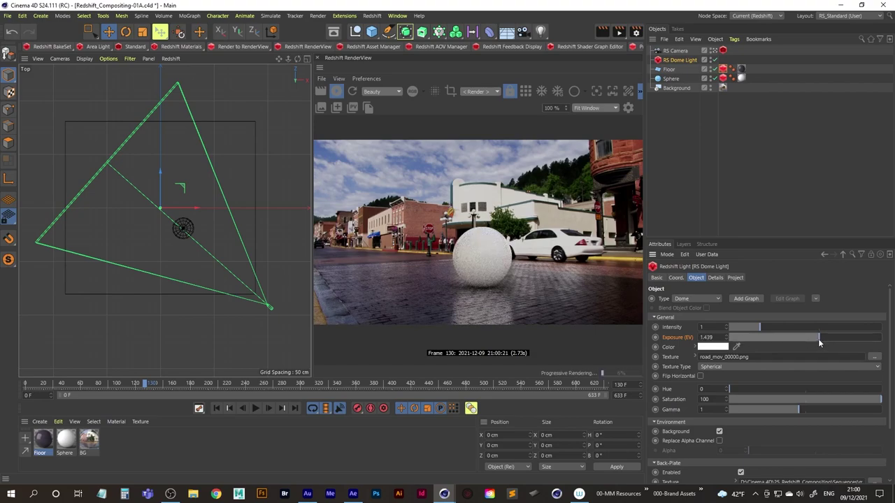
drag(821, 340, 809, 338)
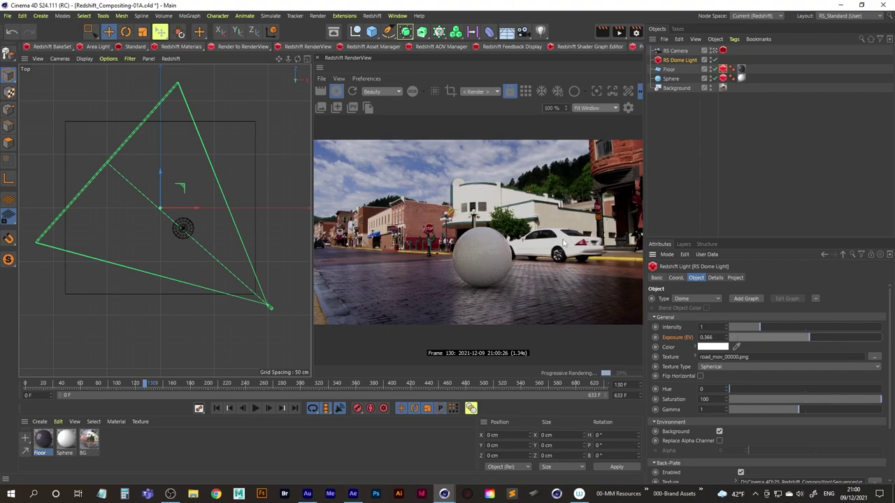
- Scrub the timeline back to around frame 128
click(161, 386)
click(152, 386)
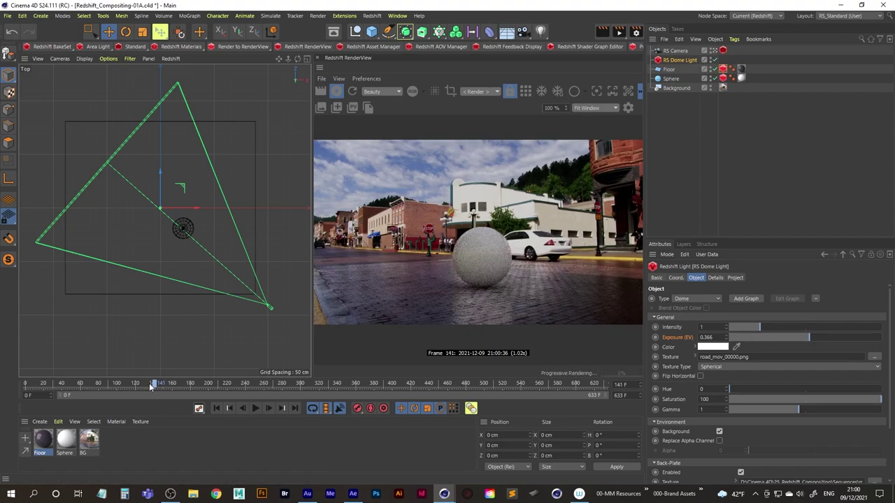
click(144, 386)
click(144, 386)
click(143, 386)
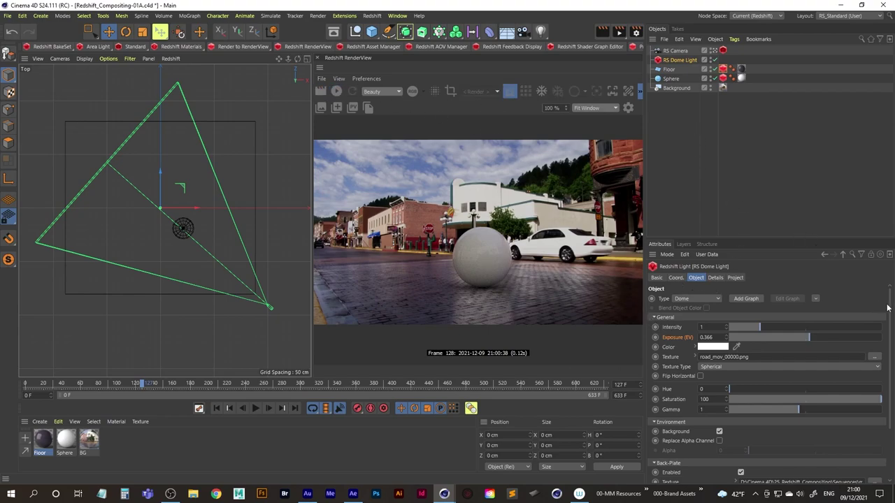
- Stop the Redshift IPR and render frame 127 to the Picture Viewer
scroll(878, 336, down, 3)
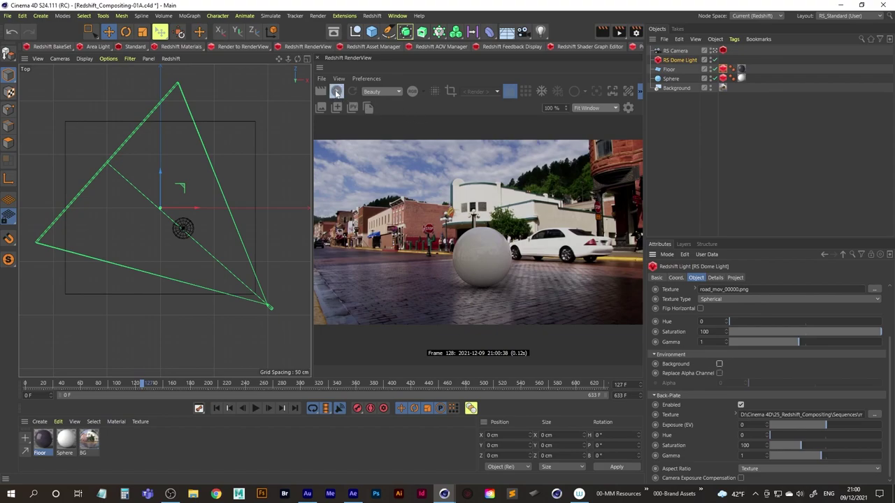
click(337, 93)
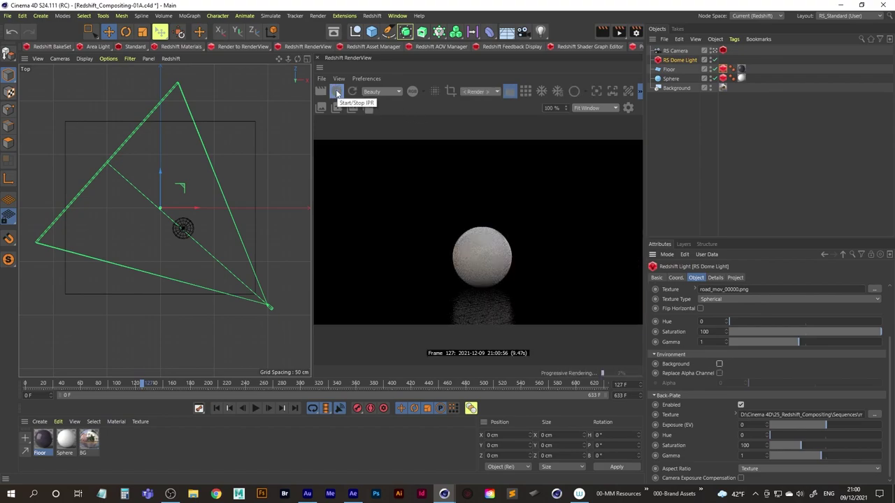
click(336, 93)
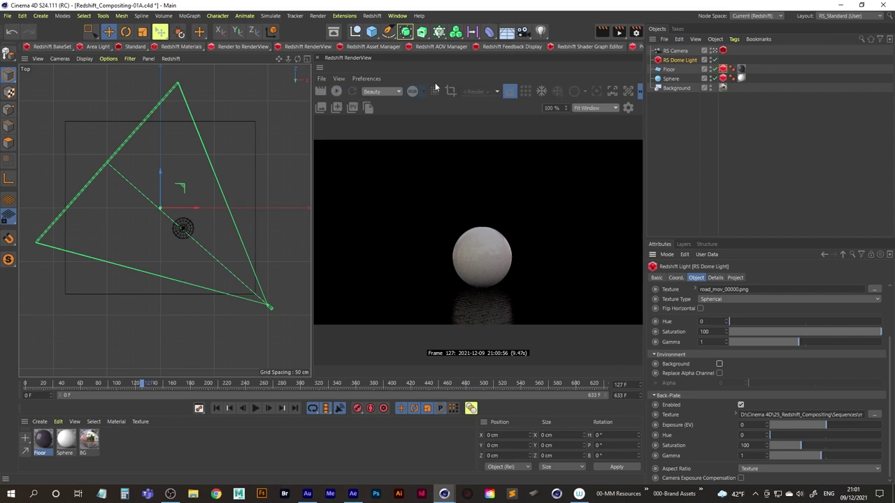
click(620, 34)
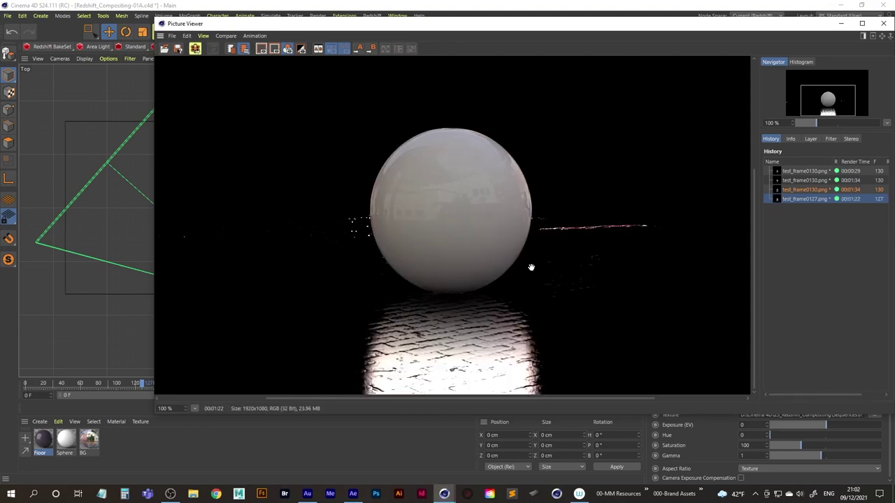
- Compare the test_frame0127 render with an earlier one and nudge the sphere left
click(805, 198)
click(805, 190)
click(807, 200)
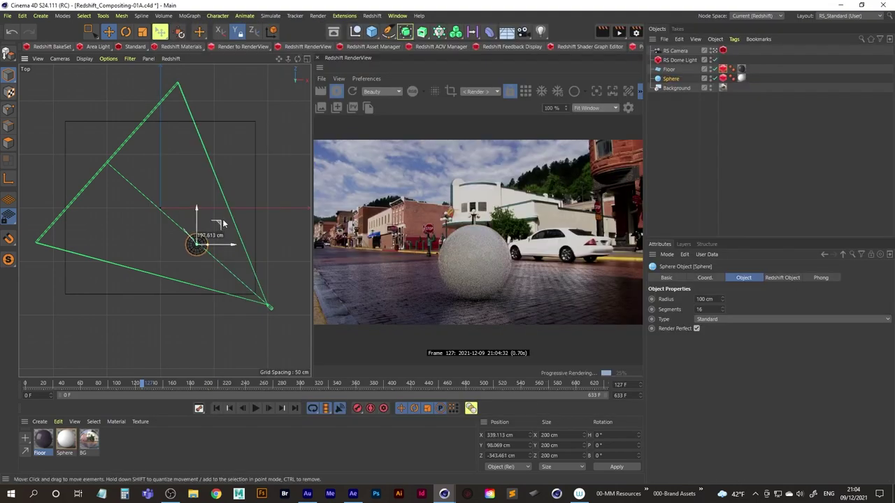
drag(222, 224, 222, 226)
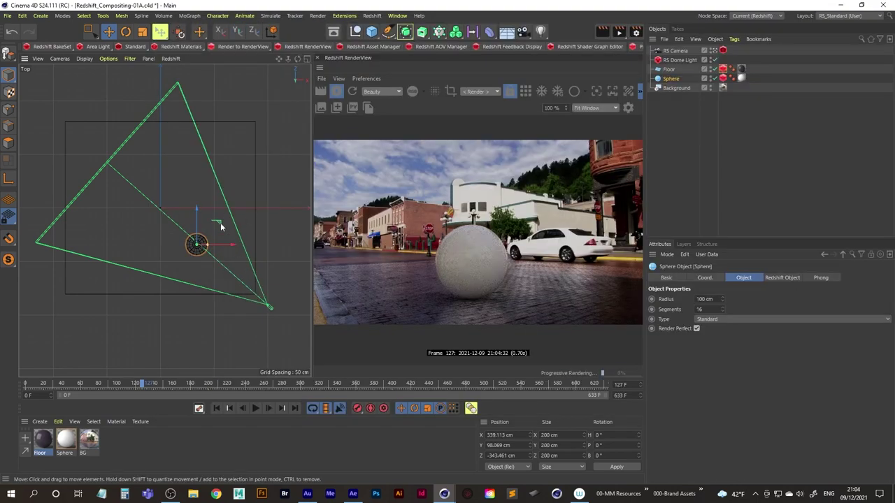
drag(219, 228, 221, 223)
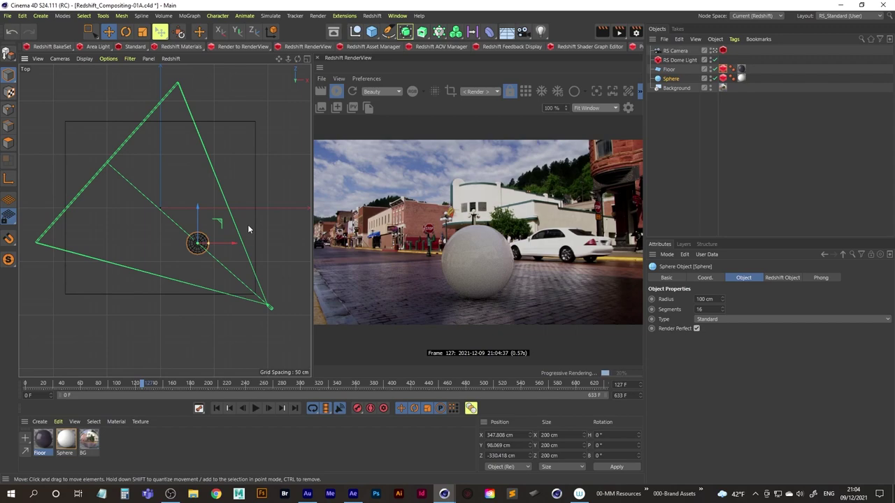
- Delete the Sphere object, stop the IPR and save Redshift_Compositing-01A
click(677, 107)
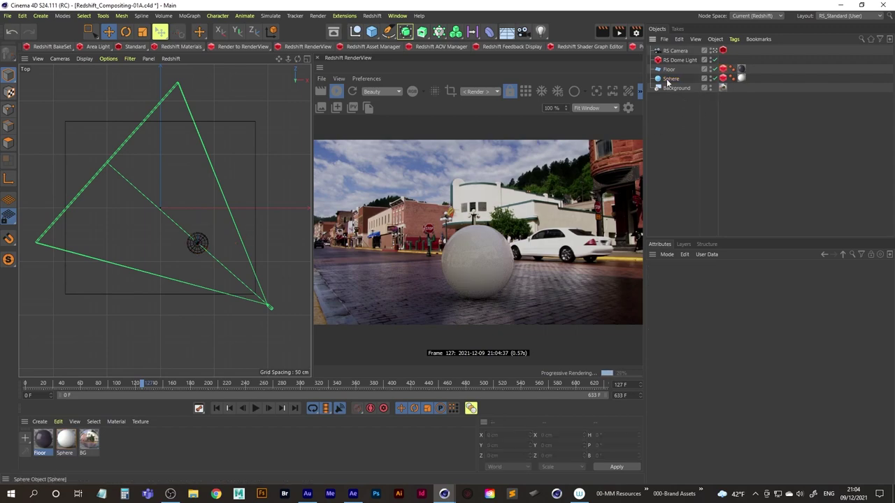
click(670, 79)
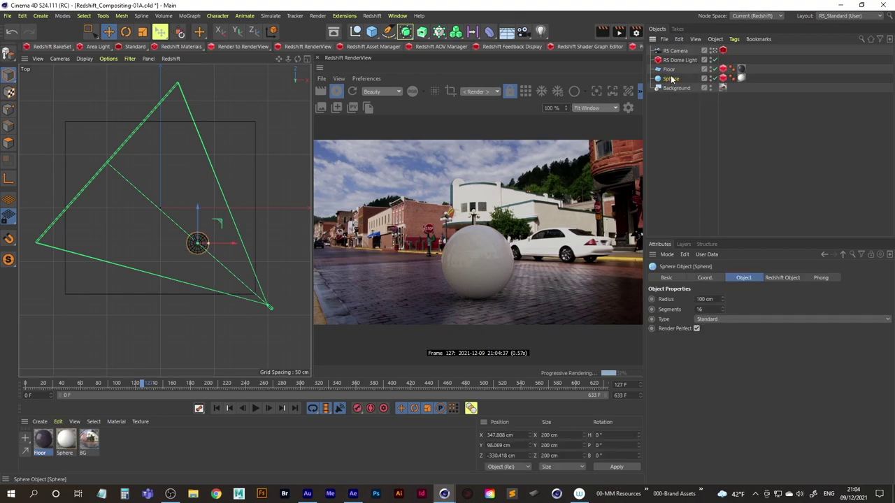
key(Delete)
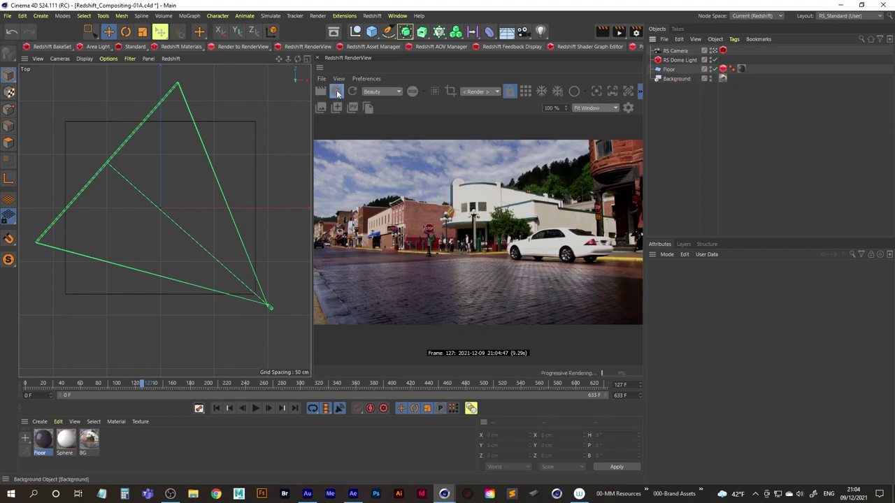
click(336, 91)
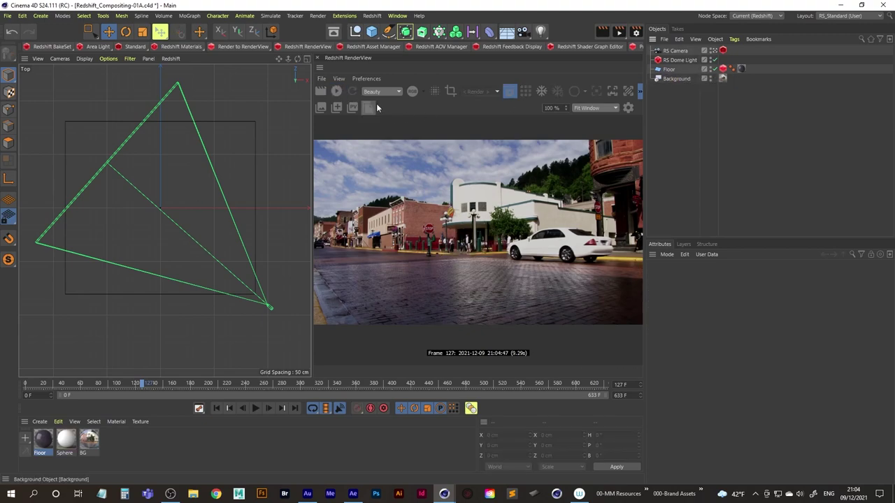
click(7, 15)
click(28, 109)
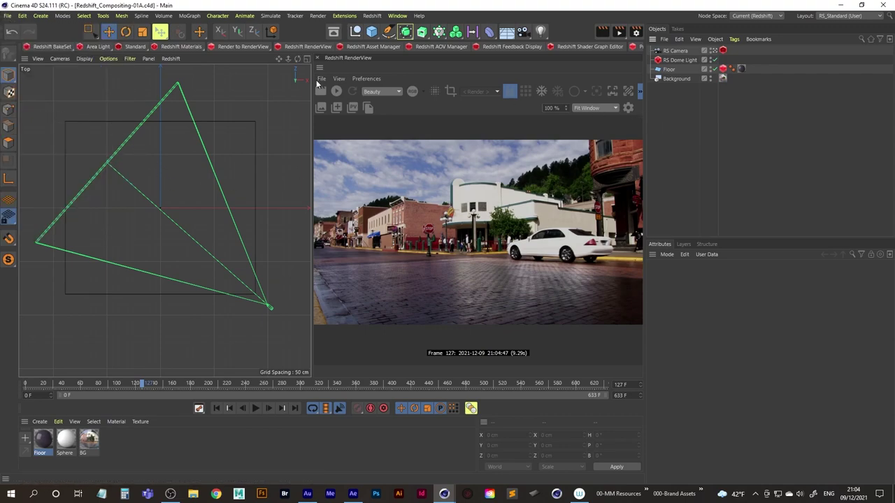
- Open table_dancer_c4d and preview its animation, stopping at frame 44
click(7, 15)
click(28, 35)
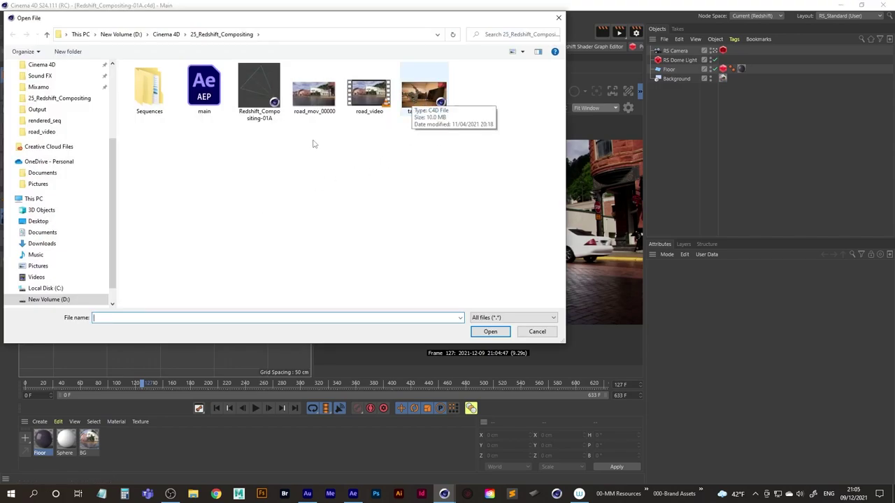
double_click(422, 93)
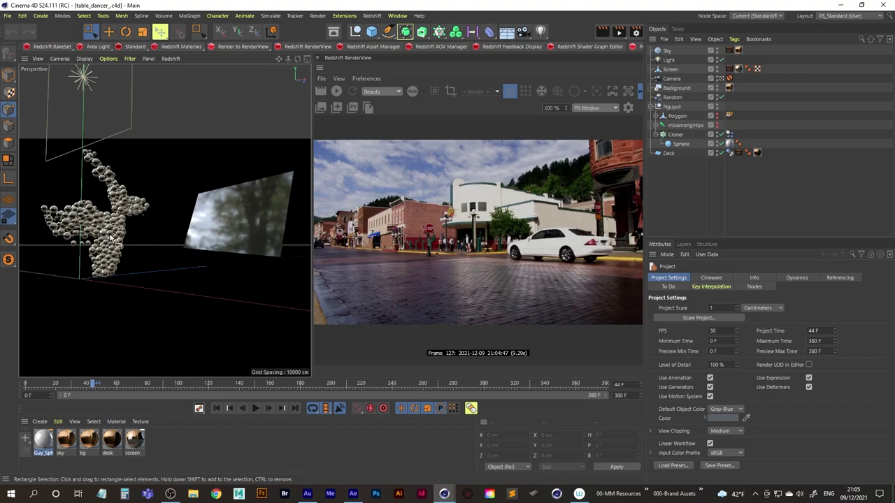
click(216, 409)
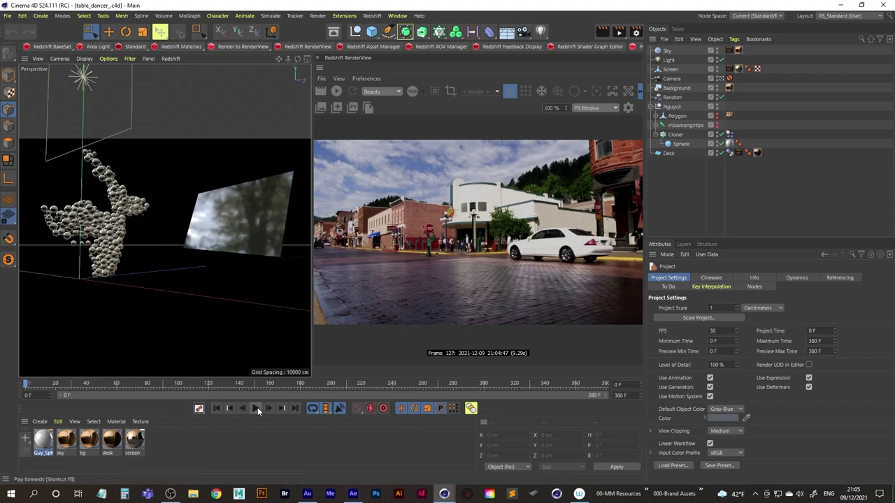
click(255, 408)
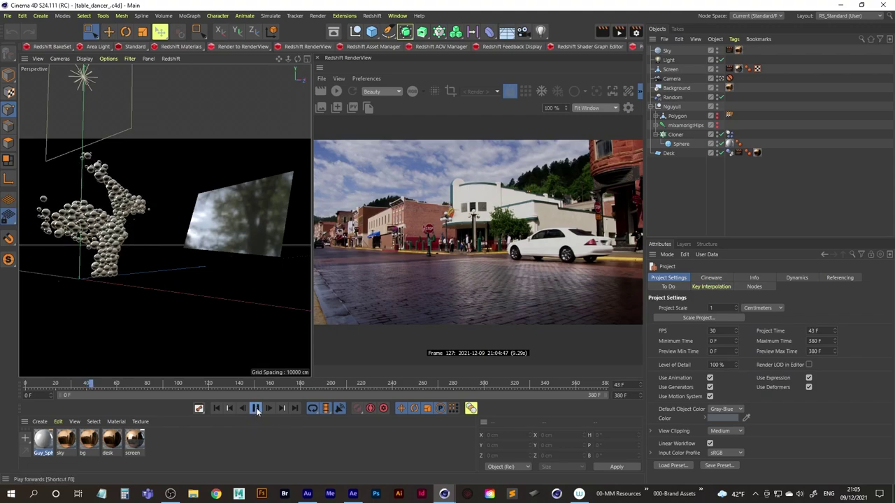
click(255, 408)
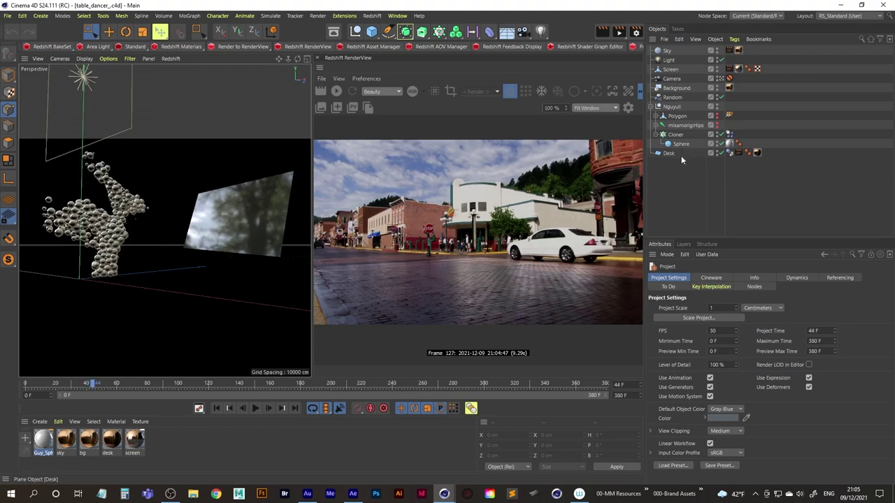
- Select the character's null together with the Random object
click(672, 108)
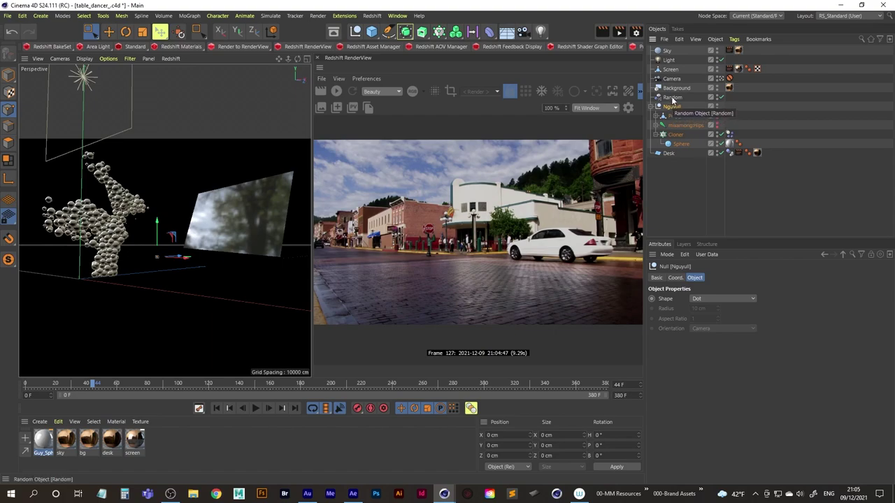
ctrl+click(674, 98)
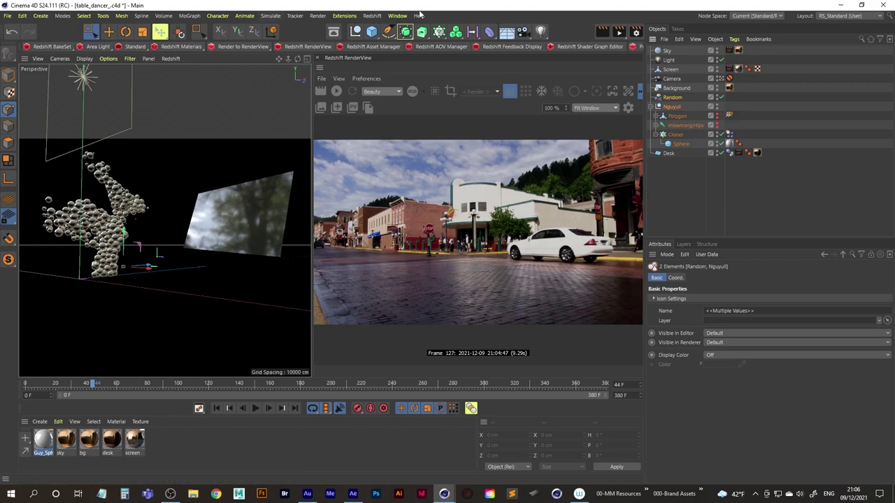
click(398, 15)
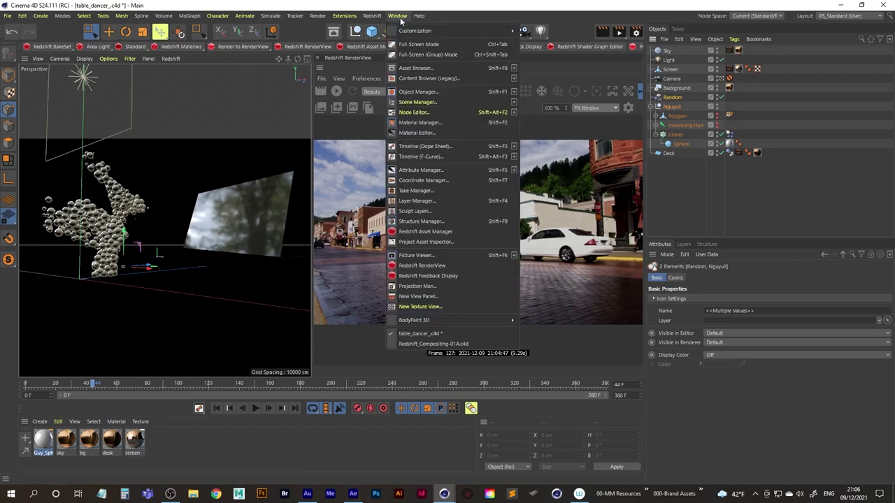
- Paste the character and Random object into Redshift_Compositing-01A and play from frame 0
click(433, 344)
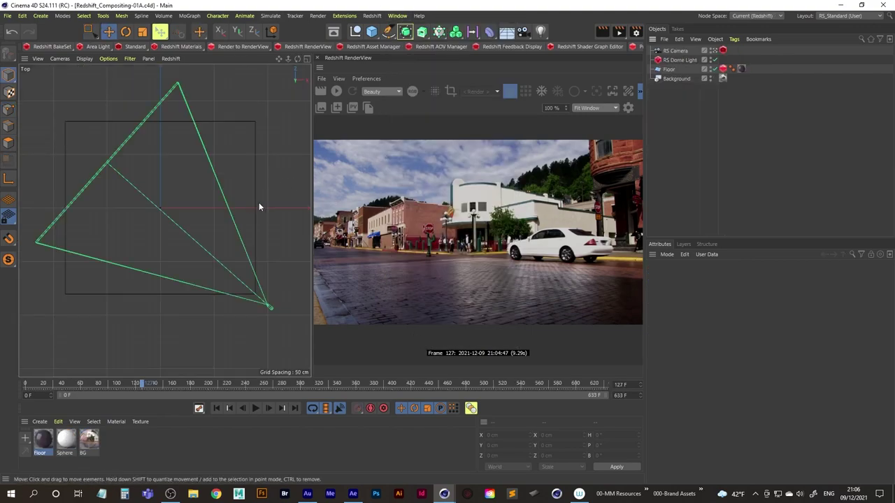
key(ctrl+v)
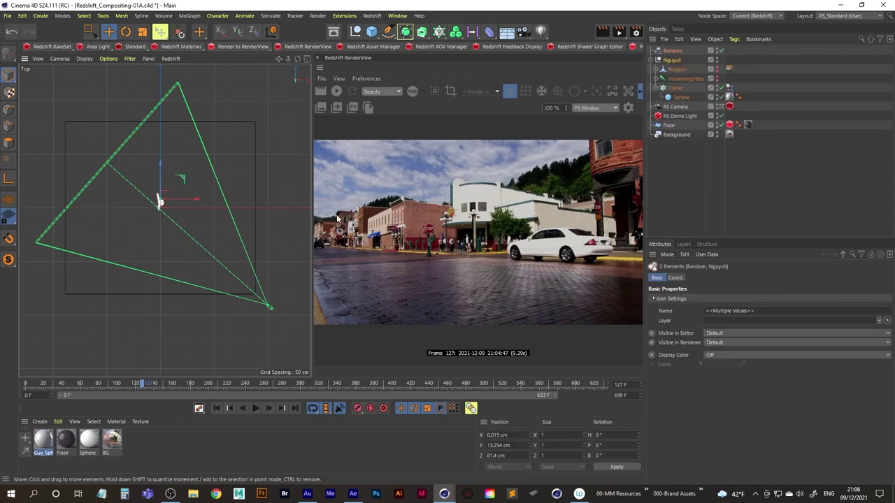
click(216, 409)
click(255, 407)
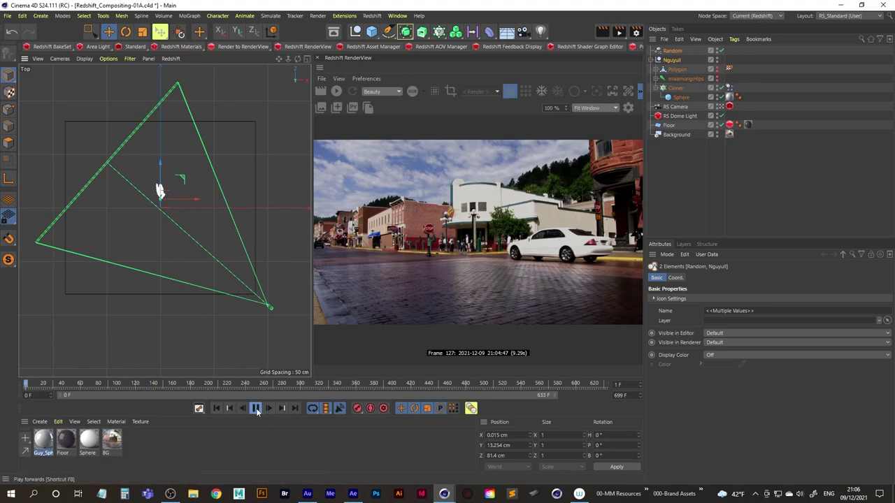
click(256, 409)
- Through the render camera, replay to frame 43, then zoom and orbit onto the figure
key(F1)
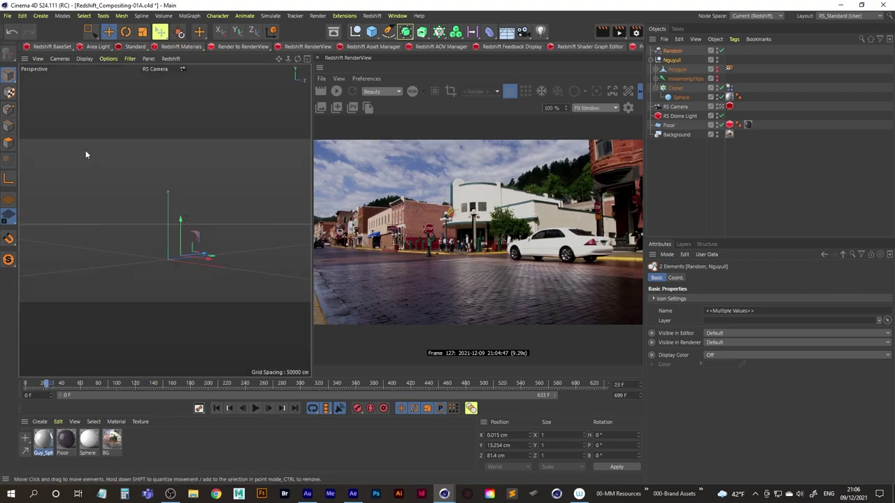
click(217, 409)
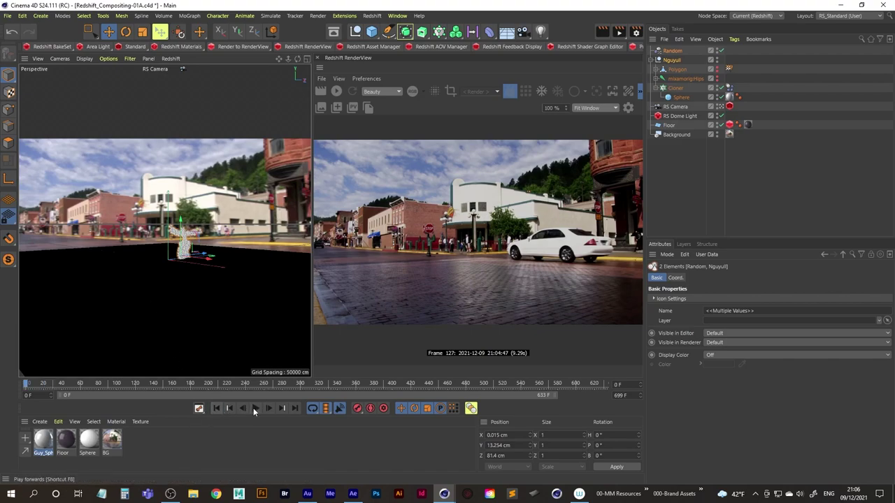
click(253, 408)
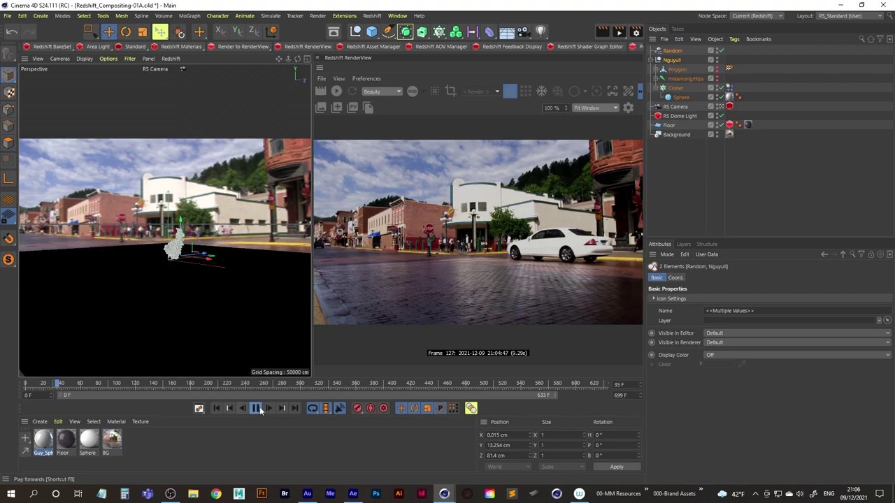
click(258, 407)
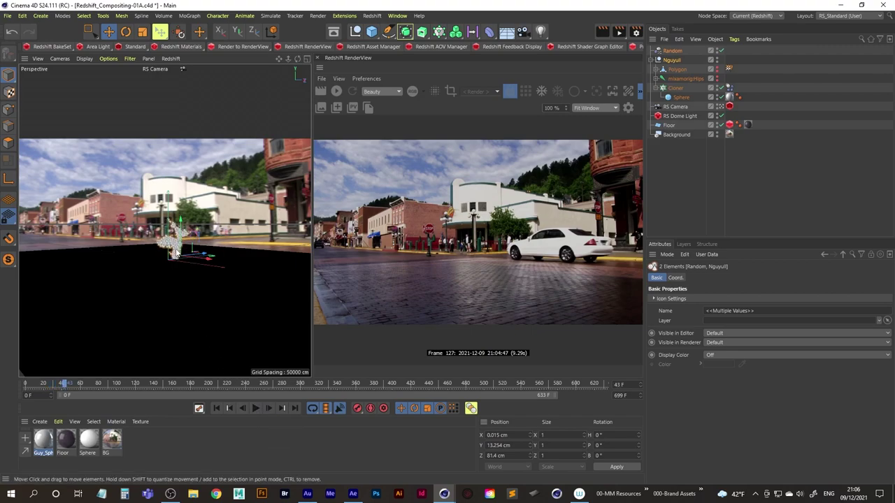
scroll(180, 254, up, 8)
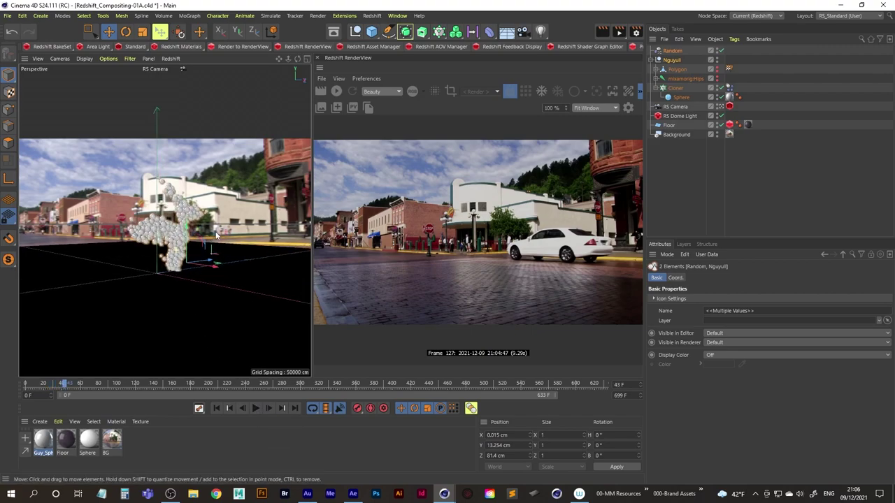
alt+drag(188, 250, 176, 267)
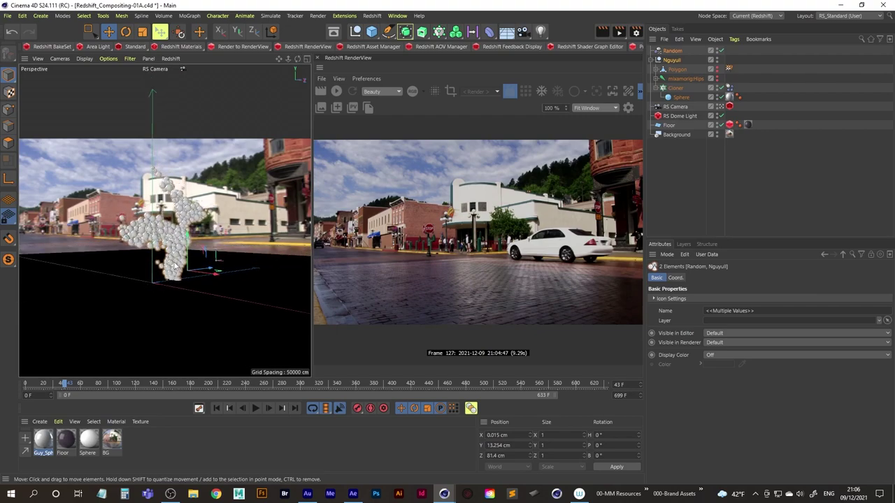
- Shrink the Floor plane to 16% size and play the animation to frame 146
click(670, 125)
click(142, 32)
drag(168, 279, 90, 337)
alt+drag(162, 288, 176, 277)
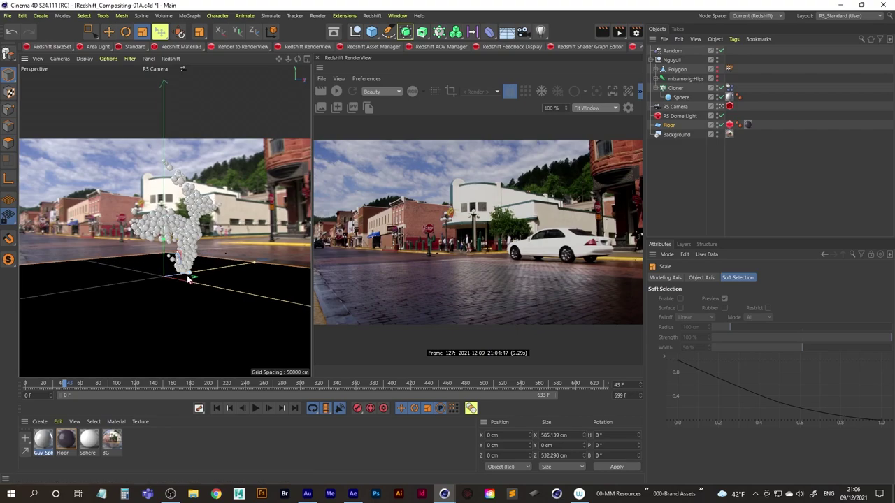
click(687, 170)
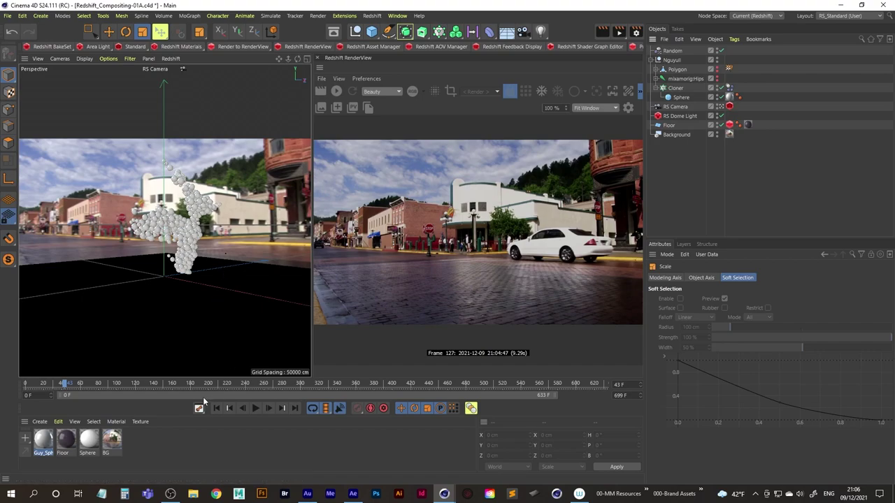
click(216, 409)
click(256, 408)
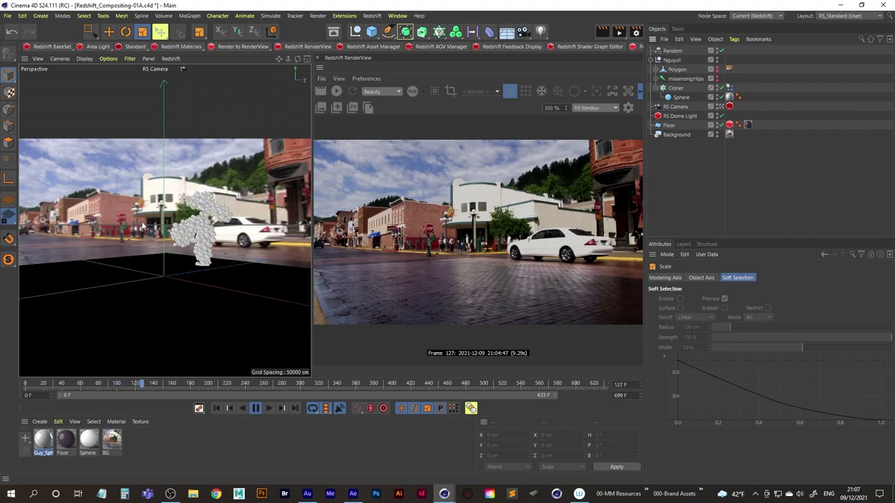
click(255, 408)
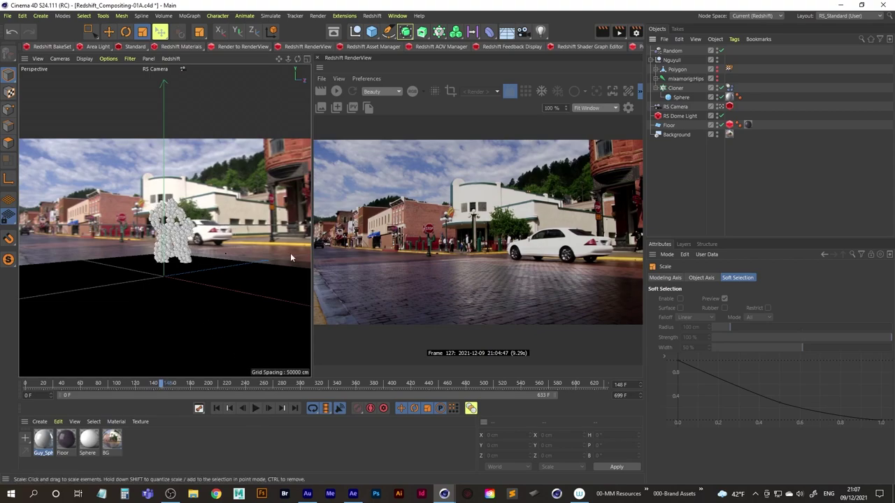
- Move the Floor plane beneath the sphere character
click(210, 268)
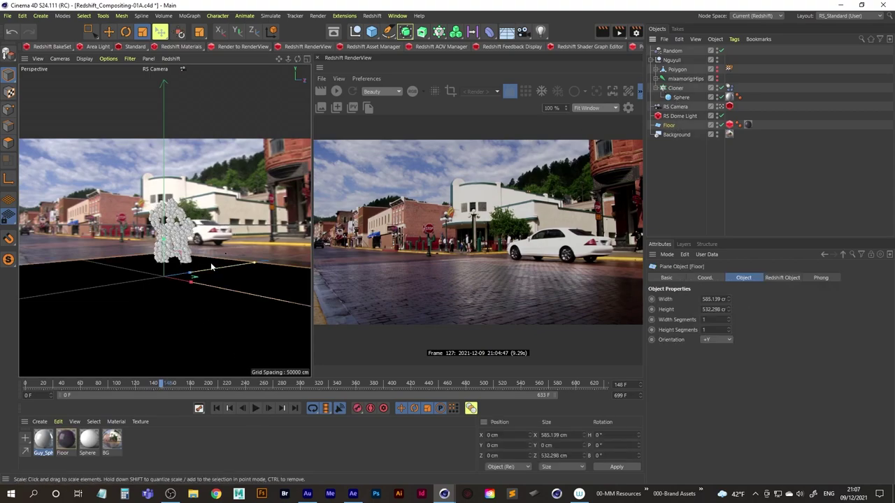
key(e)
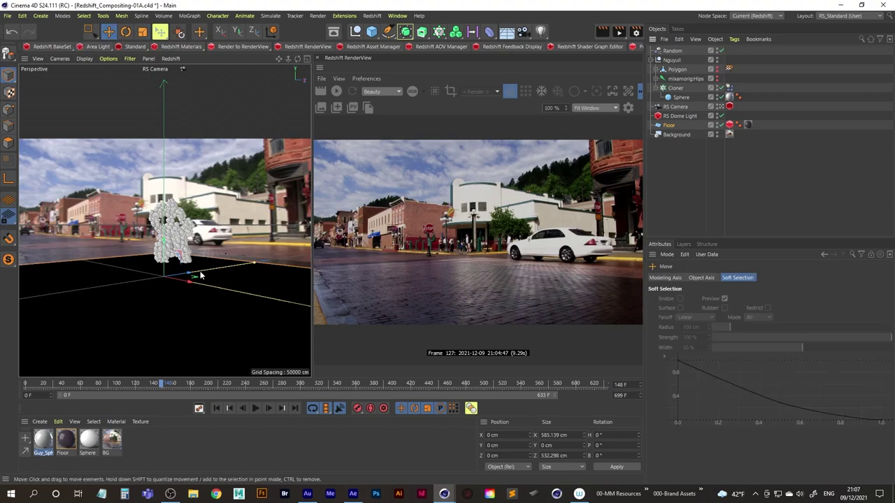
mouse_move(196, 281)
mouse_down()
mouse_move(233, 260)
mouse_move(200, 270)
mouse_up()
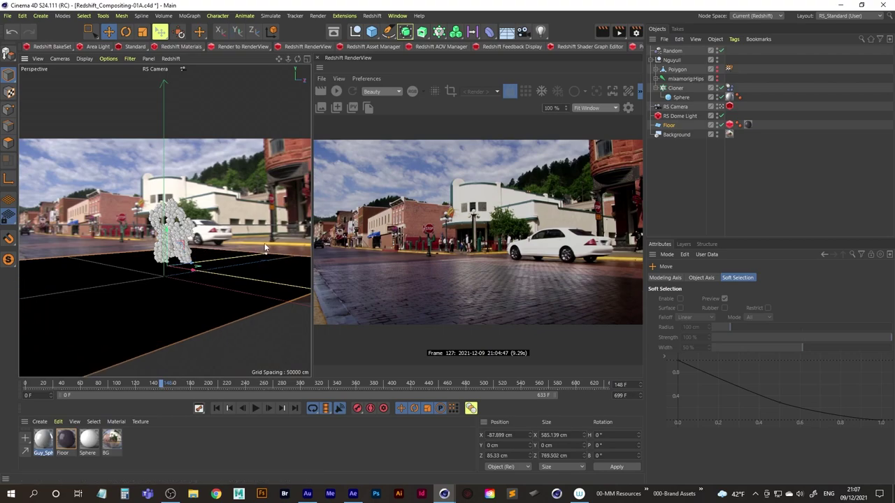
drag(199, 270, 233, 260)
- In the Top view, widen and scale the Floor up to about 1463 × 1144 cm
middle_click(240, 170)
middle_click(240, 173)
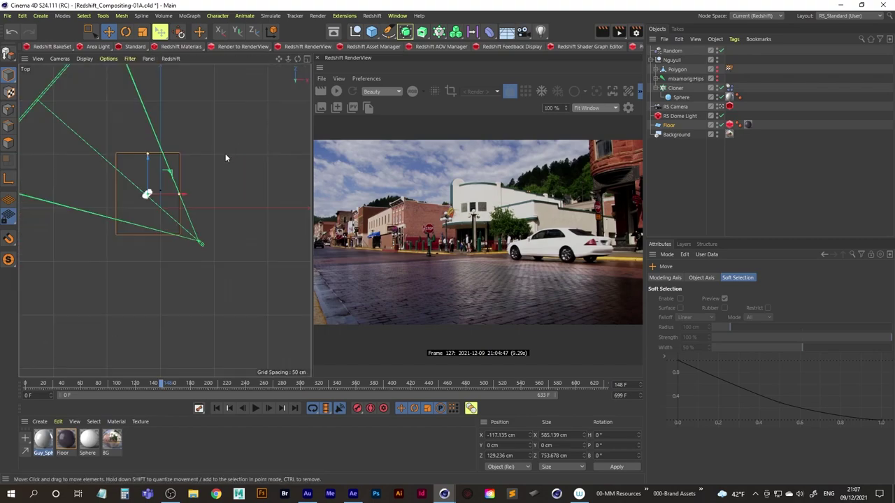
drag(180, 194, 199, 193)
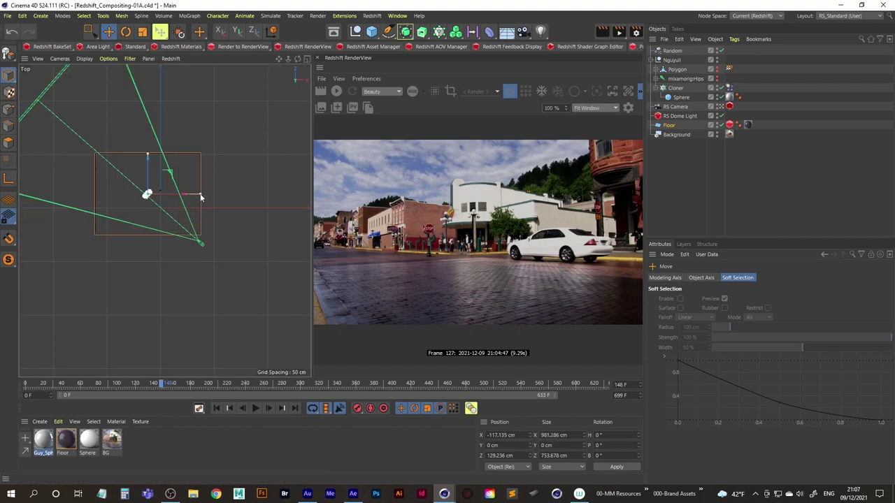
click(142, 31)
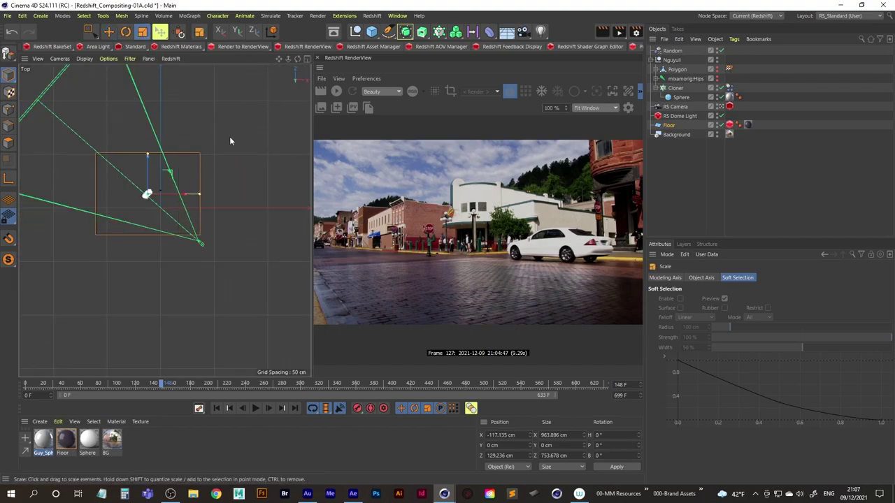
drag(229, 136, 403, 81)
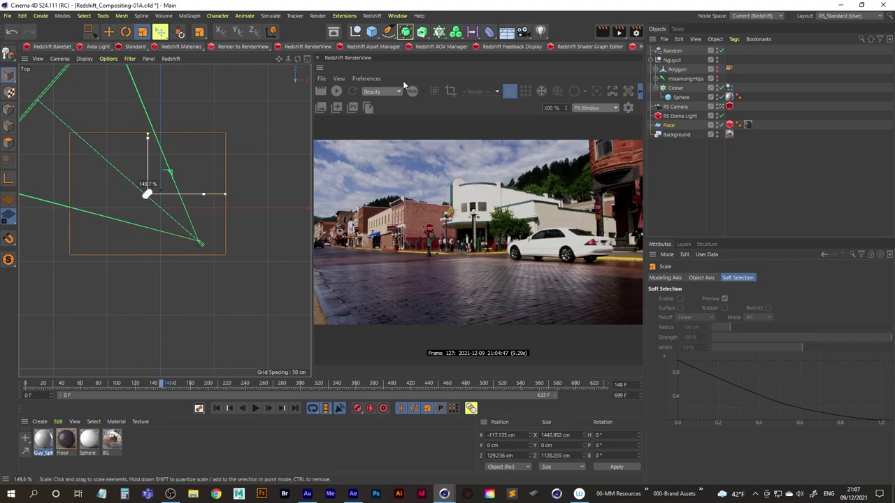
key(9)
middle_click(178, 172)
middle_click(92, 150)
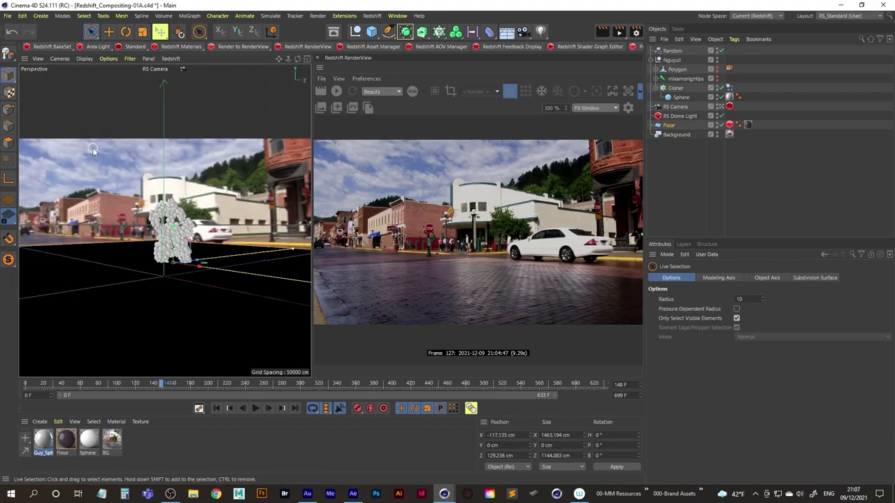
- Preview the animation, then set the preview range end frame to 565
click(253, 410)
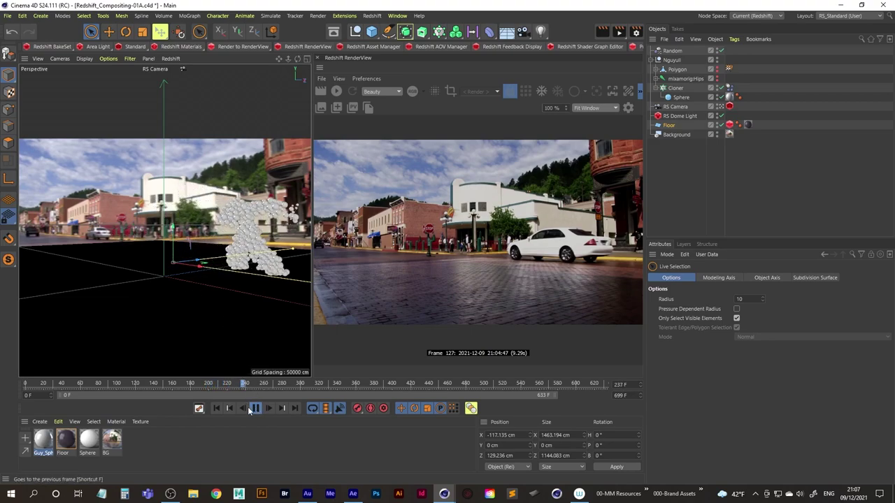
key(F8)
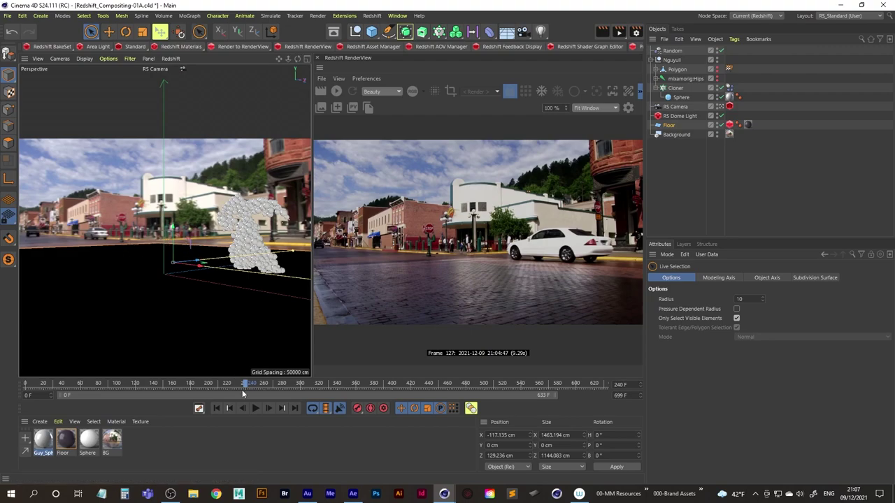
click(255, 409)
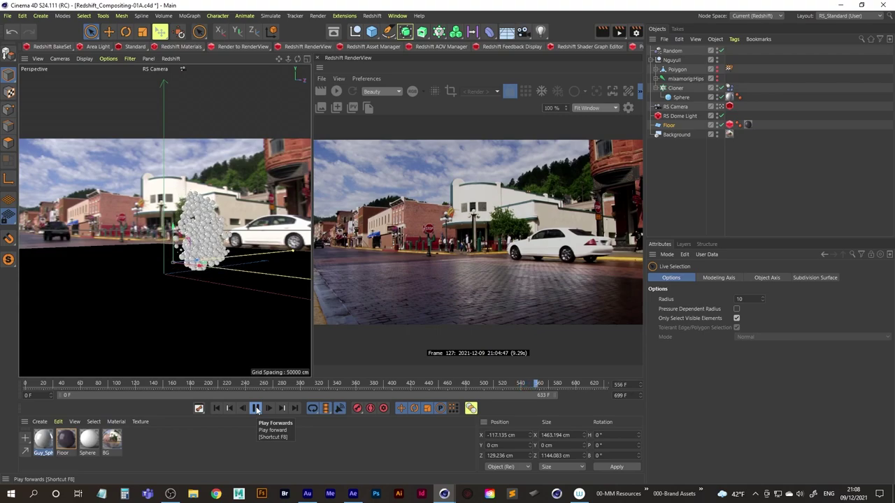
click(256, 408)
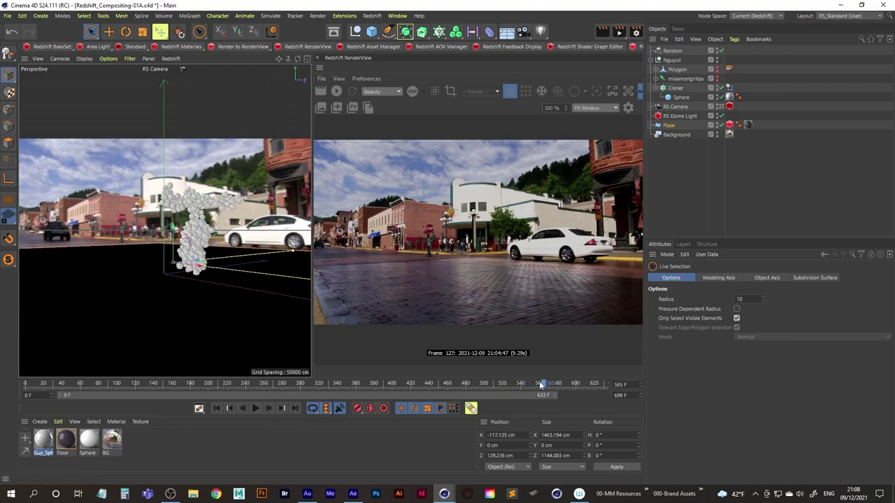
click(626, 395)
key(Return)
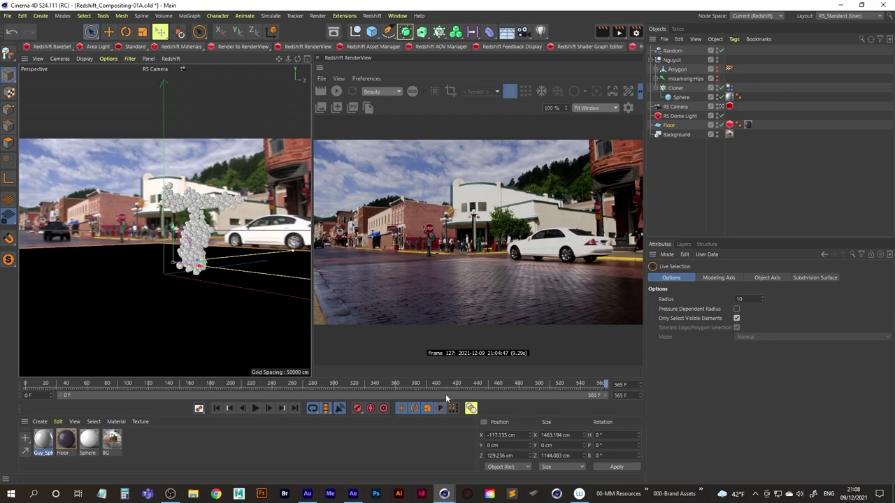
- Replay the character animation from the first frame and stop at frame 45
click(216, 408)
click(256, 410)
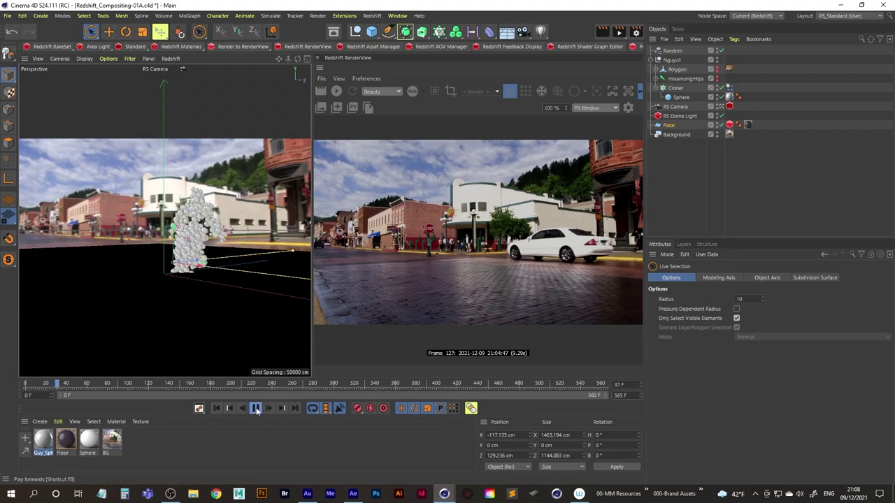
click(256, 409)
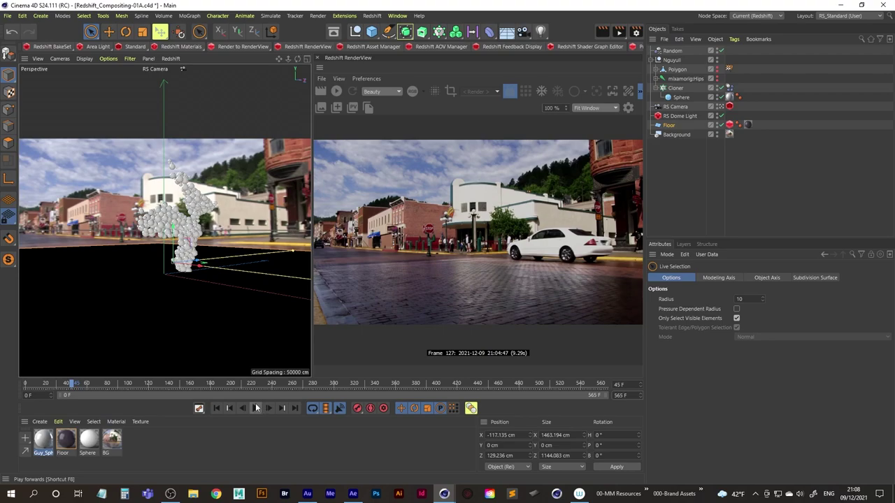
- Delete the Guy_Spheres material tag from the sphere and the Guy_Spheres material itself
click(730, 97)
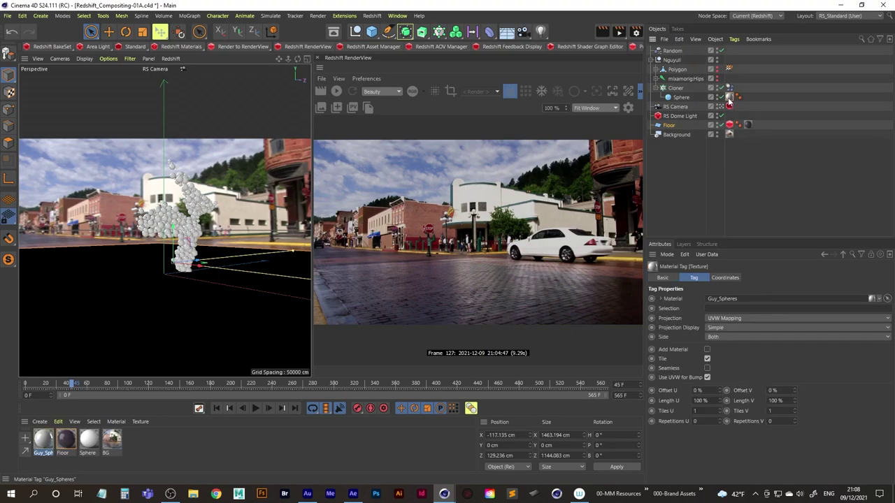
key(Delete)
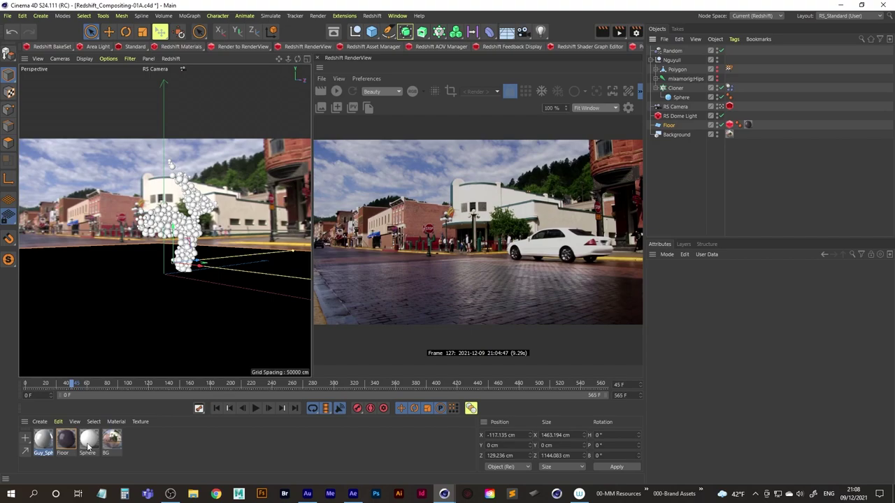
click(42, 446)
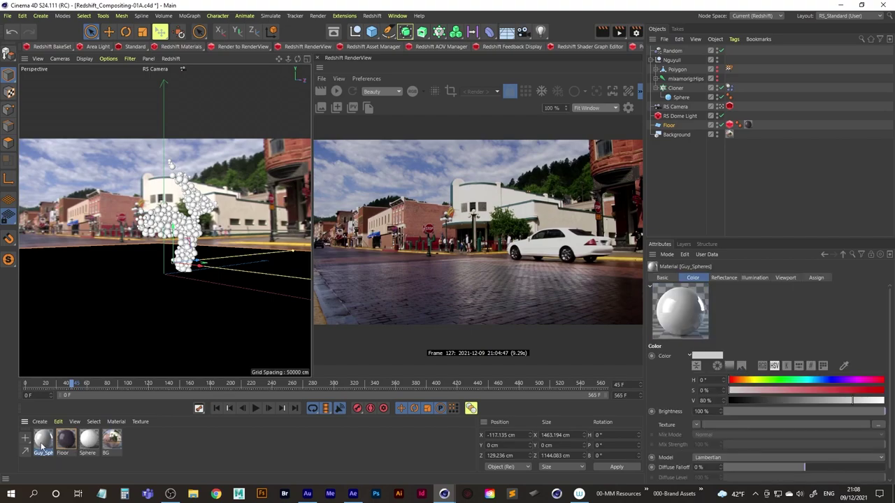
key(Delete)
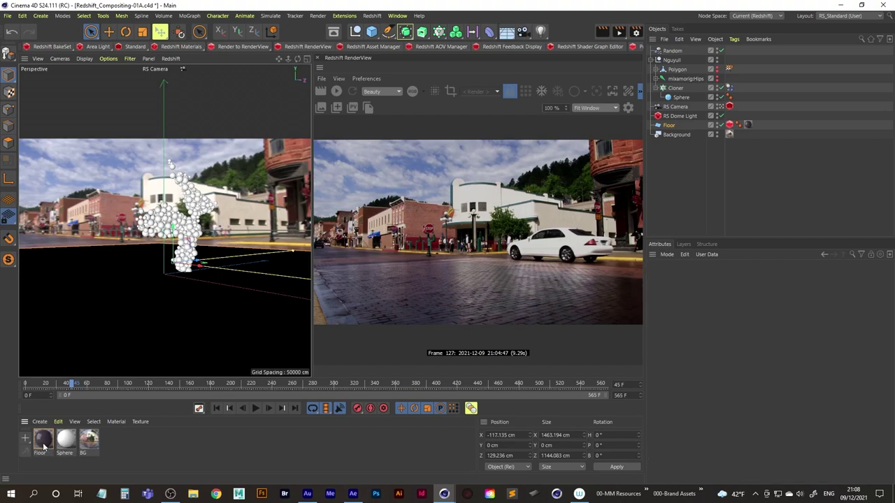
- Apply the Sphere material to the cloned Sphere object and save the project
click(65, 440)
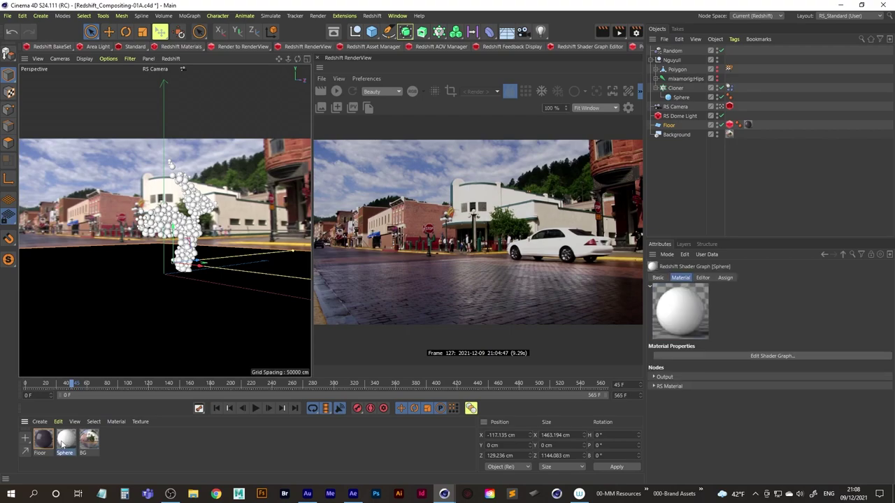
drag(609, 198, 682, 97)
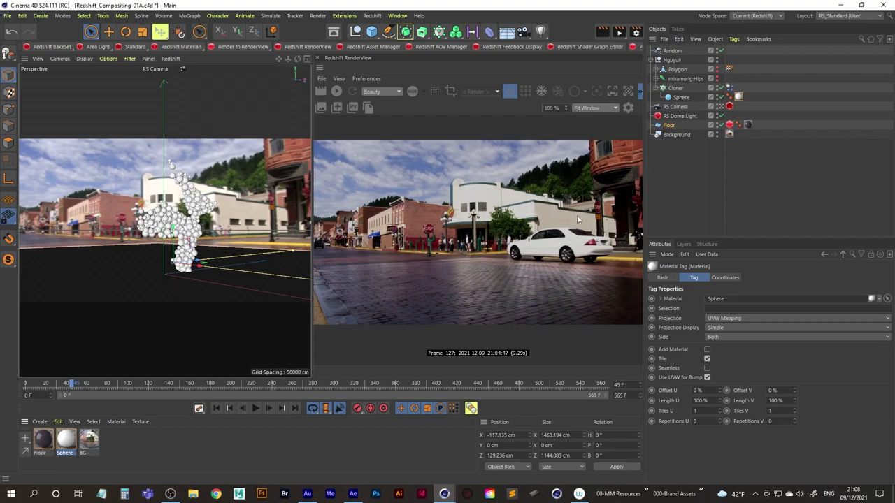
click(337, 92)
click(7, 15)
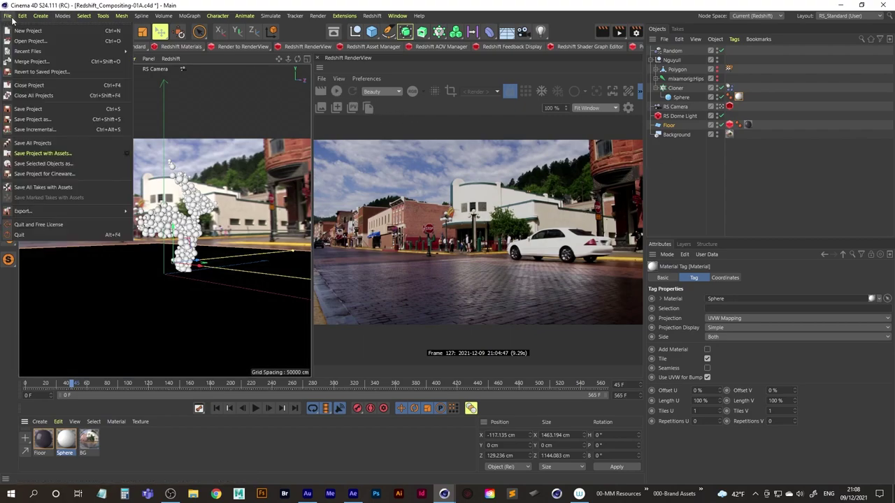
click(31, 110)
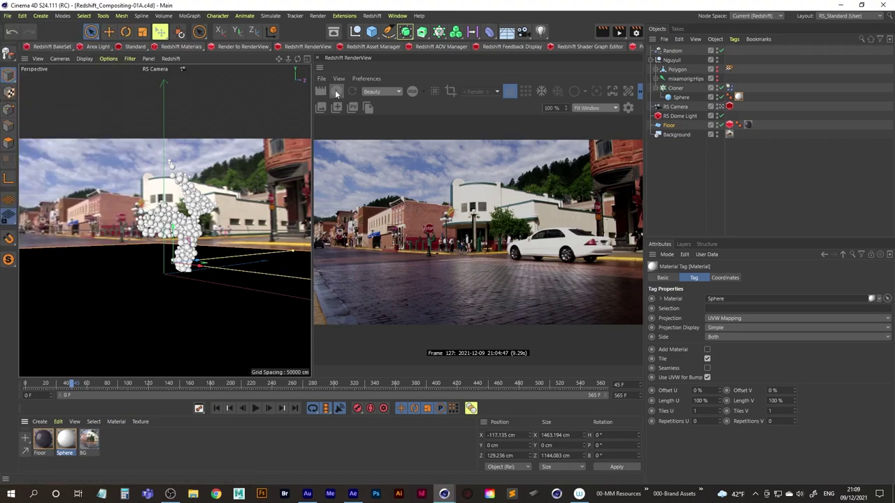
- Start the Redshift render and inspect the Sphere material's RS Material node in its Shader Graph
click(336, 93)
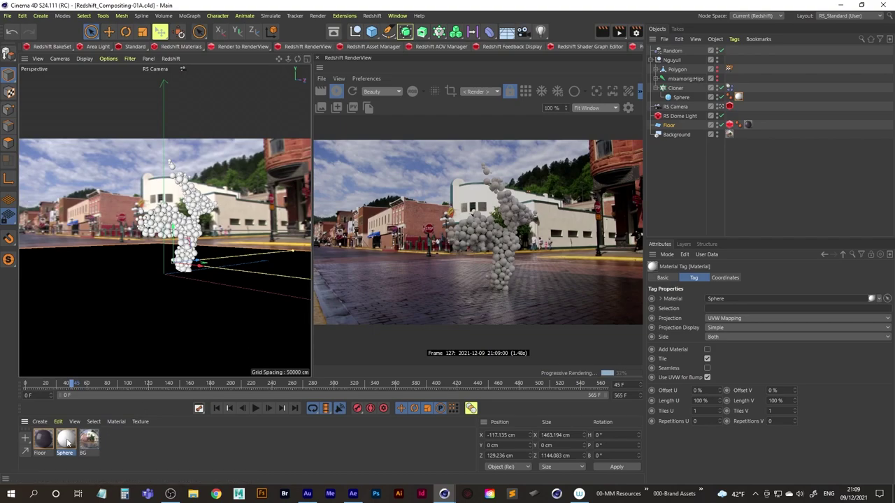
click(130, 451)
double_click(66, 439)
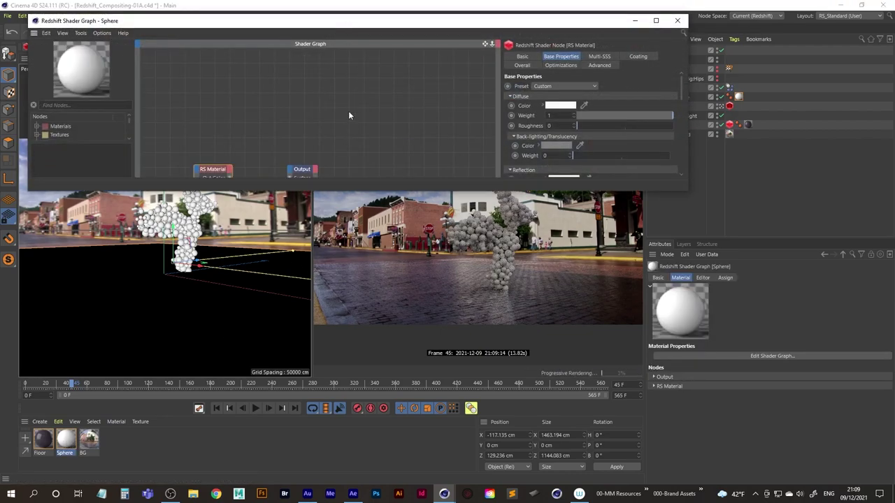
click(253, 104)
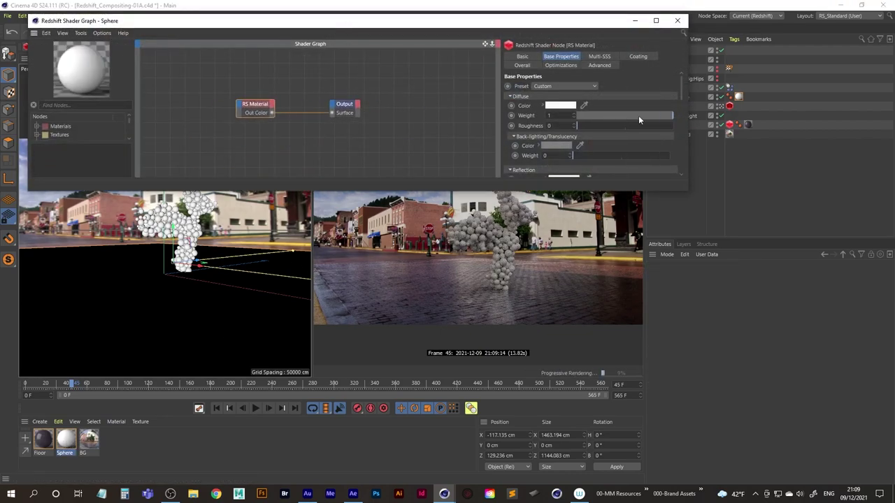
drag(681, 87, 685, 120)
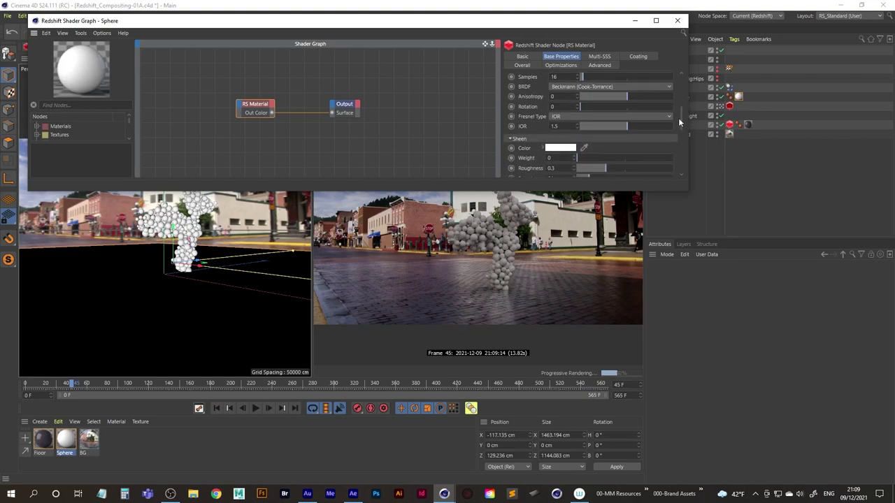
click(677, 21)
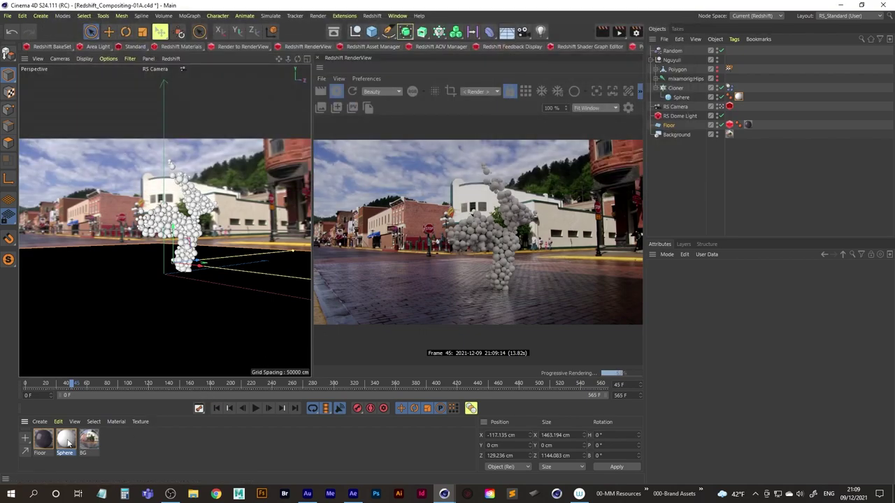
- Duplicate the Sphere object twice inside the Cloner
click(681, 98)
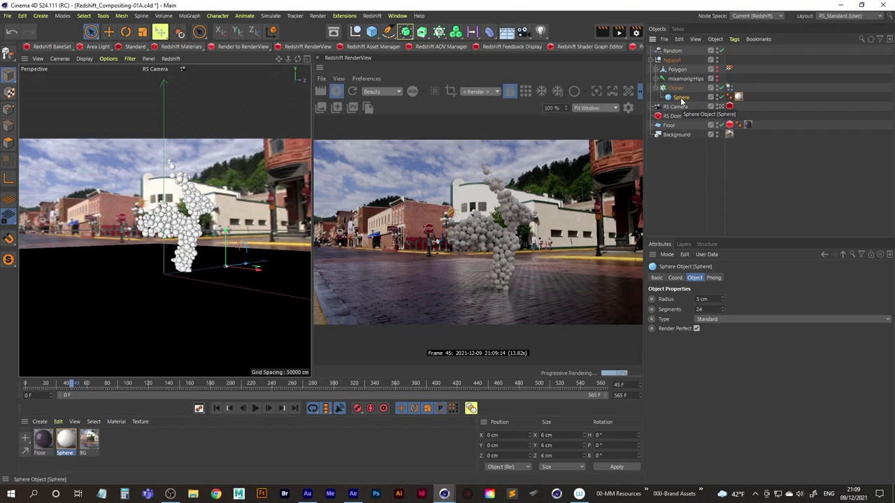
ctrl+drag(681, 101, 686, 91)
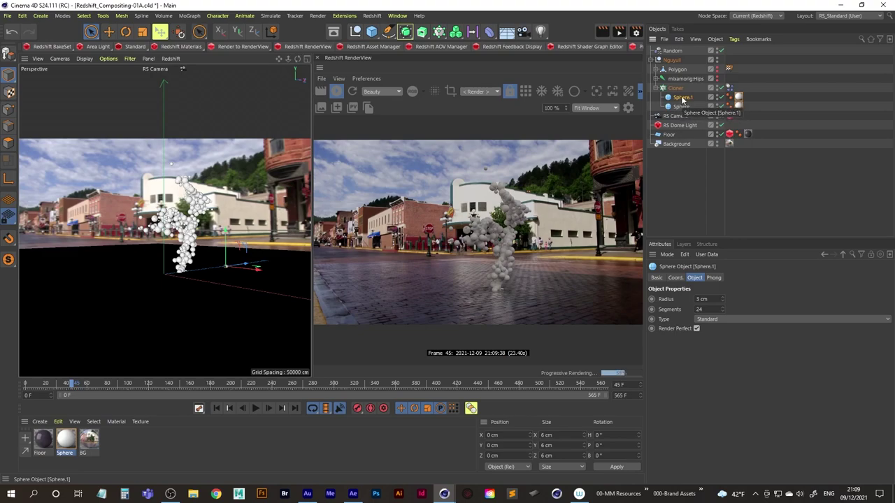
ctrl+drag(683, 98, 675, 89)
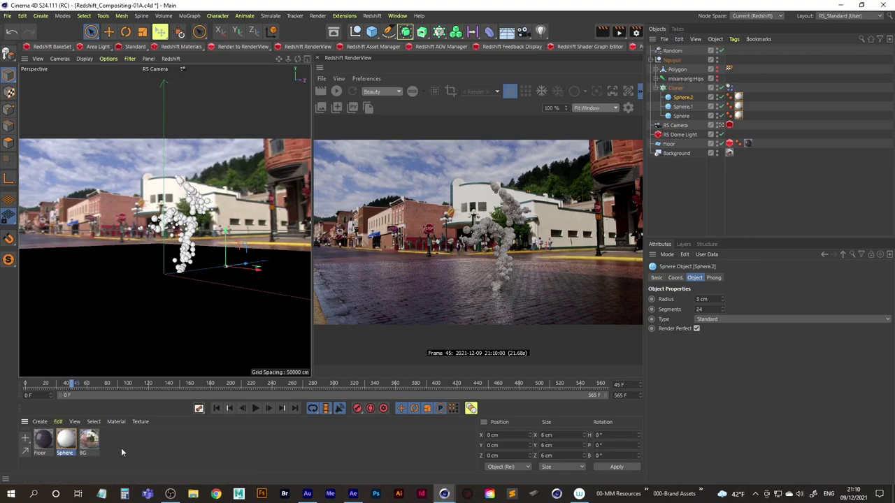
- Make two renamed copies of the Sphere material and open the first copy's diffuse colour
ctrl+drag(66, 440, 88, 440)
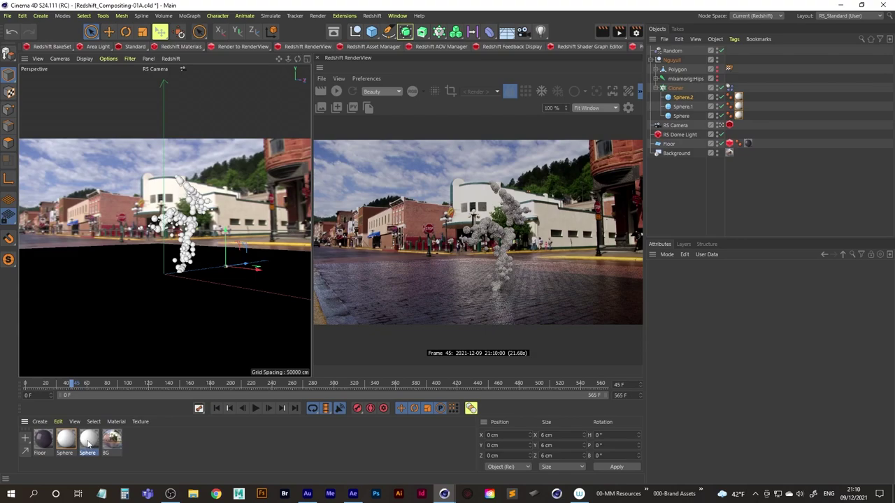
double_click(89, 452)
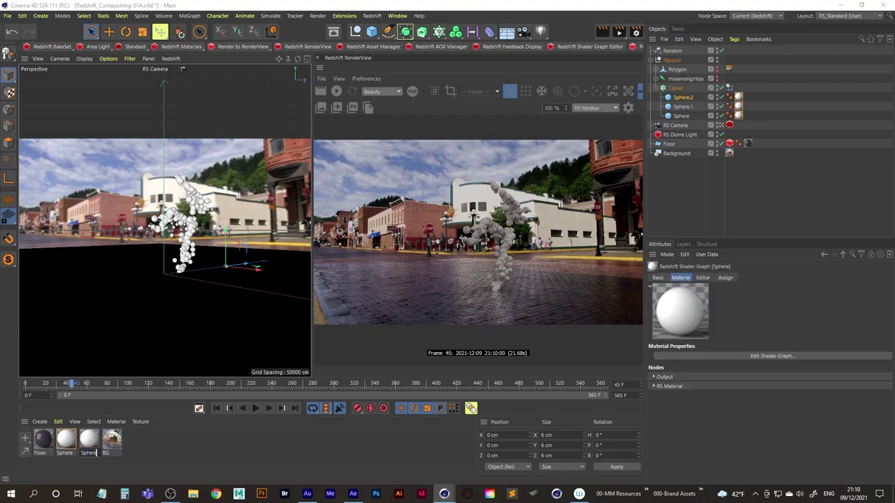
text(_)
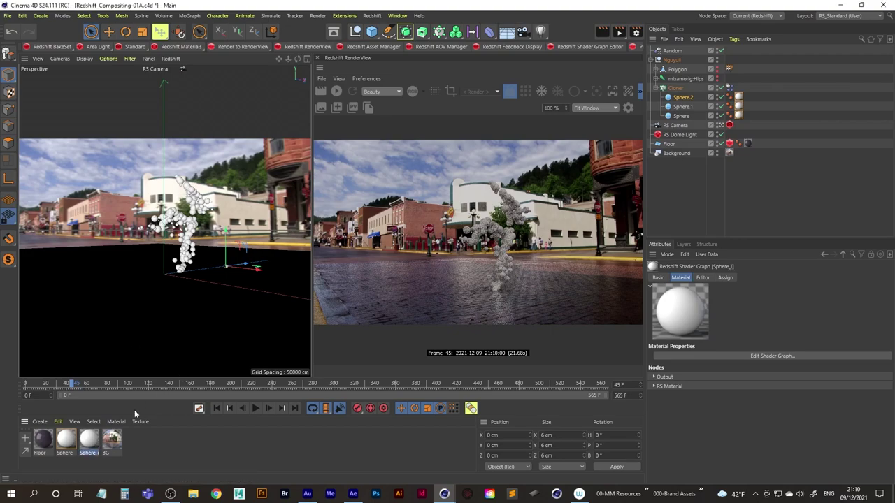
ctrl+drag(85, 446, 117, 451)
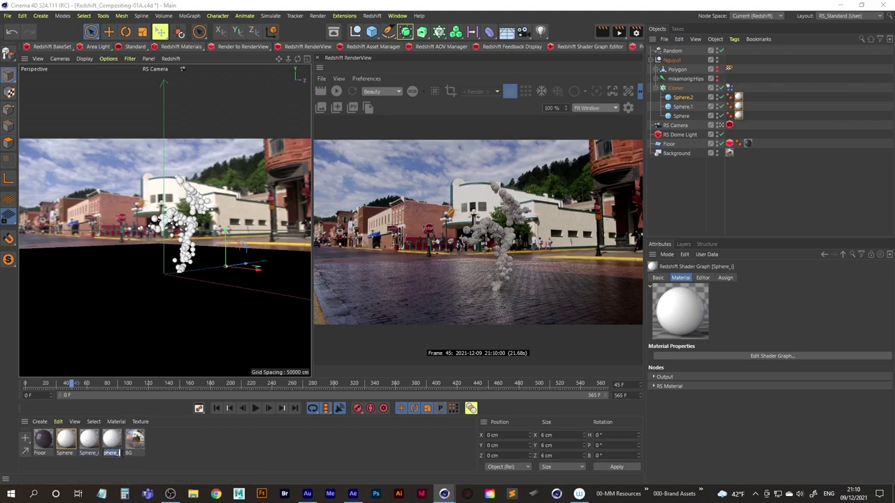
key(Return)
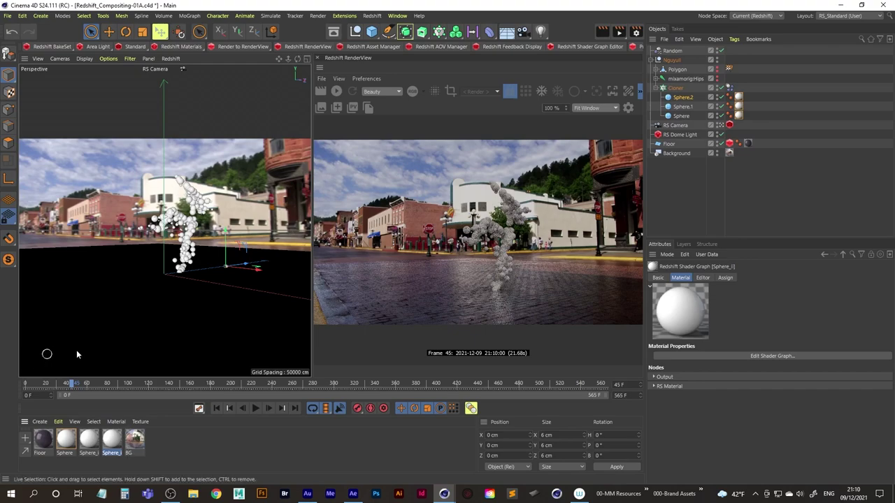
click(89, 439)
double_click(89, 440)
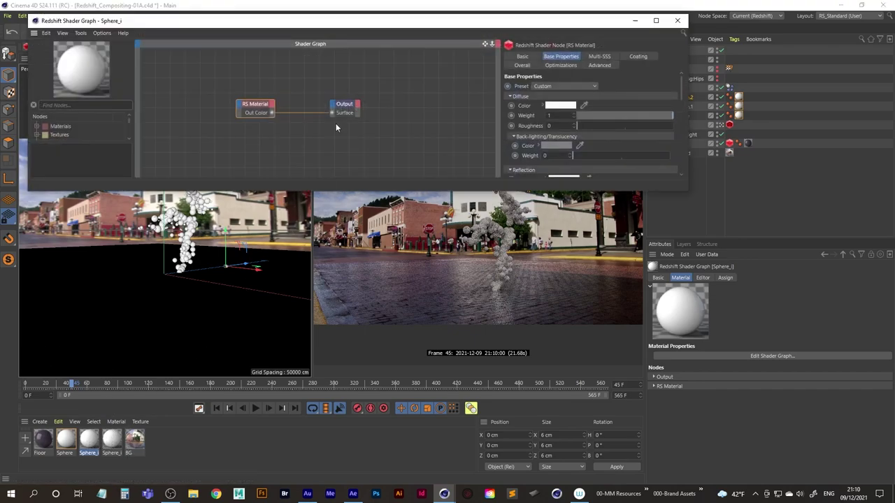
click(560, 105)
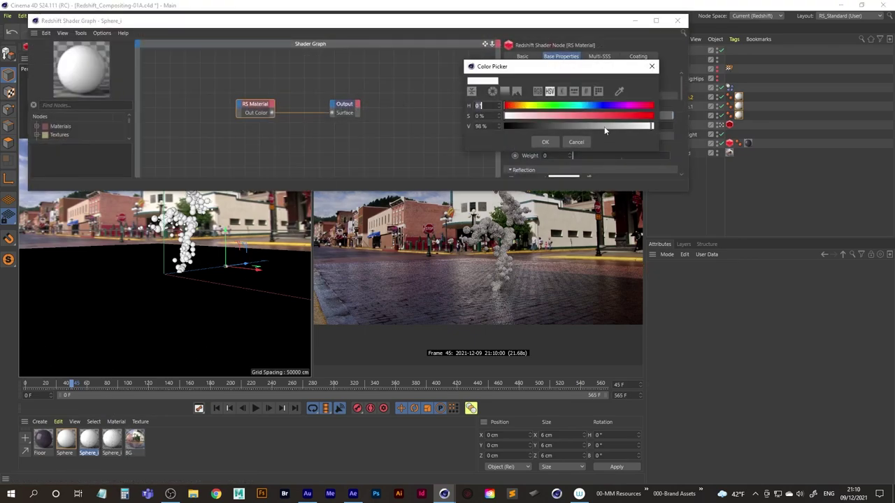
- Give the first material copy a light yellow diffuse colour and apply it to Sphere.1
click(527, 106)
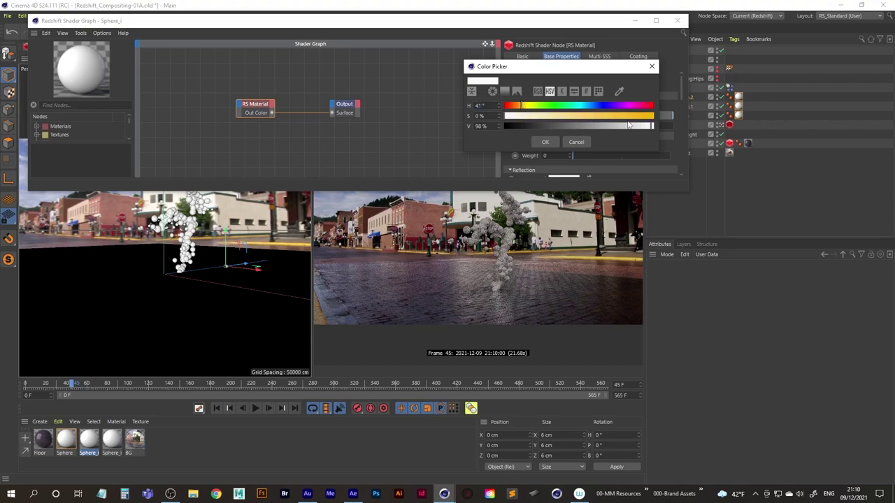
click(578, 116)
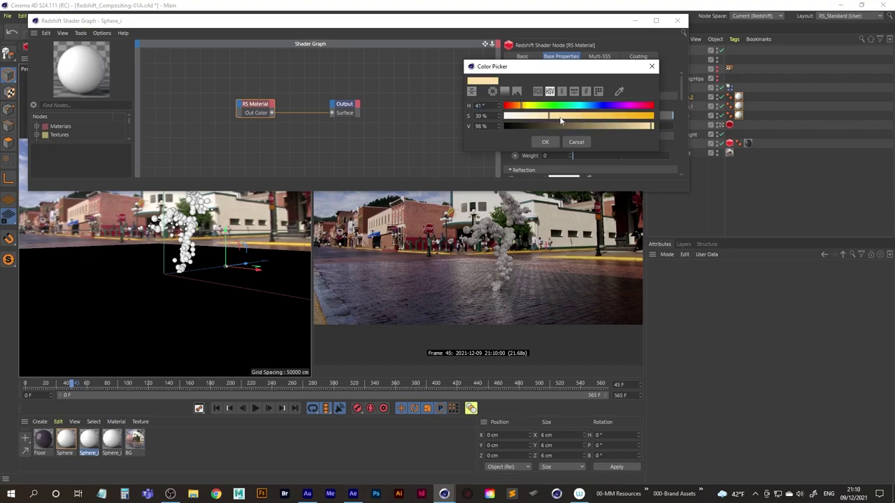
click(547, 143)
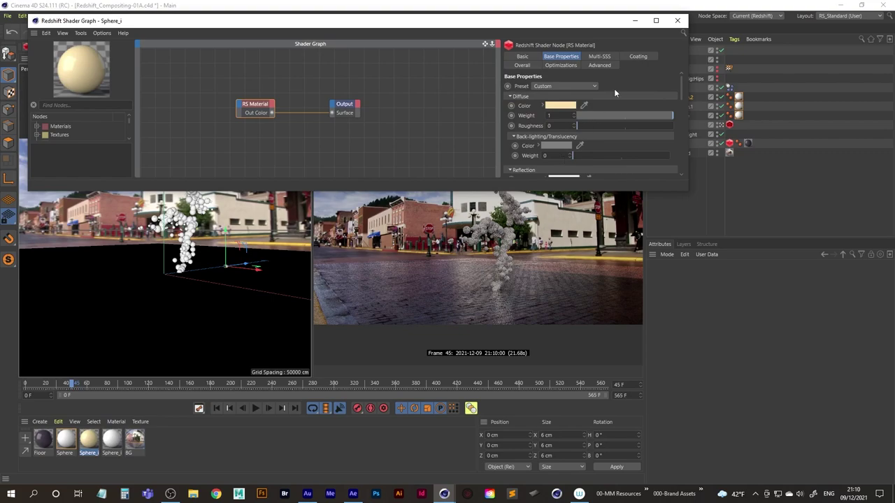
click(677, 20)
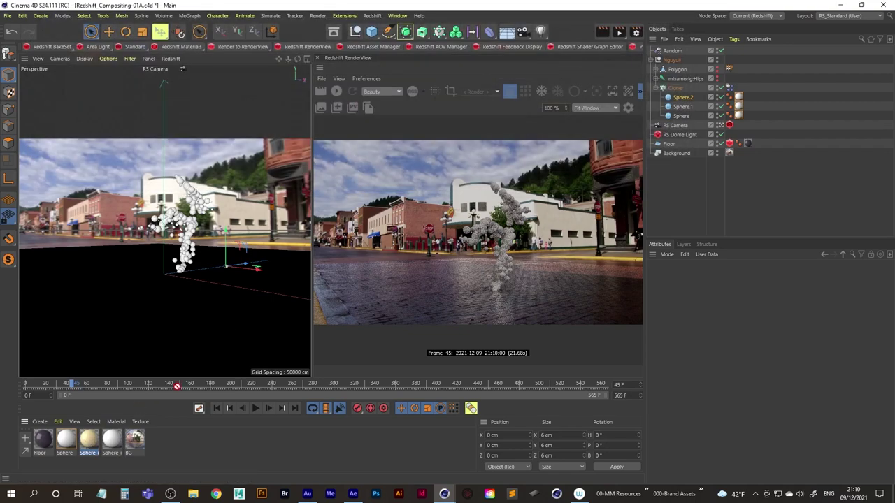
drag(176, 386, 744, 110)
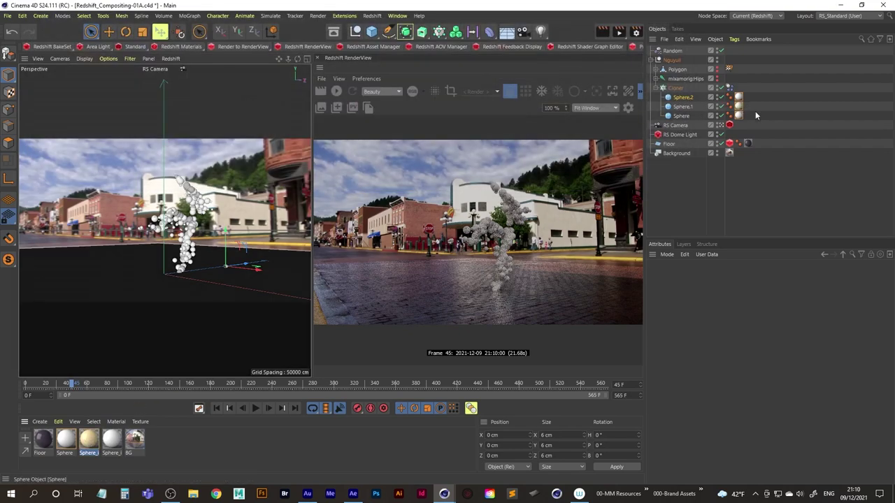
- Try green and orange diffuse colours on the second copy, then cancel without applying
double_click(112, 441)
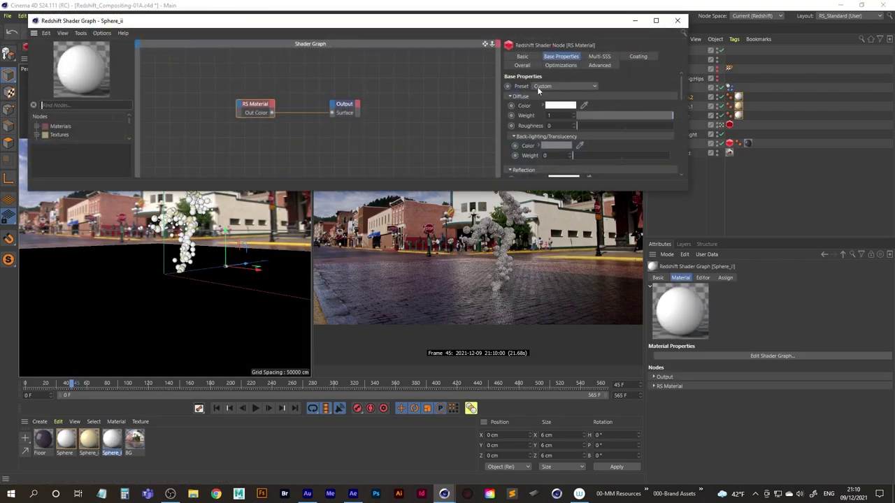
click(559, 105)
click(552, 105)
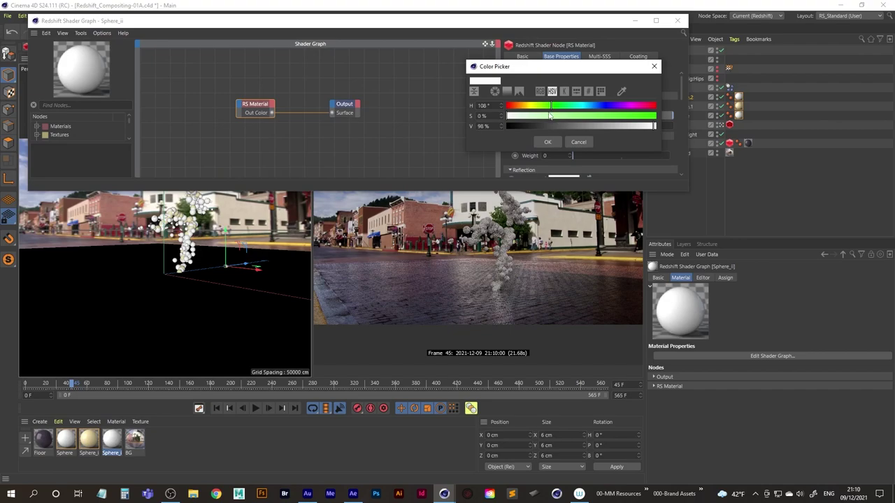
click(538, 105)
click(565, 106)
click(552, 116)
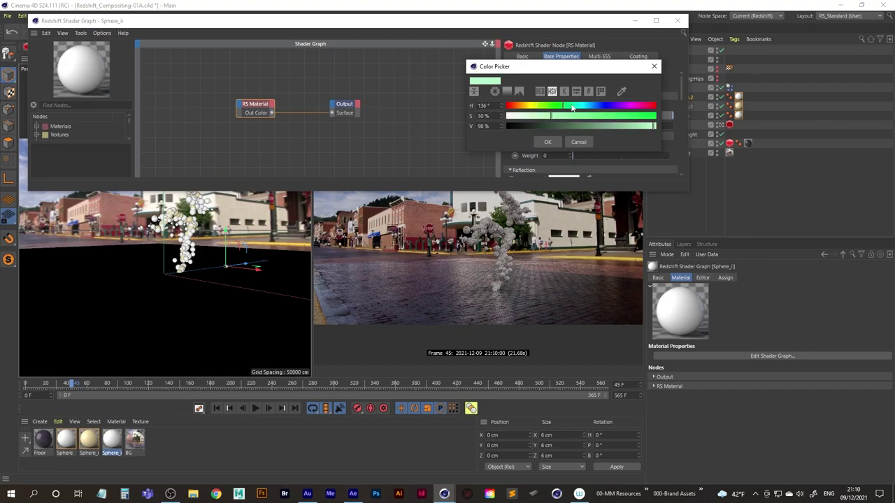
mouse_move(572, 107)
mouse_down()
mouse_move(518, 106)
mouse_move(583, 118)
mouse_up()
click(599, 119)
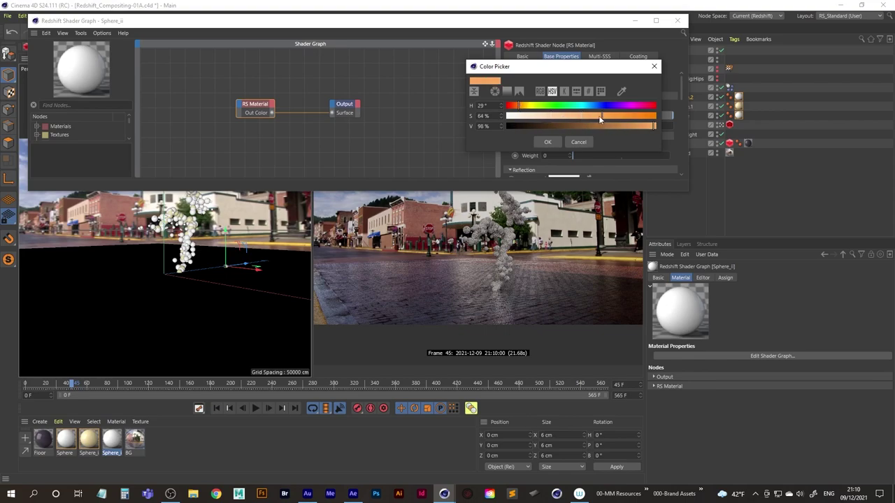
click(655, 68)
click(677, 20)
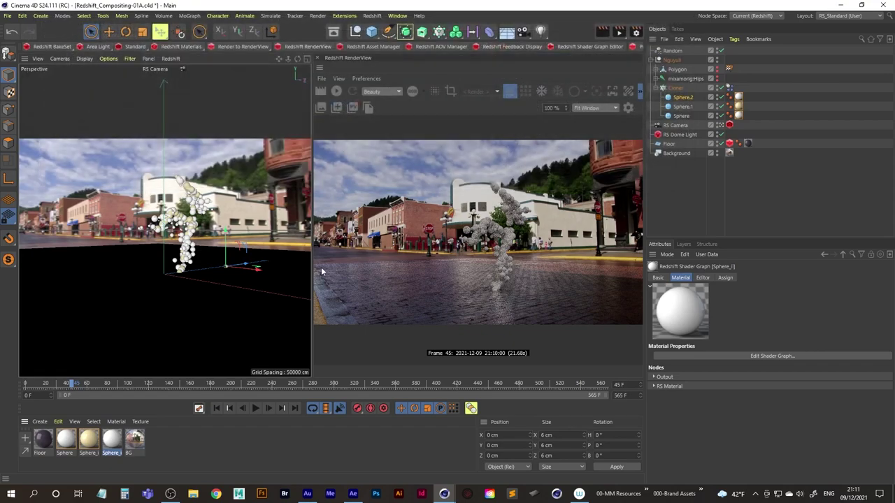
- Set the second copy's diffuse colour to orange at 74% saturation and apply it to Sphere.2
double_click(112, 441)
click(561, 106)
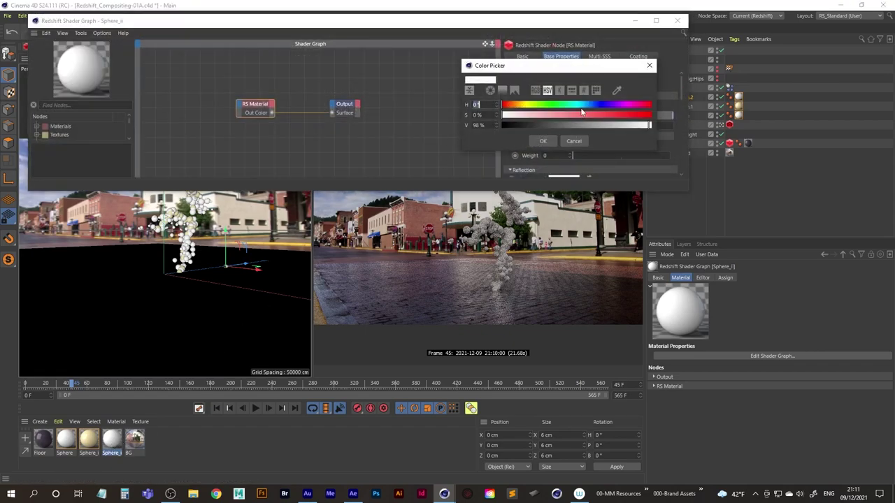
mouse_move(528, 105)
mouse_down()
mouse_move(544, 112)
mouse_move(516, 106)
mouse_up()
click(613, 115)
click(543, 140)
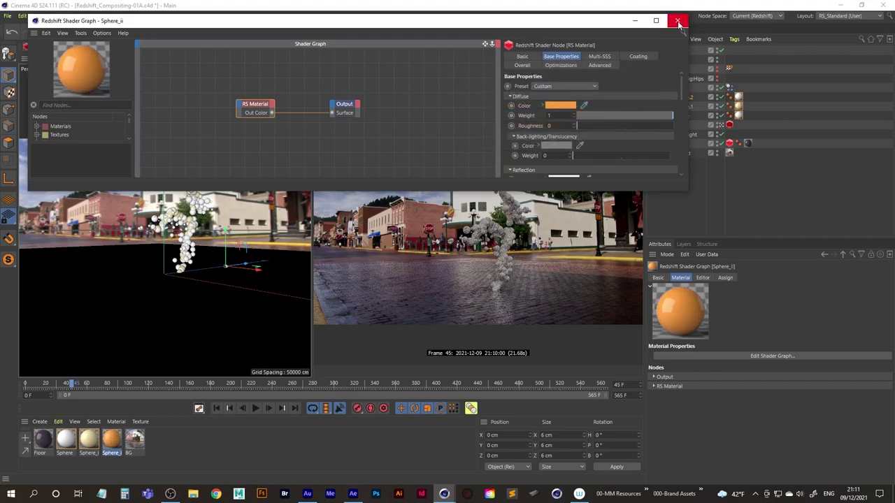
click(677, 20)
drag(112, 444, 746, 99)
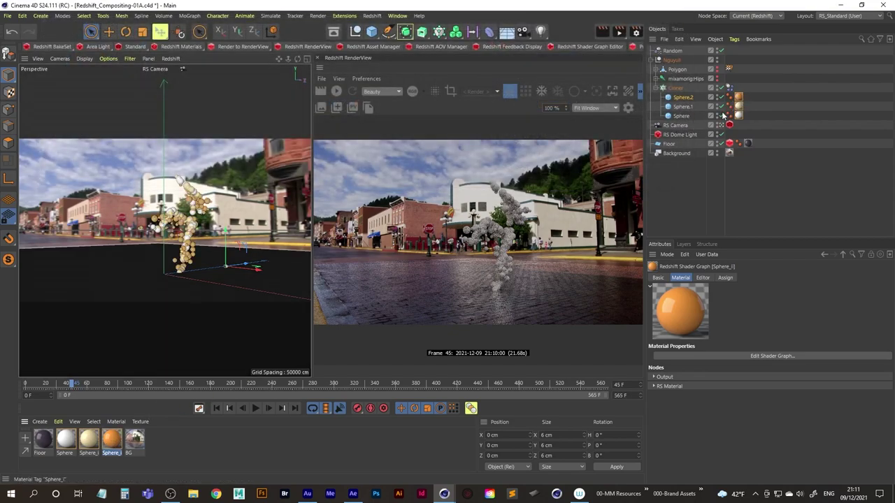
- Replay the animation from frame 0, stop it, and re-render with the new sphere colours
click(216, 409)
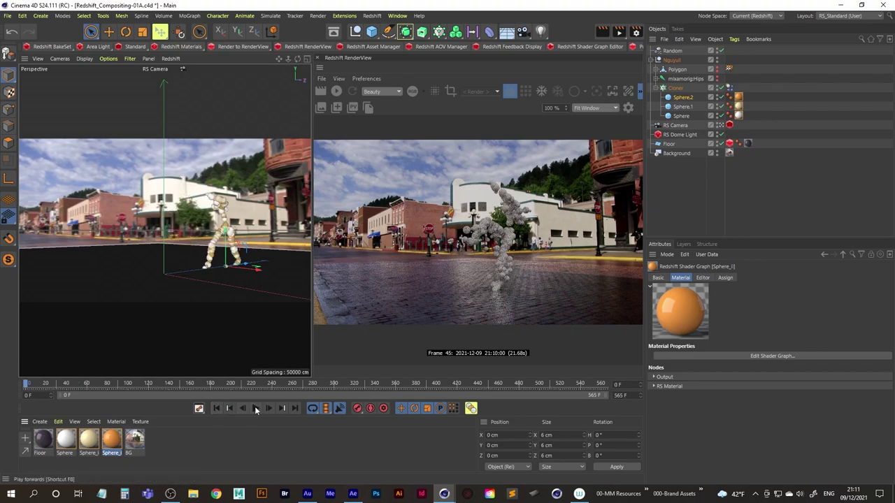
click(255, 408)
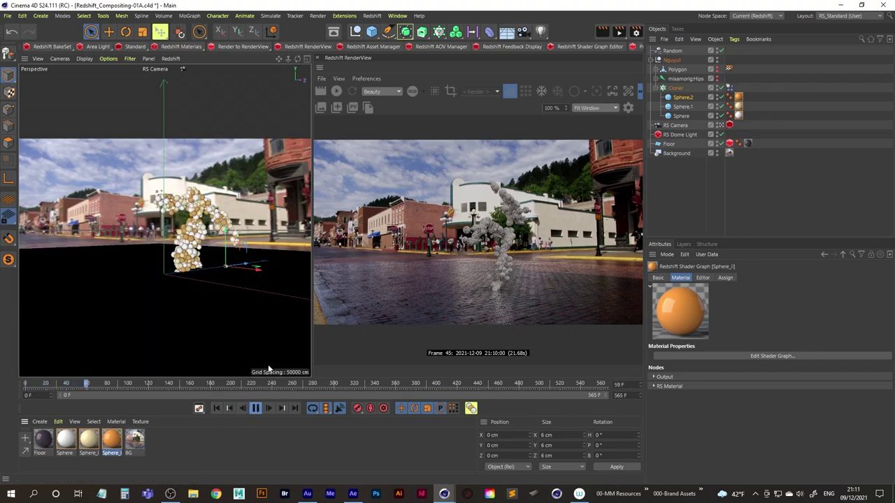
click(256, 408)
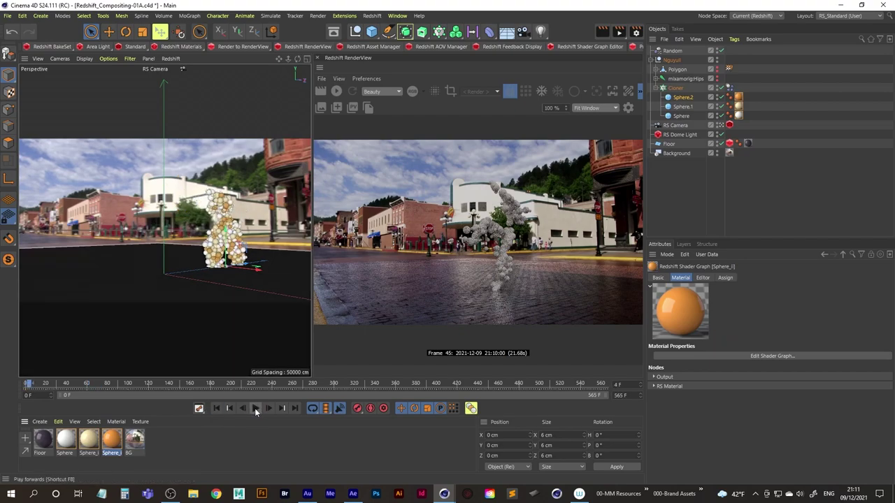
click(255, 408)
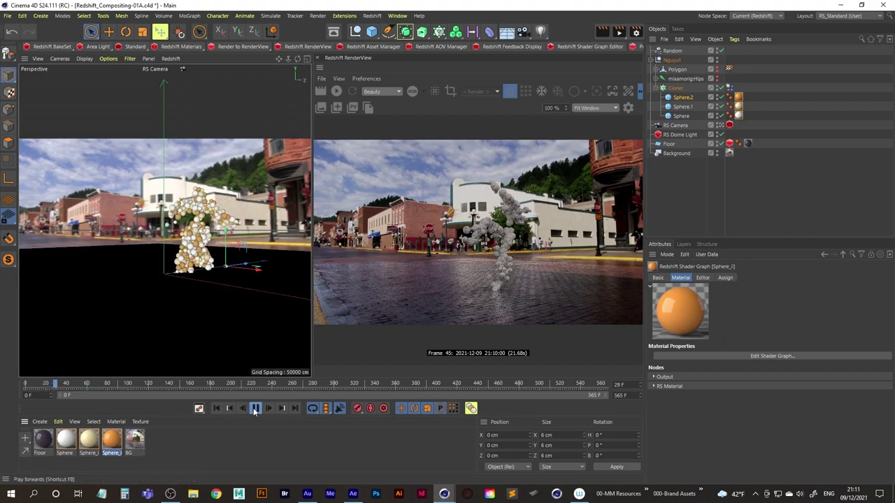
click(255, 409)
click(336, 91)
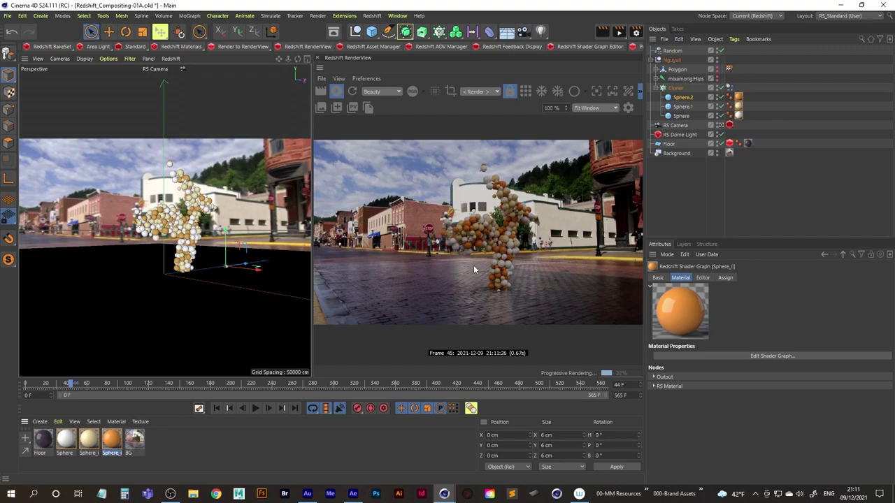
- Soften the orange material's diffuse colour to a paler peach by lowering saturation
double_click(112, 438)
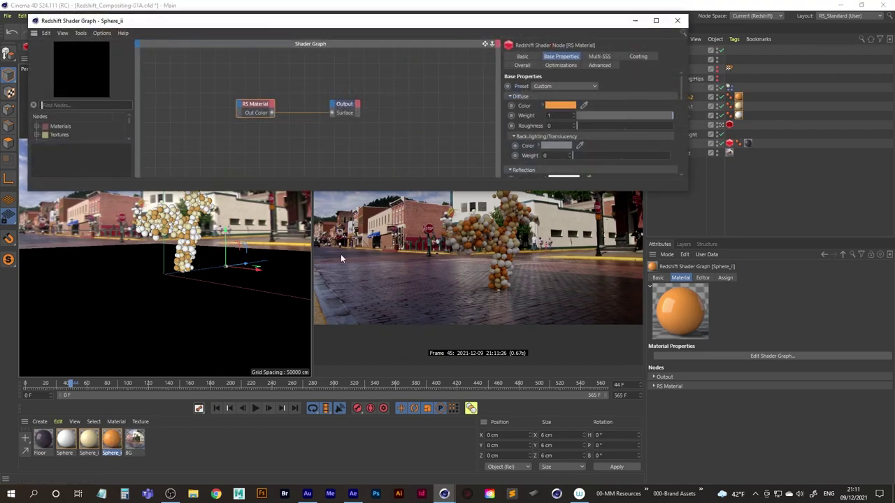
click(563, 105)
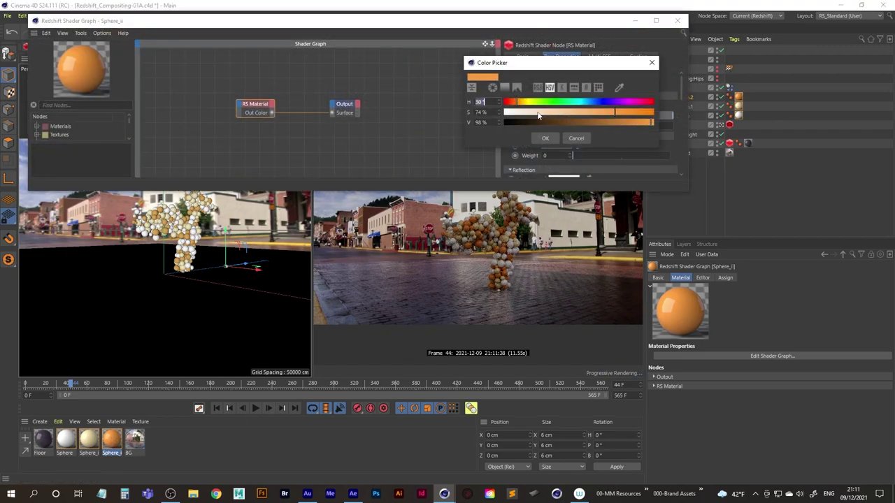
click(538, 116)
click(562, 116)
click(546, 138)
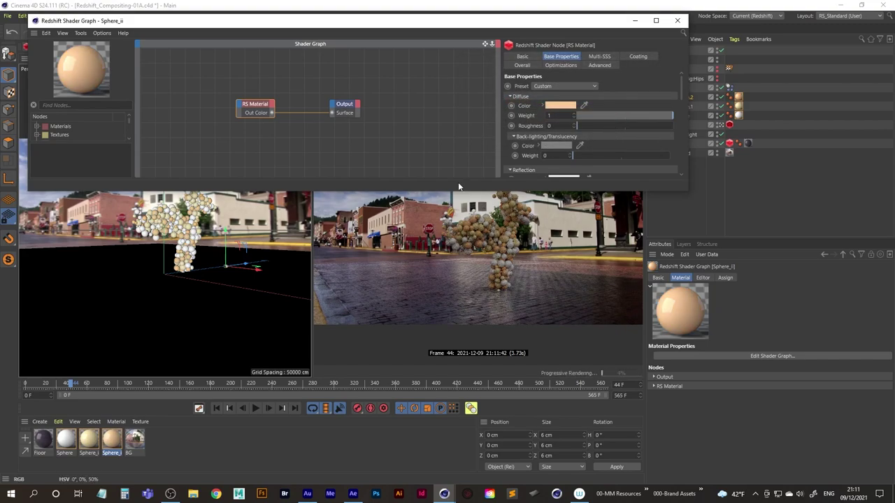
- Give the original Sphere material a pale cream-yellow diffuse colour
click(65, 439)
click(562, 105)
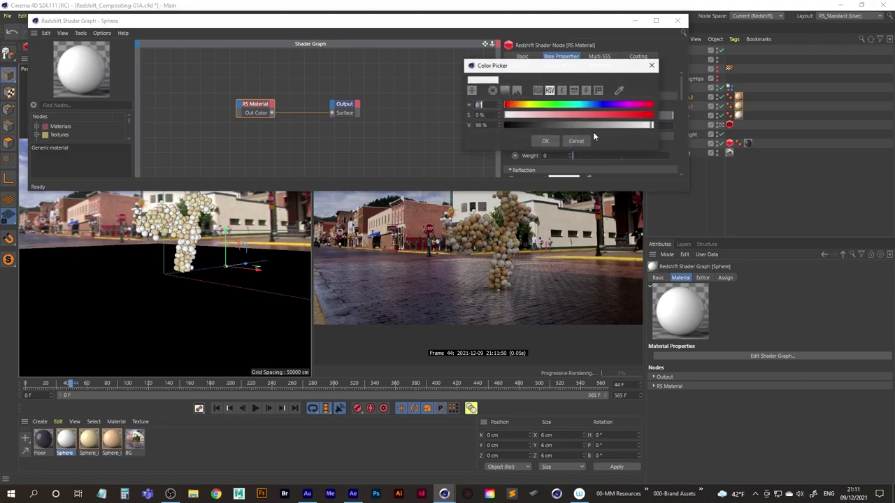
click(527, 105)
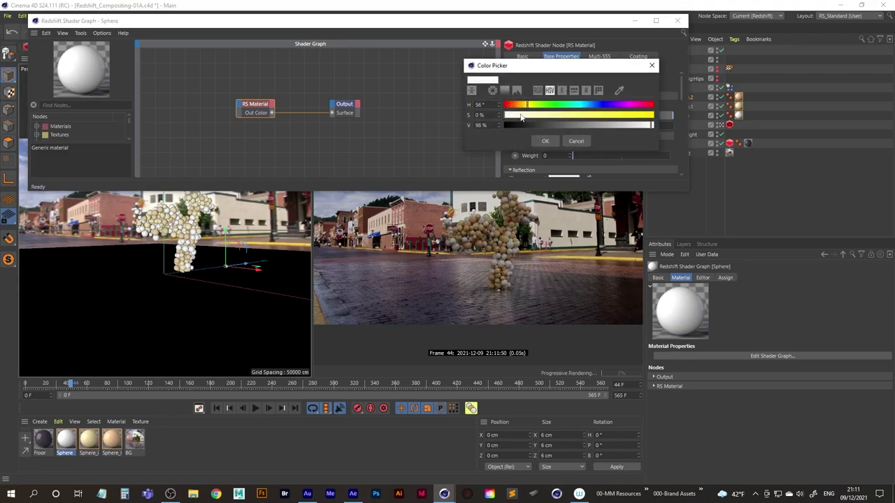
click(522, 115)
click(545, 141)
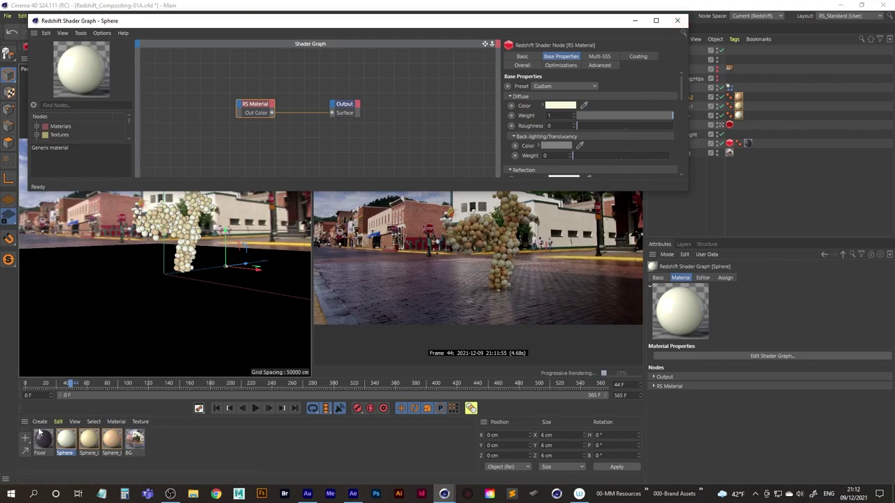
- Try the Gold material preset on the Sphere material, then undo it
click(567, 88)
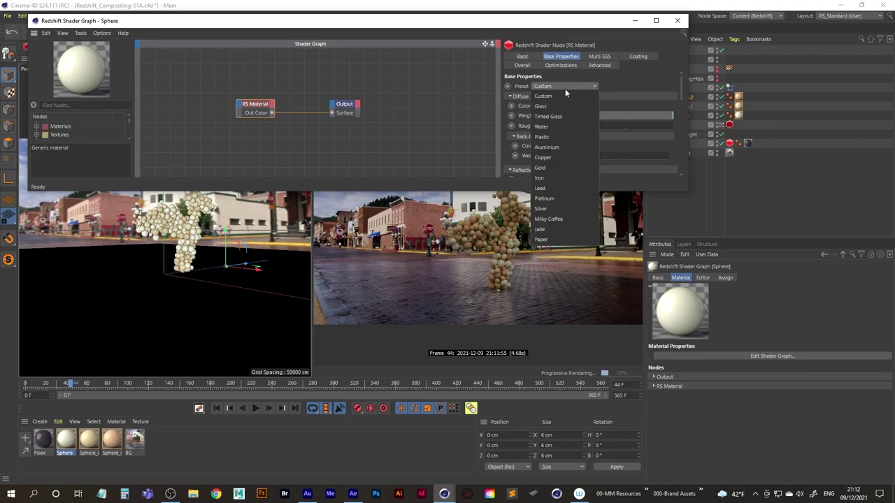
click(550, 167)
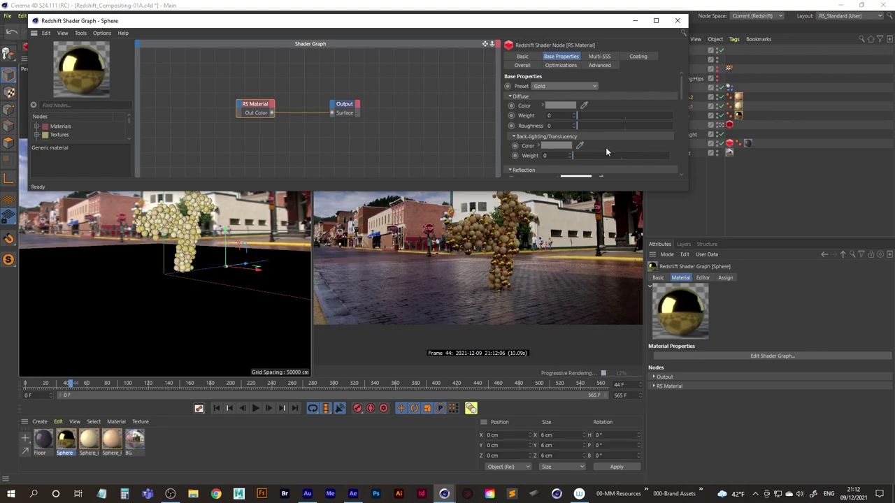
click(542, 225)
key(ctrl+z)
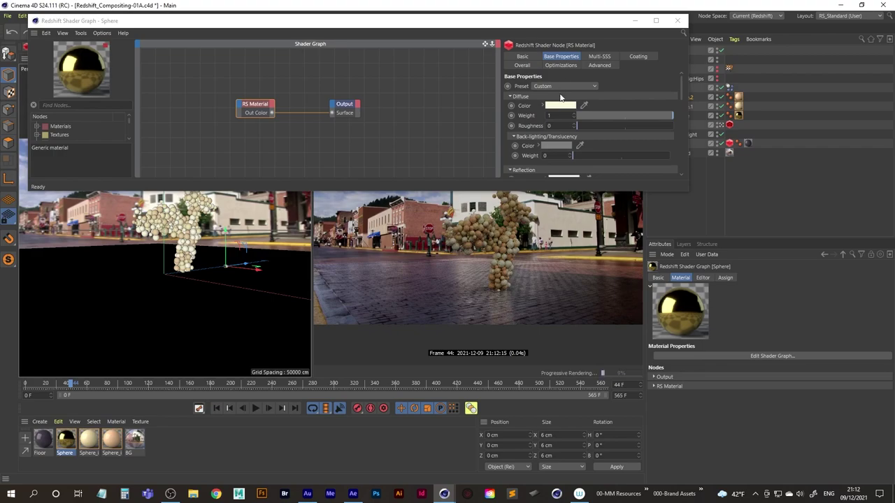
- Set Sphere_ii's diffuse colour to pale cyan (hue 192°, saturation 10%) and close the Shader Graph
click(112, 439)
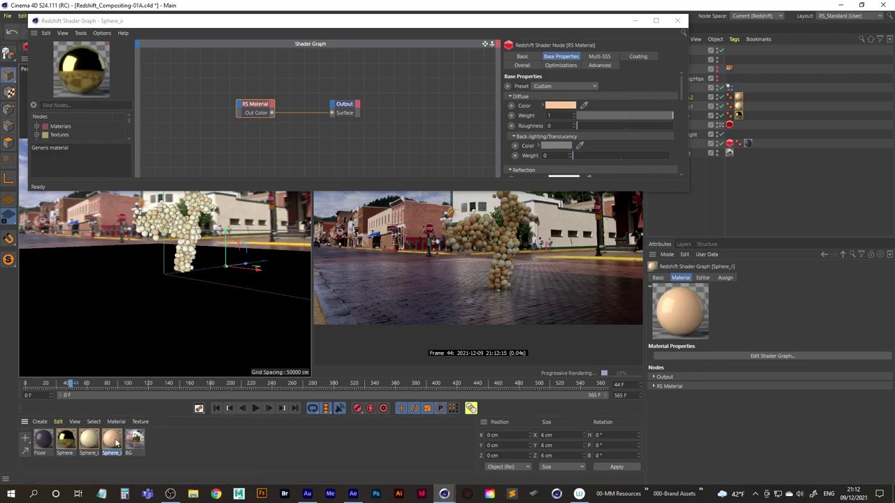
click(563, 106)
click(601, 122)
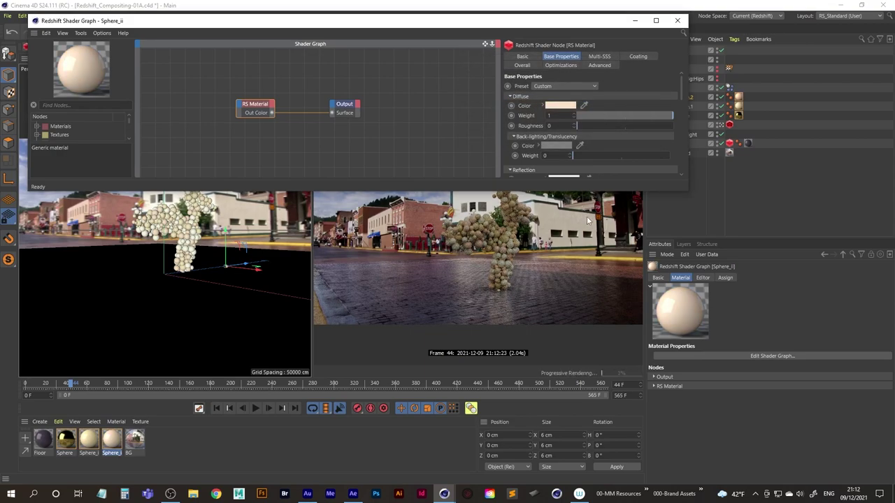
click(561, 105)
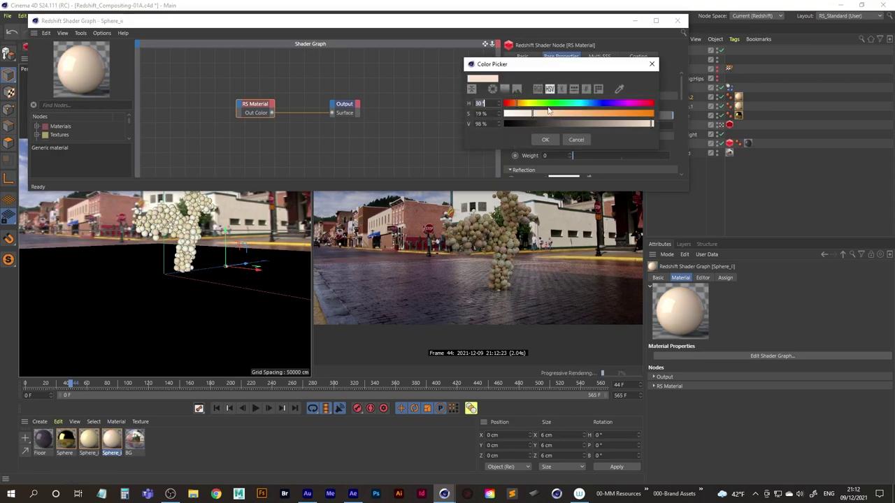
click(585, 104)
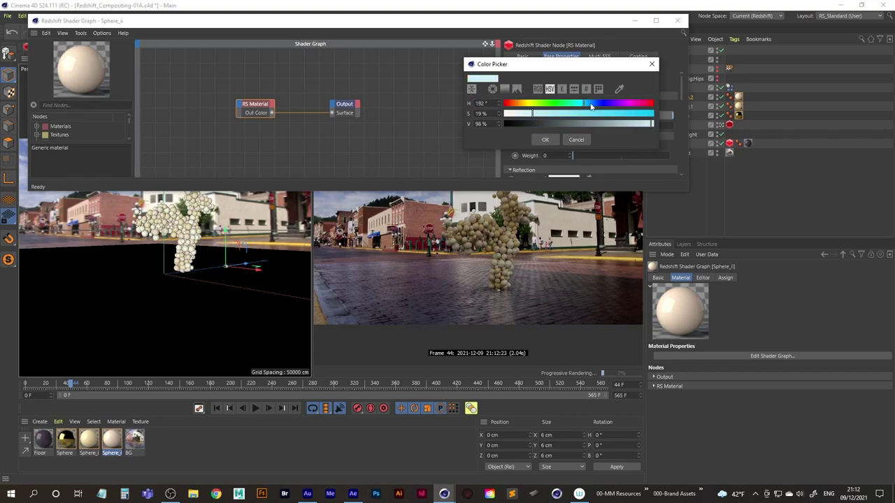
click(546, 140)
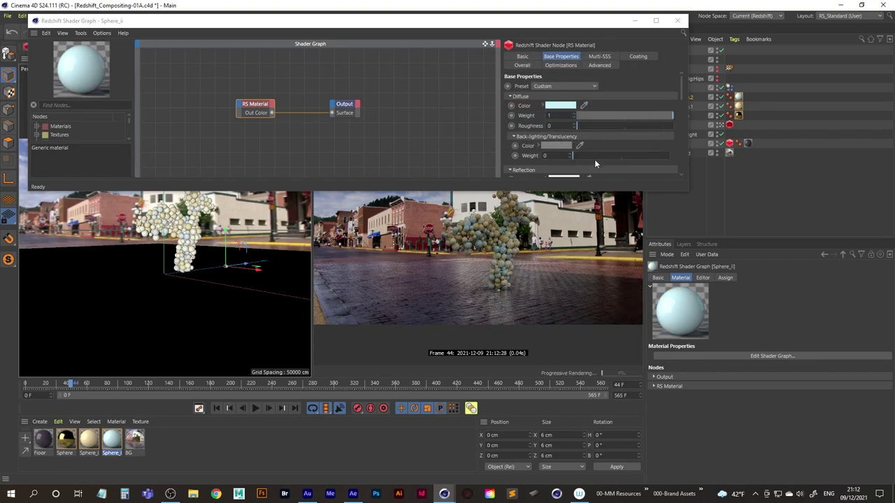
click(560, 105)
drag(574, 113, 521, 113)
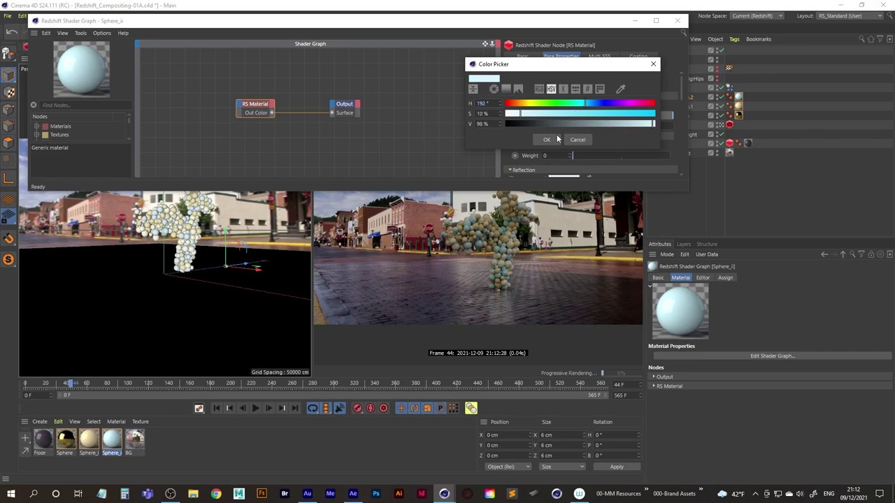
click(555, 139)
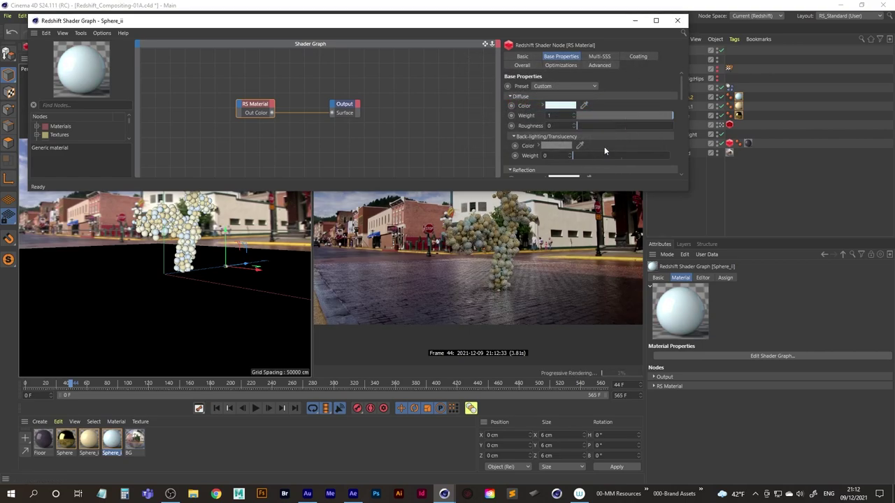
click(675, 21)
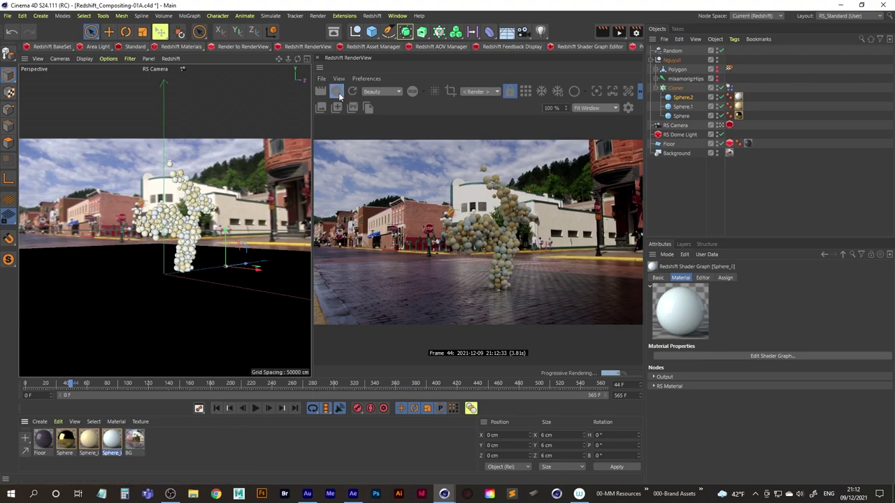
- At frame 0, add a Collider Body simulation tag to the Floor
click(216, 408)
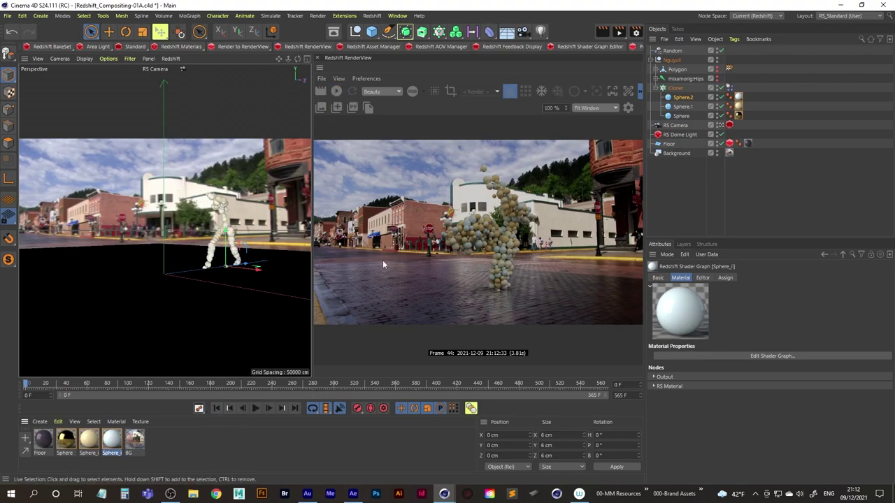
click(670, 144)
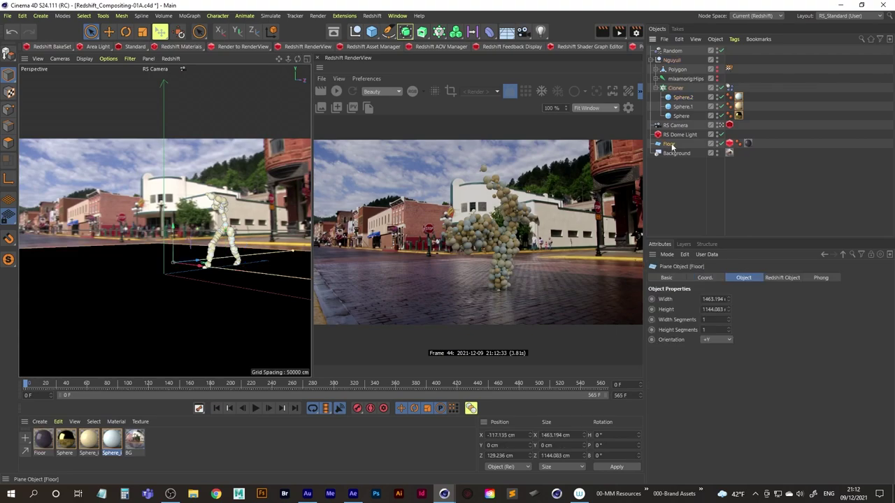
right_click(670, 145)
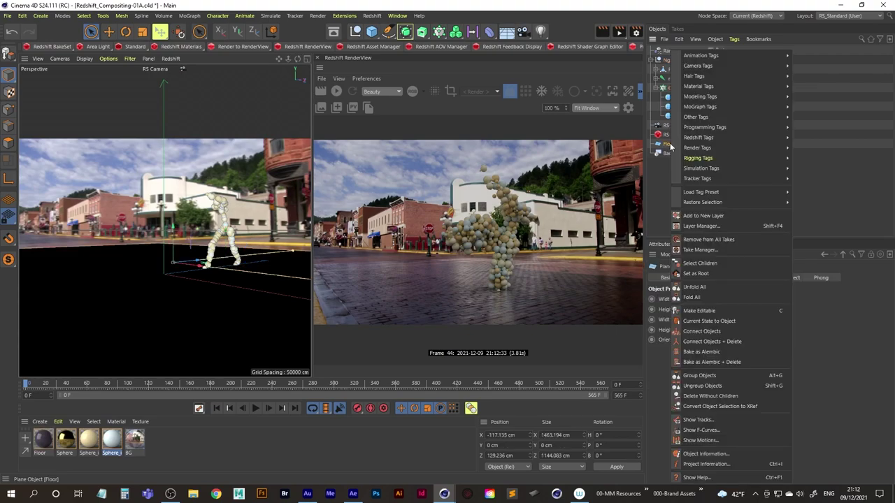
mouse_move(706, 149)
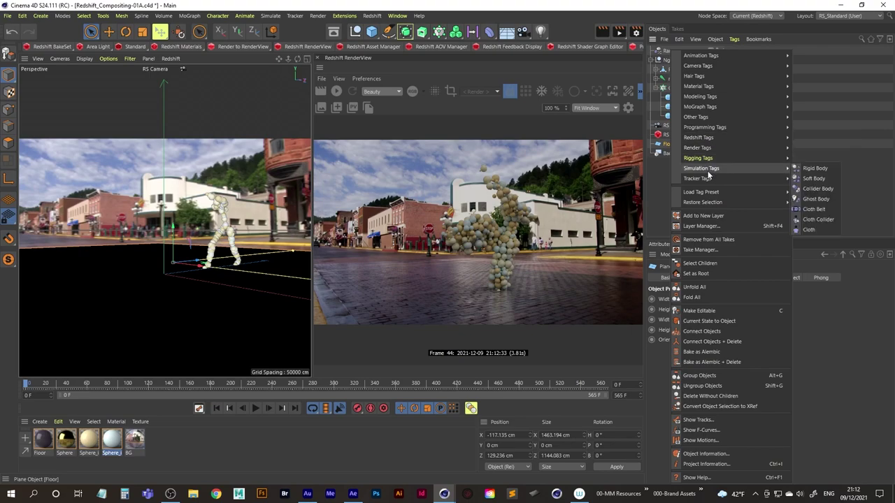
mouse_move(706, 122)
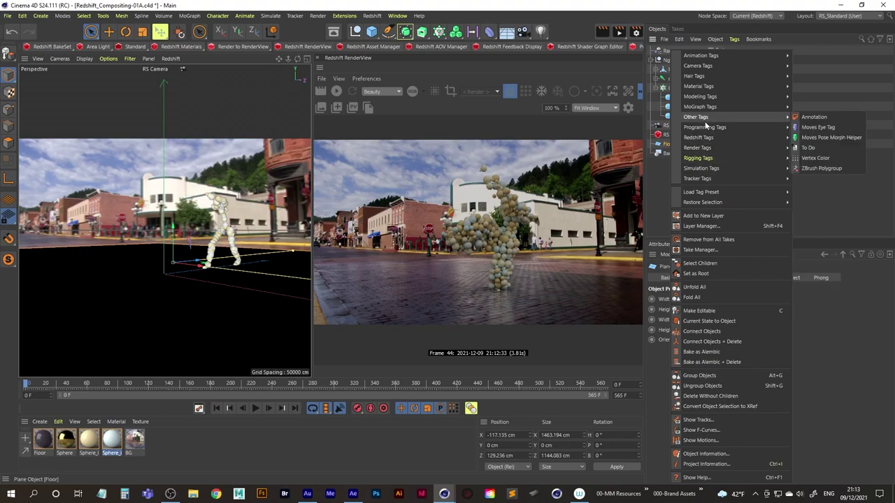
mouse_move(706, 168)
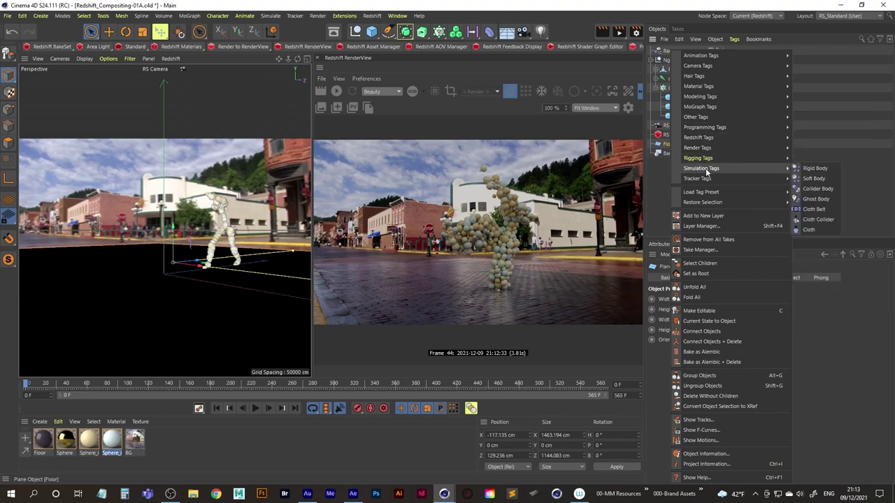
click(821, 190)
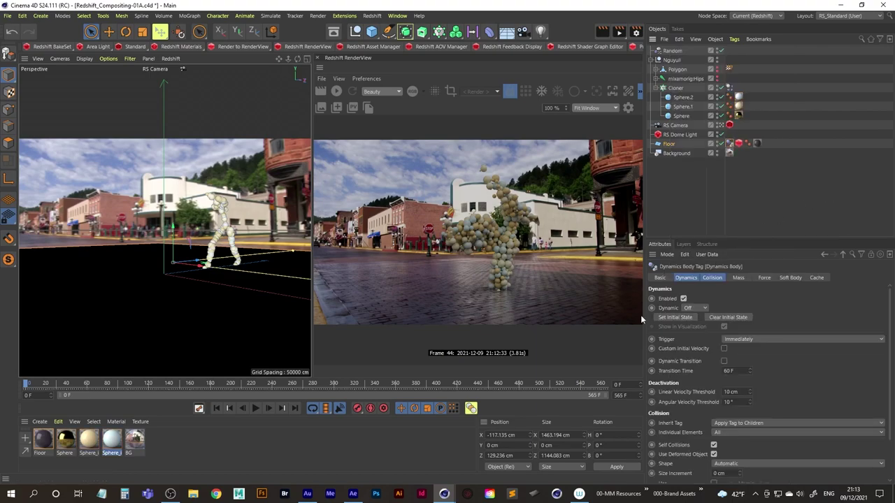
- Play the spheres falling onto the floor, stop at frame 41, and re-render in Redshift
click(256, 408)
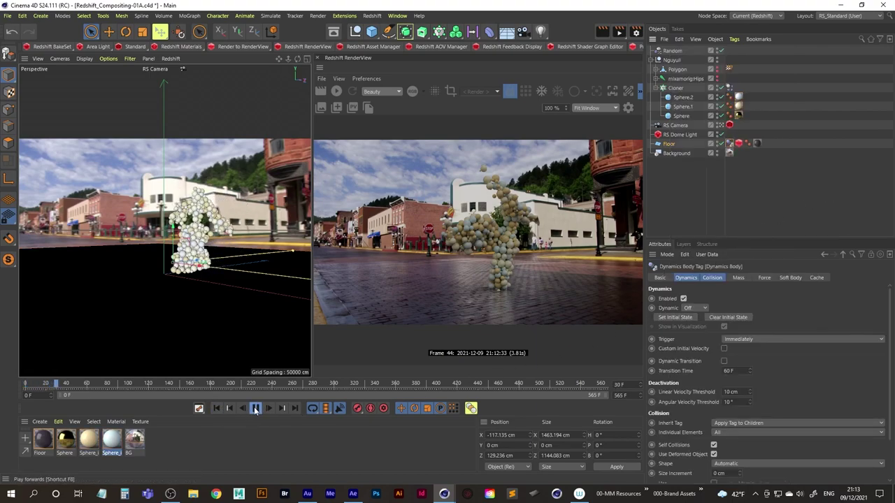
click(258, 409)
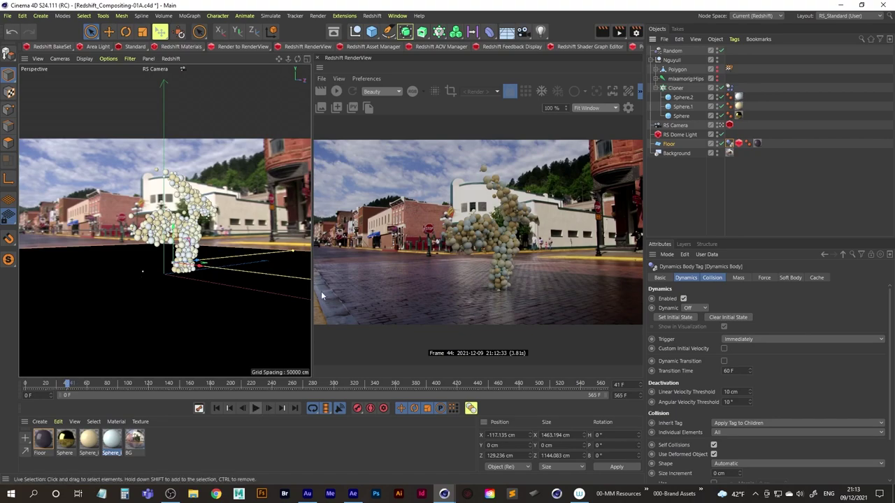
click(340, 92)
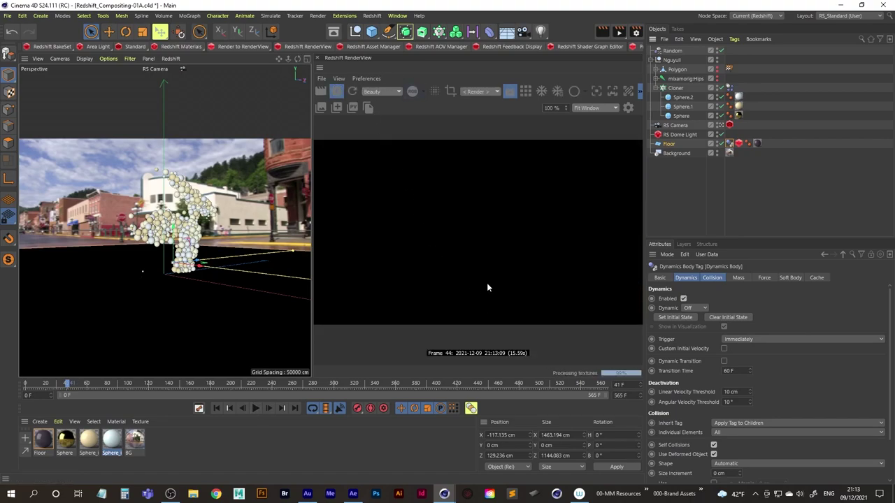
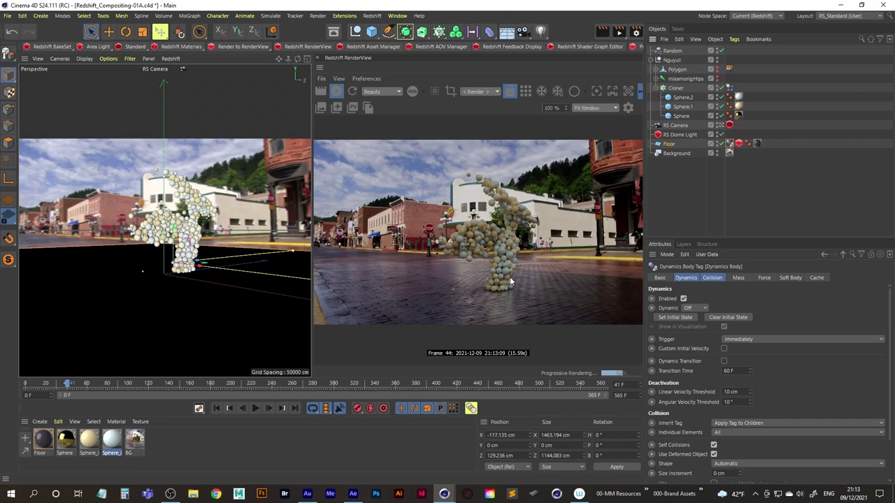
- Save the Redshift_Compositing-01A project from the File menu in Cinema 4D
click(7, 15)
click(42, 112)
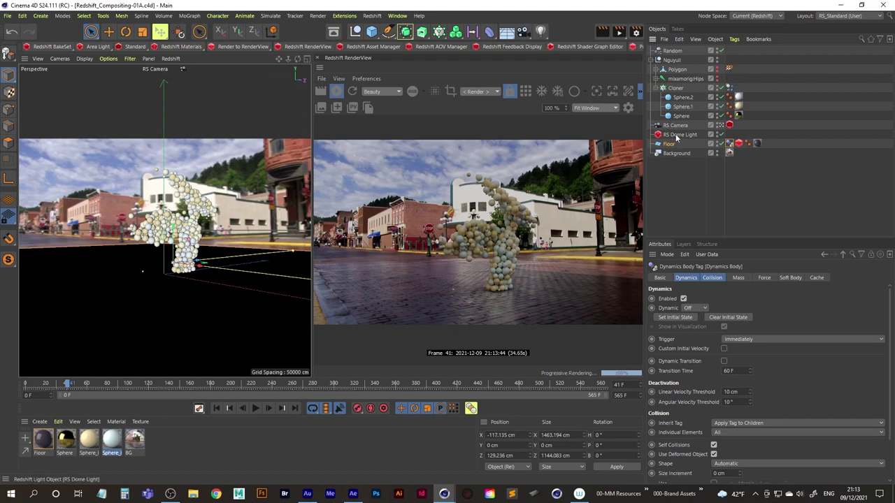
- Enable Redshift motion blur in Render Settings (2 transformation steps, 0.25–0.75 shutter)
key(ctrl+b)
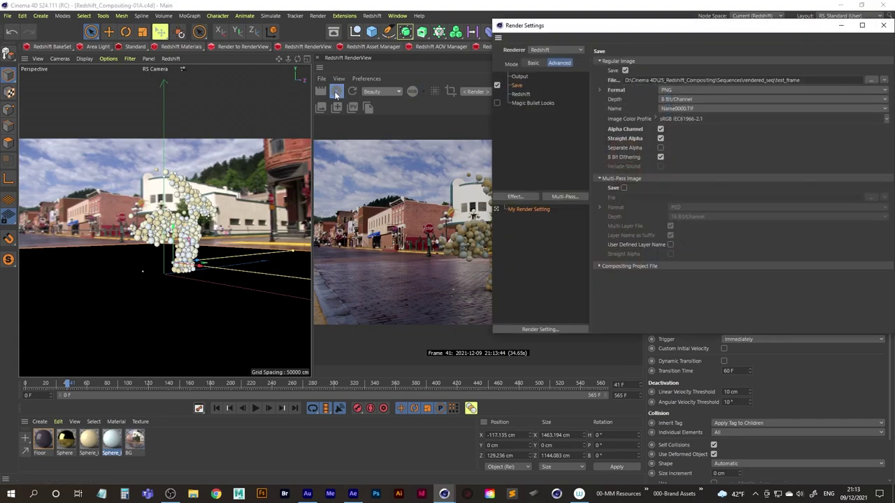
drag(594, 25, 377, 61)
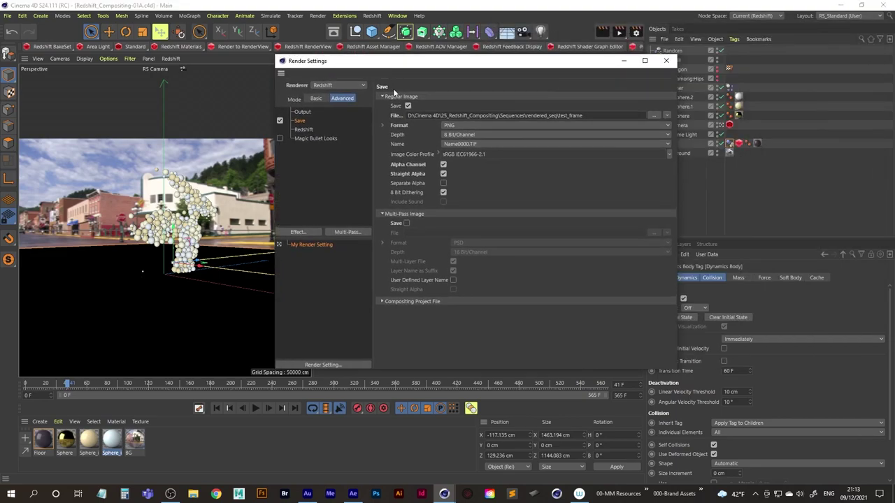
click(304, 130)
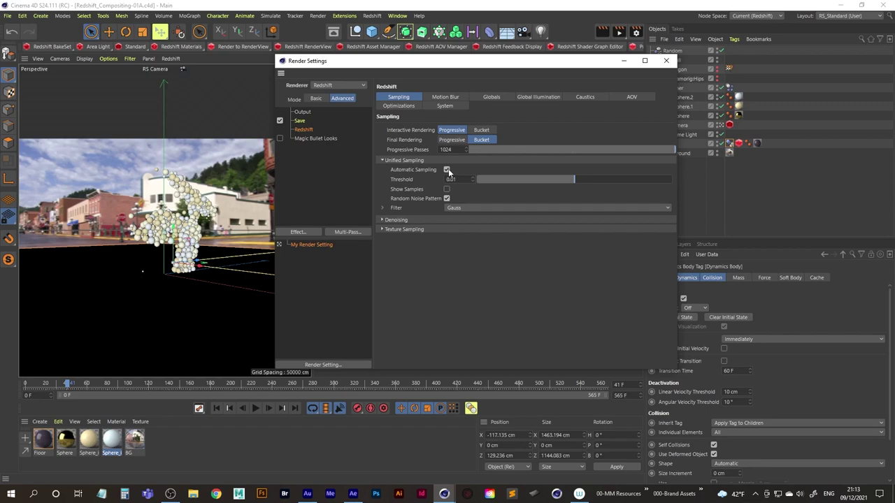
click(444, 98)
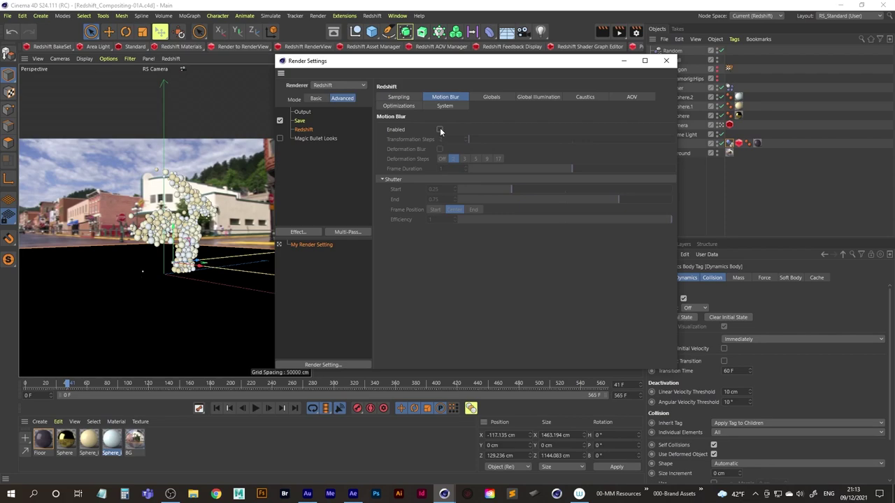
click(440, 130)
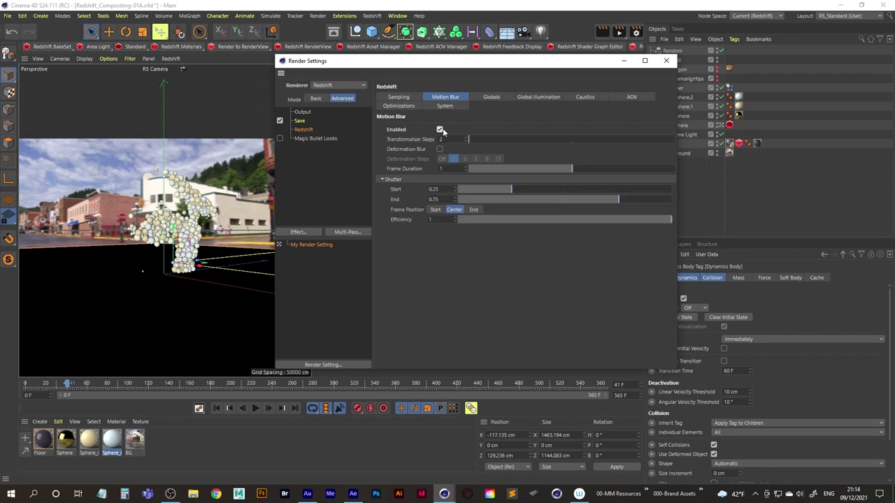
- Go to frame 44 and turn off the RS Dome Light's environment background
click(668, 62)
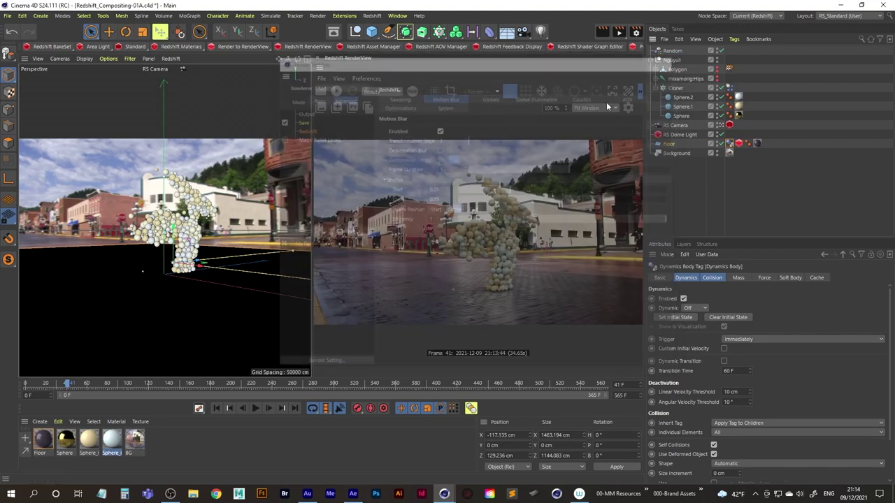
click(256, 409)
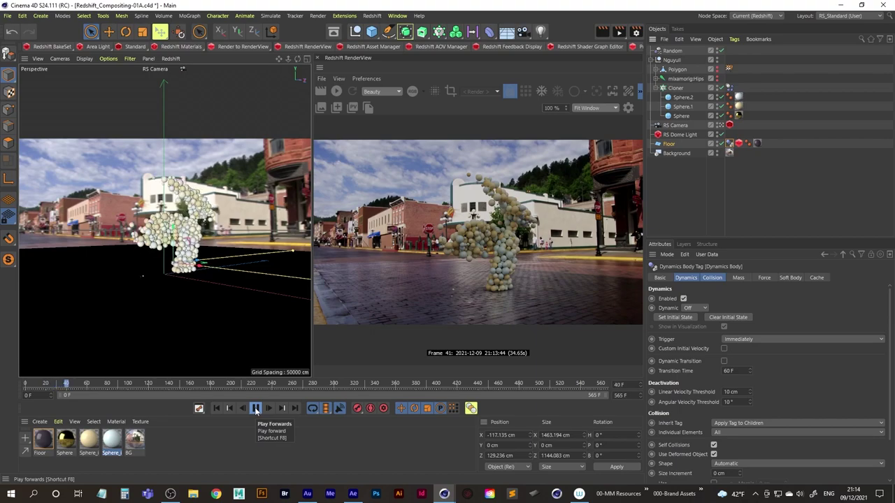
click(256, 408)
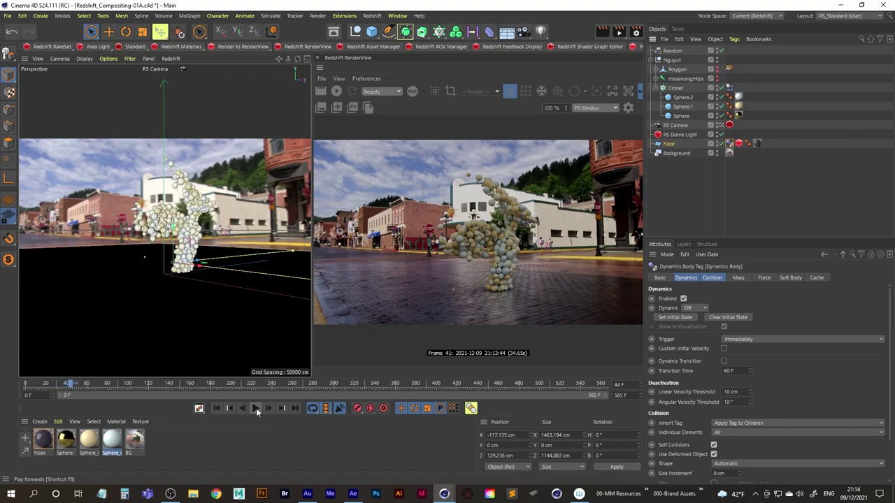
click(681, 134)
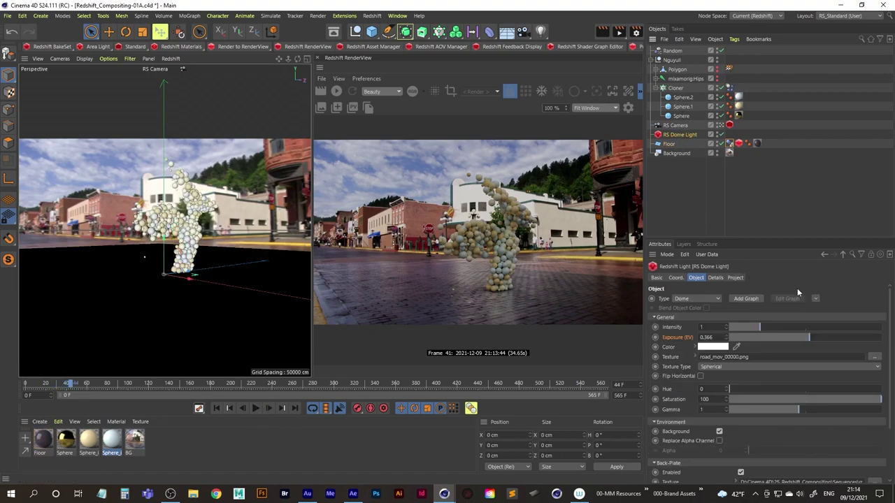
click(720, 433)
- Re-render frame 44 without the background and render it to the Picture Viewer as test_frame0044.png
click(336, 92)
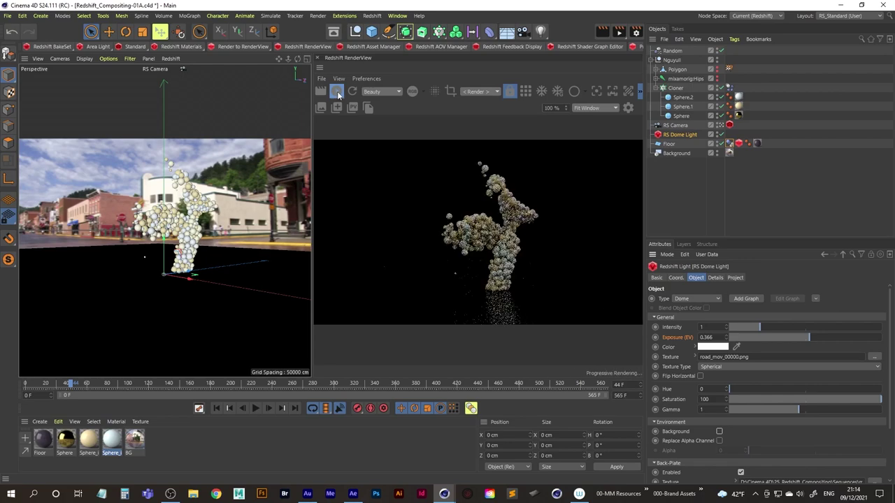
click(339, 92)
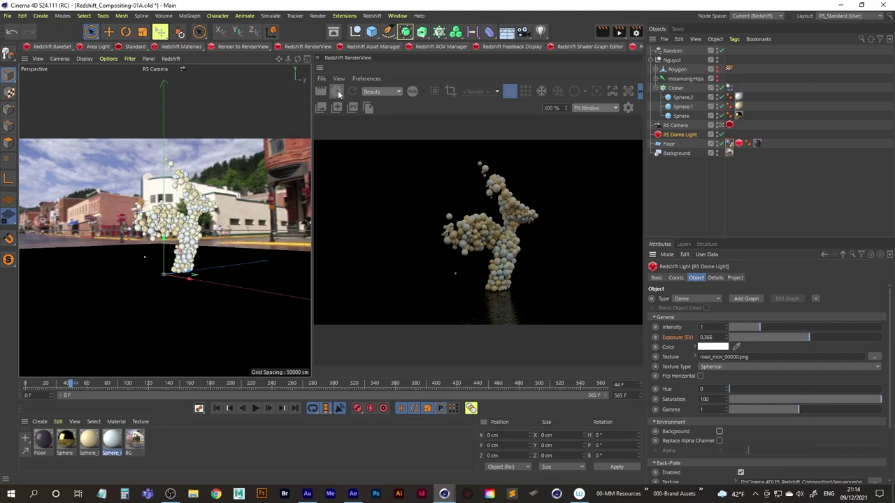
click(620, 33)
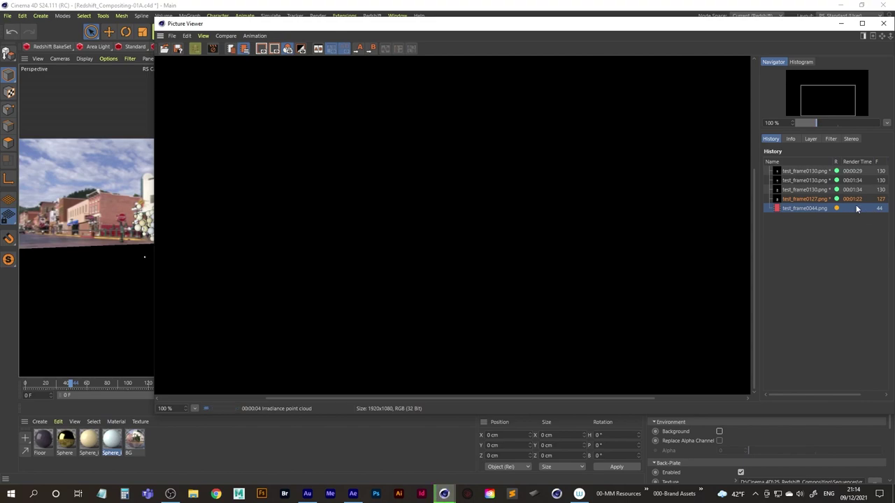
- Pan the rendering test_frame0044.png image and reposition the Picture Viewer while it finishes
drag(501, 179, 450, 246)
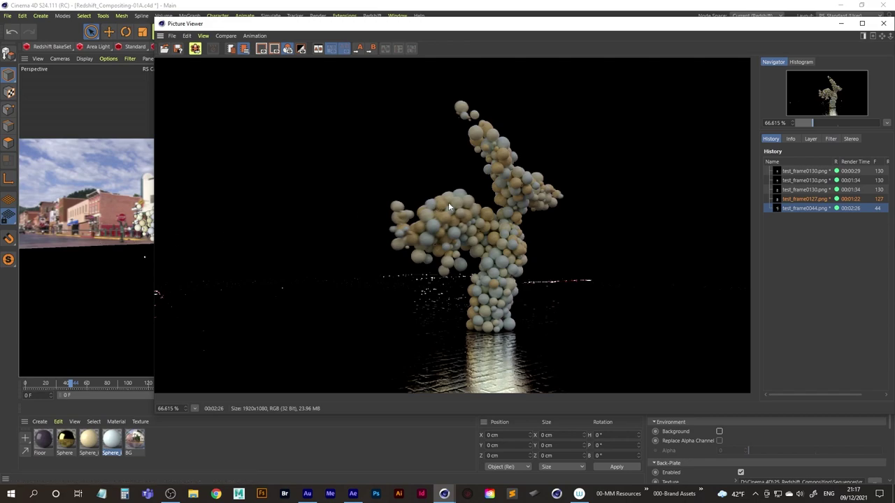
drag(769, 32, 728, 42)
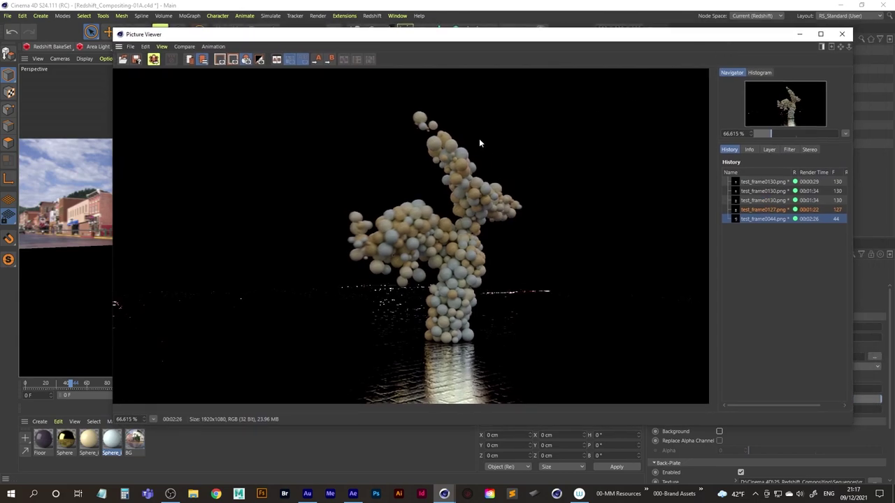
drag(544, 47, 541, 53)
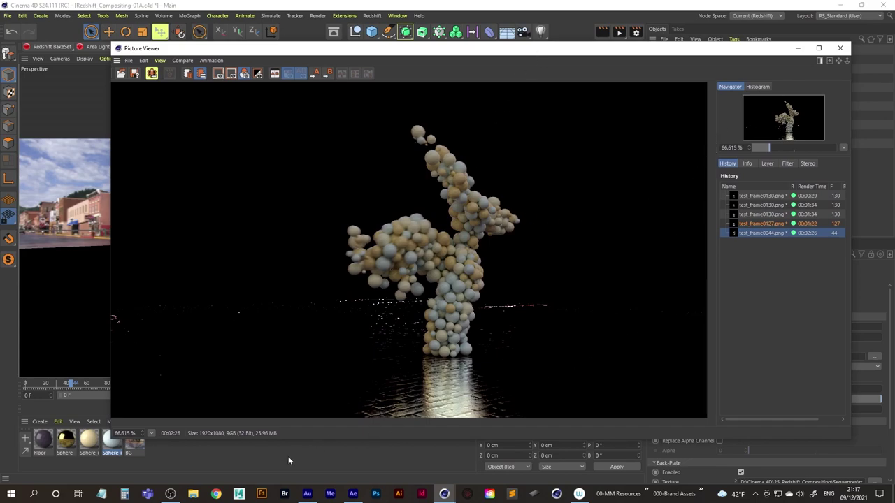
click(194, 495)
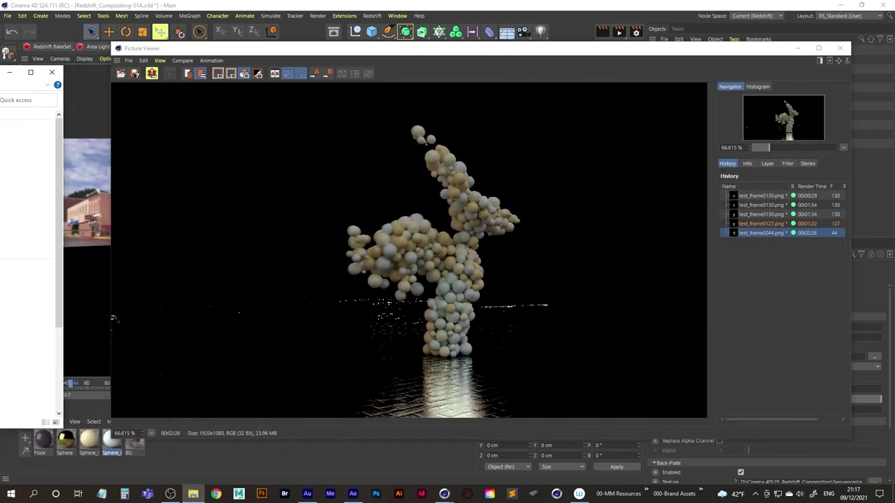
click(112, 318)
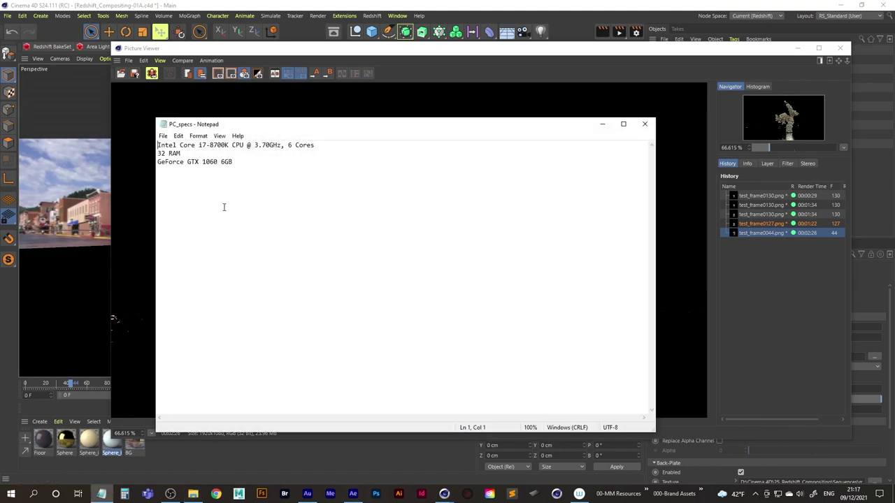
drag(161, 162, 239, 163)
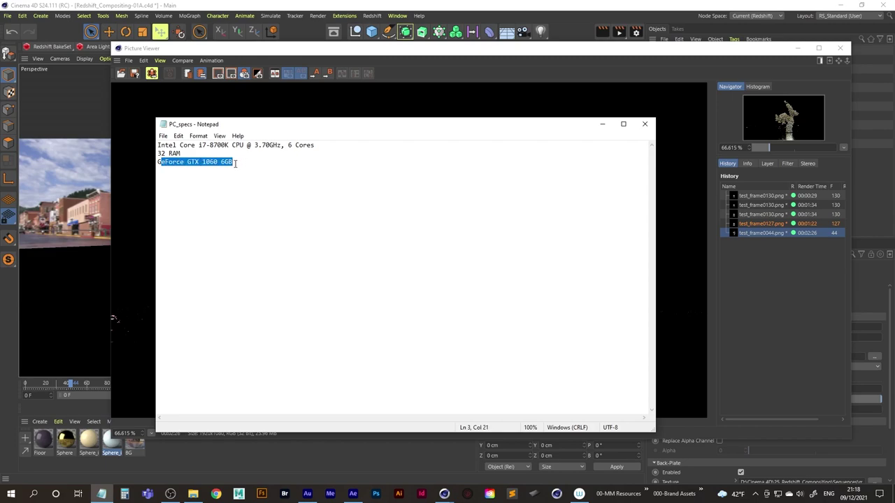
click(240, 163)
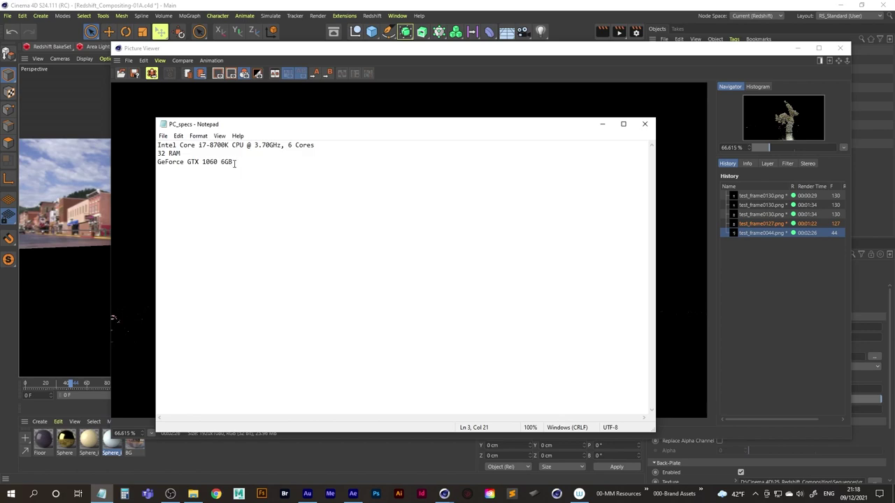
drag(236, 162, 157, 162)
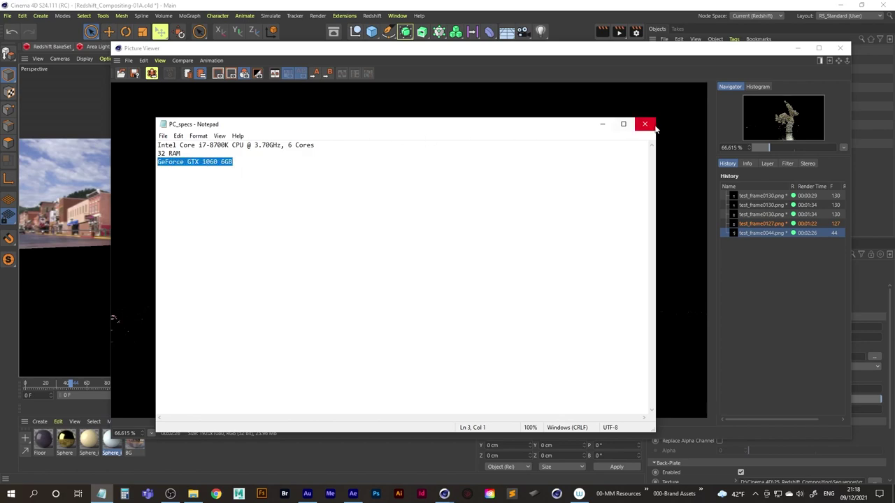
click(644, 125)
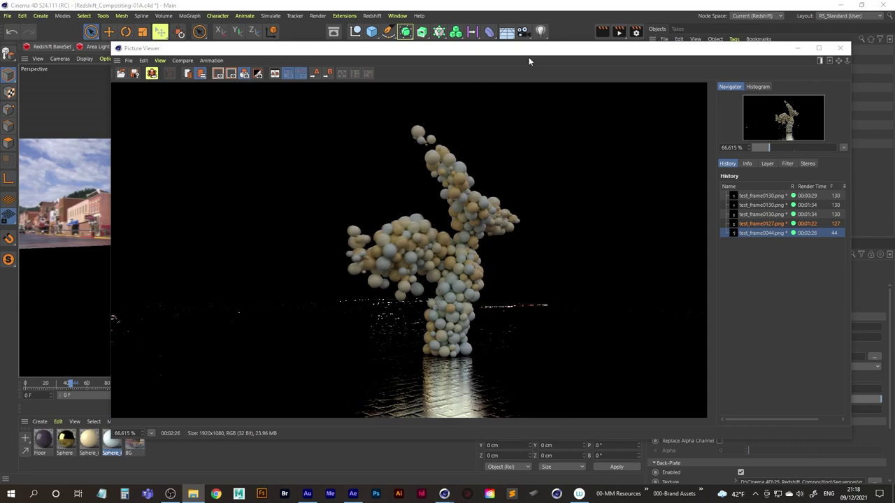
- Zoom the finished frame 44 render to 100% and pan around the sphere detail
drag(531, 54, 525, 60)
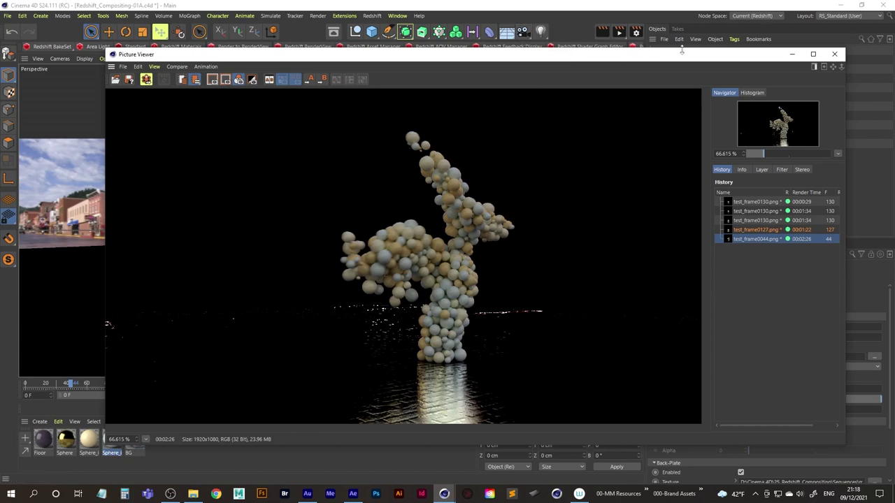
drag(731, 59, 725, 61)
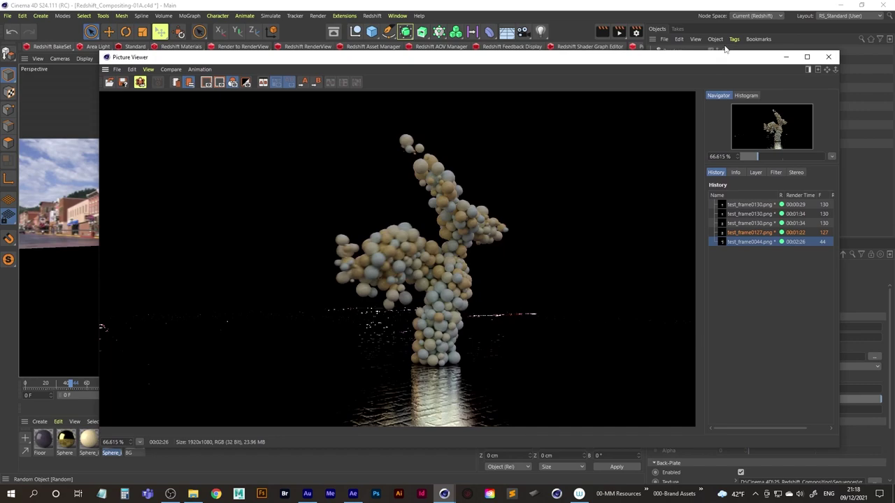
scroll(448, 248, up, 2)
drag(460, 314, 370, 261)
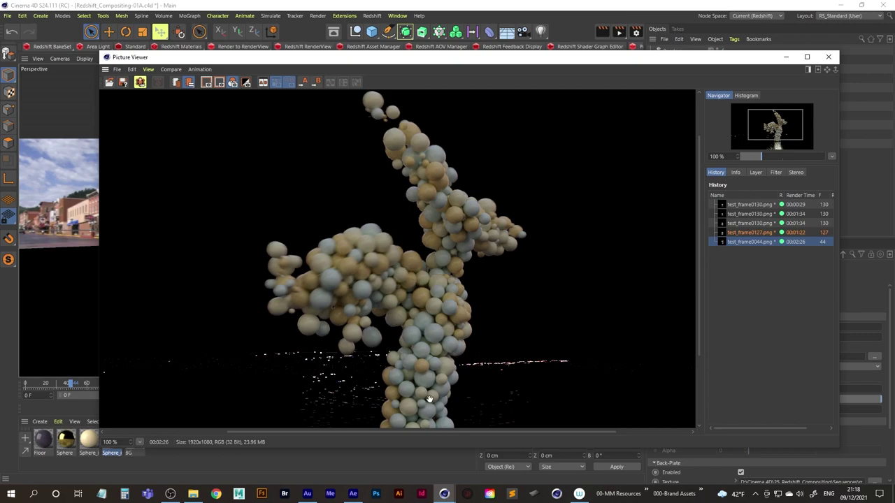
mouse_move(353, 498)
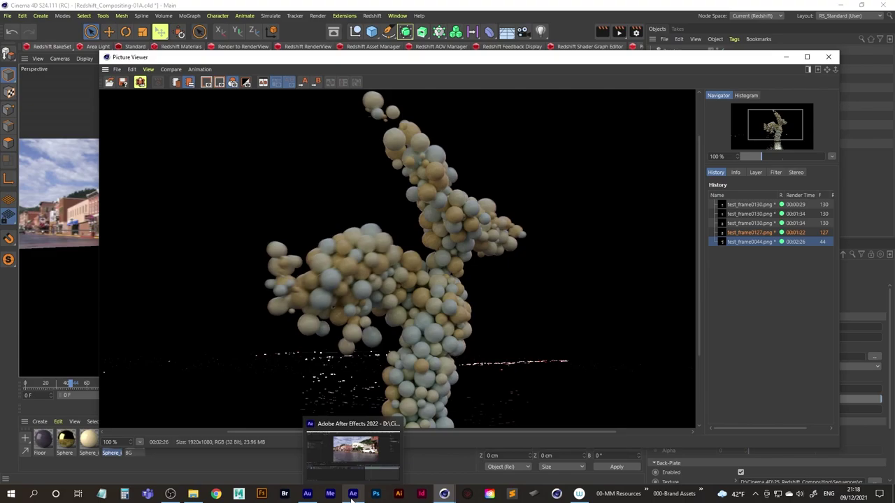
- Import test_frame0044.png as the top layer over road_mov and delete the test_frame0127.png layer
click(353, 498)
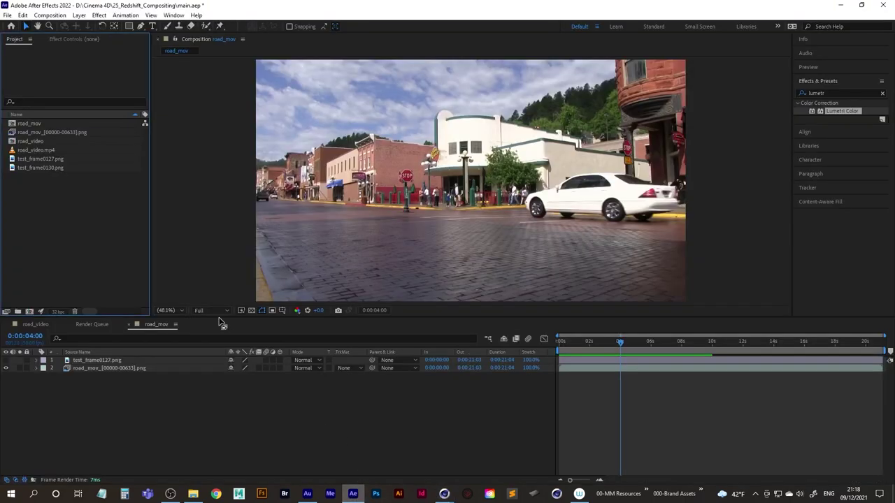
double_click(85, 223)
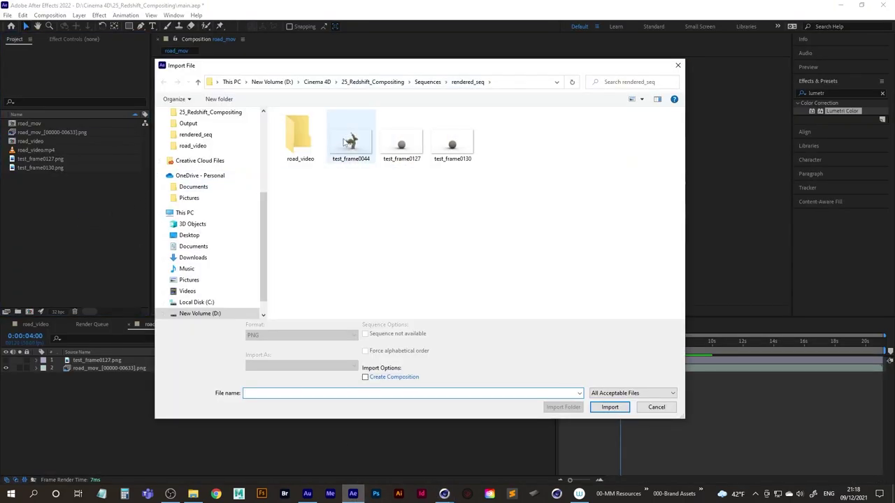
double_click(349, 144)
drag(42, 160, 44, 372)
click(80, 369)
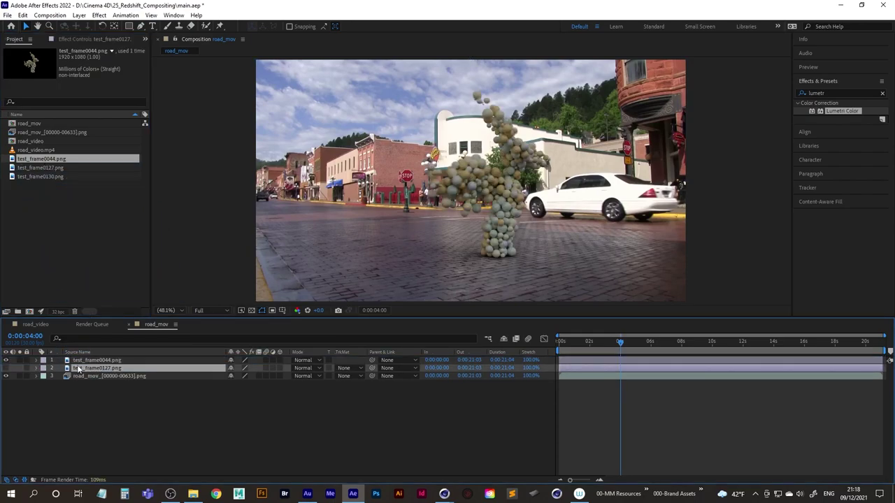
key(Delete)
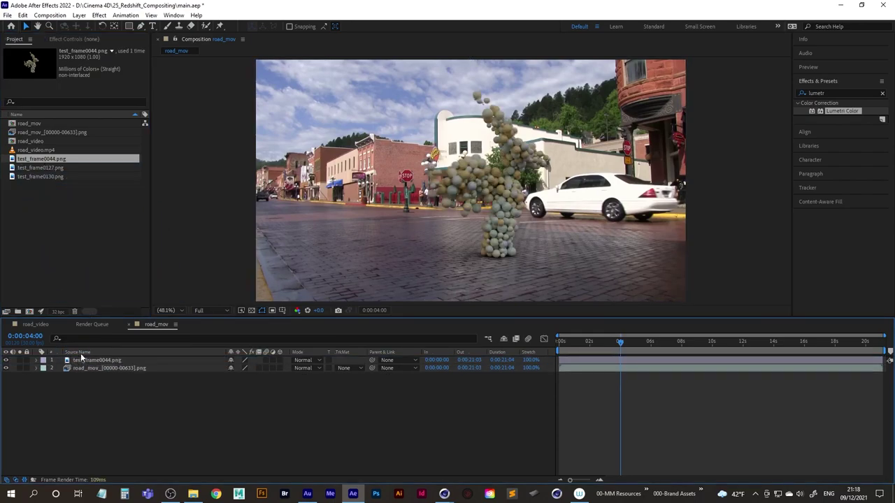
- Toggle the figure and road layers' visibility to compare, leaving both visible
click(7, 360)
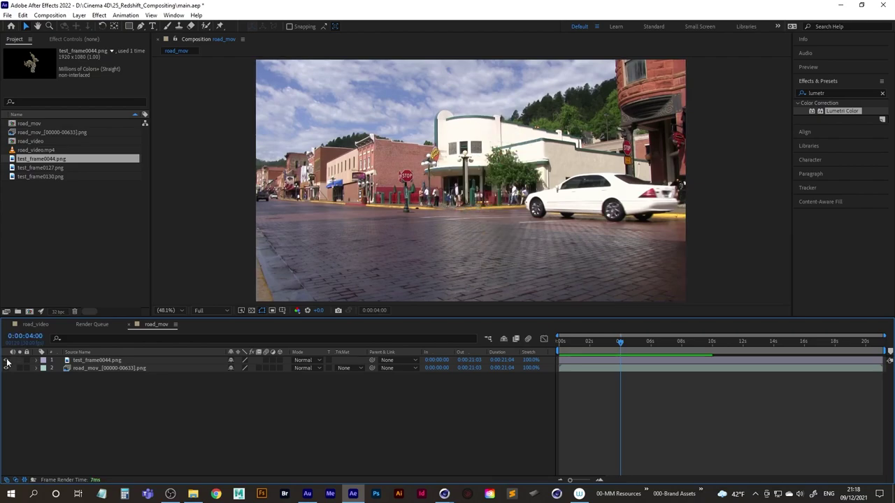
click(7, 360)
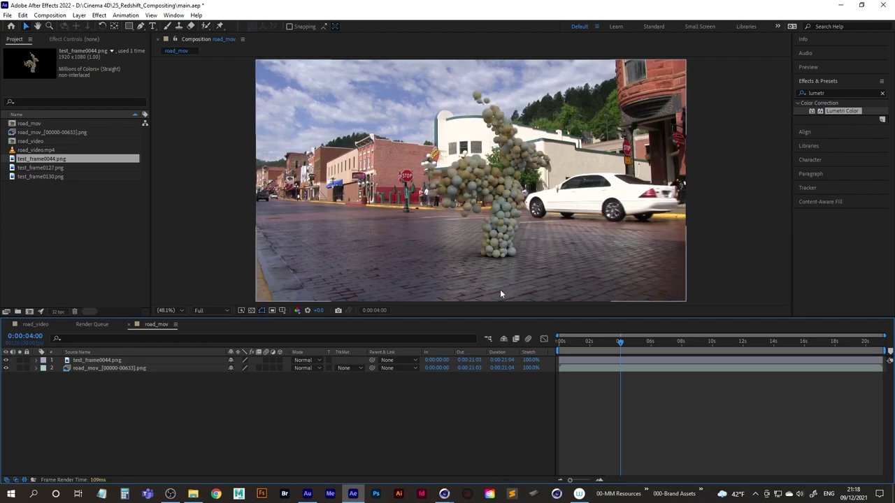
click(7, 360)
click(7, 368)
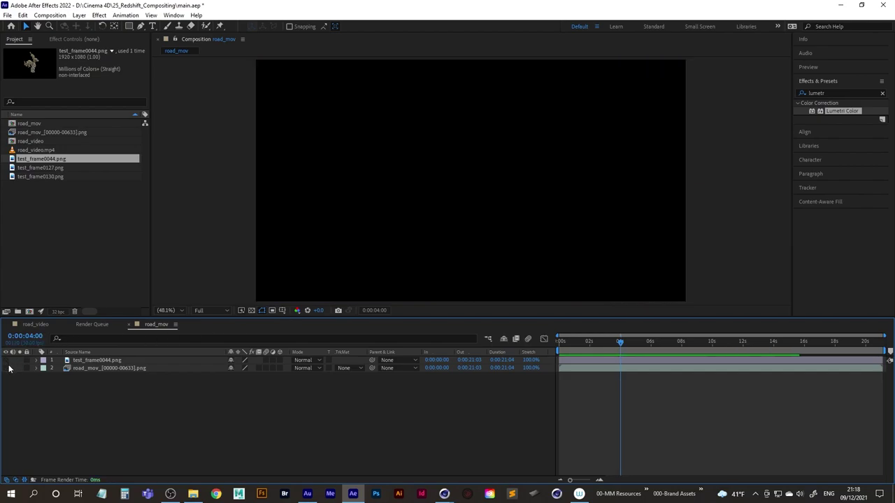
drag(6, 363, 7, 368)
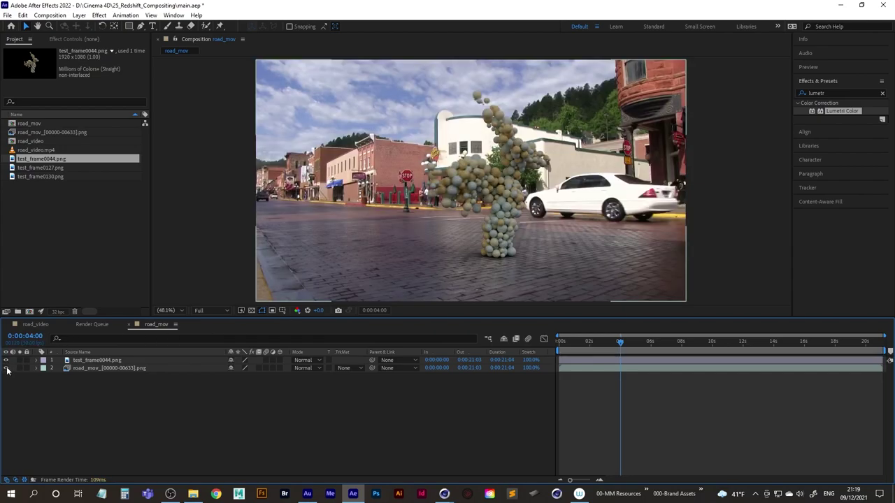
click(7, 361)
click(6, 361)
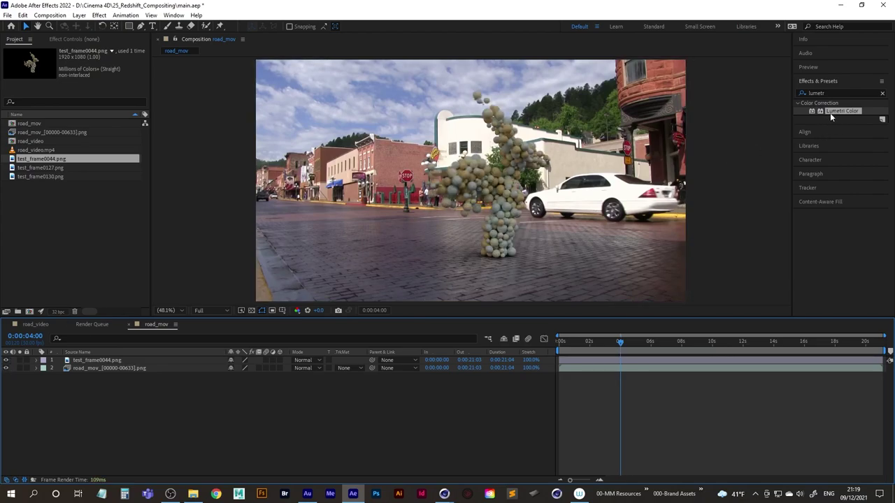
- Apply Lumetri Color to the figure layer and expand Basic Correction
drag(830, 112, 101, 363)
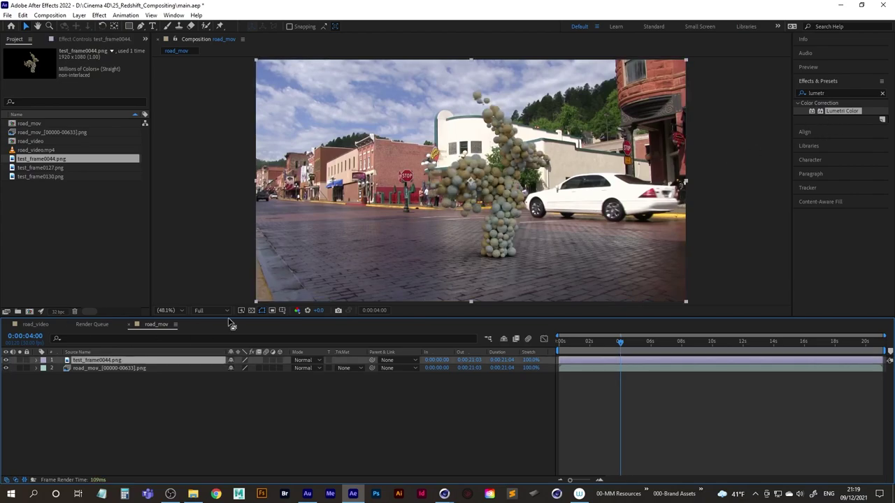
double_click(842, 112)
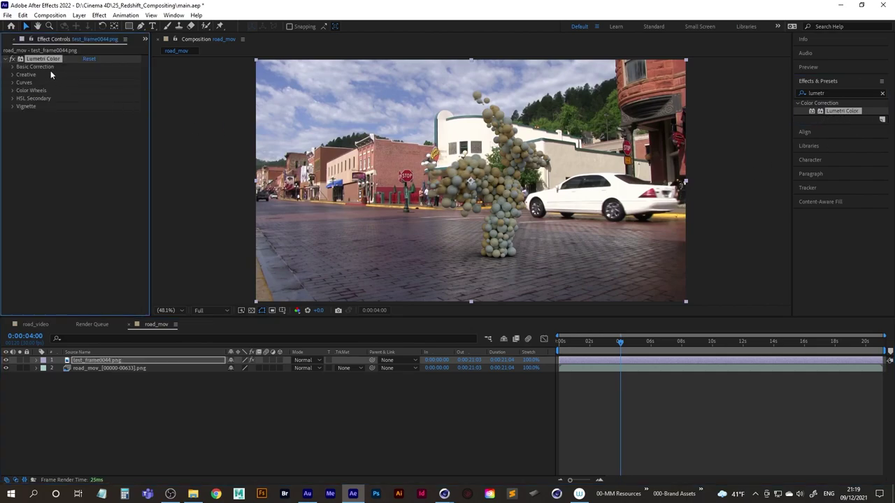
click(13, 67)
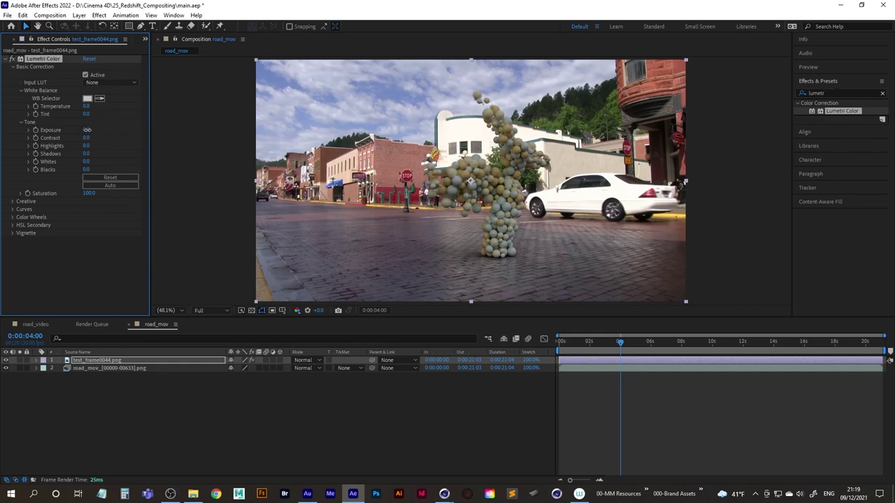
- Try higher Exposure and warmer Temperature, reset them to 0, then return to Cinema 4D
drag(87, 131, 112, 140)
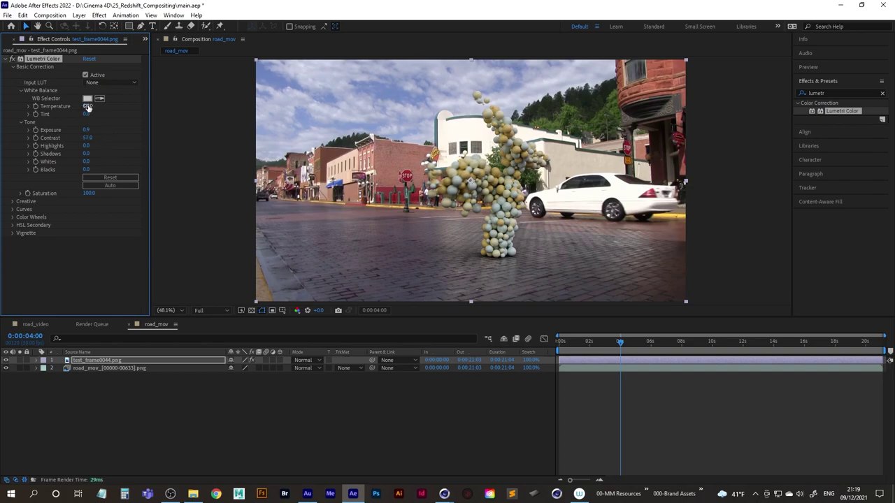
drag(84, 106, 135, 110)
drag(110, 127, 110, 127)
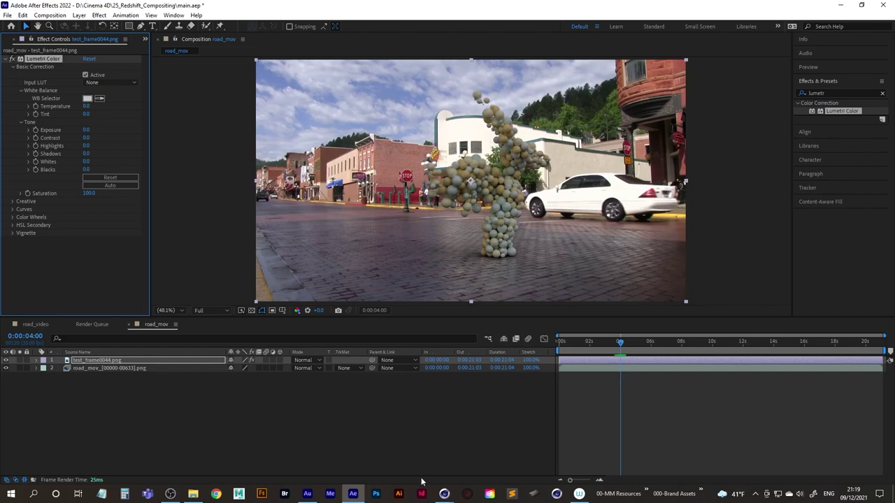
mouse_move(444, 494)
click(409, 455)
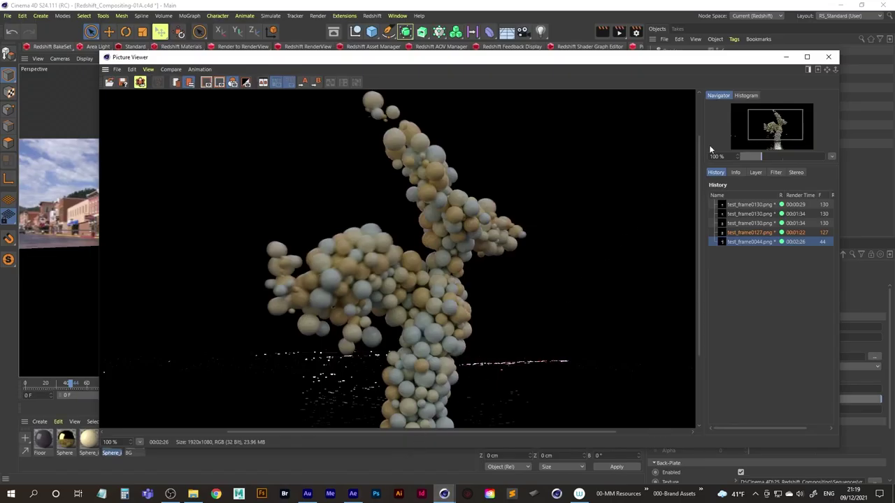
- Start a live RenderView render and trial higher dome light exposure, undoing back to 0.366
click(786, 56)
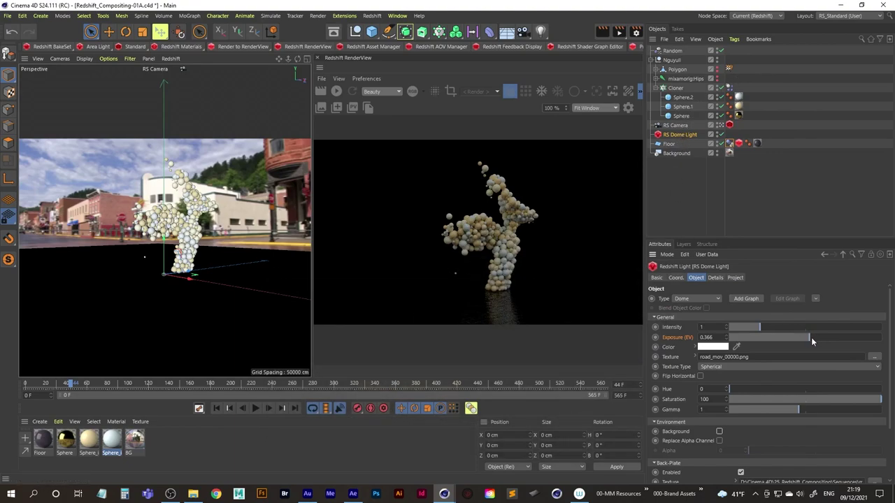
click(337, 92)
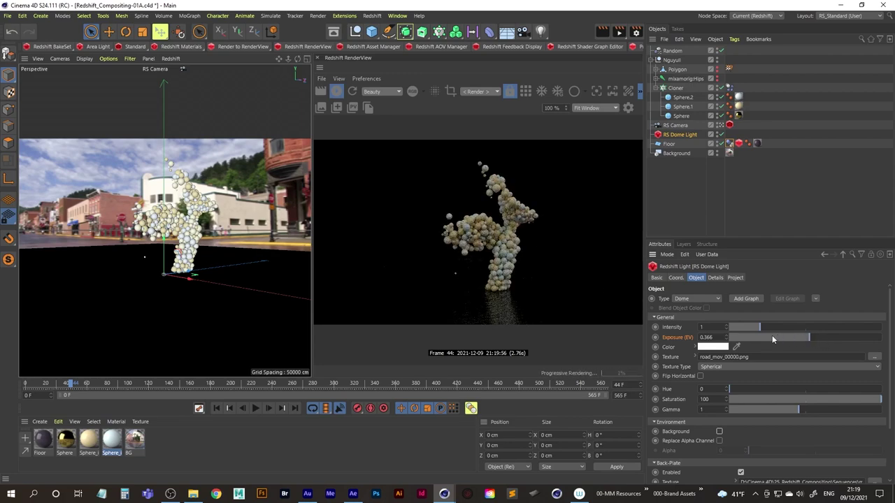
click(812, 338)
drag(813, 345, 820, 338)
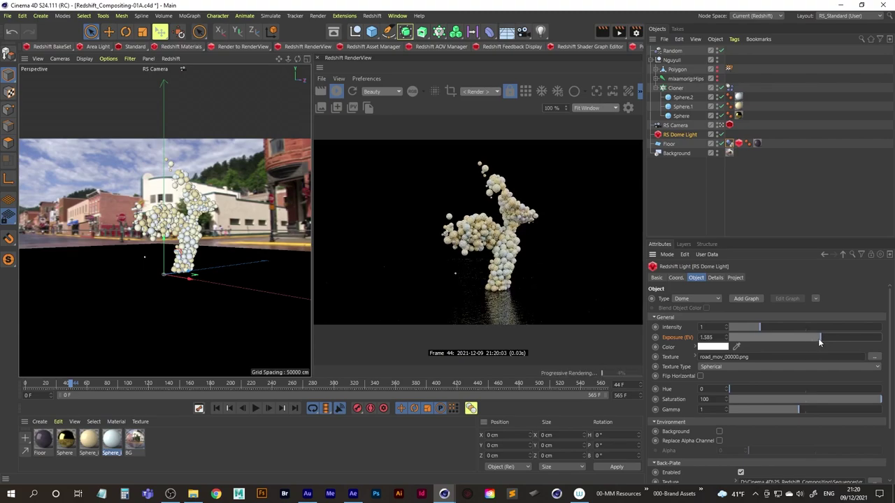
key(ctrl+z)
key(ctrl+z)
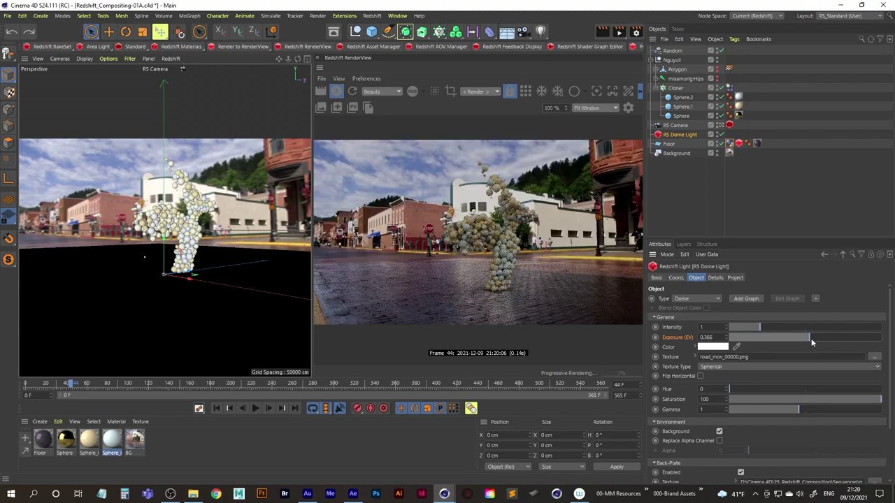
key(ctrl+y)
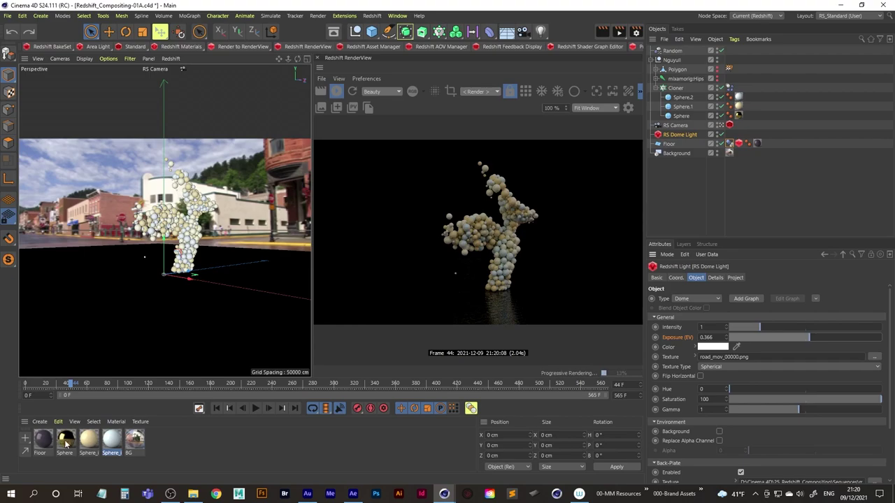
key(ctrl+shift+a)
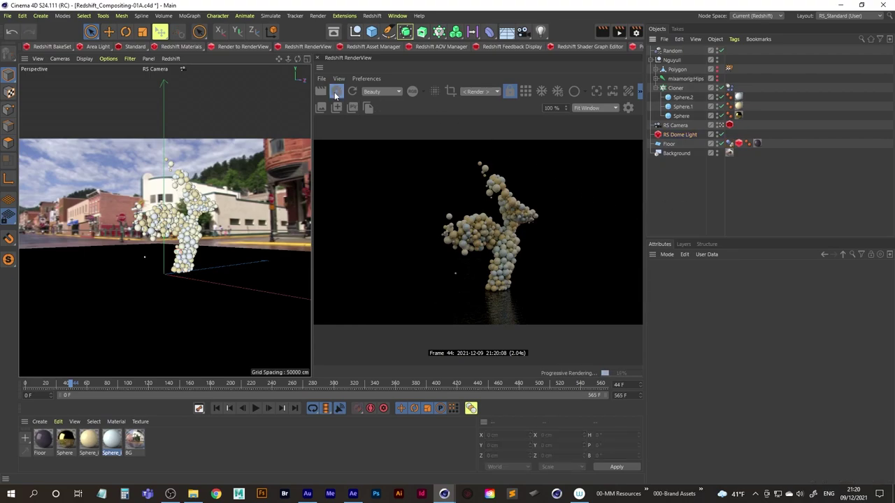
- Set the Sphere material's RS Material preset to Silver in the Shader Graph
double_click(65, 440)
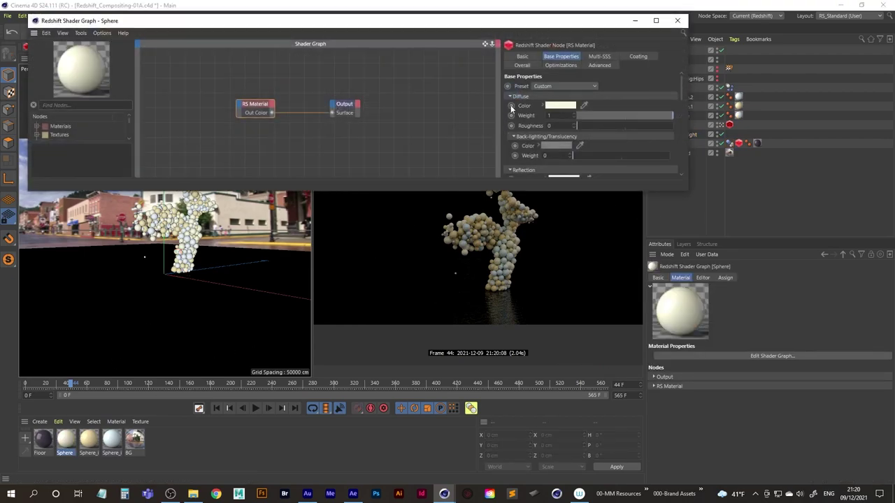
click(571, 85)
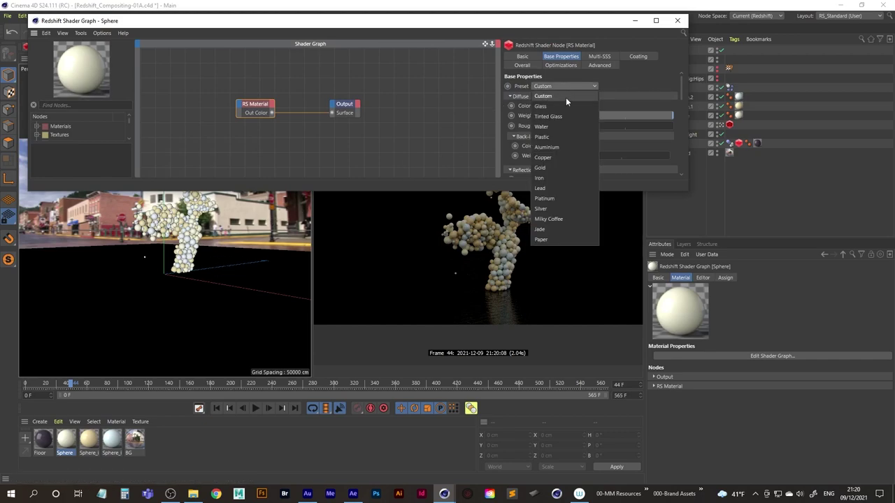
click(547, 209)
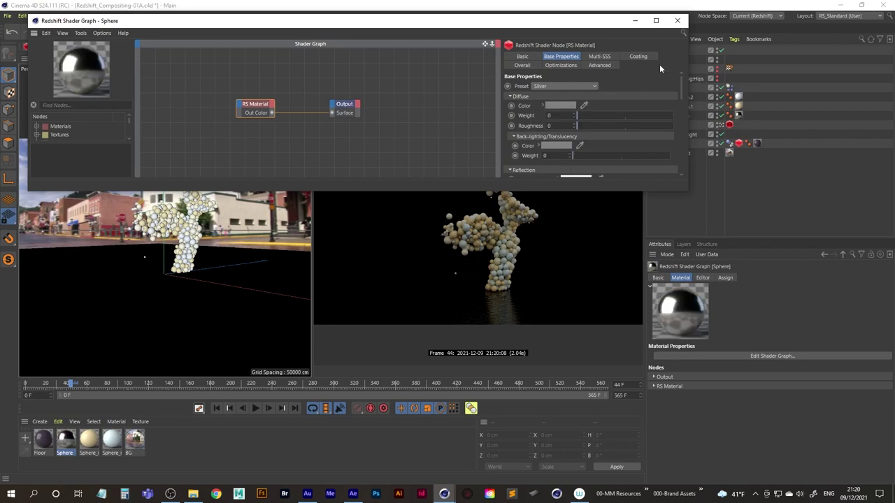
click(677, 20)
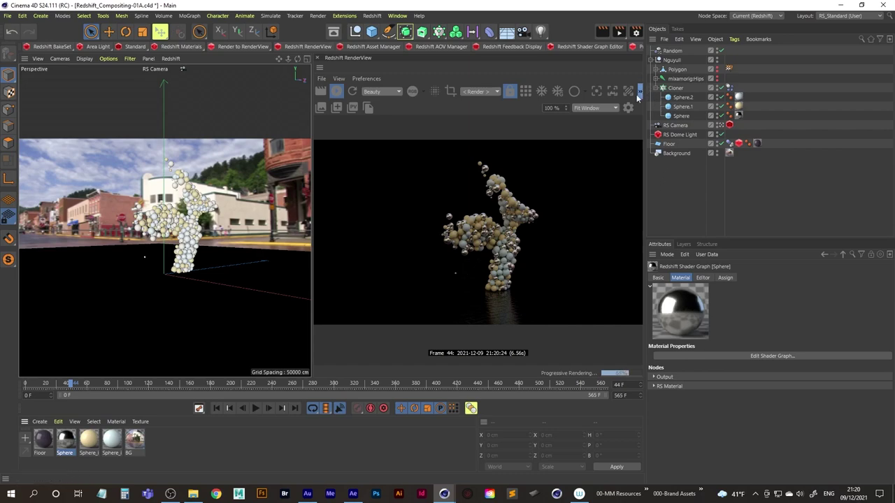
- Show the RenderView preview at Original Size and pan to frame the spheres
click(599, 109)
click(595, 116)
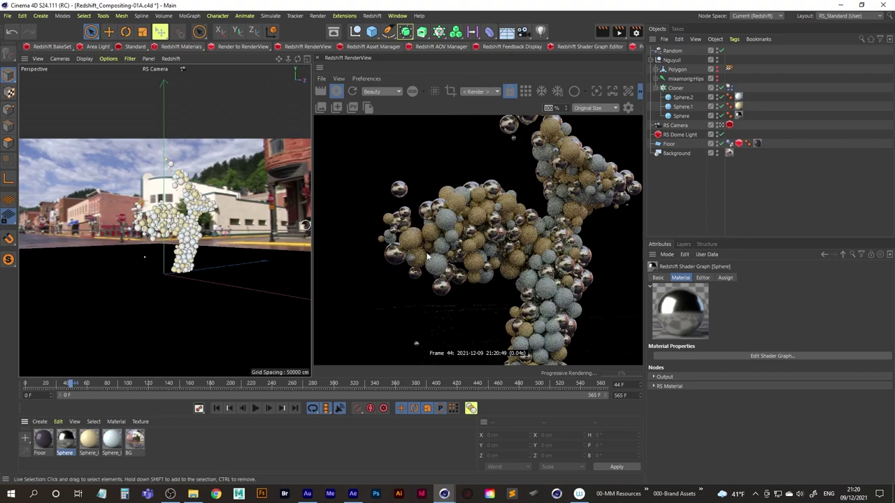
drag(541, 273, 493, 206)
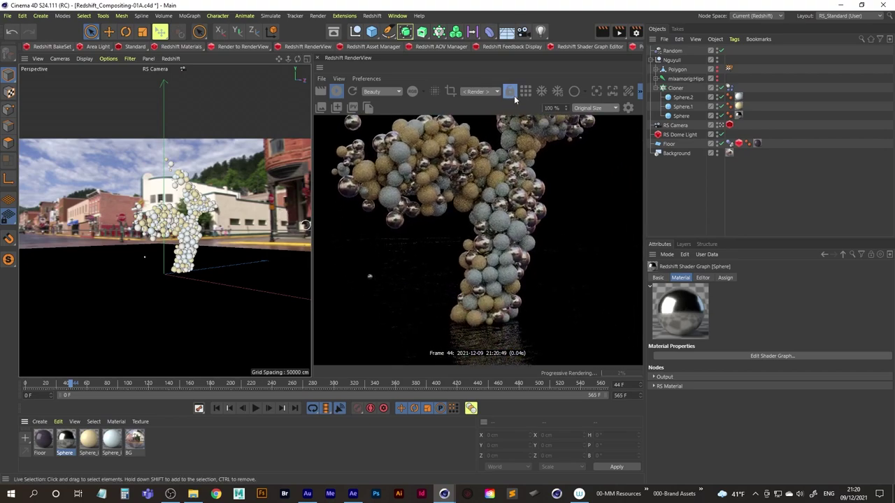
- Enable Region Render and fit the region box around the upper sphere cluster
click(451, 91)
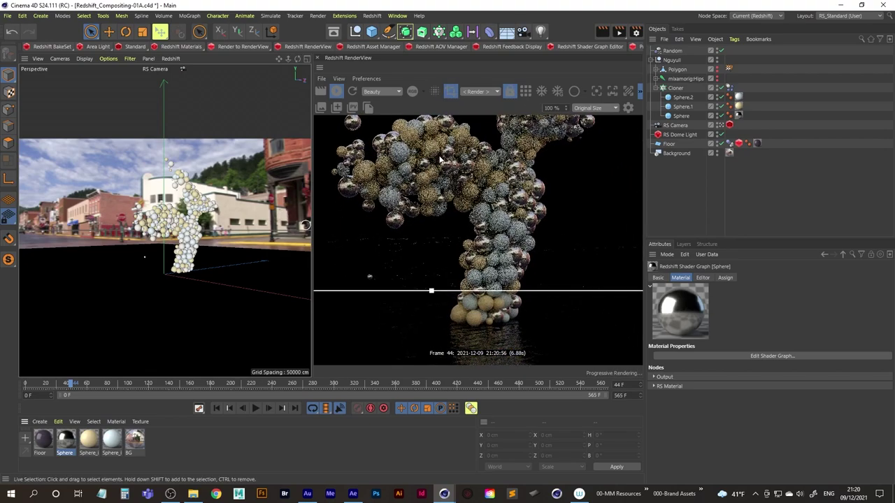
mouse_move(415, 147)
mouse_down()
mouse_move(499, 204)
mouse_move(525, 208)
mouse_up()
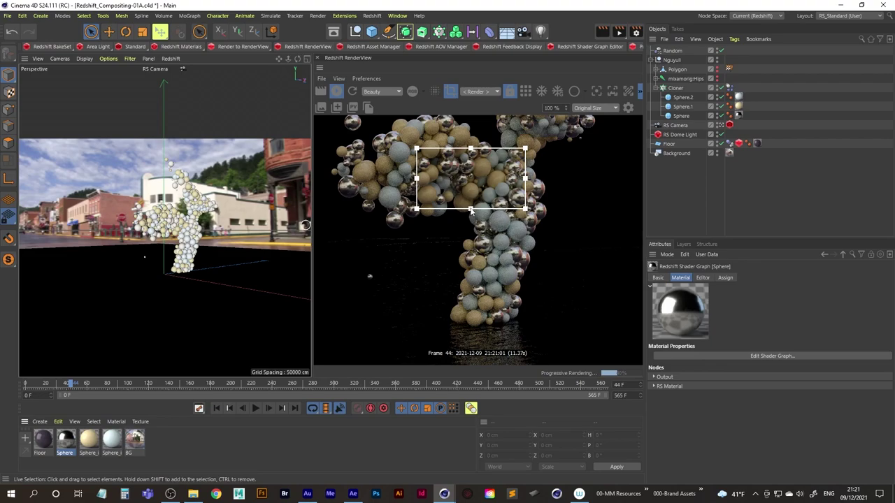
drag(470, 208, 472, 225)
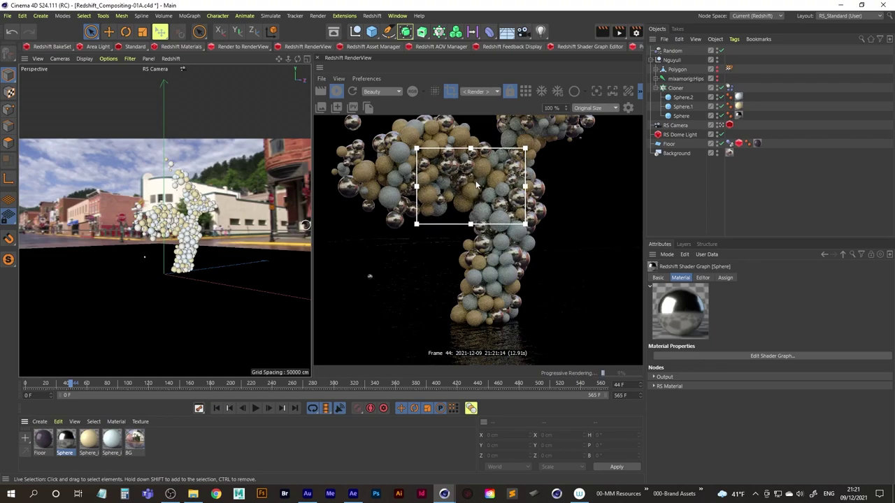
drag(475, 186, 473, 205)
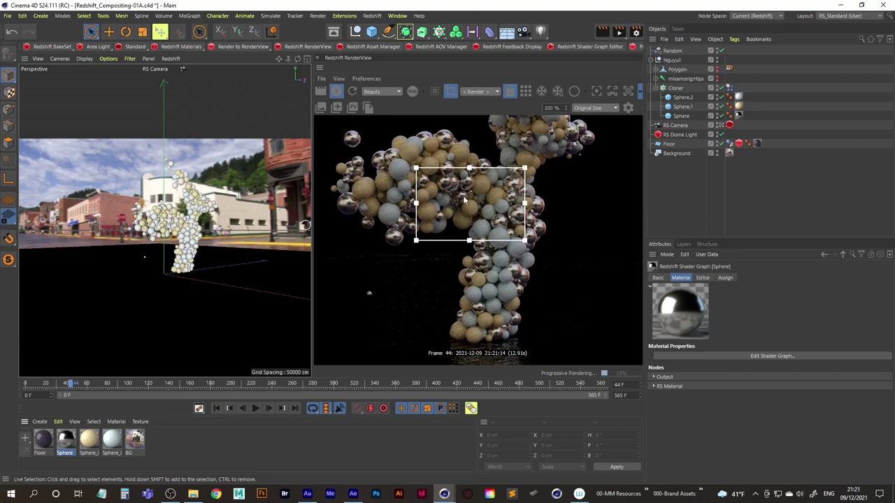
drag(417, 204, 396, 204)
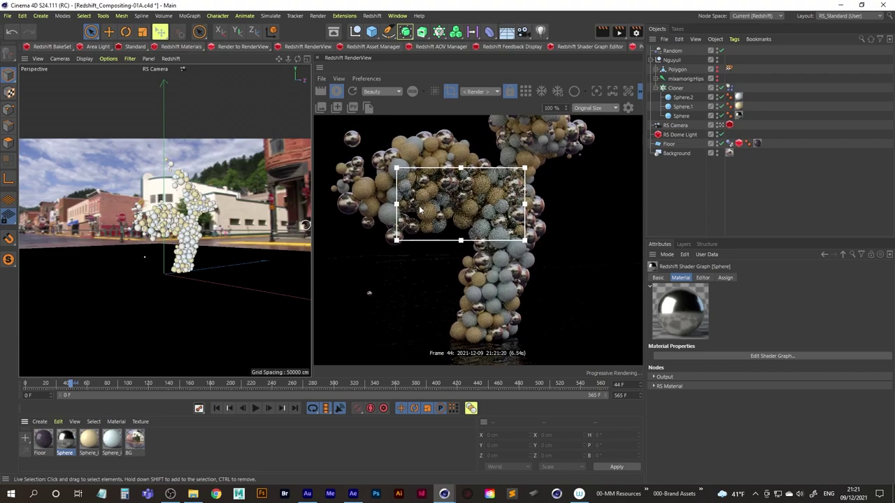
click(525, 91)
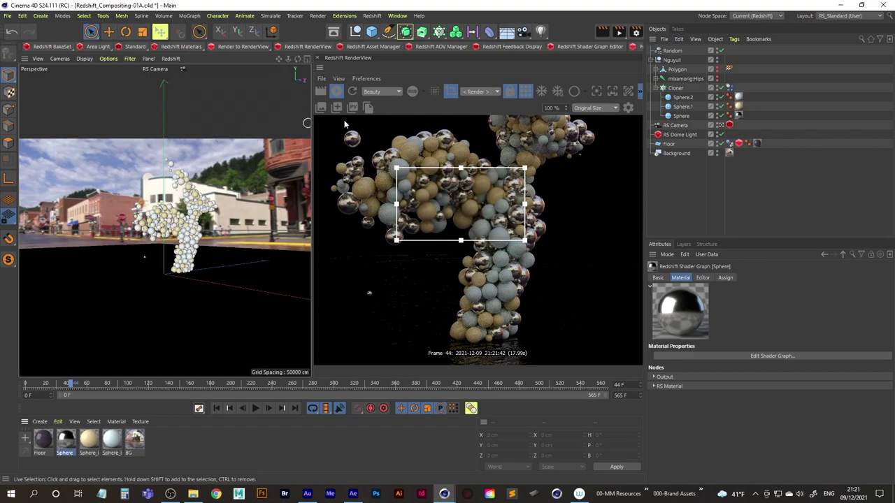
- Turn off Redshift's Automatic Sampling in the render settings
click(637, 33)
drag(644, 21, 143, 73)
click(514, 201)
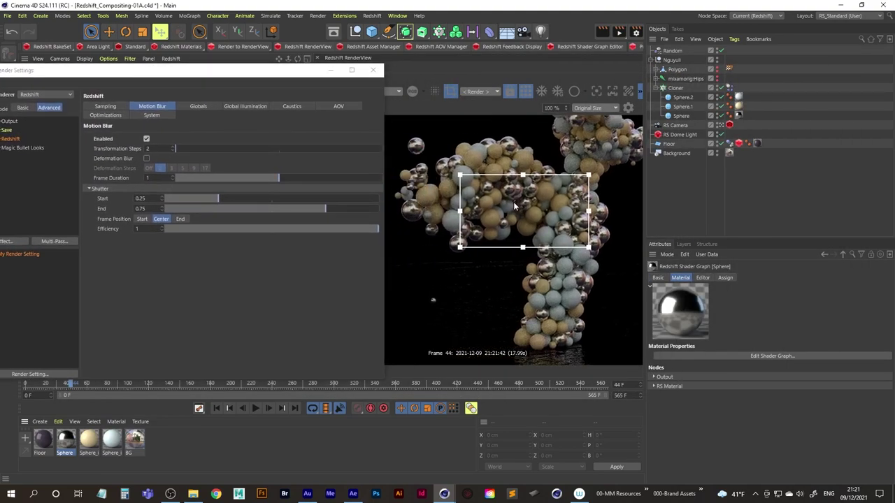
drag(225, 74, 260, 71)
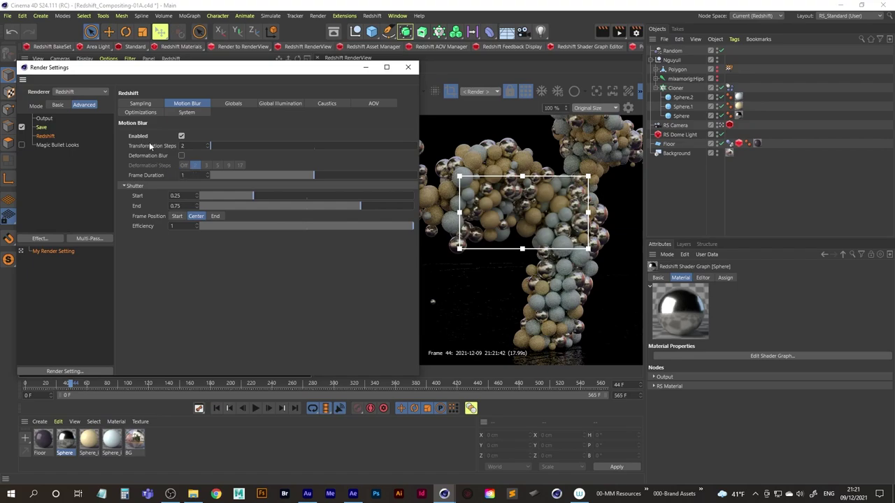
click(140, 104)
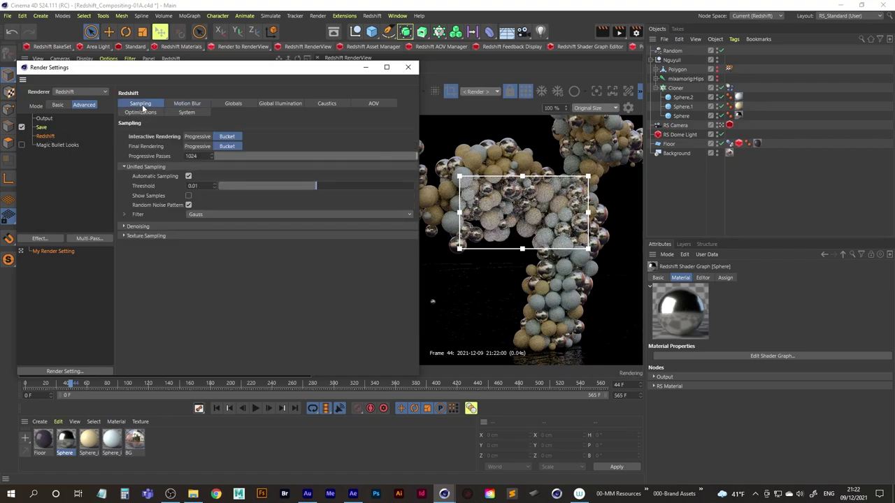
click(188, 176)
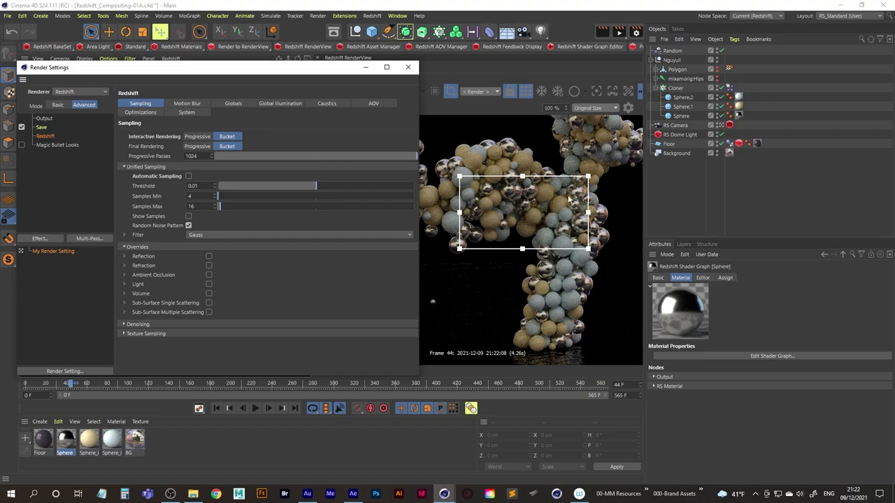
- Raise the RS Dome Light's samples from 64 to 256 (64*4)
click(682, 135)
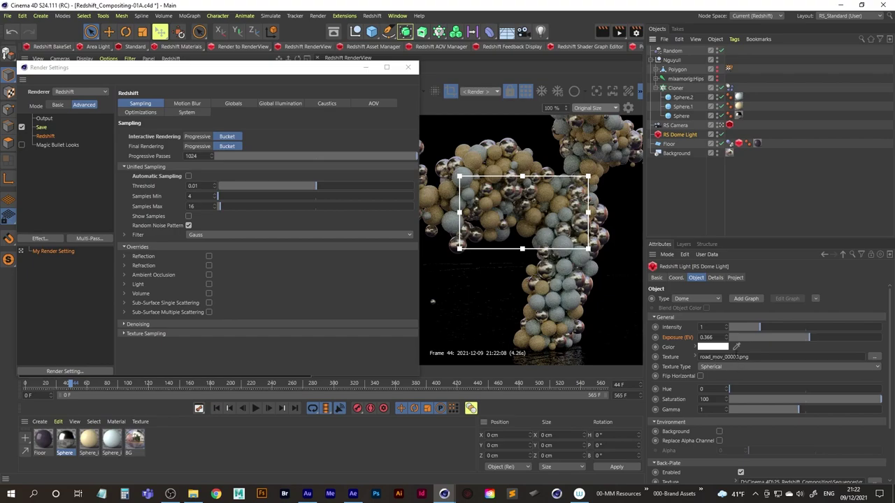
click(715, 278)
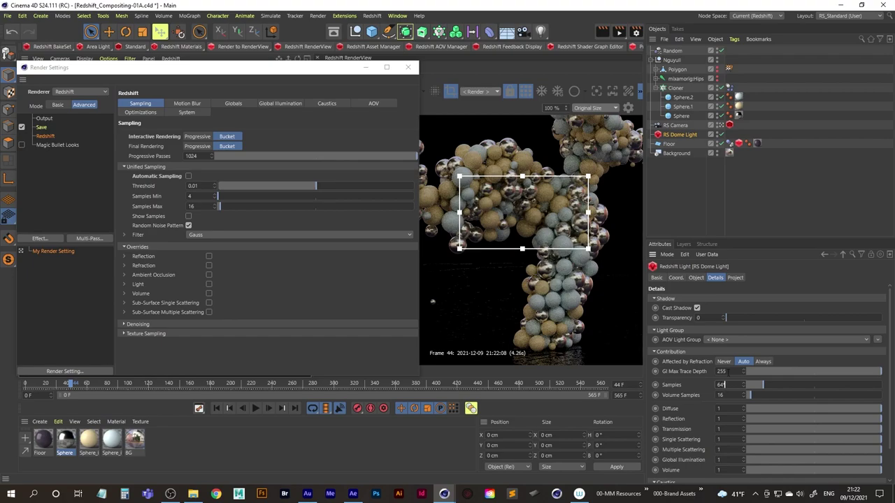
key(Return)
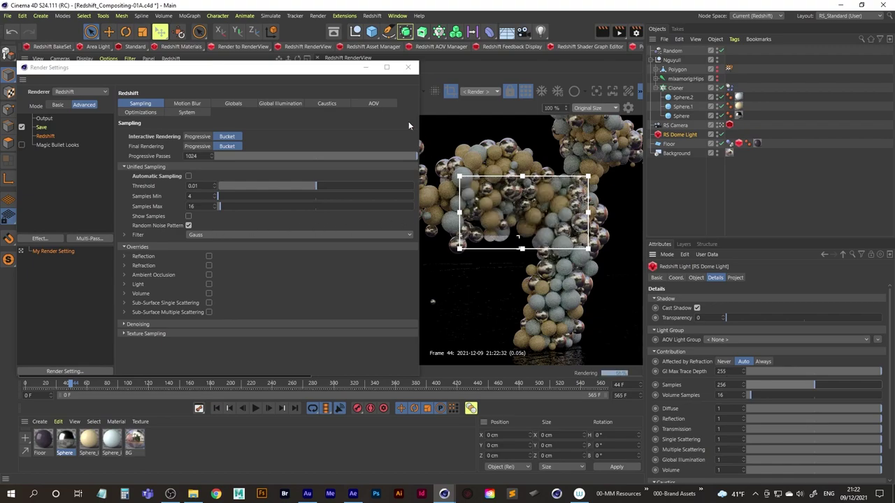
drag(307, 68, 299, 67)
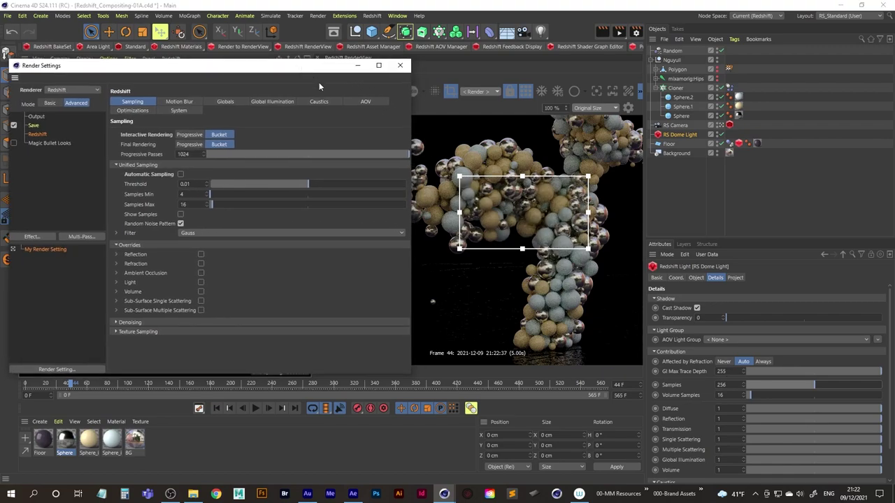
- Move Shadows from the Available AOVs into the Redshift AOV list using the AOV Manager
click(367, 101)
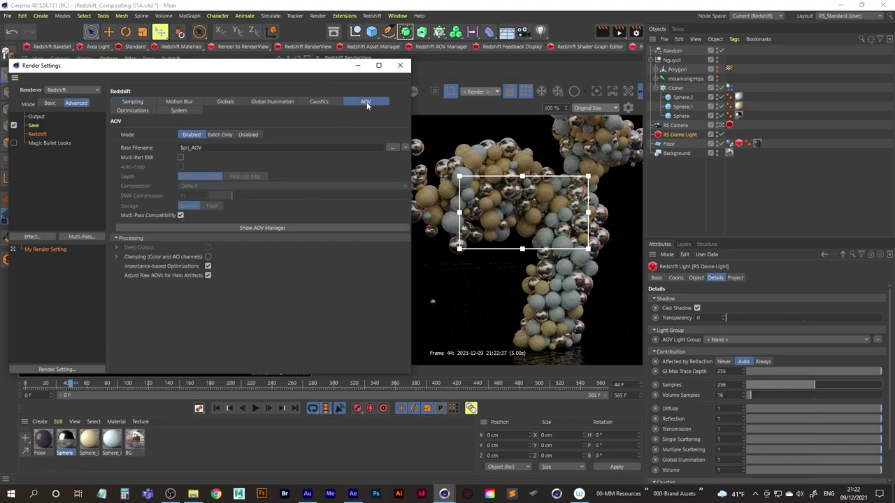
click(222, 227)
drag(194, 123, 220, 137)
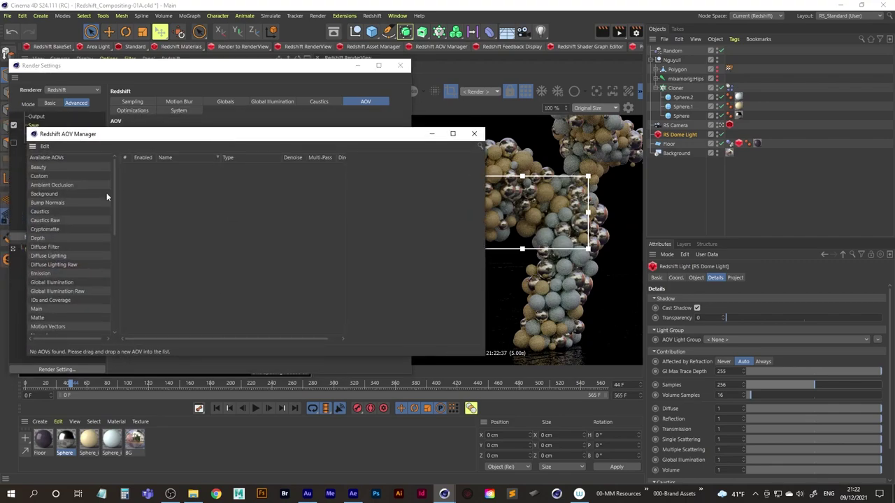
drag(114, 186, 110, 260)
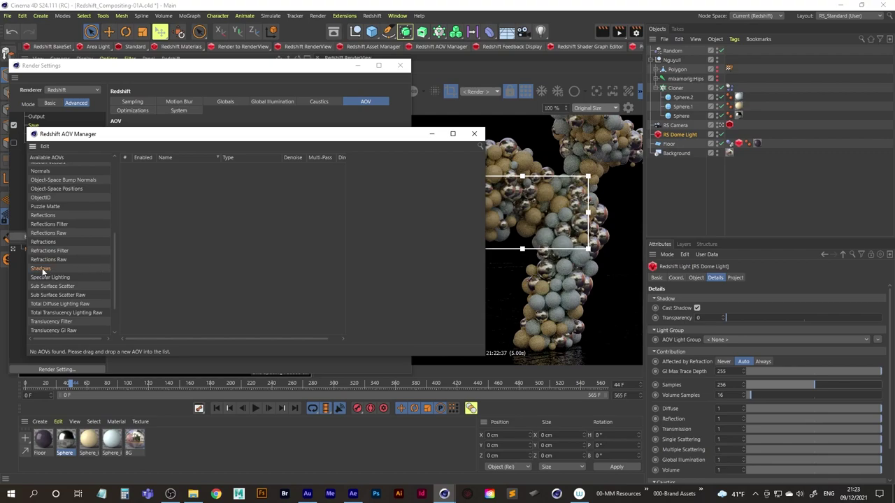
drag(41, 269, 262, 221)
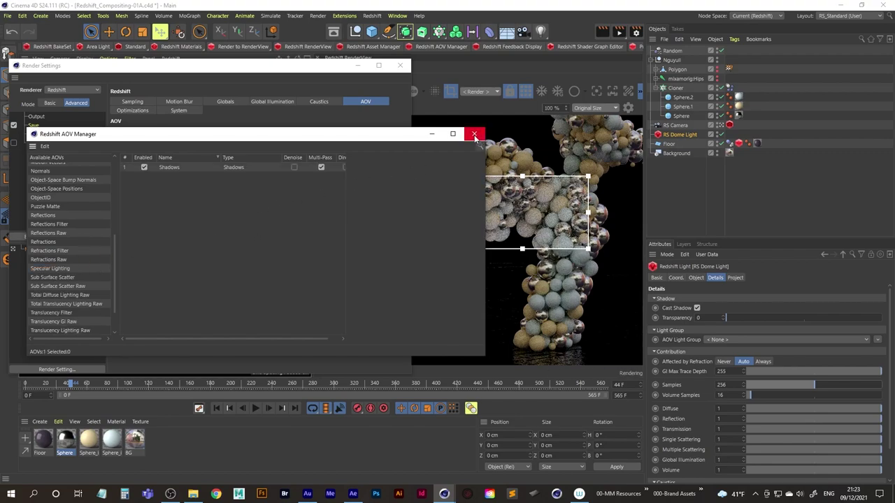
click(474, 135)
drag(314, 72, 245, 67)
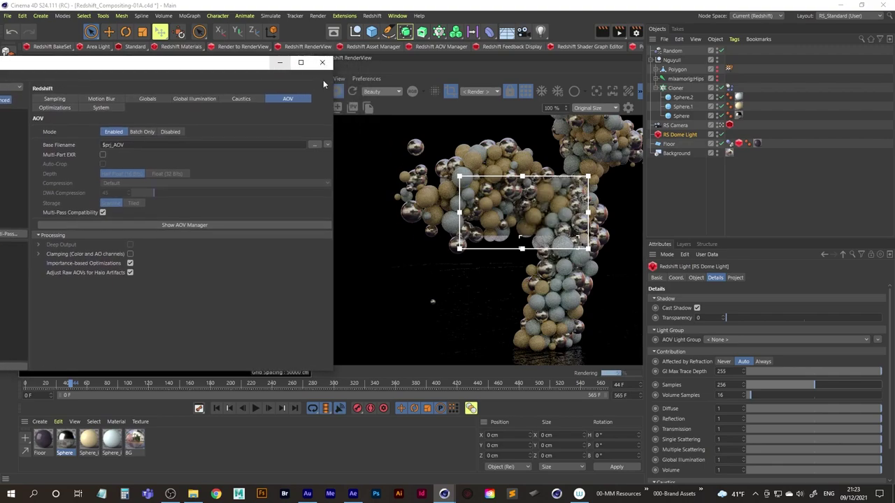
click(388, 93)
click(389, 105)
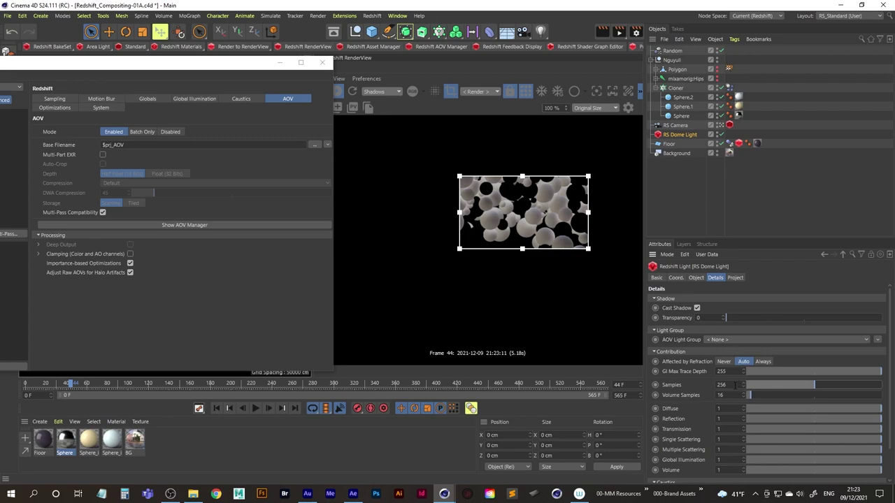
click(730, 385)
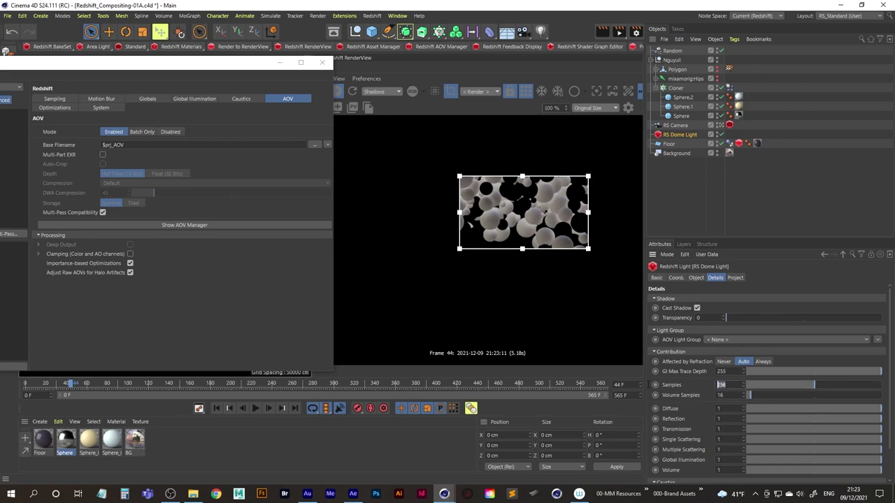
text(1)
key(Return)
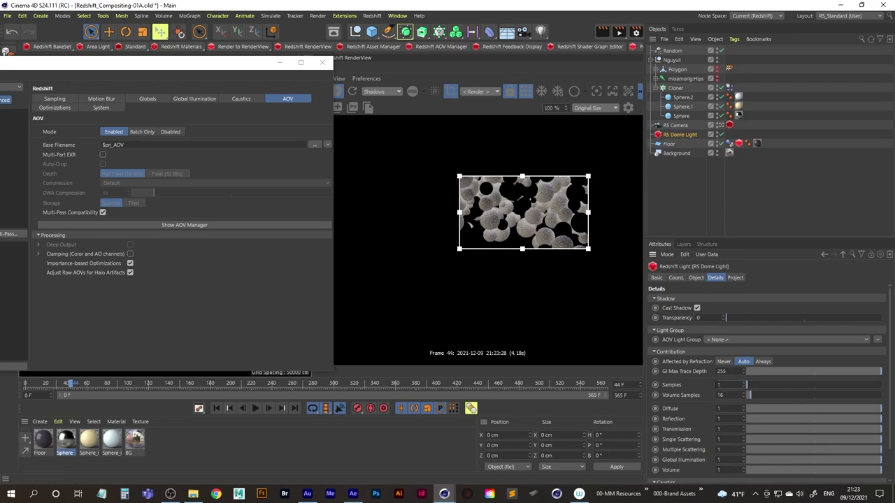
right_click(674, 386)
click(710, 375)
double_click(722, 384)
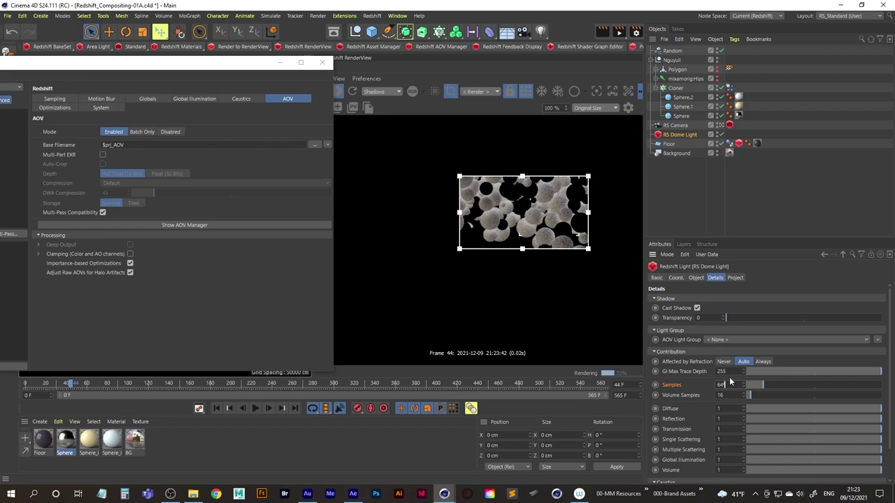
text(256)
key(Return)
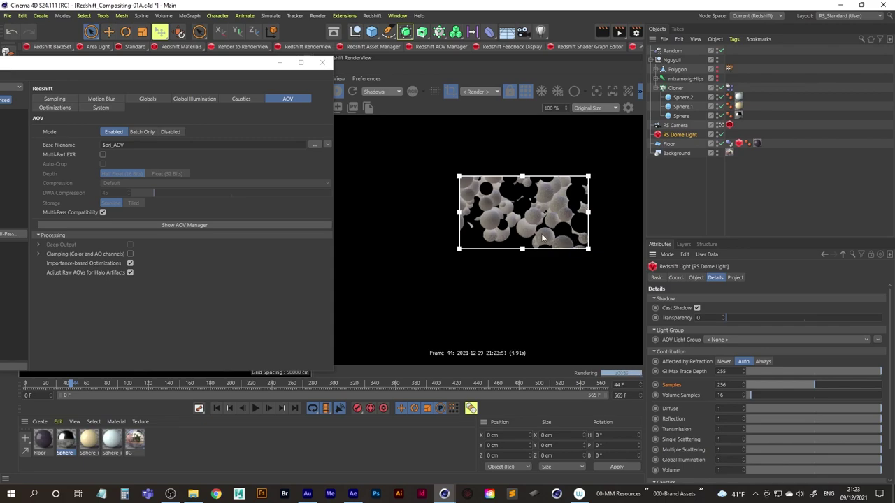
click(381, 91)
click(392, 102)
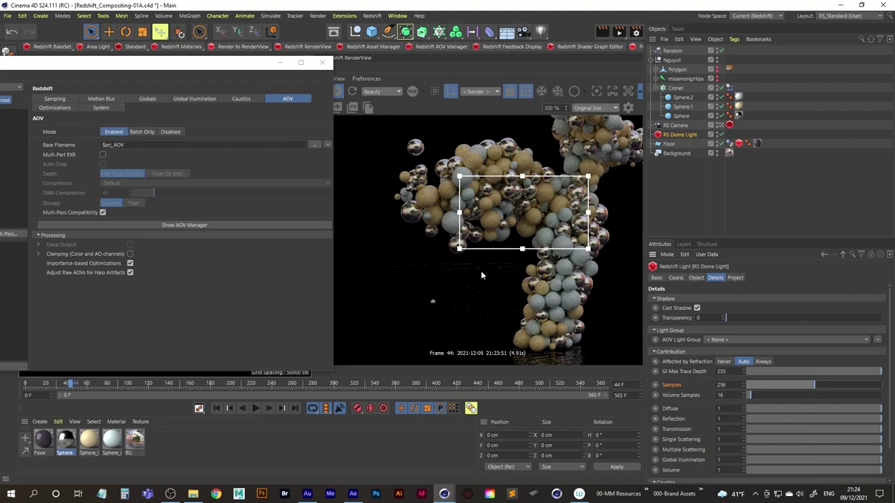
drag(192, 66, 282, 59)
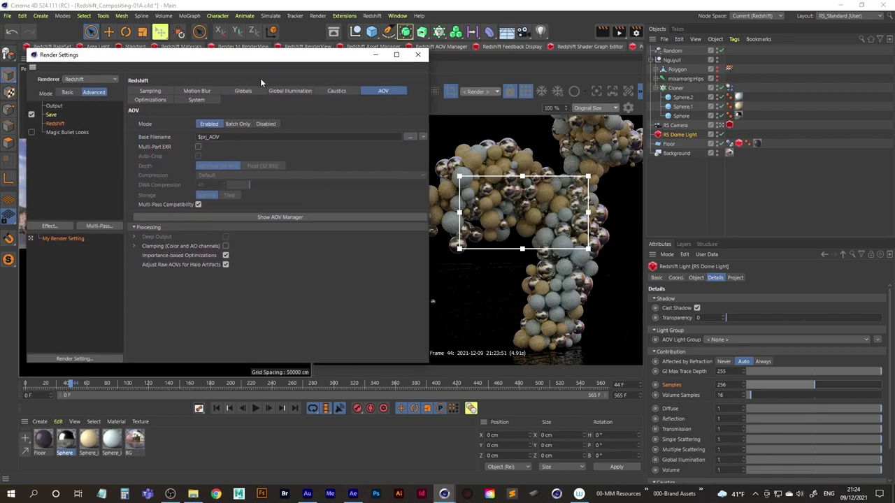
- Raise Global Illumination Brute Force Rays from 16 to 64, then to 128
click(287, 91)
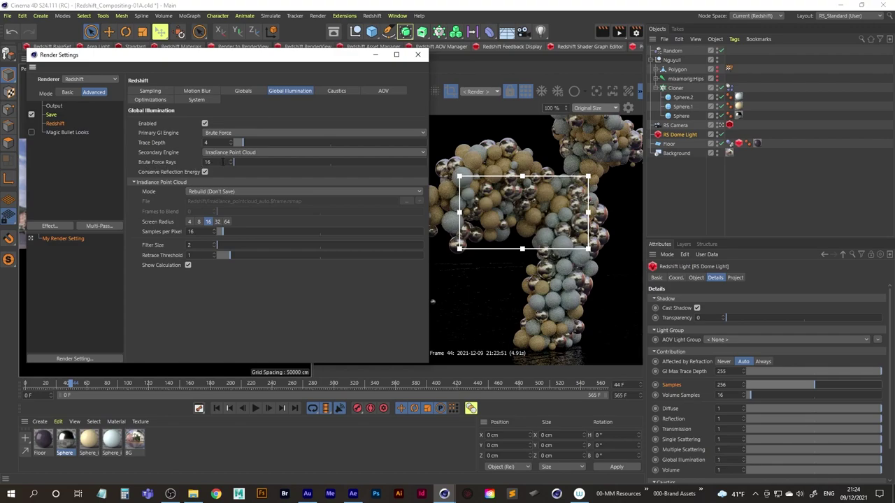
click(224, 162)
double_click(219, 160)
text(*4)
key(Return)
text(*2)
key(Return)
click(384, 91)
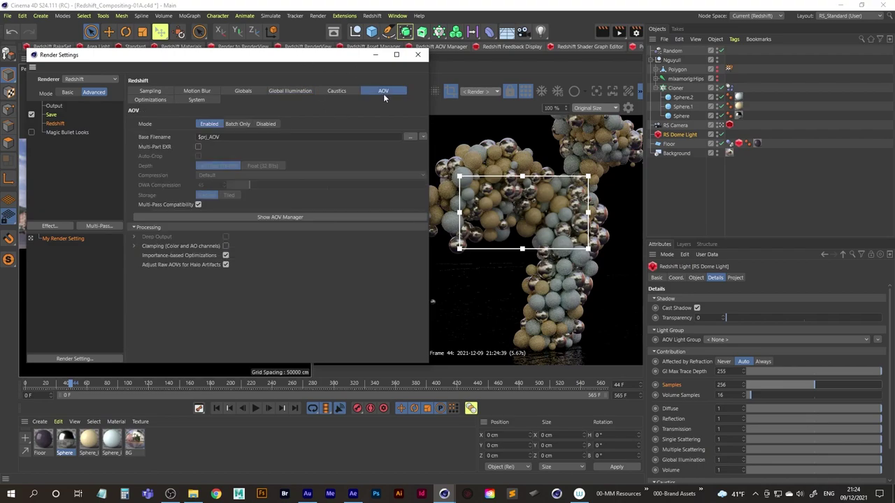
- Add Reflections from the Available AOVs to the AOV list in the AOV Manager
click(245, 216)
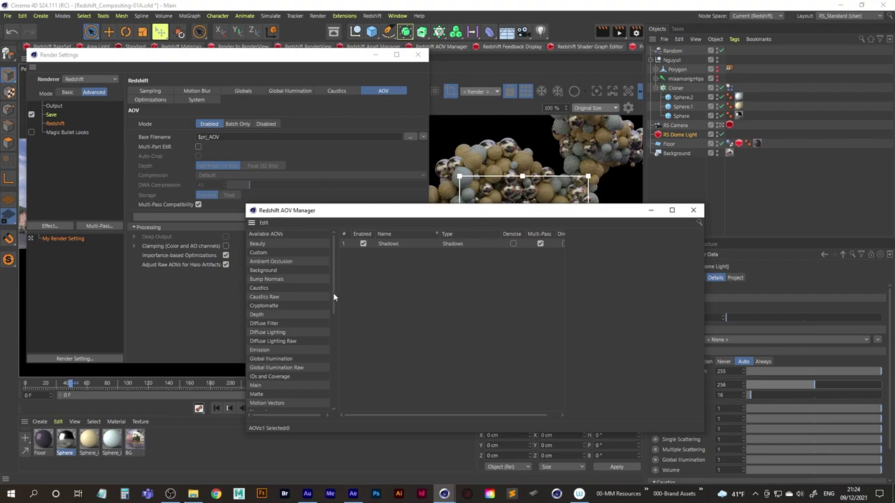
drag(333, 292, 318, 346)
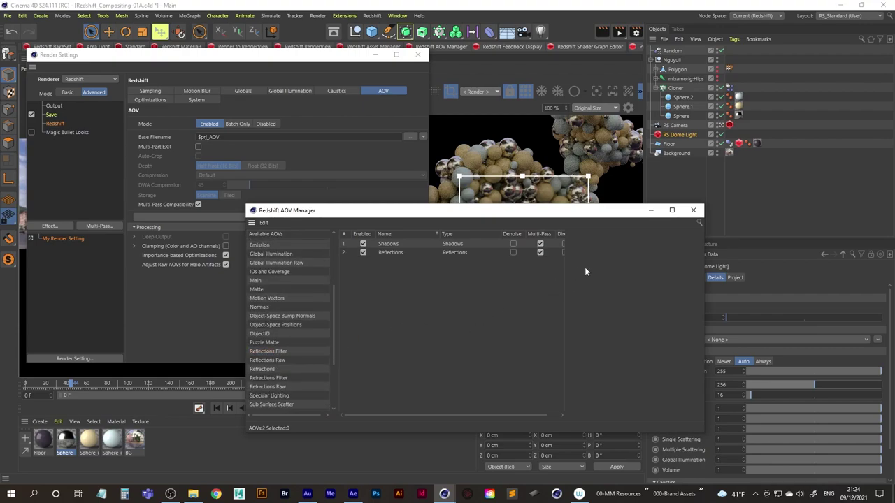
click(693, 210)
- Switch the RenderView to the Reflections pass and bring up the Sampling settings
drag(309, 60, 214, 65)
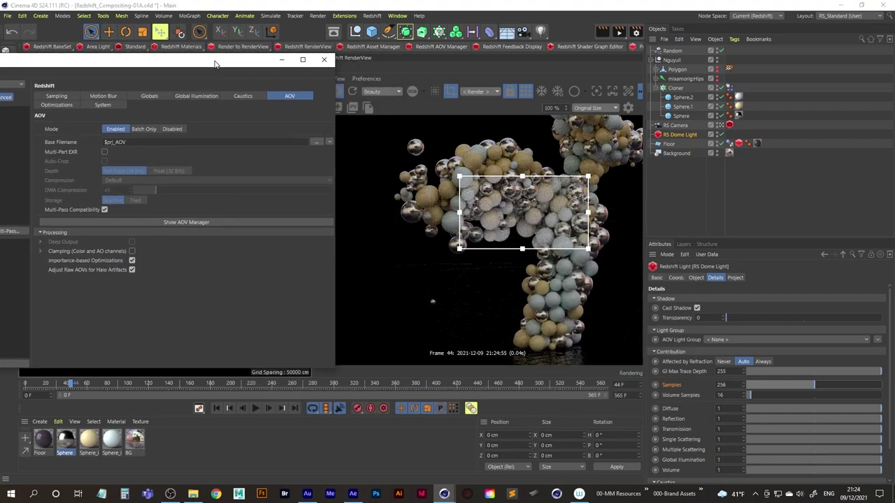
click(392, 91)
click(377, 105)
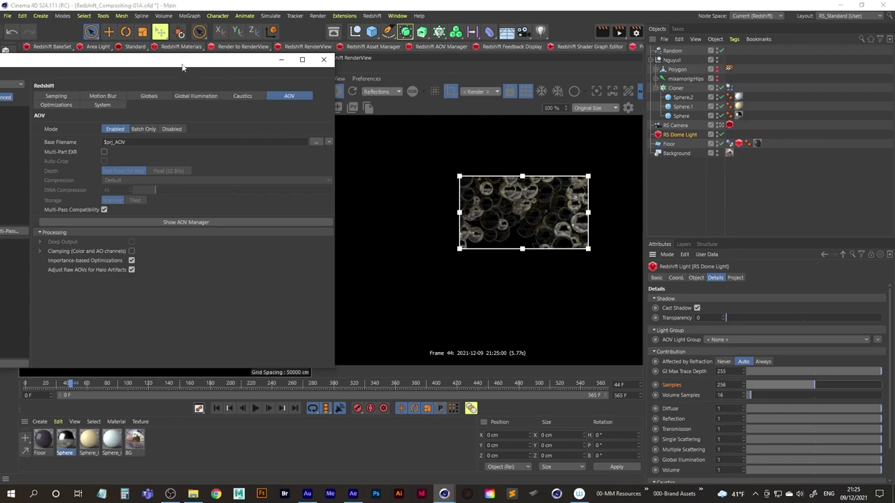
drag(183, 62, 266, 62)
click(140, 91)
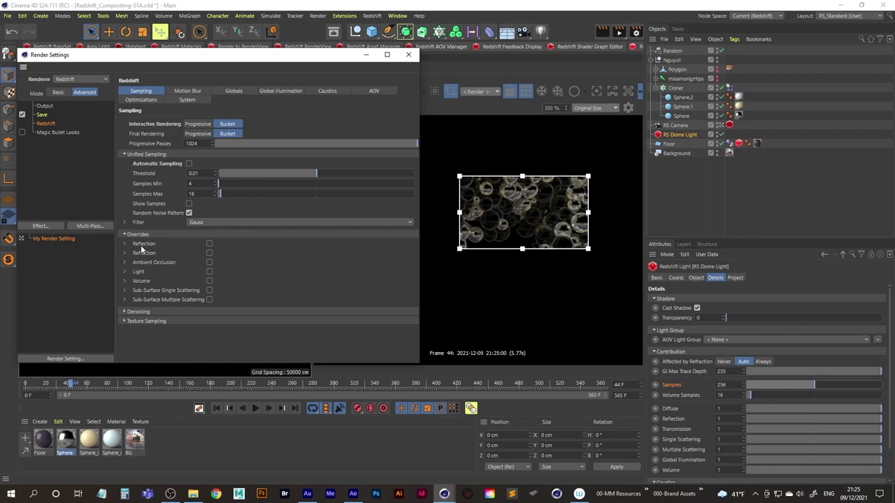
- Enable the Reflection sampling override and try samples of 1, 8, then 64
click(208, 243)
click(126, 244)
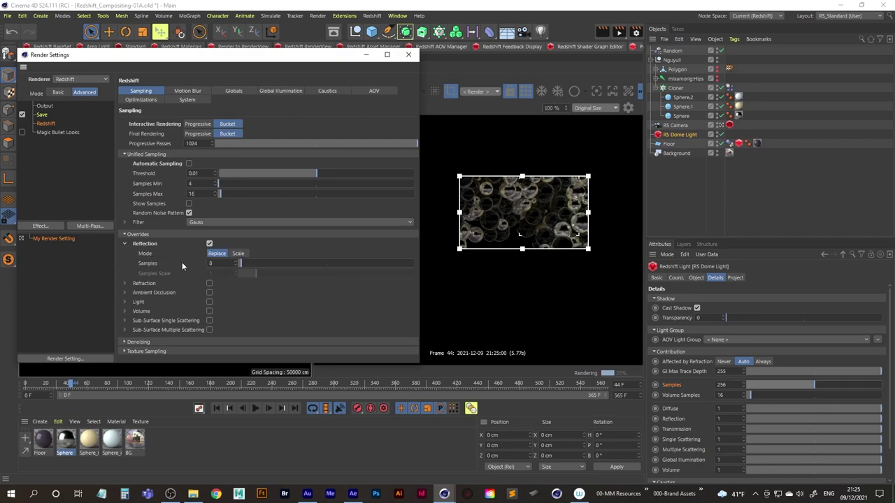
click(210, 263)
text(1)
key(Return)
double_click(219, 264)
text(8)
key(Return)
double_click(211, 263)
text(64)
key(Return)
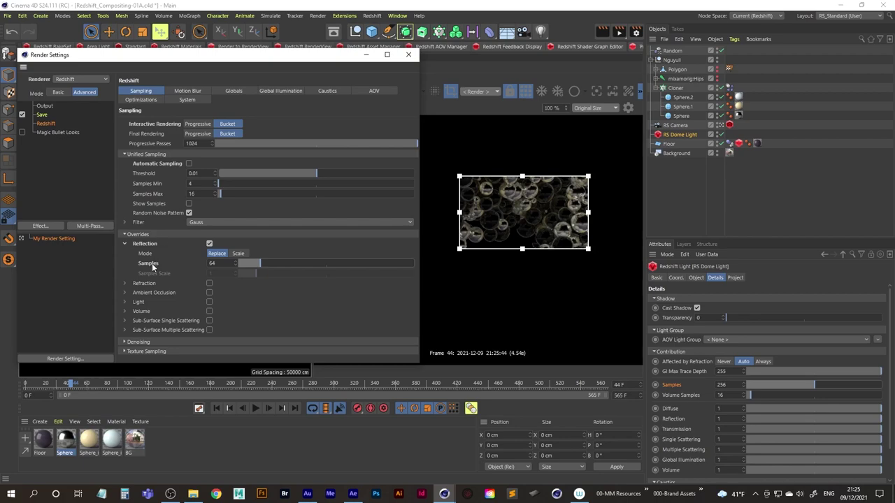
- Compare by reverting reflection samples to 8, then redo them back to 64
drag(152, 266, 155, 267)
click(23, 15)
click(49, 41)
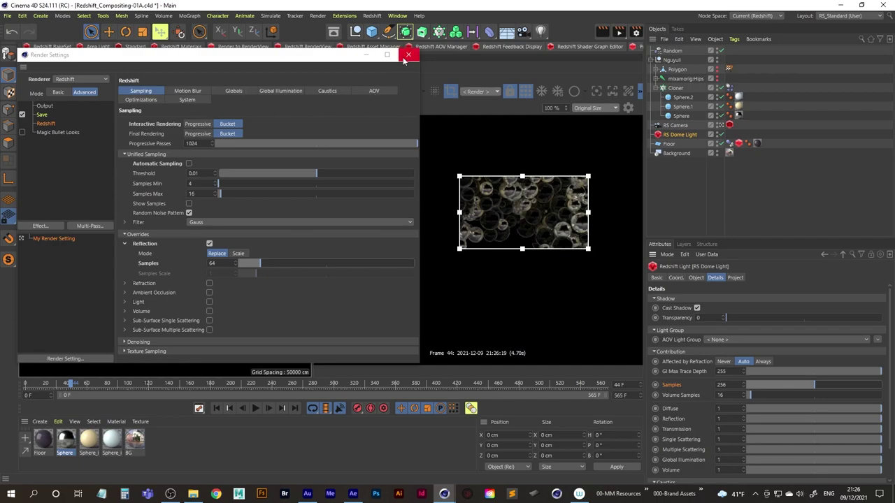
- Show the Beauty pass, test dome light samples at 512, then undo back to 256
click(407, 55)
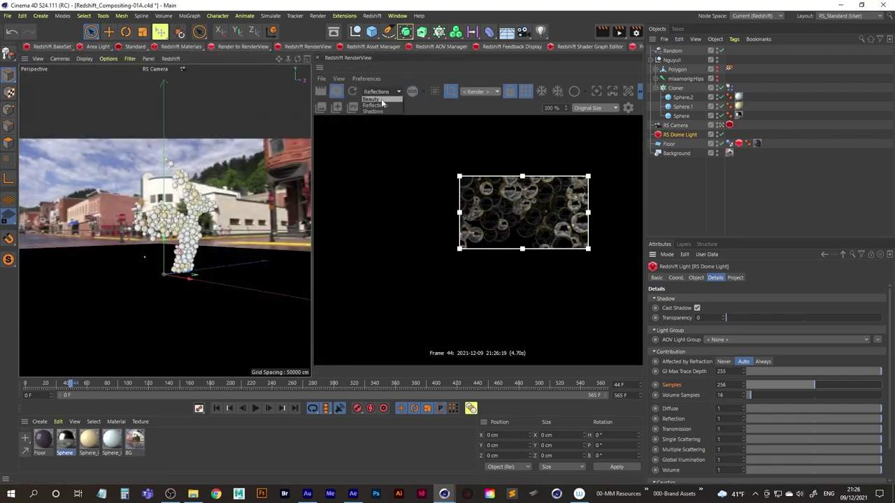
click(381, 99)
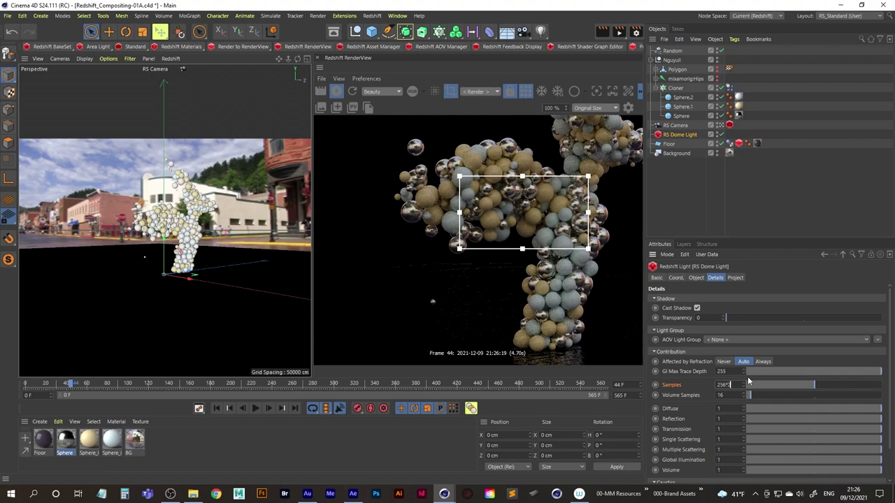
text(2)
key(Return)
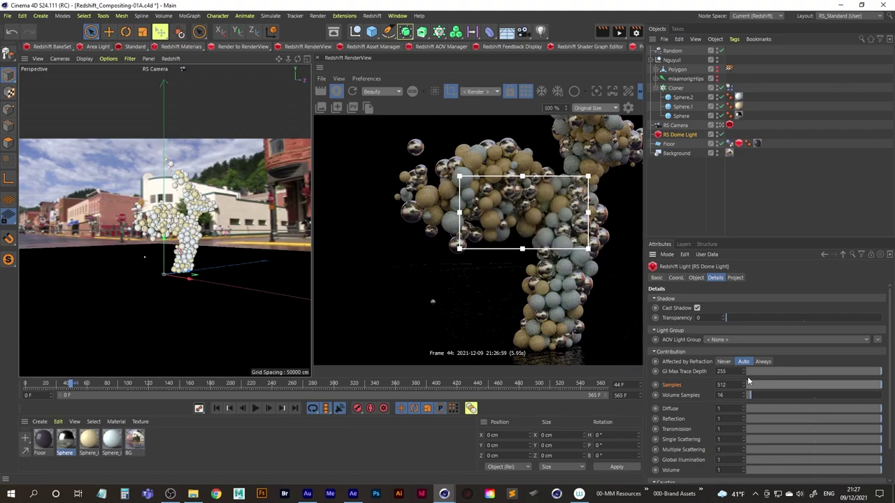
key(ctrl+z)
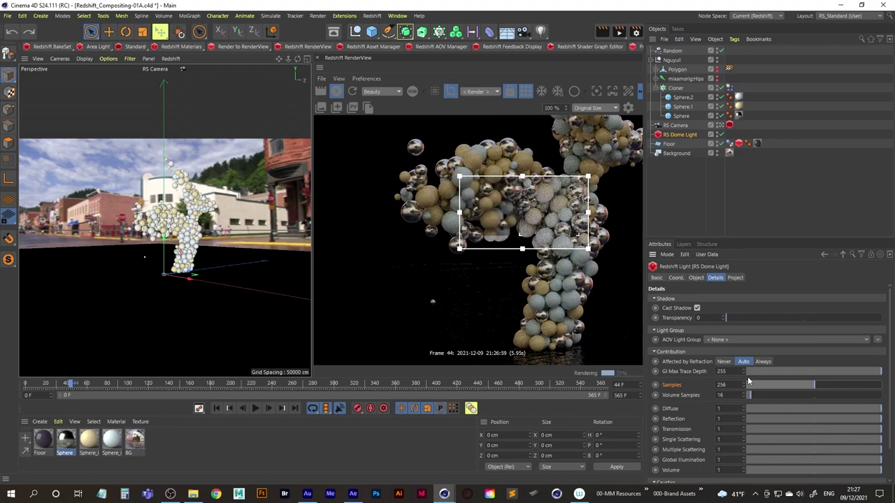
- Test Brute Force Rays at 256 in the render settings, then undo back to 128
click(636, 32)
drag(653, 28, 169, 54)
click(270, 86)
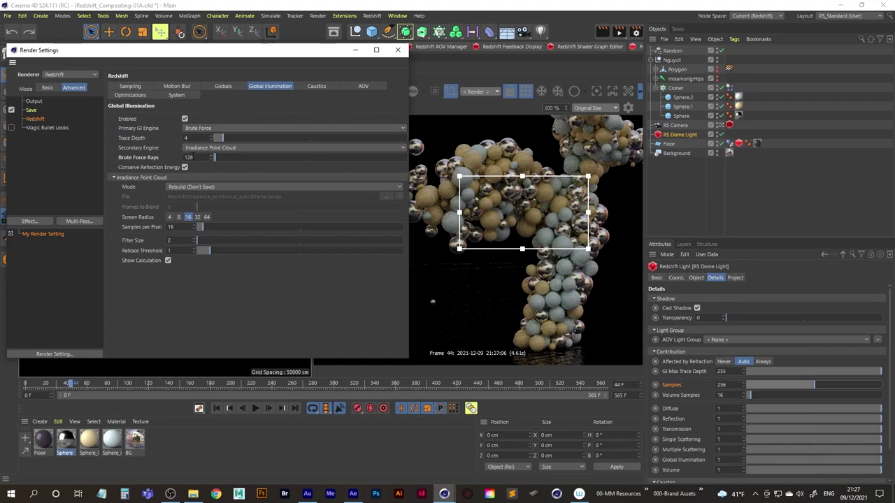
click(203, 158)
text(*2)
key(Return)
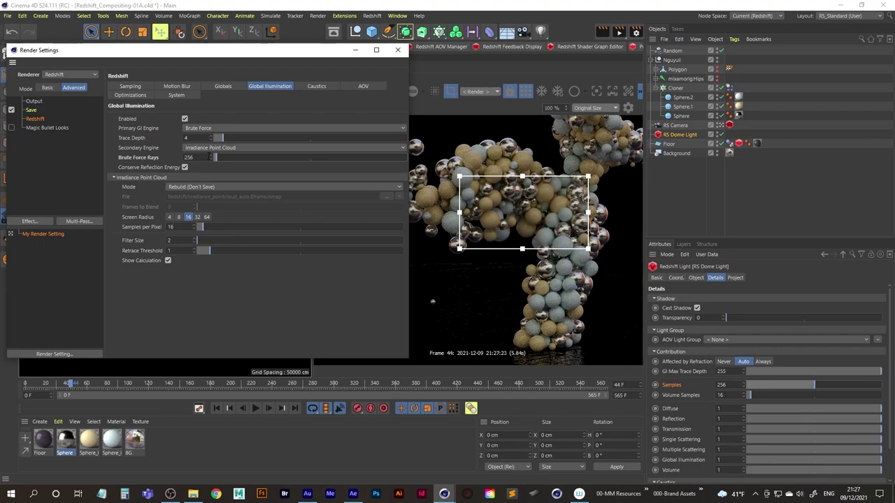
key(ctrl+z)
- Reposition the render settings window and switch to the AOV settings
drag(279, 54, 136, 74)
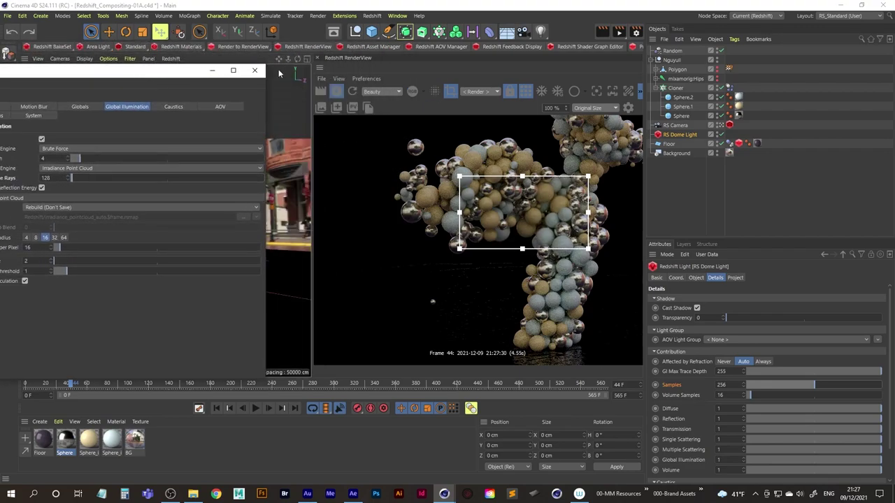
click(381, 92)
click(382, 98)
drag(221, 70, 372, 54)
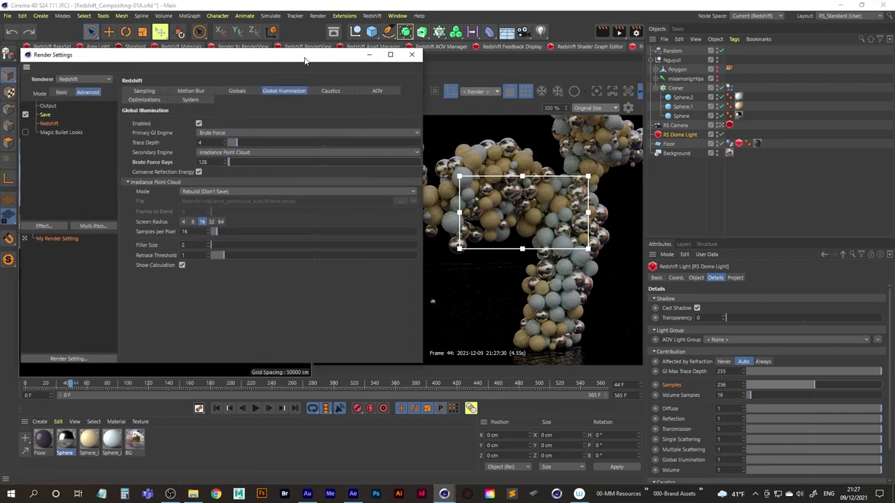
click(372, 91)
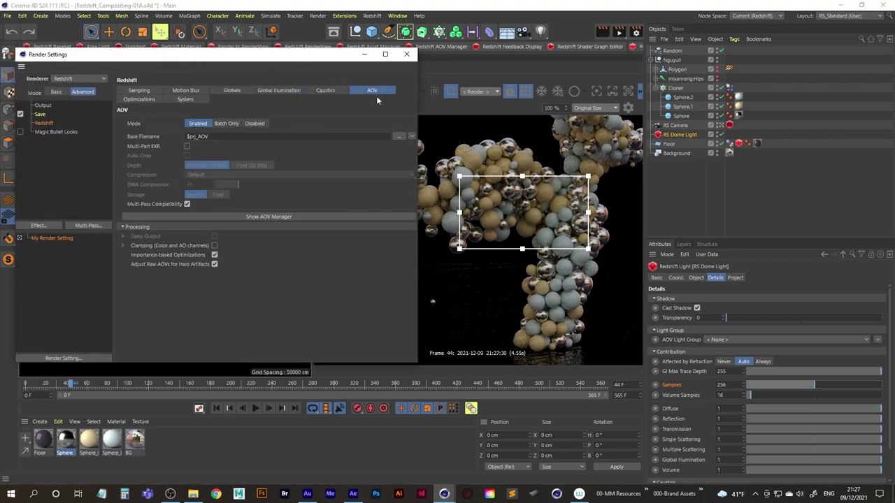
- Add a Global Illumination AOV (GI) via the AOV Manager and preview the GI pass in the RenderView
click(243, 217)
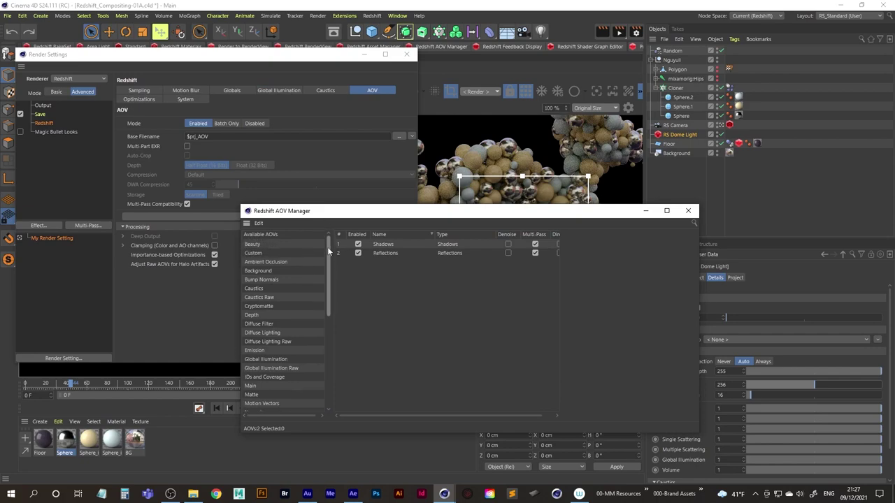
drag(329, 250, 327, 273)
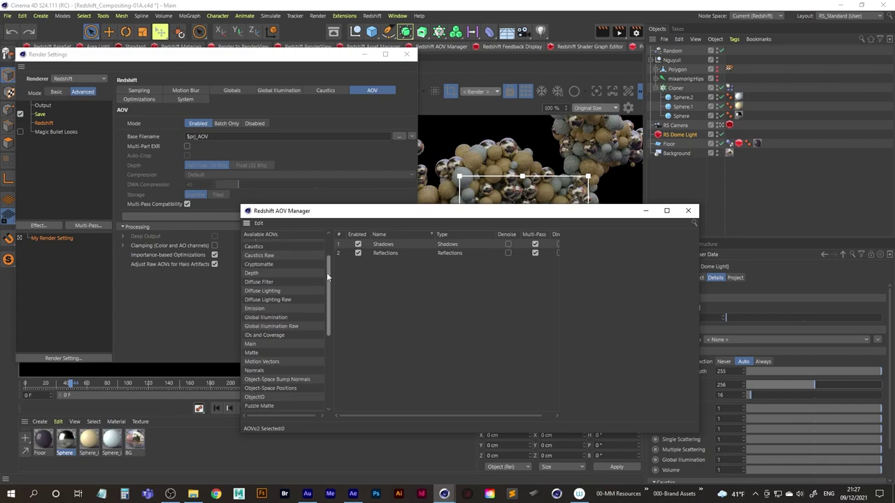
click(266, 316)
drag(278, 315, 448, 280)
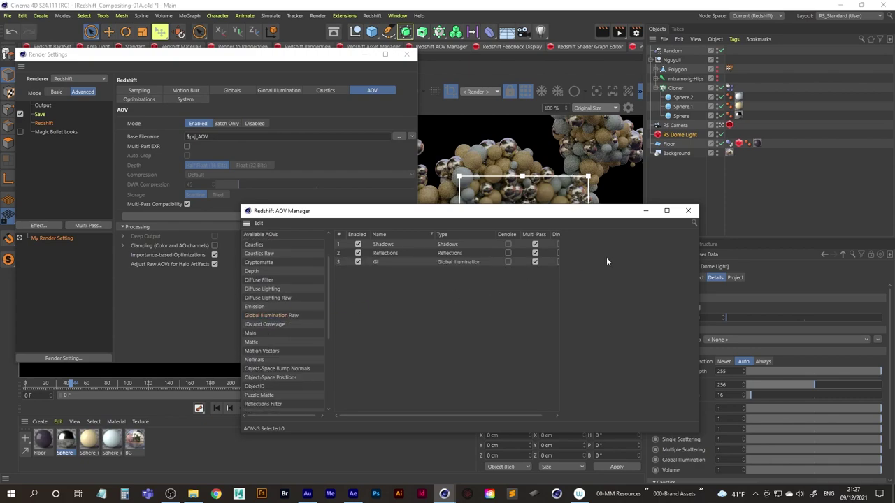
click(689, 211)
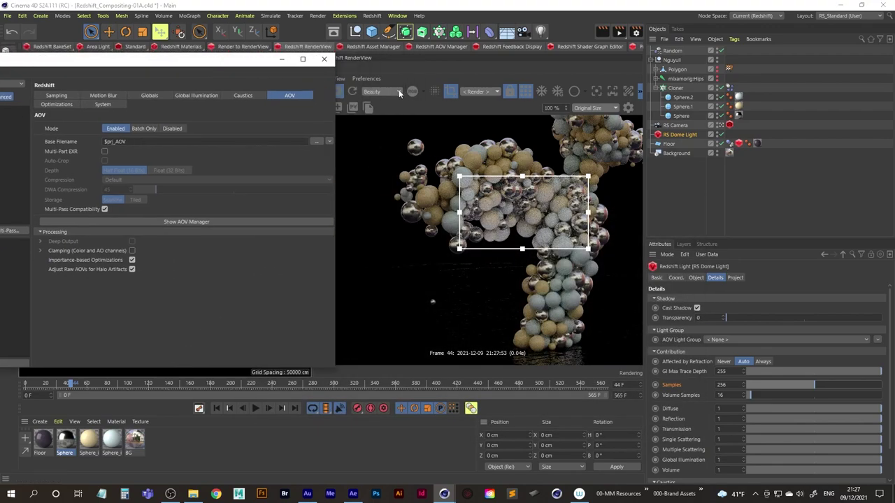
click(381, 92)
click(381, 124)
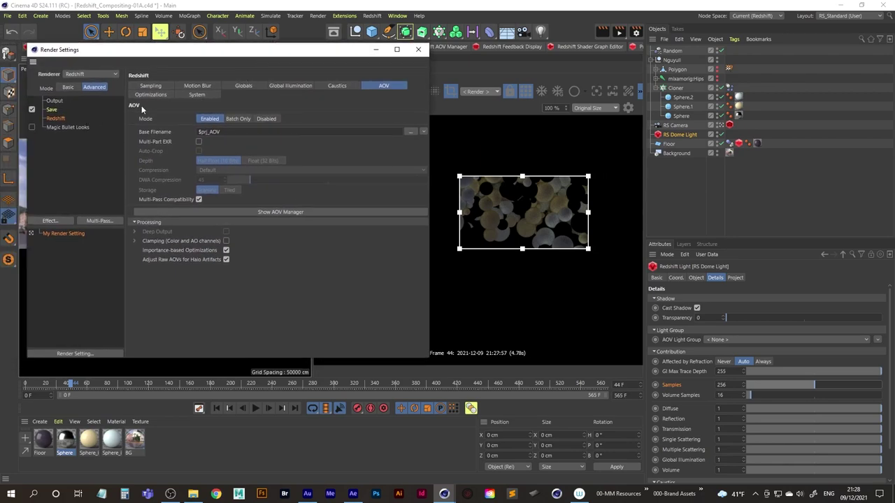
- Quadruple Brute Force Rays to 512, compare against 128 with undo/redo, and close render settings
click(289, 86)
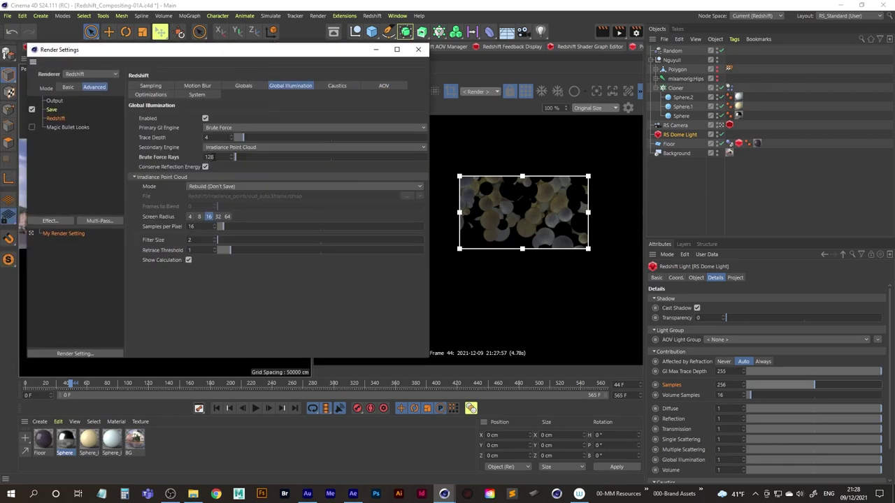
text(*4)
key(Return)
click(22, 15)
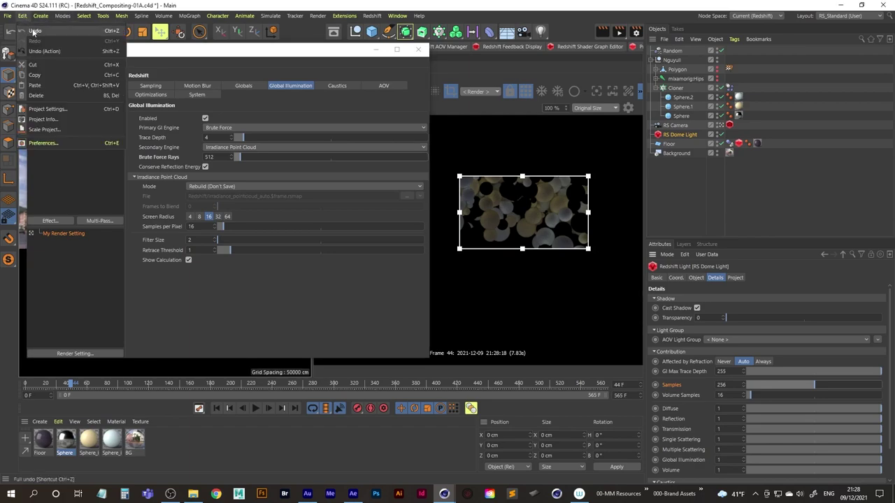
click(35, 31)
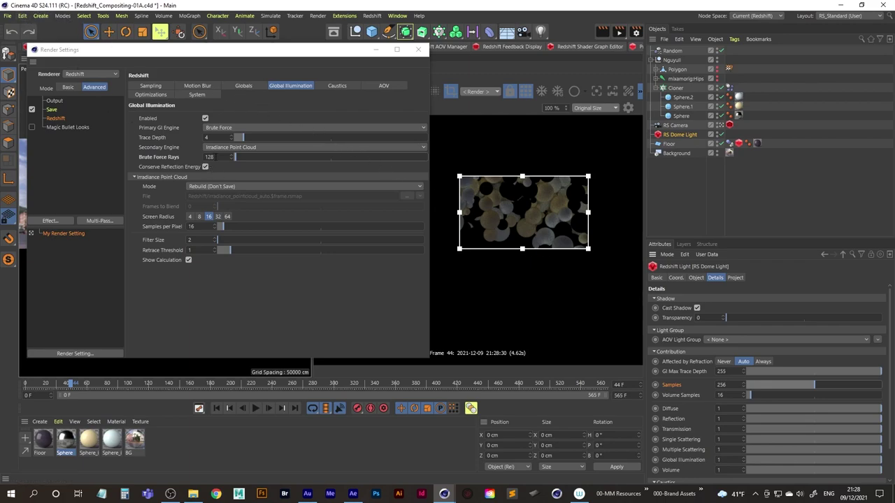
click(26, 17)
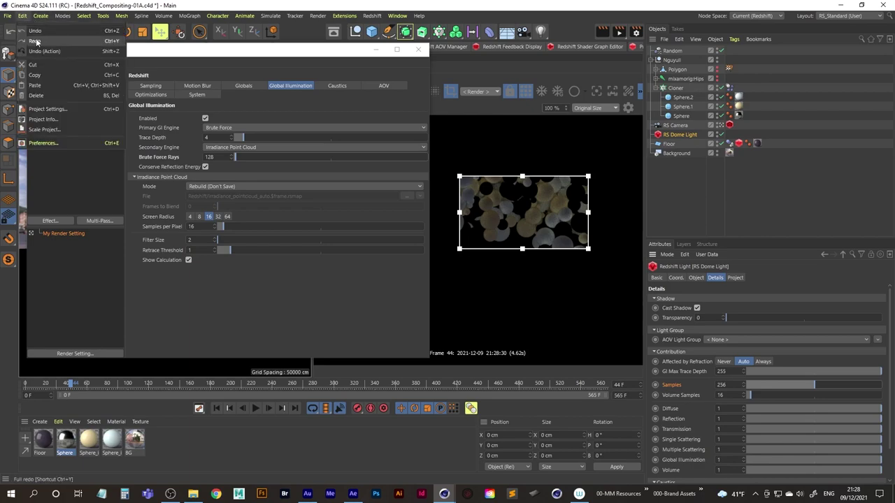
click(35, 31)
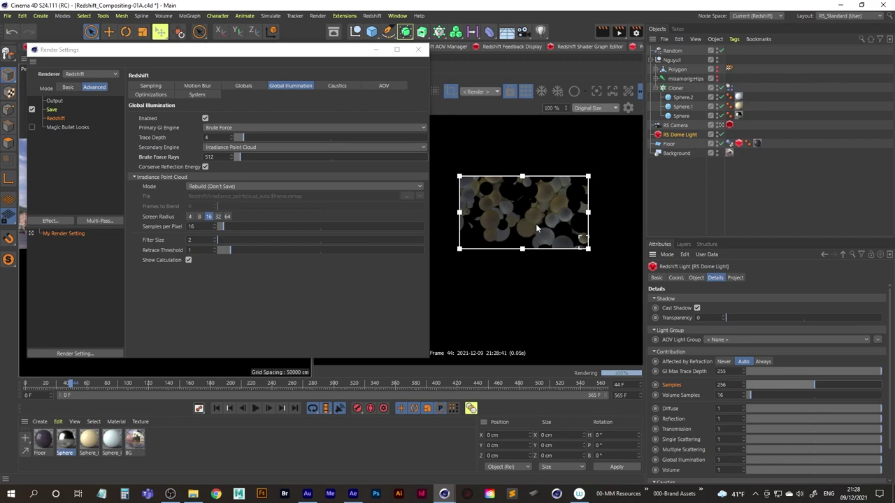
click(420, 50)
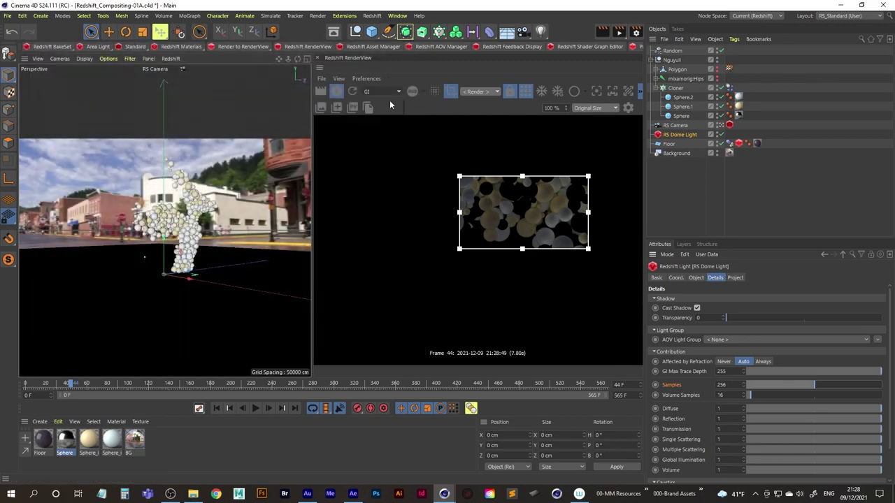
- Switch the RenderView to Beauty and re-render a region over the figure's base and floor reflection
click(383, 92)
click(383, 104)
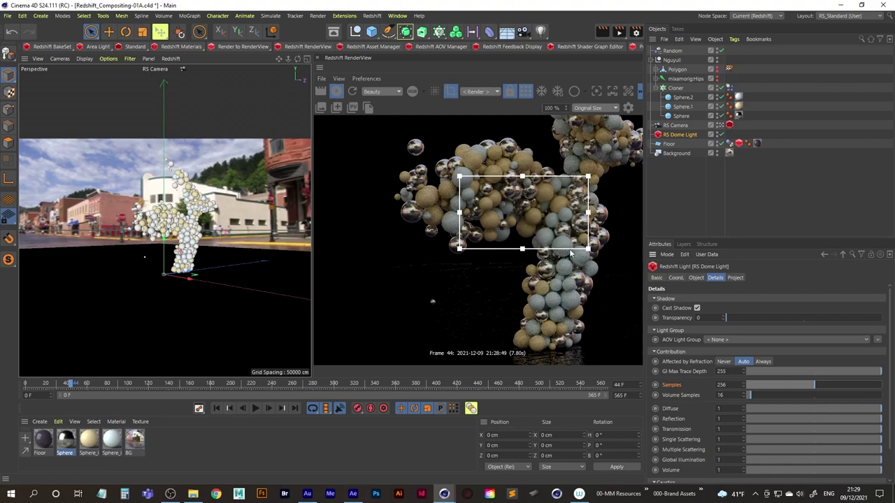
drag(556, 254, 575, 371)
middle_drag(574, 371, 520, 303)
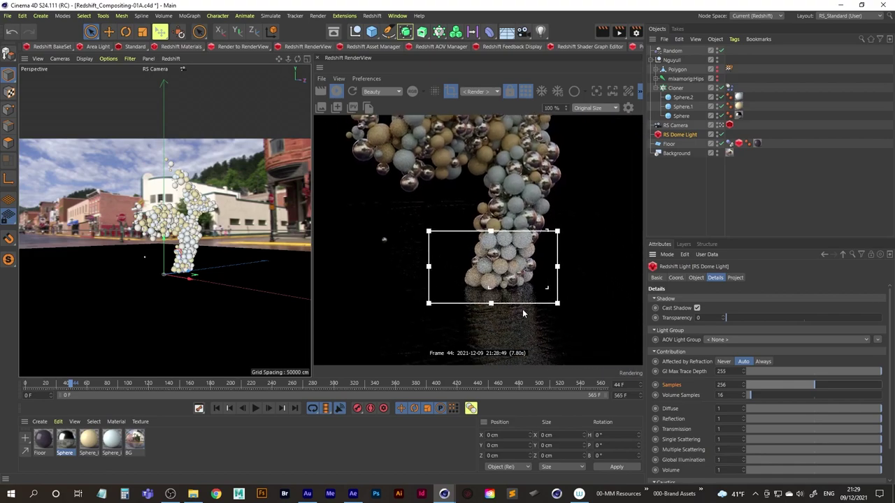
drag(522, 309, 527, 330)
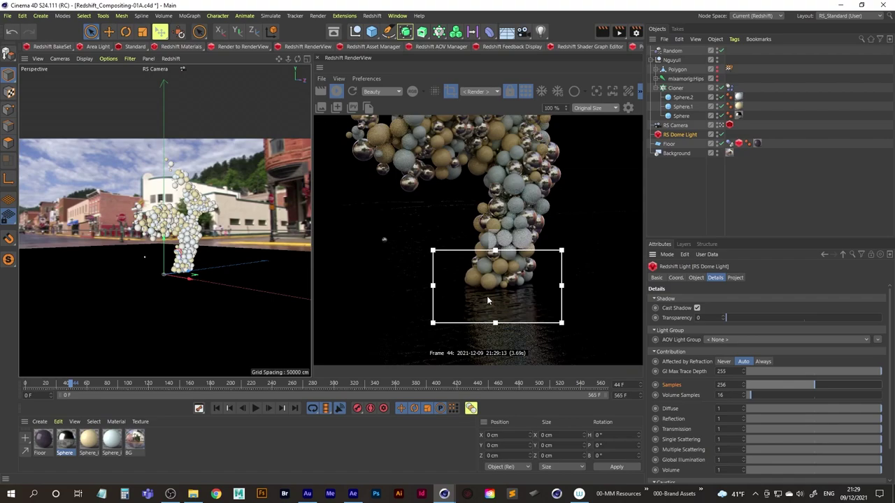
click(337, 93)
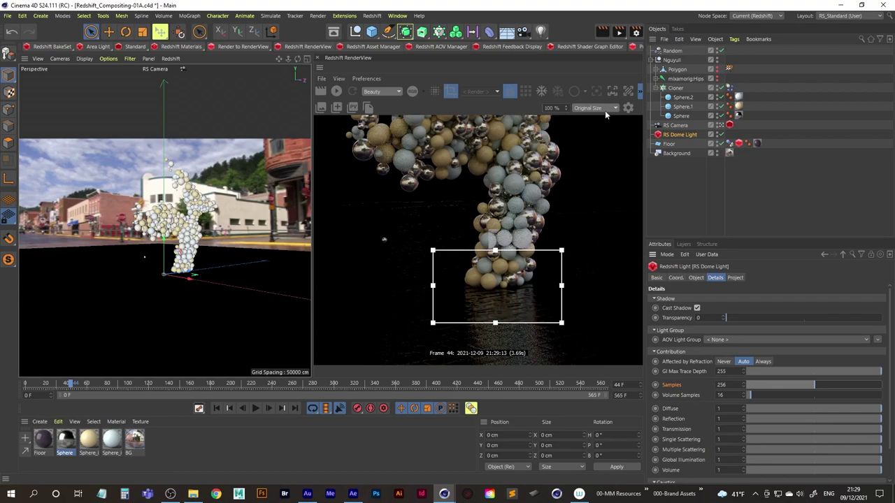
- Render frame 44 to the Picture Viewer, overwriting test_frame0044.png, and inspect the result
click(620, 33)
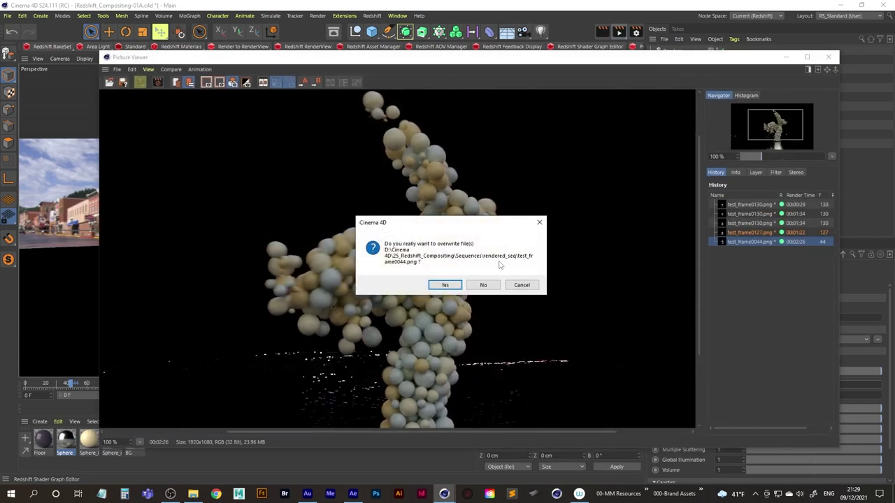
click(445, 286)
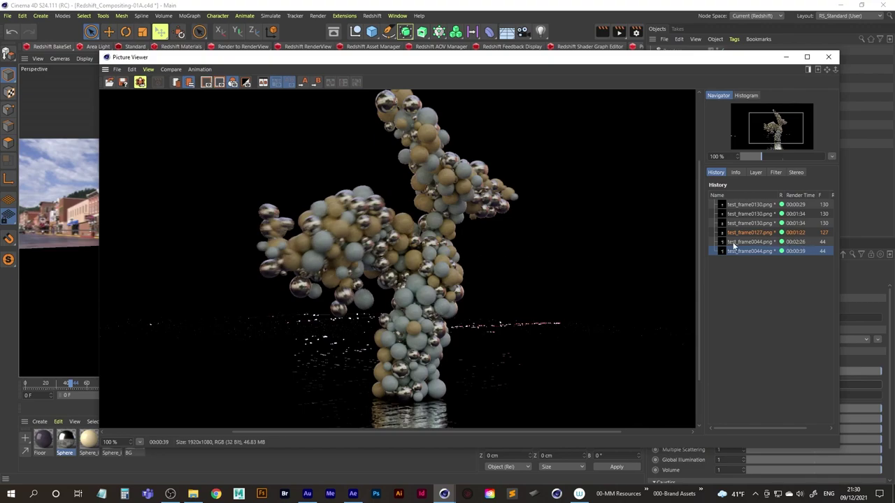
drag(383, 246, 386, 260)
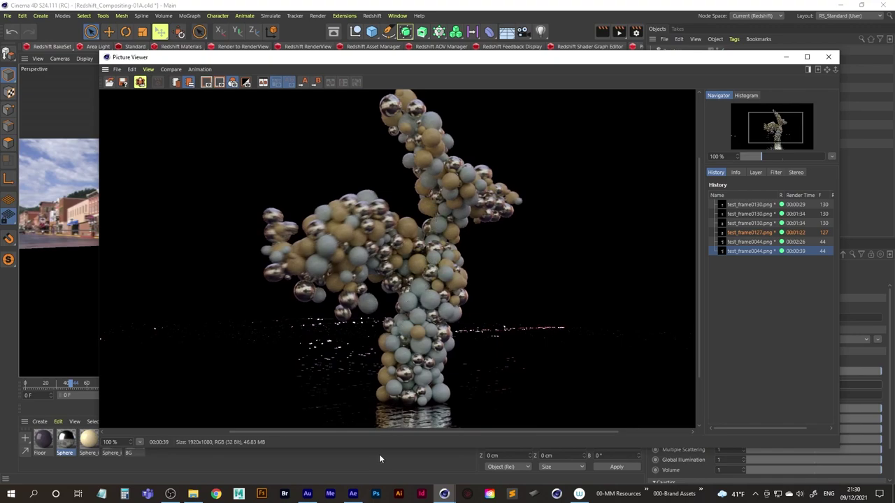
click(353, 494)
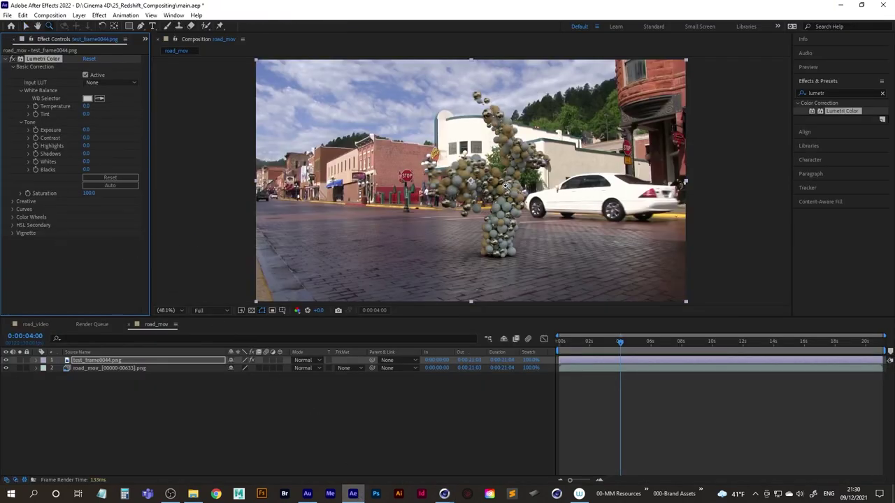
- Zoom the comp view to 100% on the sphere figure, with the figure layer shown again
click(506, 185)
click(454, 187)
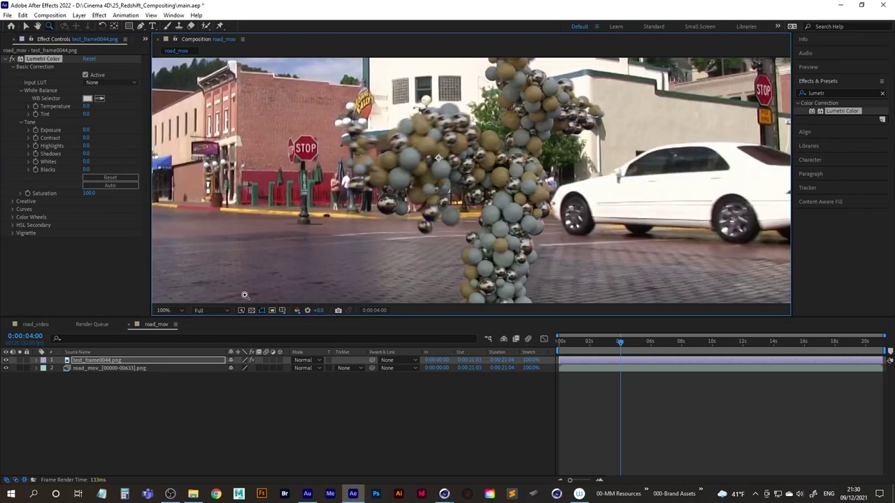
key(h)
drag(485, 125, 428, 180)
key(z)
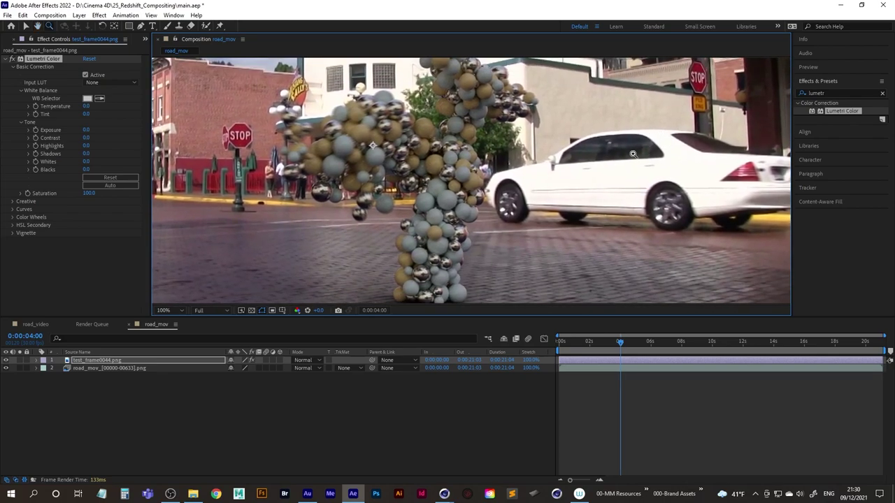
click(6, 360)
key(h)
drag(440, 193, 470, 229)
mouse_move(430, 203)
mouse_down()
mouse_move(485, 219)
mouse_move(466, 202)
mouse_move(420, 191)
mouse_up()
click(6, 360)
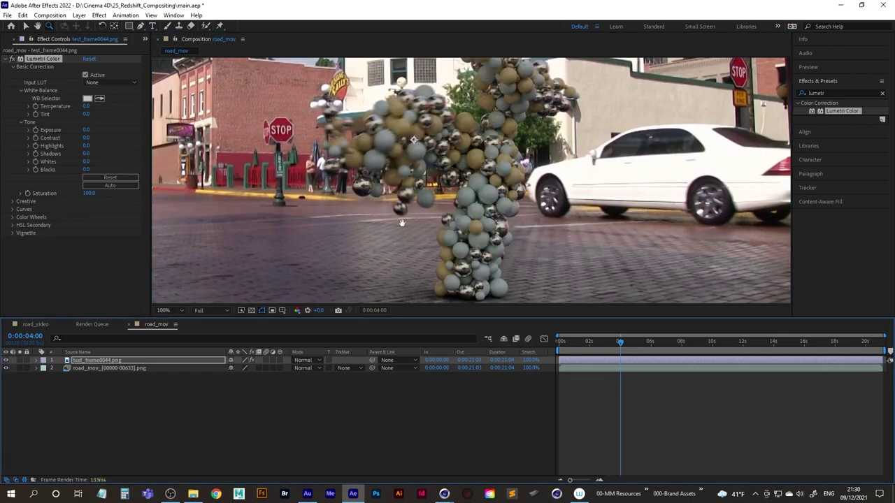
drag(402, 223, 390, 207)
drag(391, 174, 399, 239)
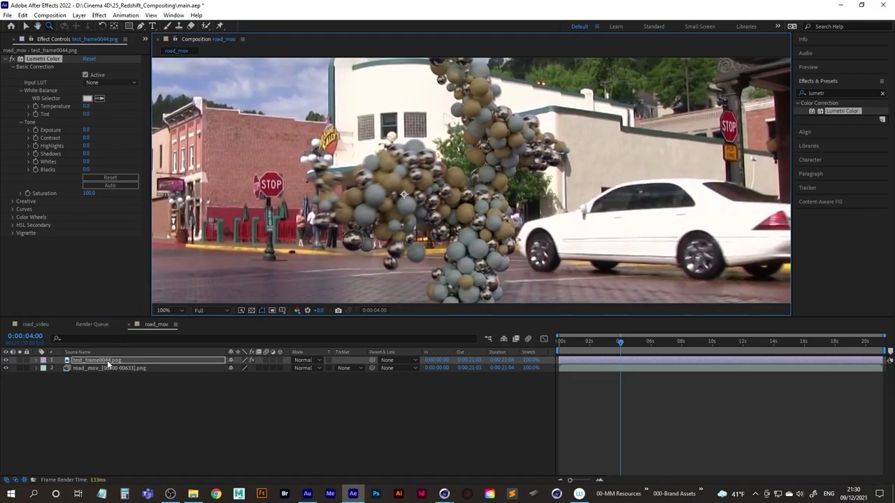
- Raise the Lumetri Color Exposure on test_frame0044.png and preview the fitted full frame over time
click(108, 361)
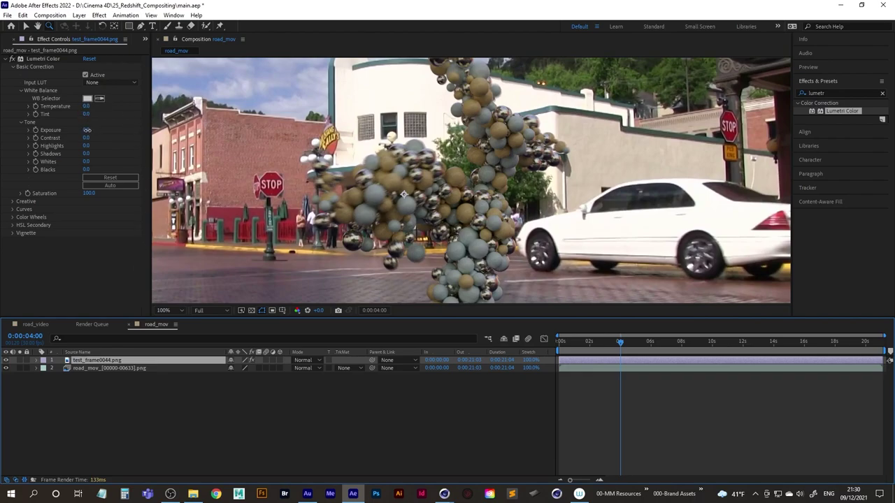
drag(87, 130, 95, 131)
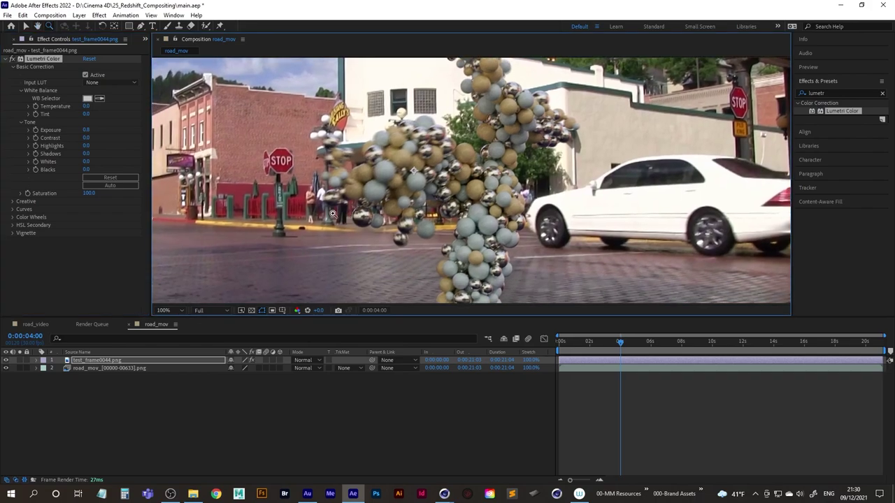
key(shift+/)
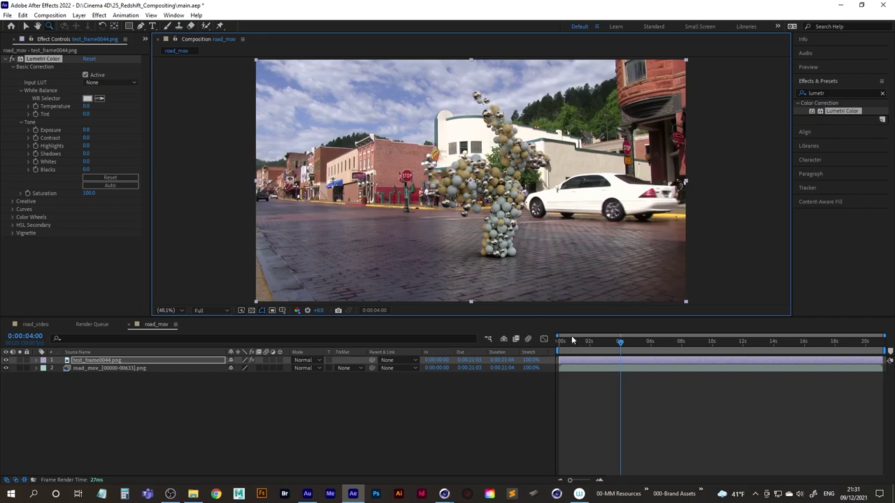
drag(620, 341, 538, 344)
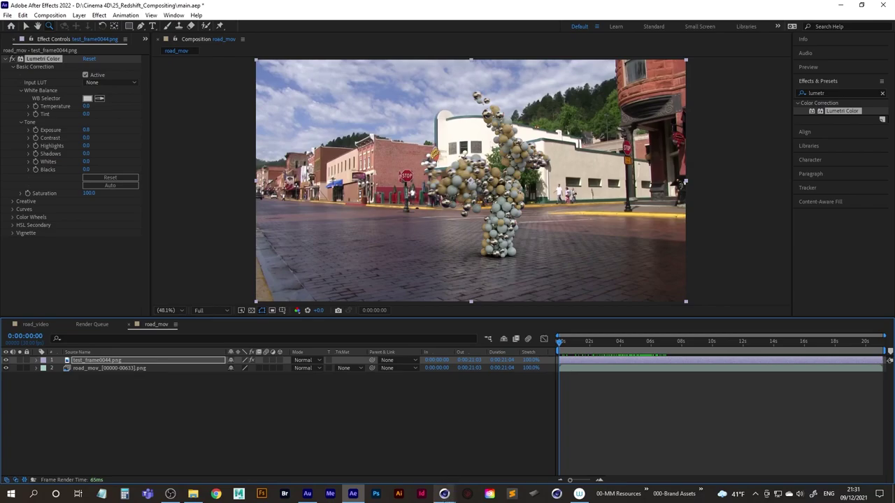
- Close the Picture Viewer window and save the Cinema 4D project
mouse_move(446, 492)
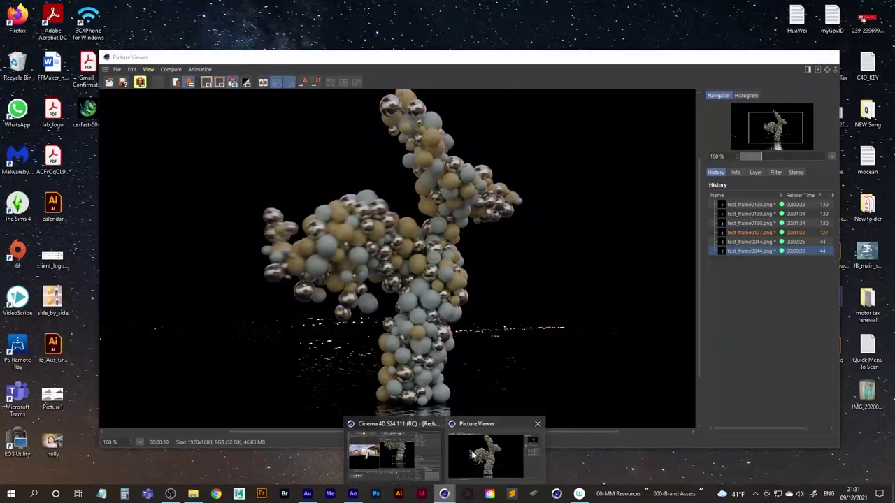
click(501, 451)
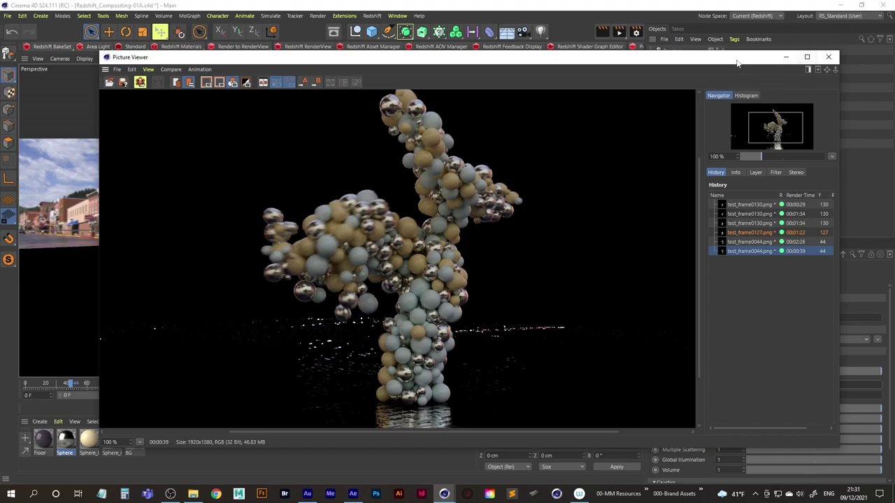
click(829, 58)
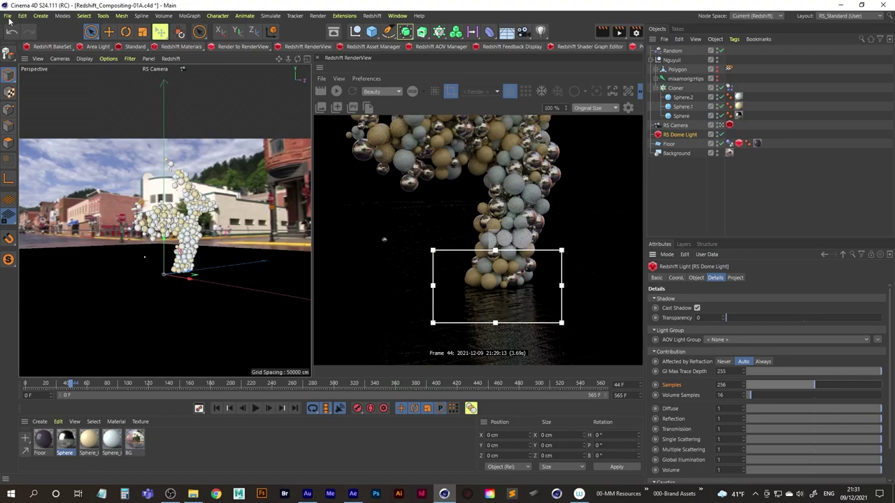
click(9, 20)
click(35, 111)
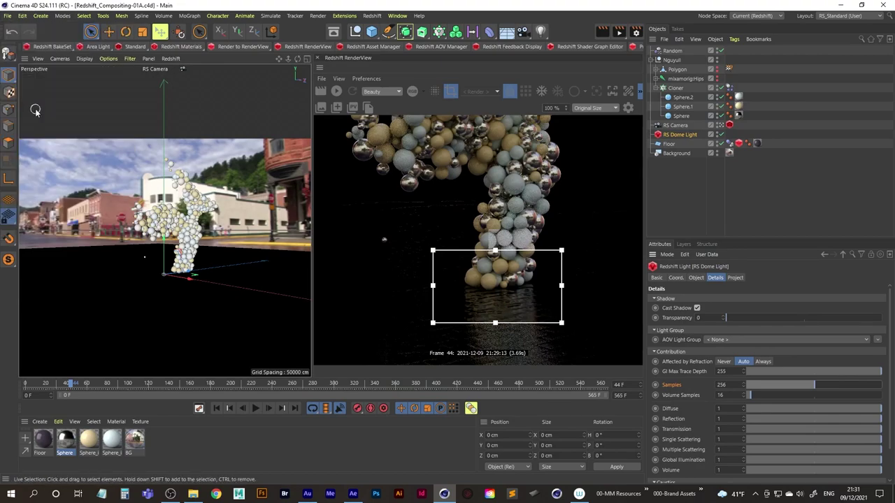
- Point the render save path to full_seq inside a new rendered_seq/full_sequence folder
click(636, 33)
drag(636, 35, 403, 65)
click(276, 127)
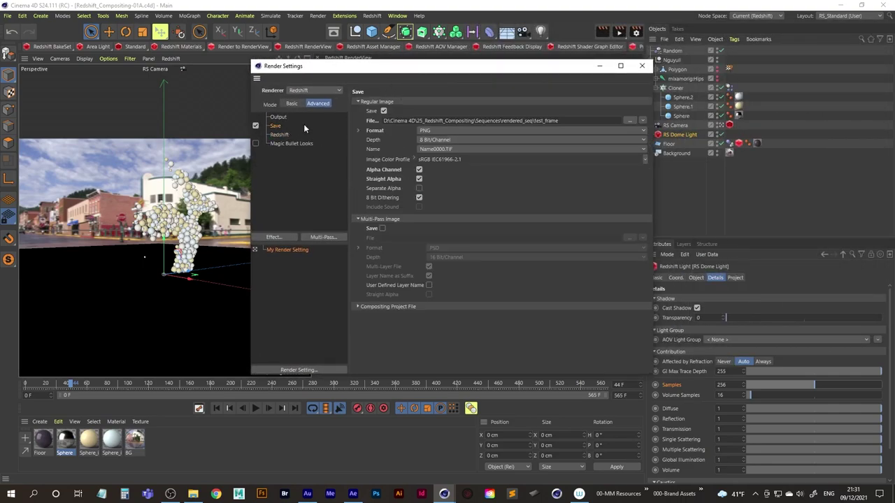
click(630, 120)
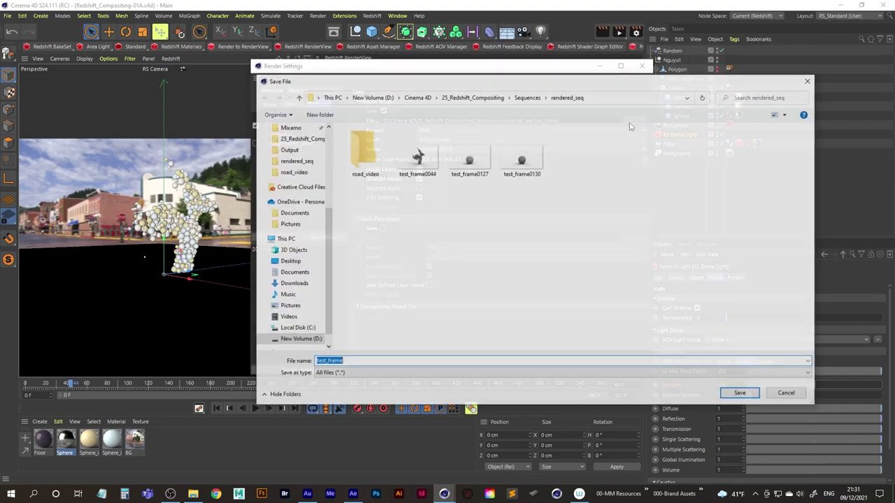
right_click(428, 258)
mouse_move(490, 346)
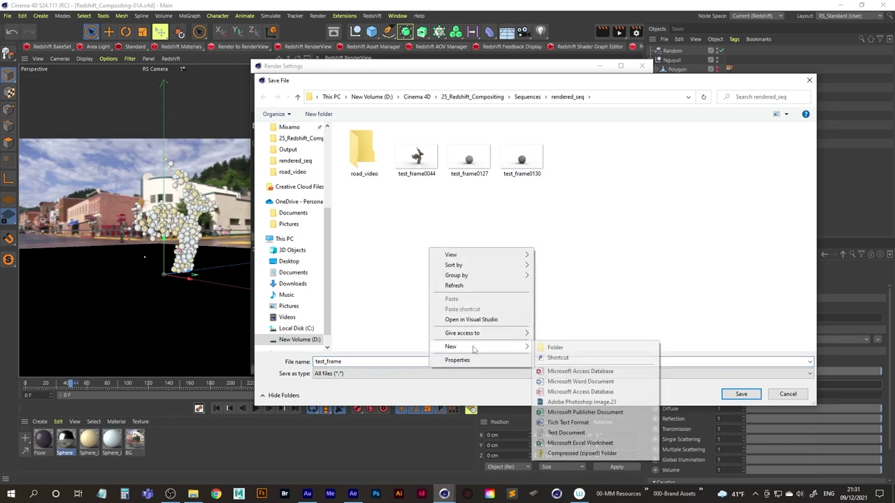
click(550, 345)
text(fu)
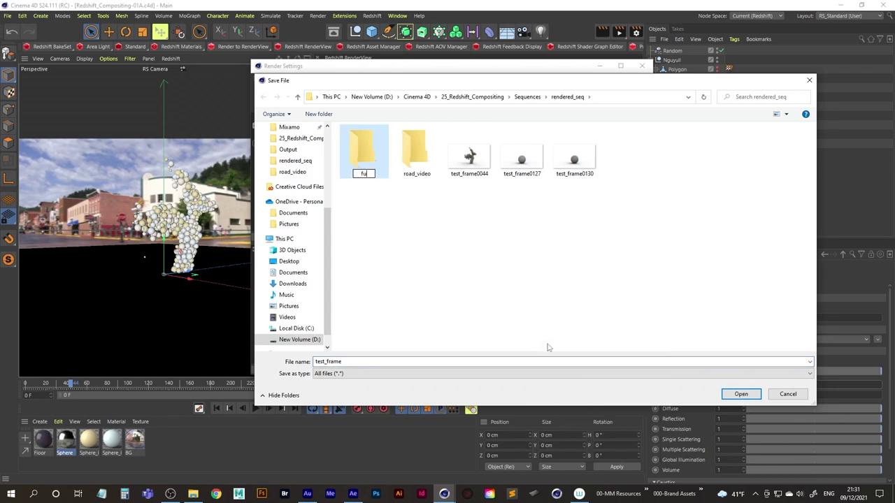
text(ll_sequence)
key(Return)
key(Return)
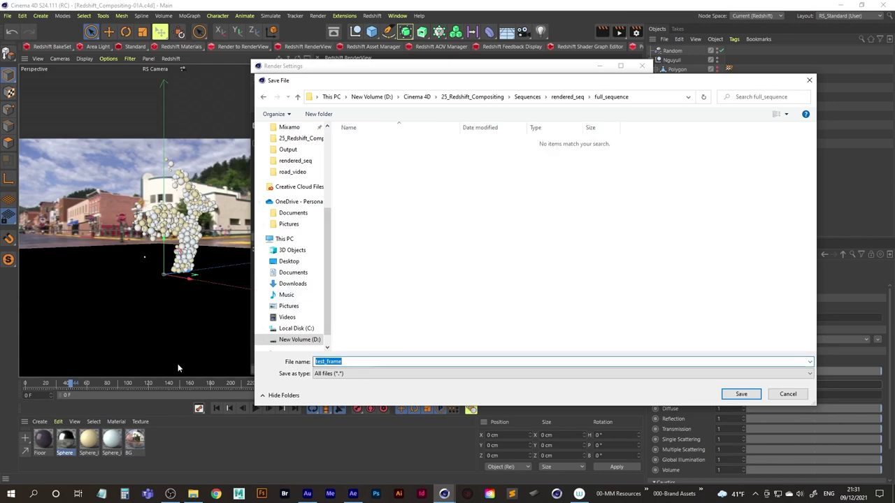
text(full_seq)
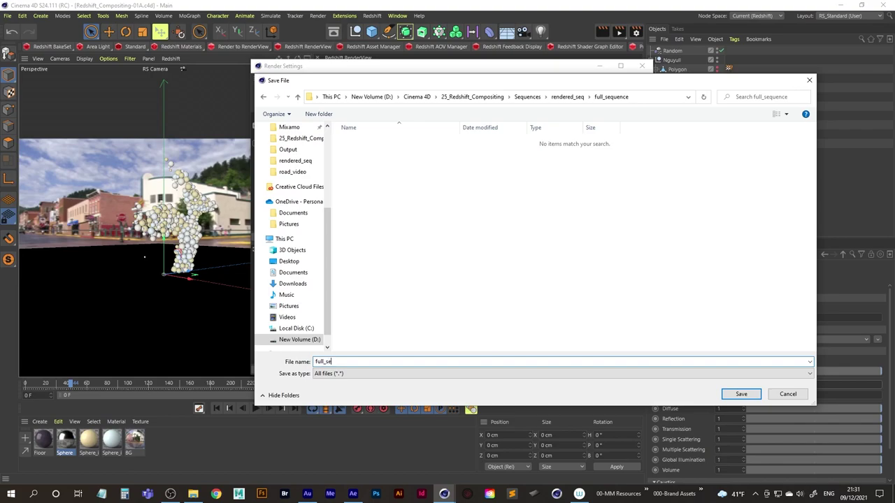
key(Return)
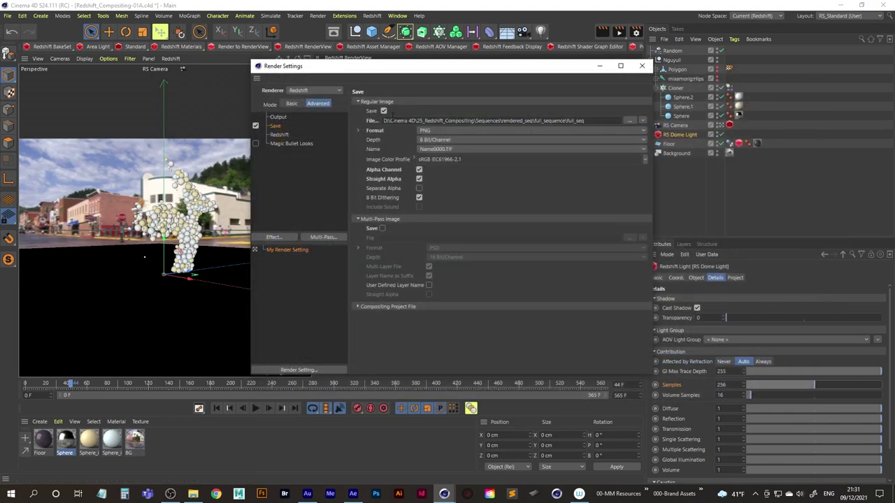
- Set the Output Frame Range to All Frames (0 to 565 F) and close Render Settings
drag(412, 73, 397, 81)
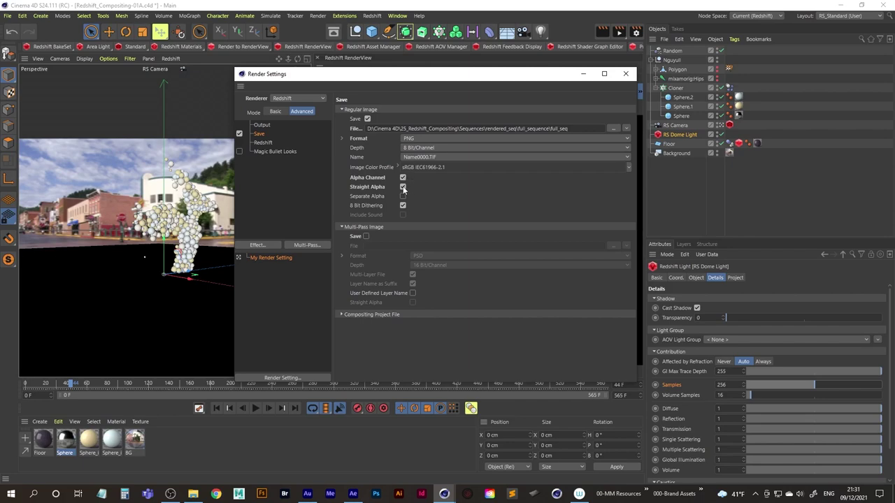
click(261, 125)
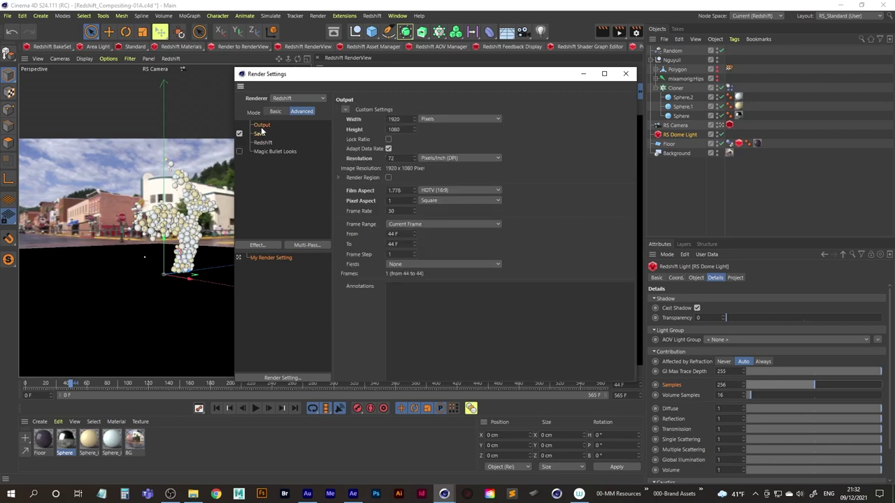
click(421, 224)
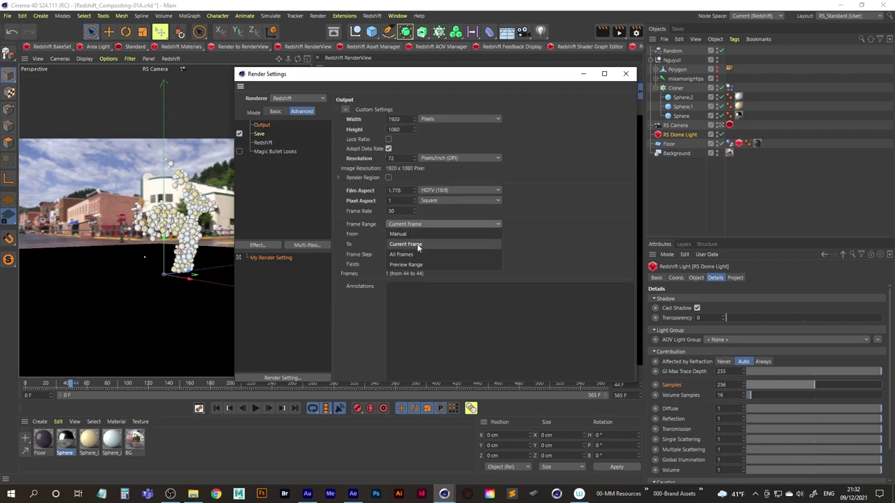
click(418, 255)
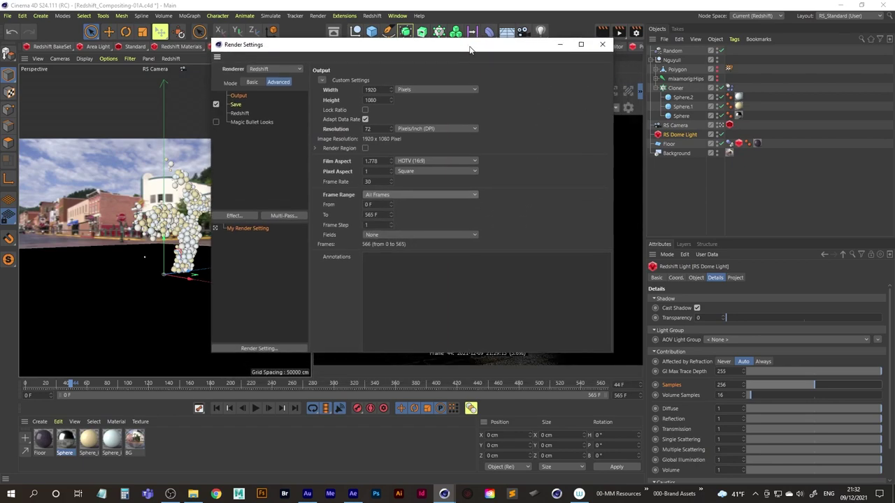
drag(494, 75, 471, 45)
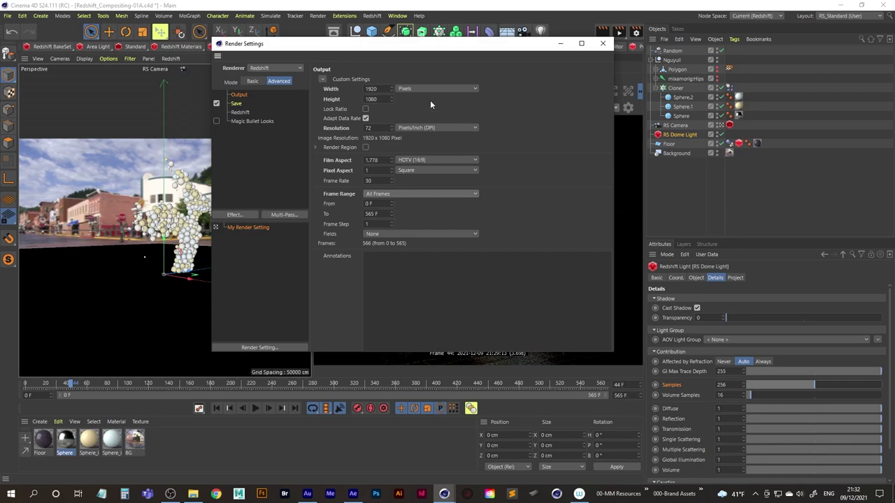
drag(417, 45, 422, 60)
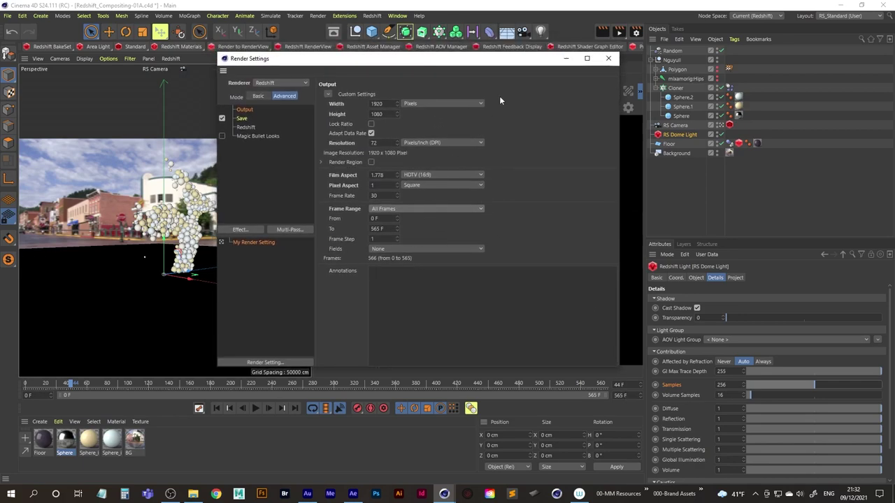
drag(480, 62, 483, 73)
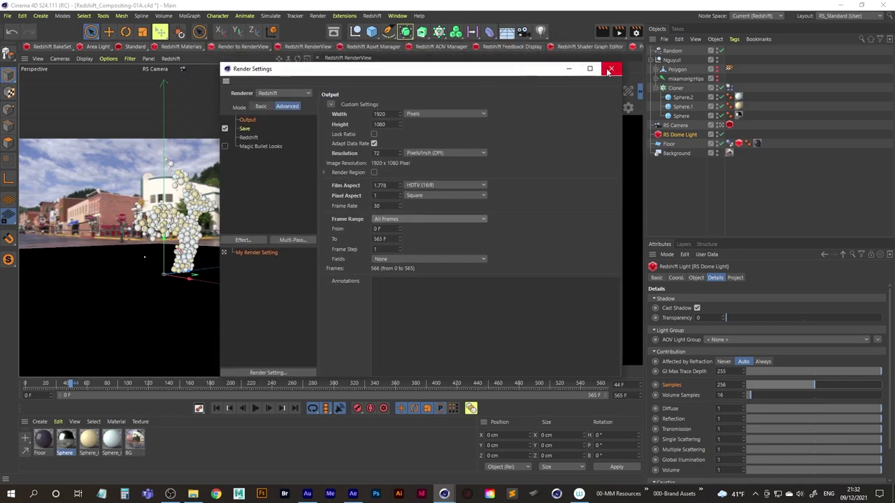
click(244, 130)
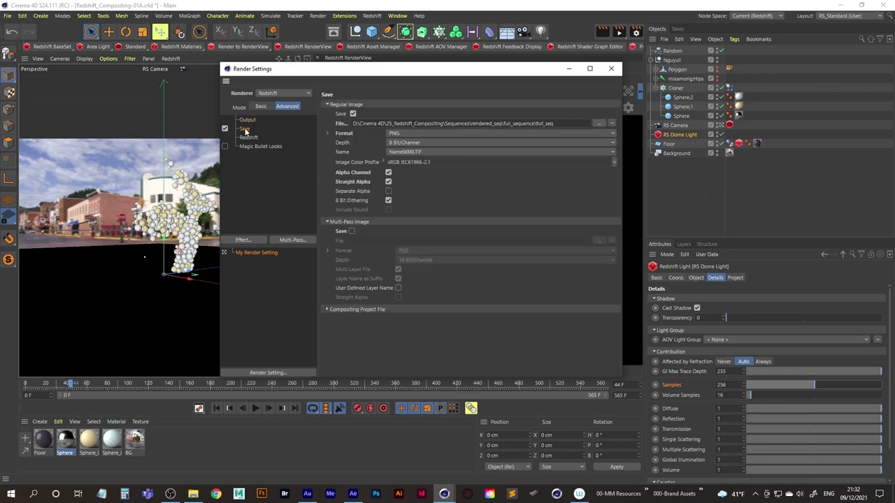
click(249, 138)
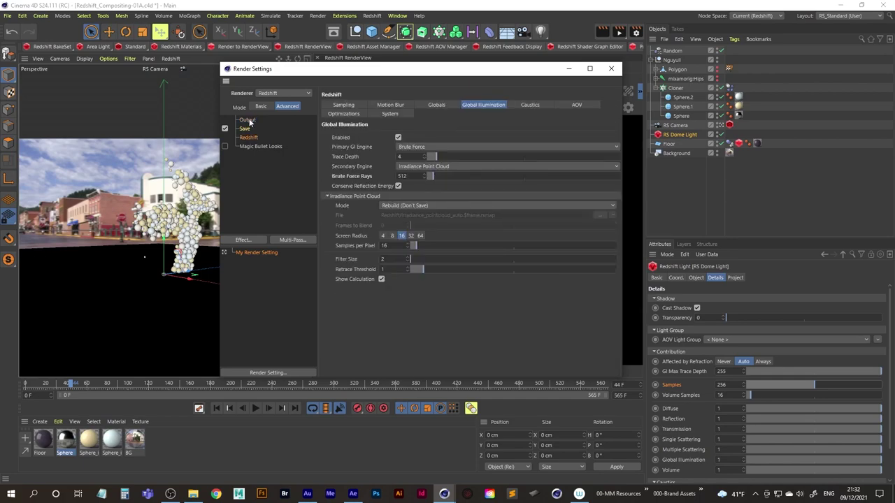
click(248, 120)
click(611, 69)
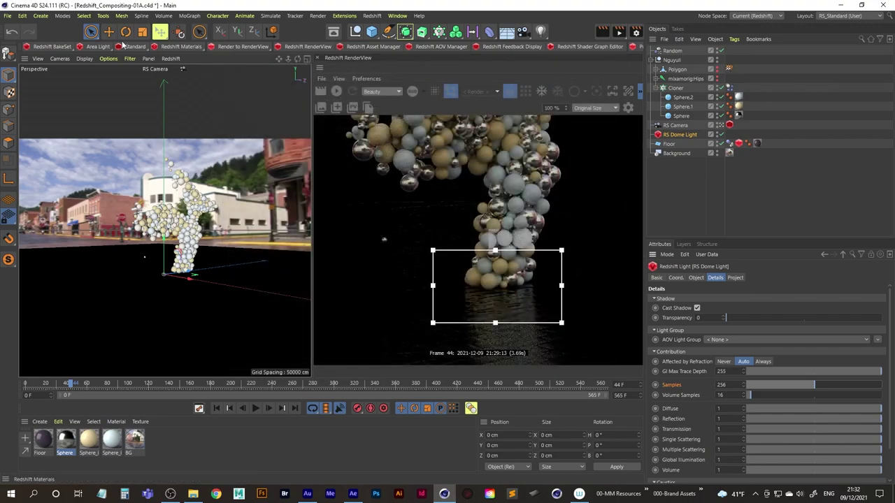
- Save the project and add Redshift_Compositing-01A.c4d to the Render Queue as job 1
click(9, 15)
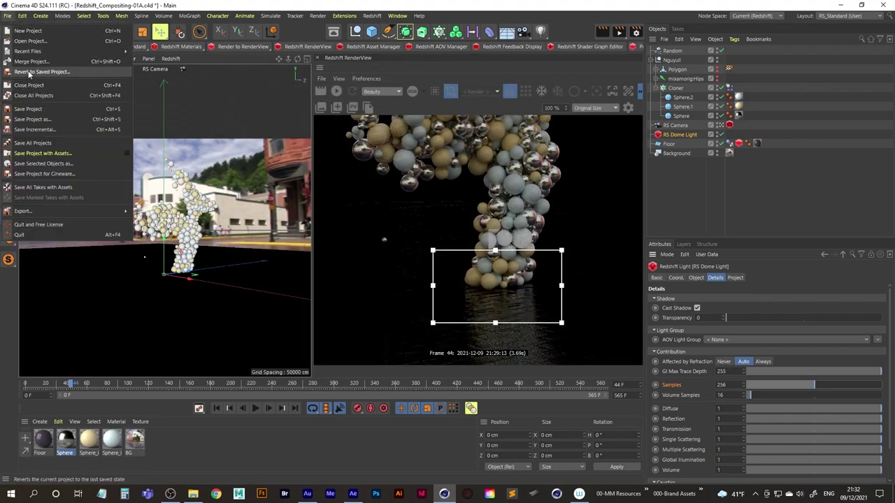
click(28, 109)
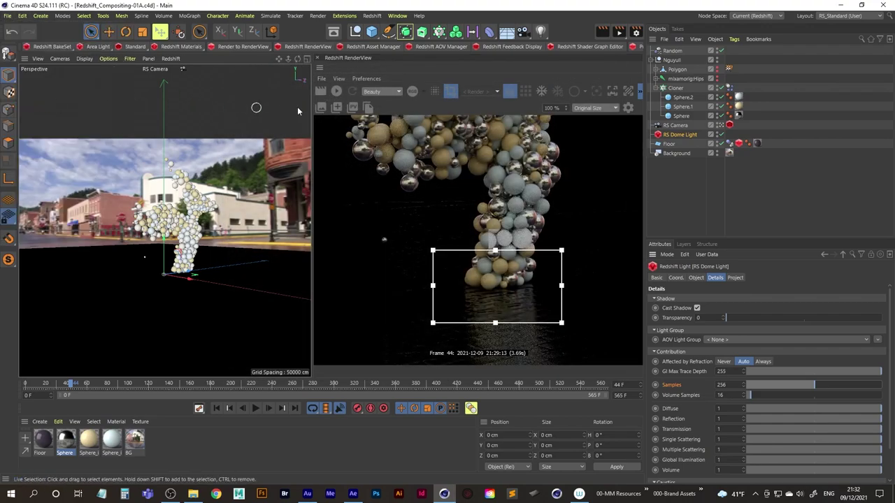
click(319, 16)
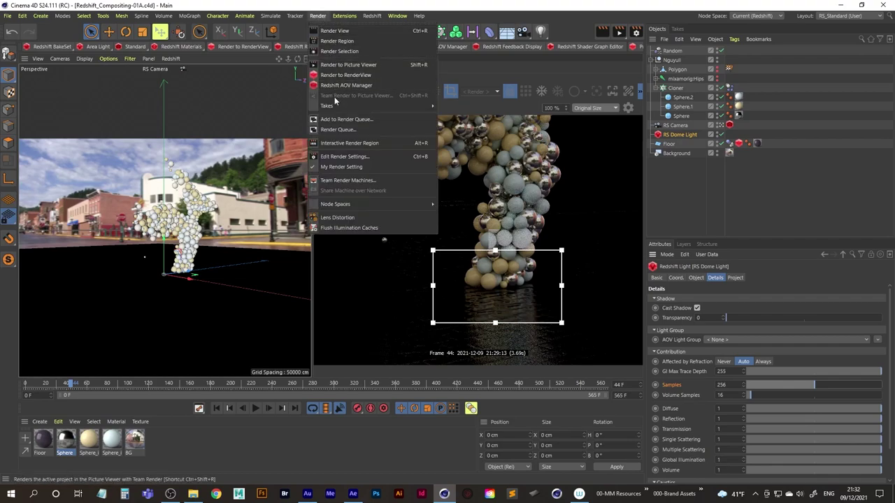
click(338, 129)
drag(395, 125, 379, 74)
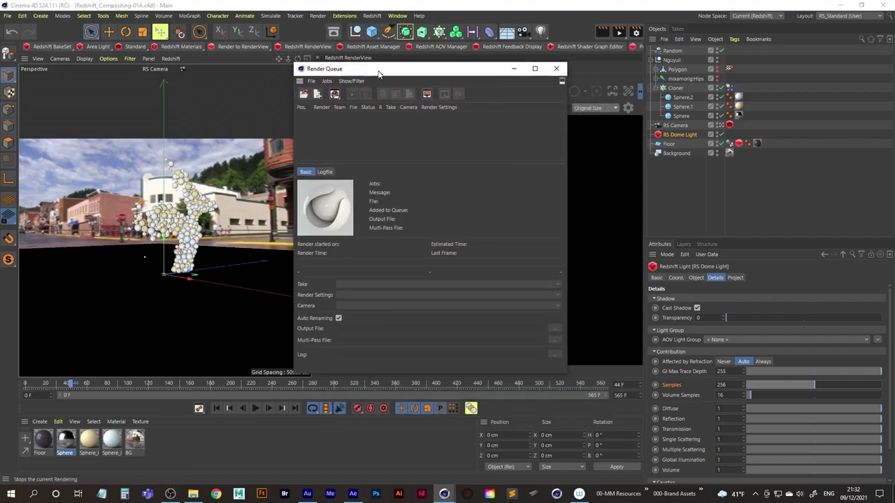
click(344, 15)
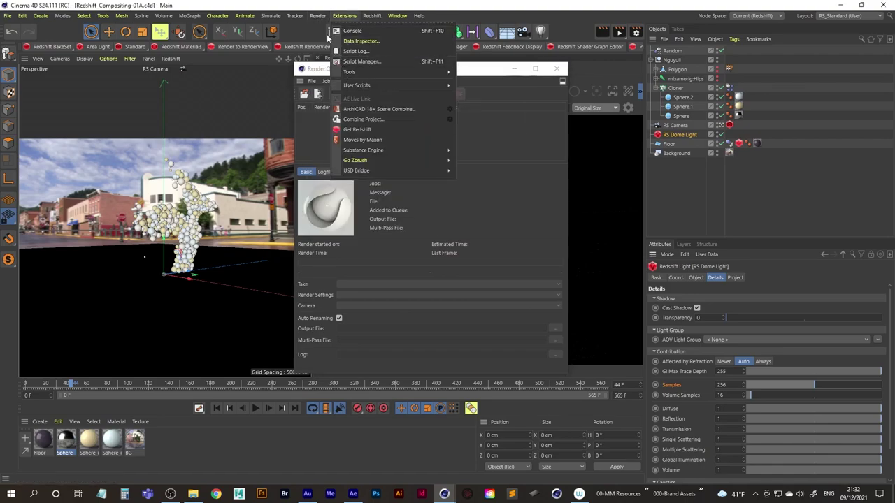
mouse_move(318, 15)
click(344, 120)
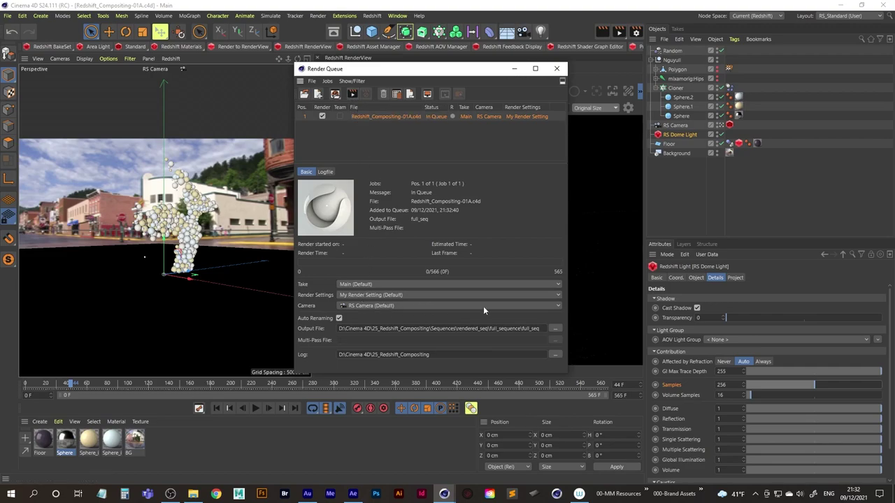
- Start the Render Queue job and render all 566 frames to full_seq
click(353, 94)
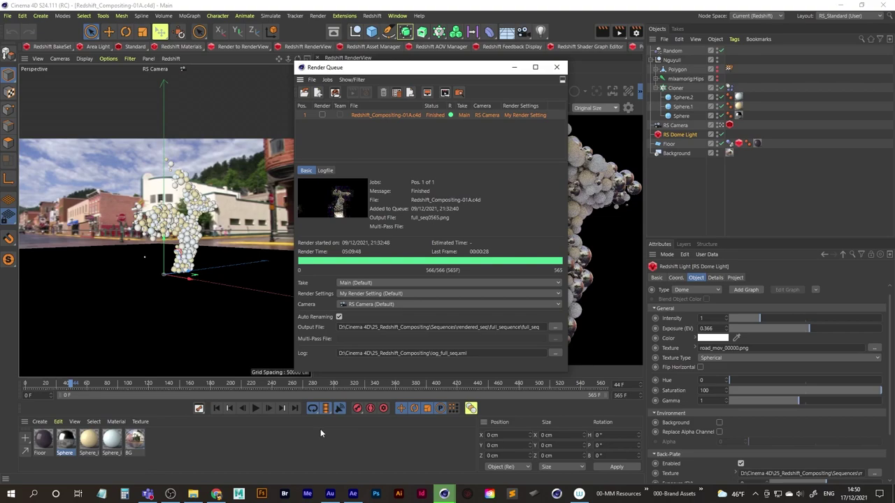
- Import full_seq0000 as the full_seq[0000-0565].png PNG sequence
mouse_move(352, 496)
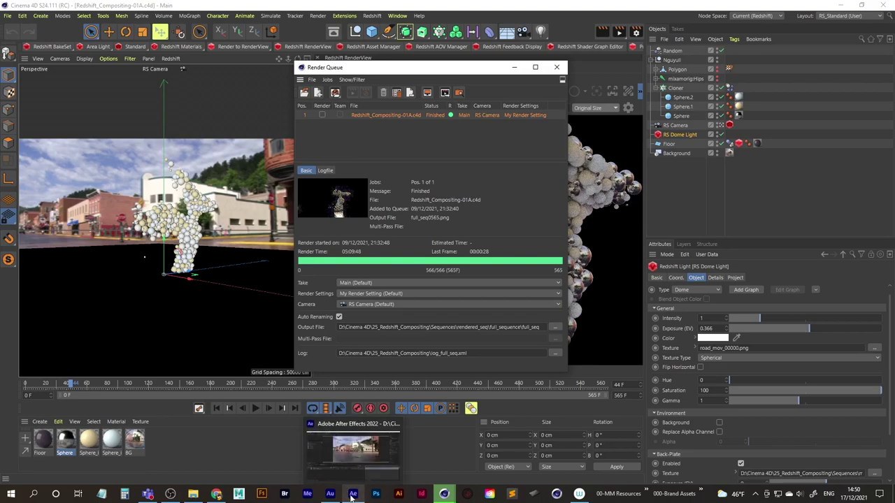
click(352, 496)
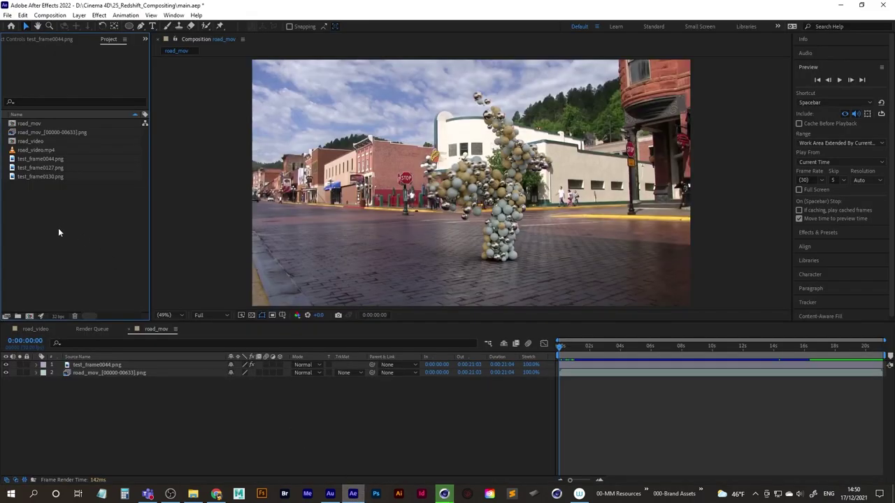
double_click(58, 228)
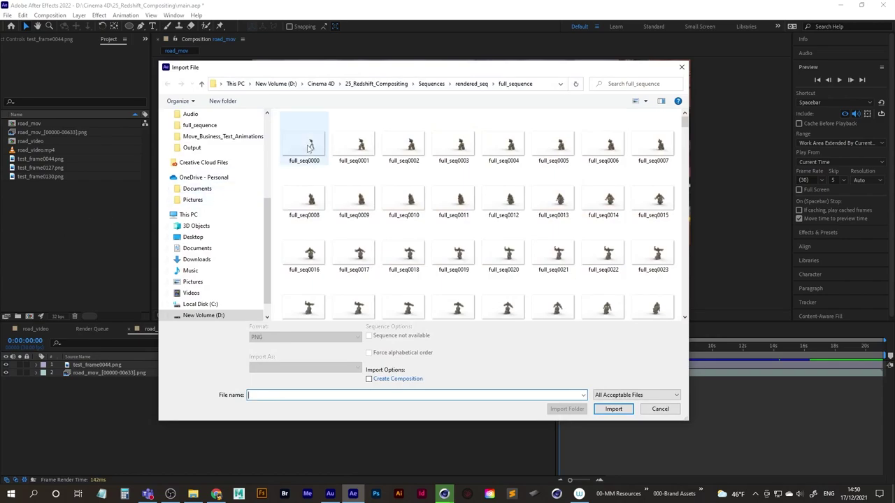
click(310, 146)
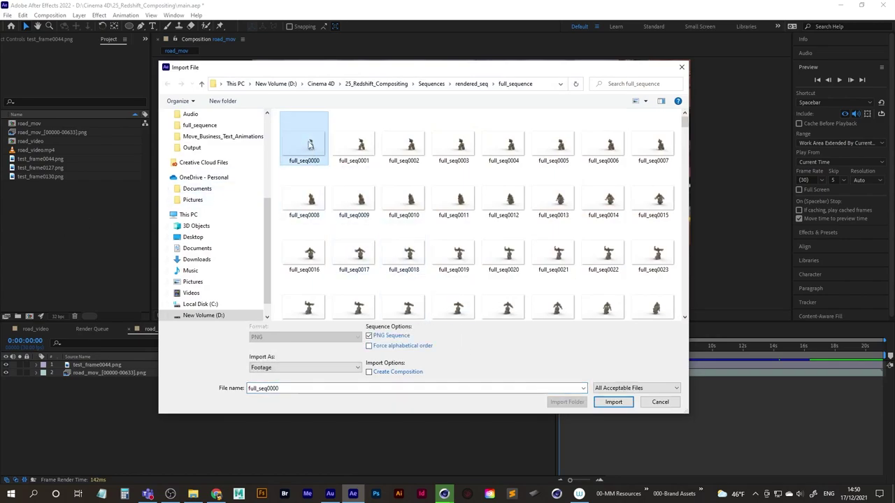
click(613, 403)
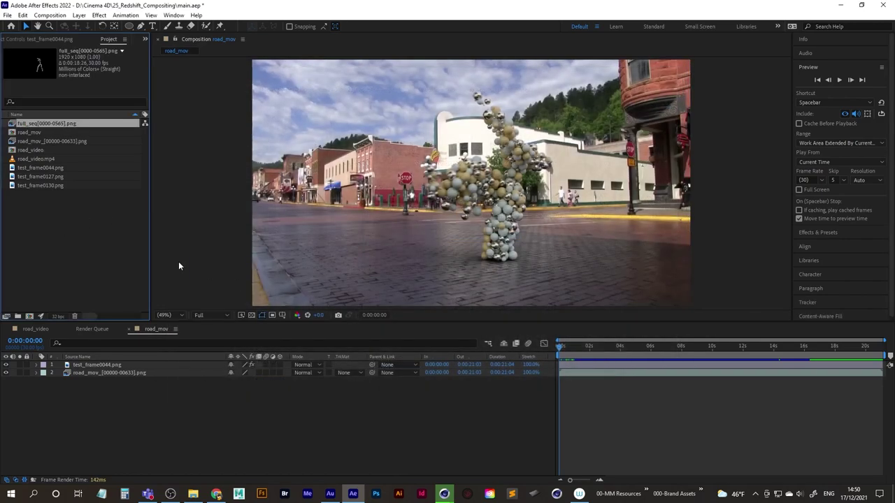
- Import road_mov_00000 from mov_seq/road_video as a PNG sequence
double_click(62, 234)
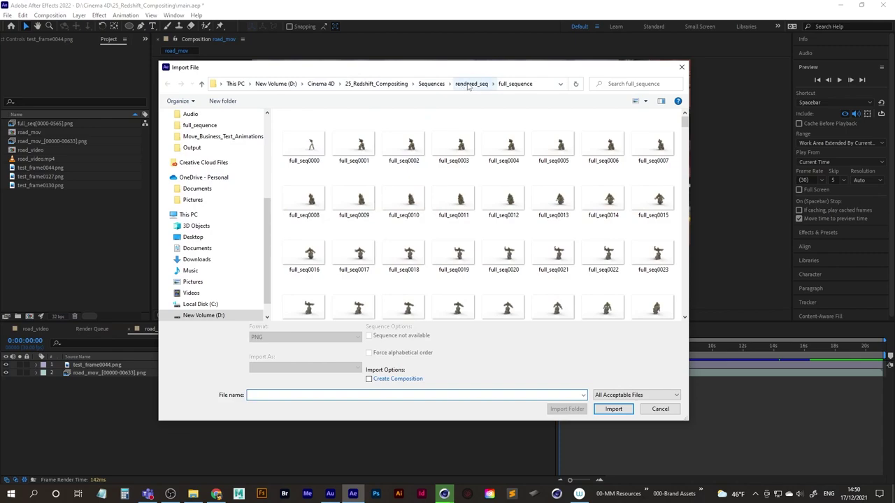
click(467, 84)
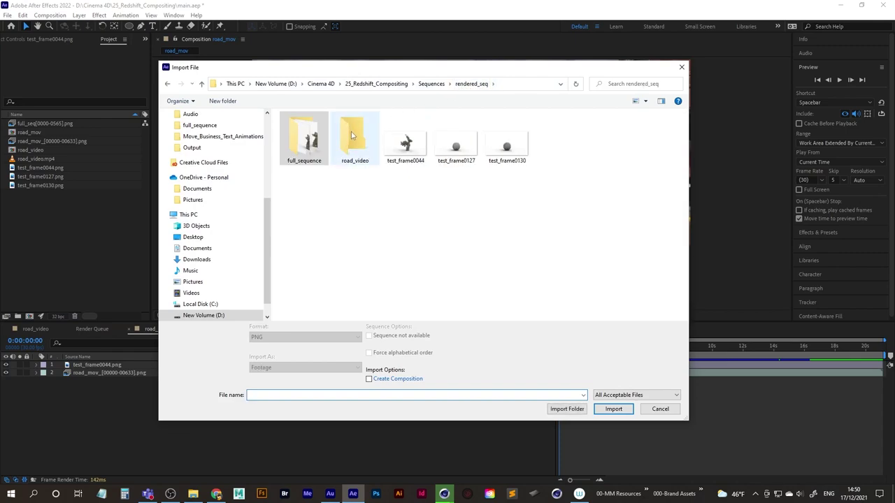
double_click(353, 136)
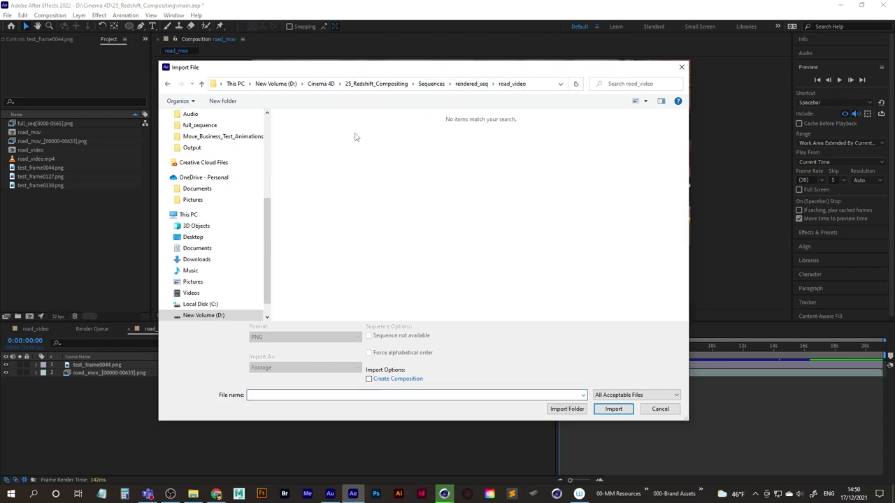
click(434, 85)
double_click(305, 128)
click(310, 131)
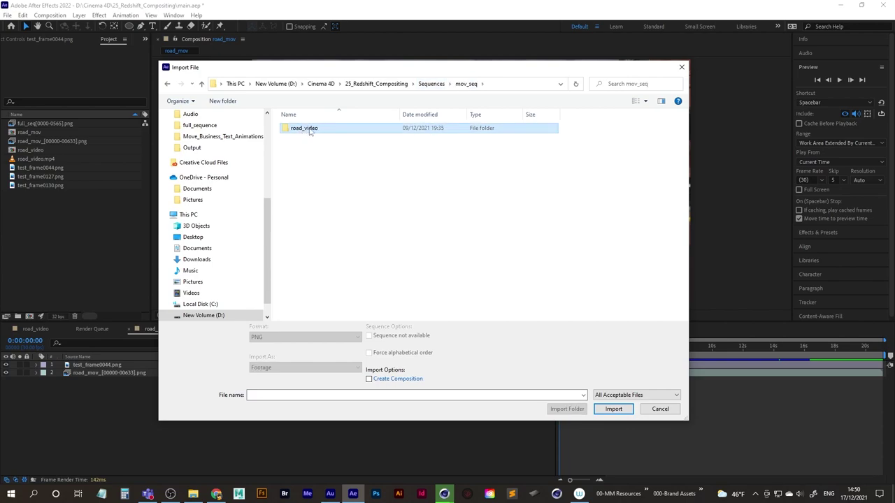
double_click(310, 132)
click(306, 144)
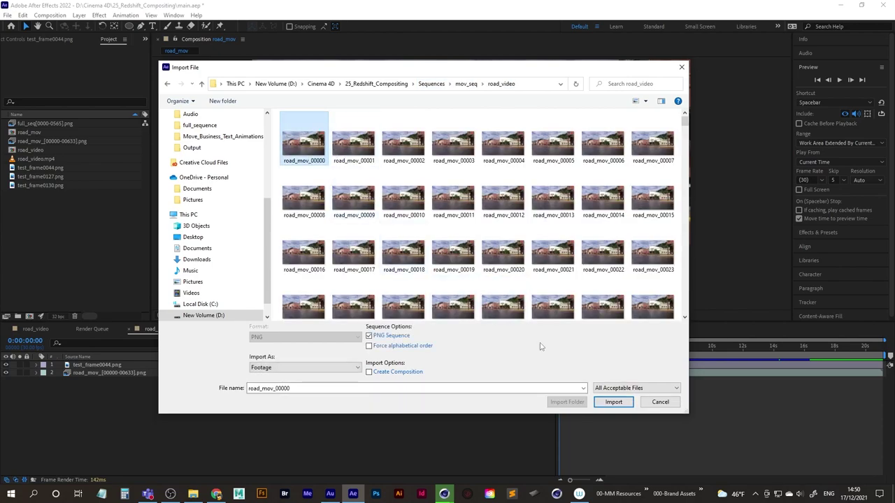
click(614, 402)
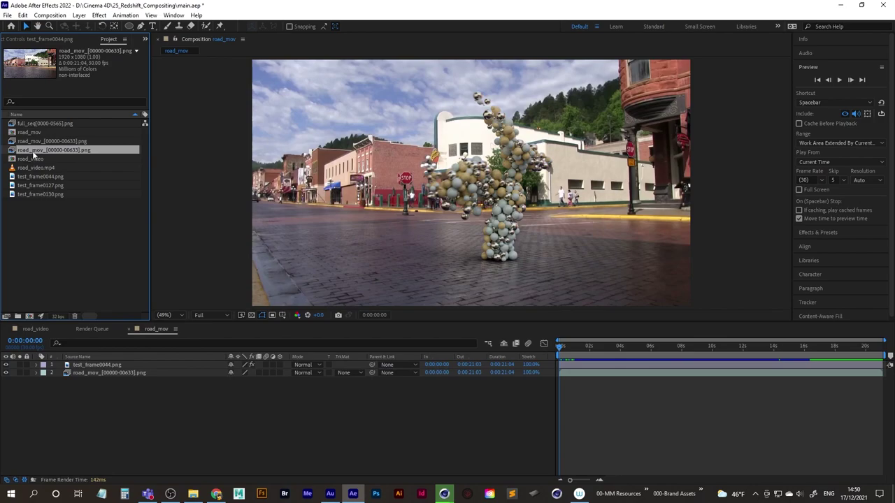
- Create road_mov 2 from the road_mov footage with full_seq[0000-0565].png as the top layer
drag(33, 155, 29, 316)
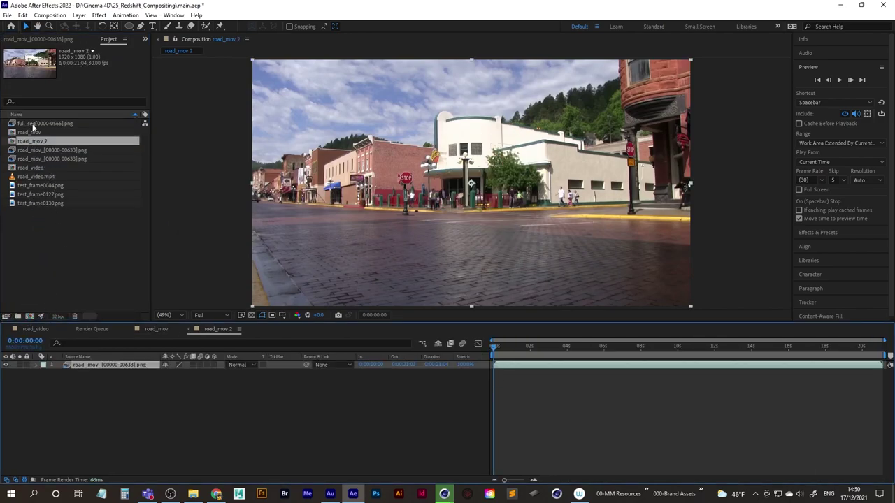
drag(35, 125, 76, 369)
click(496, 345)
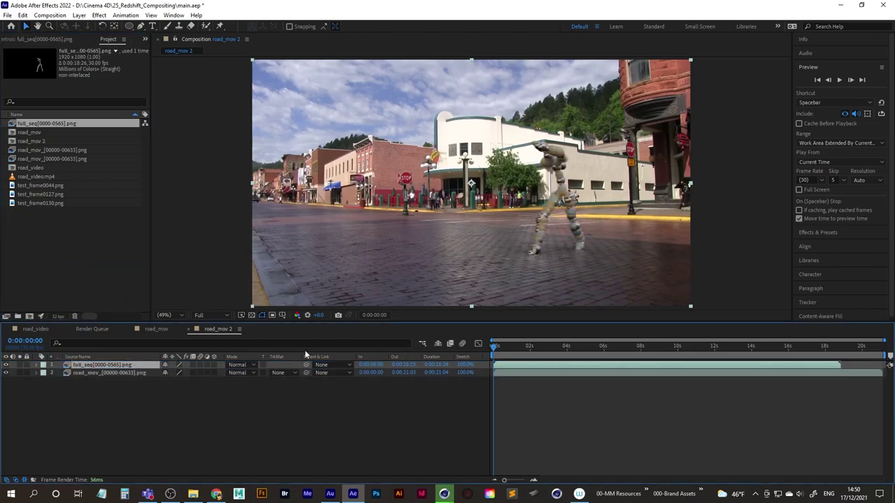
click(494, 347)
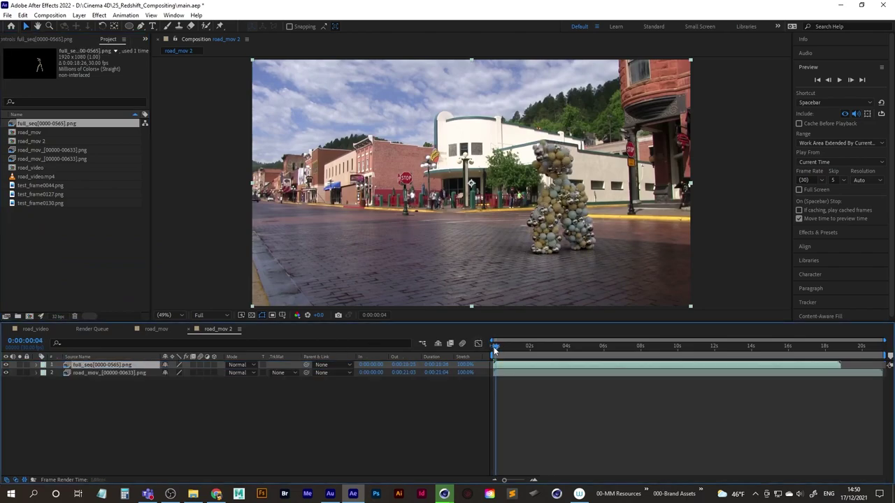
- End the figure layer at 0:00:17:28 and trim road_mov 2 to the work area
click(492, 347)
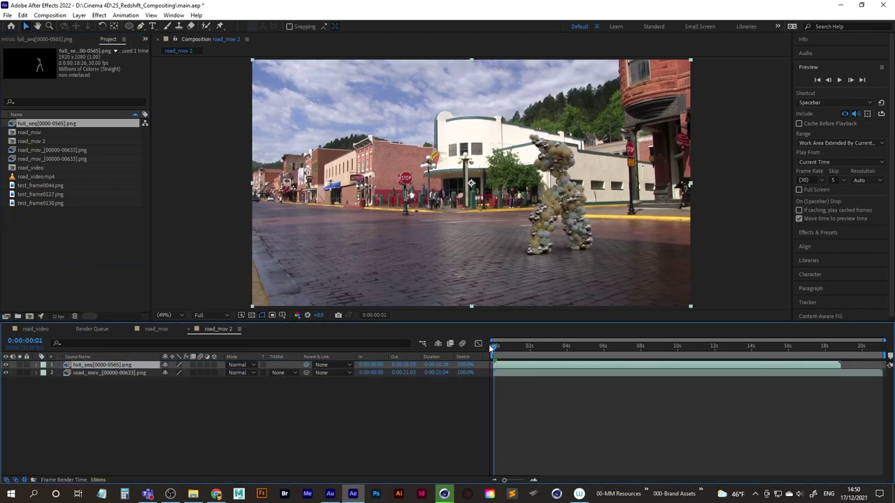
drag(491, 347, 490, 347)
click(495, 346)
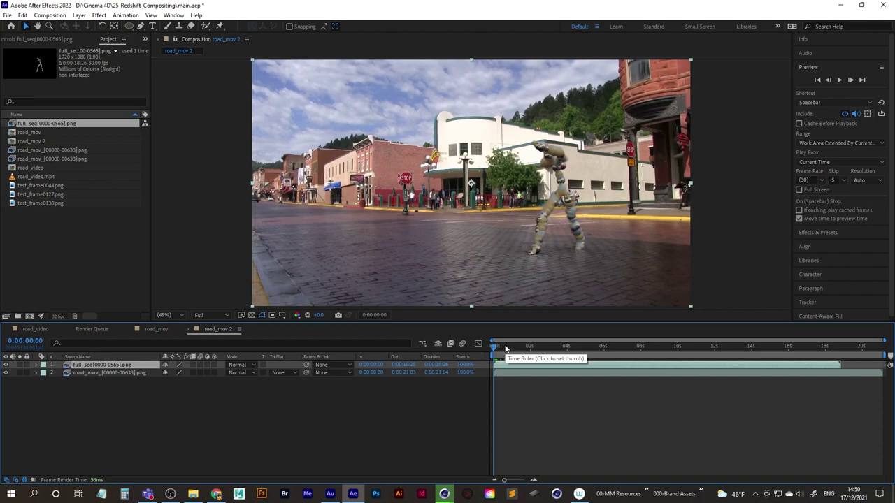
key(Page_Down)
key(Page_Down)
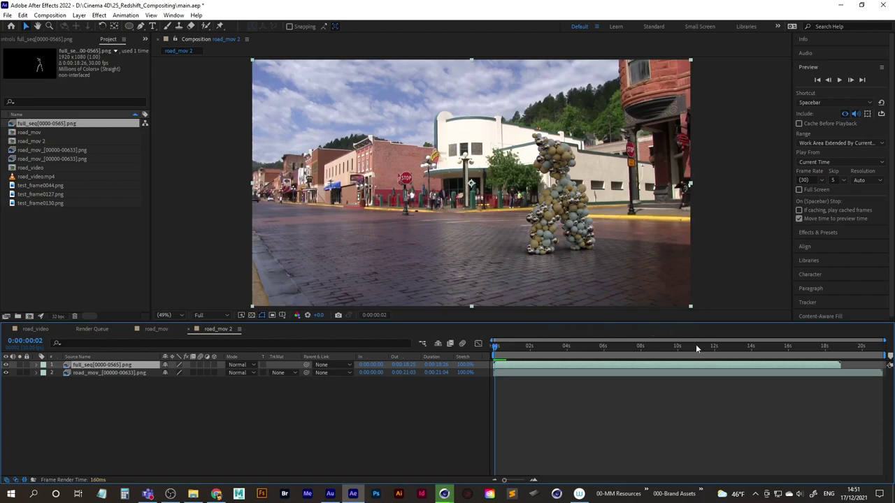
drag(733, 345, 840, 350)
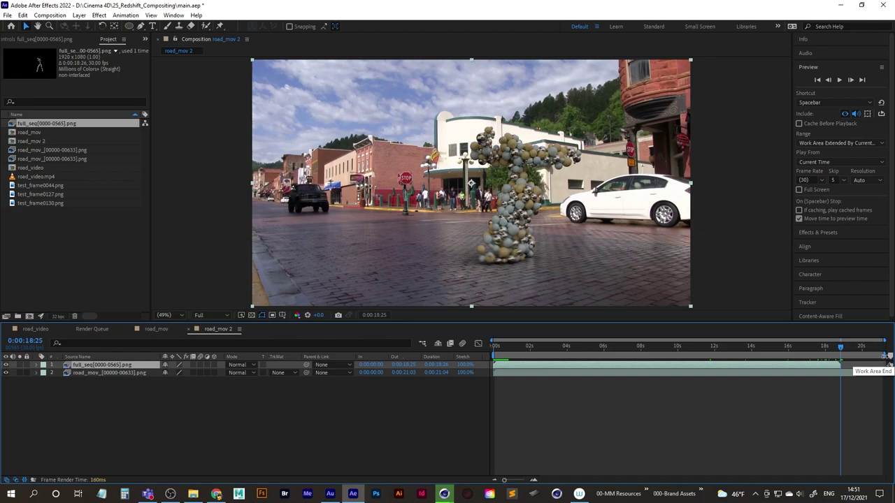
key(alt+bracketright)
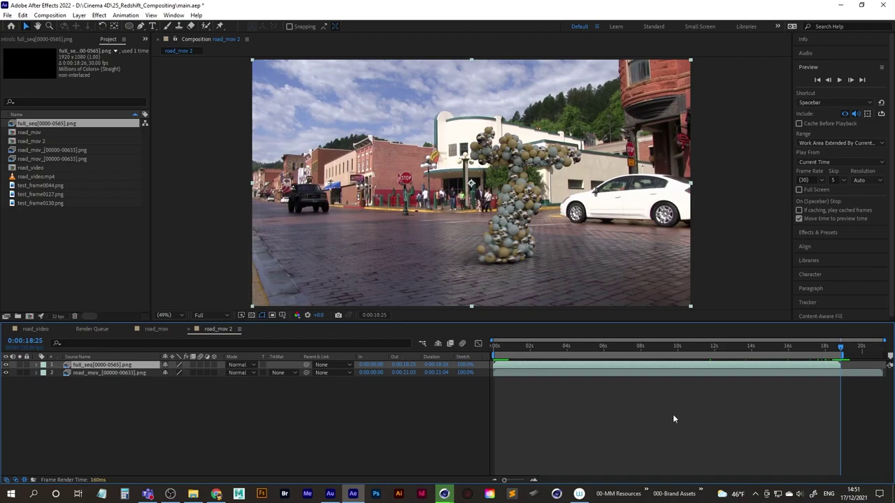
key(ctrl+shift+x)
click(527, 347)
- Play a short preview of road_mov 2 from the start
key(Home)
key(space)
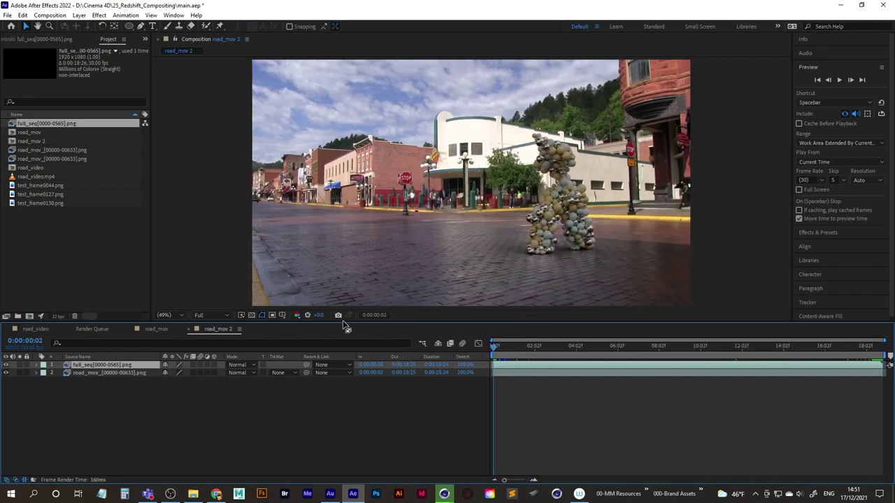
key(space)
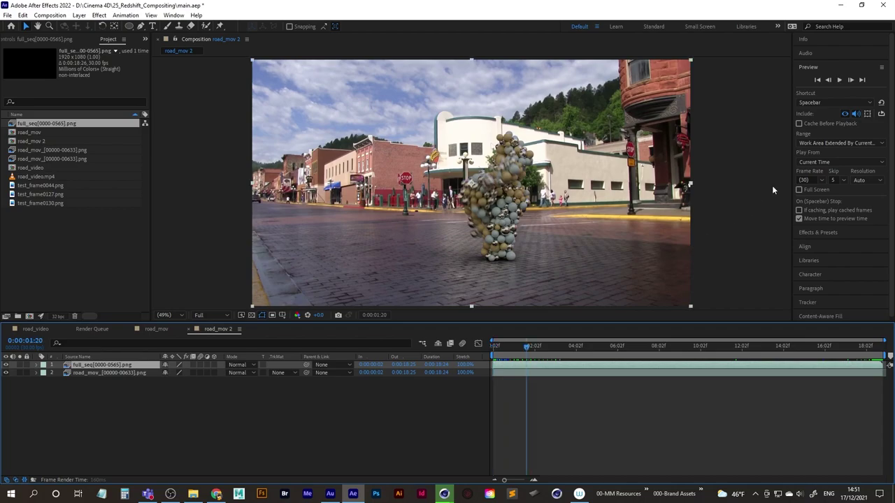
- Set the Preview Skip from 5 to 0 and replay the composite from the start
click(843, 180)
click(841, 190)
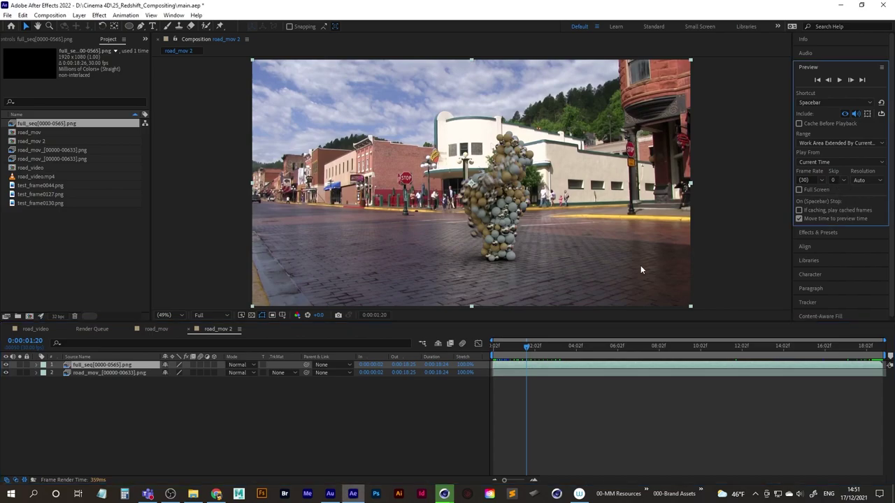
click(512, 344)
key(space)
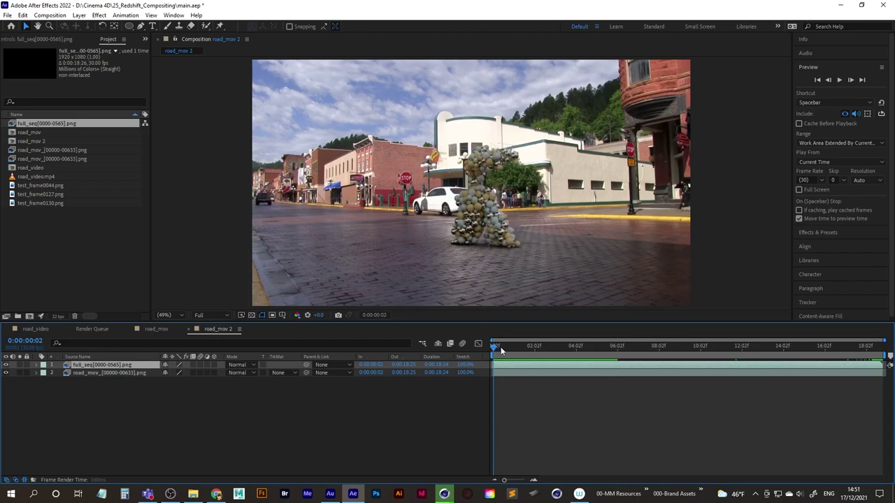
key(space)
- Search Effects & Presets for 'lumetr' and apply Lumetri Color to the full_seq layer
click(815, 66)
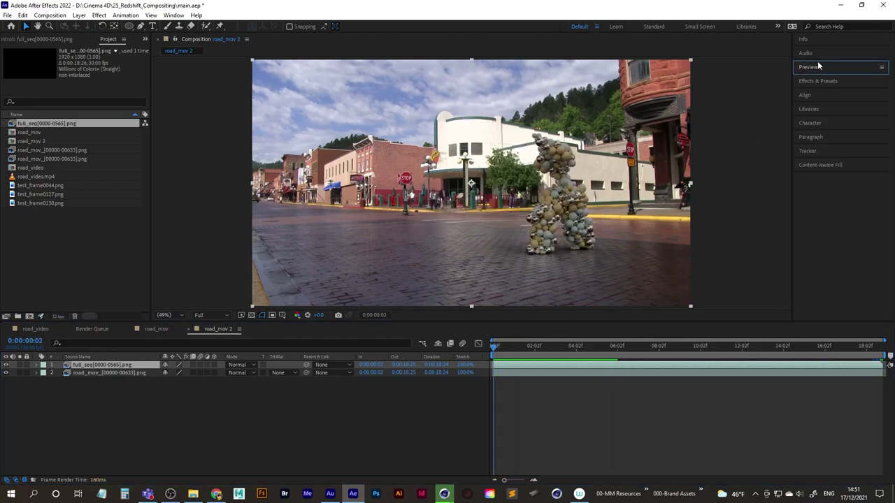
click(823, 84)
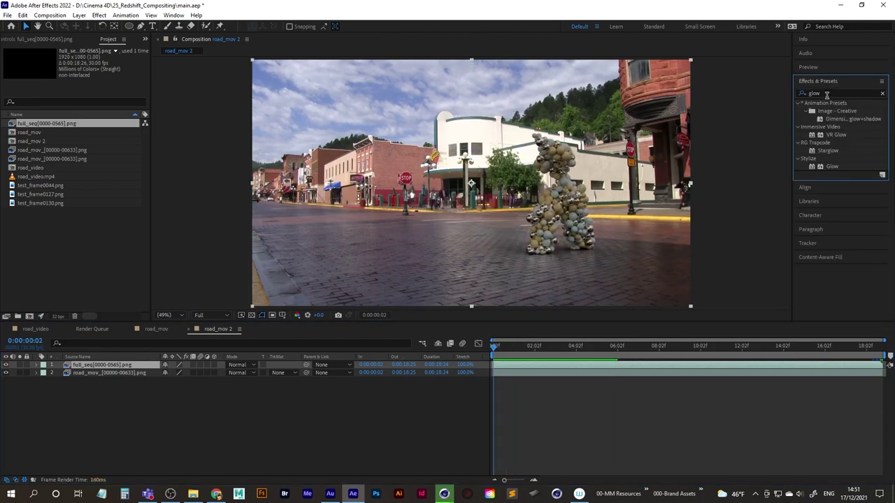
double_click(827, 94)
text(lum)
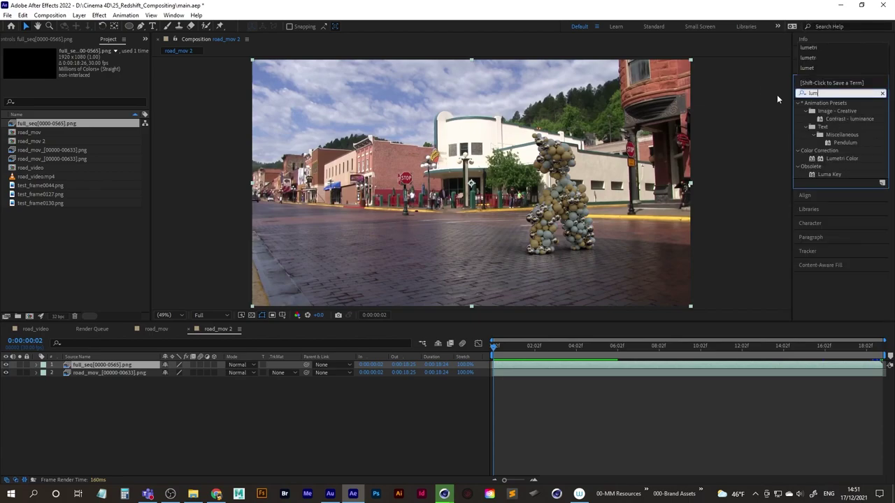
text(etri)
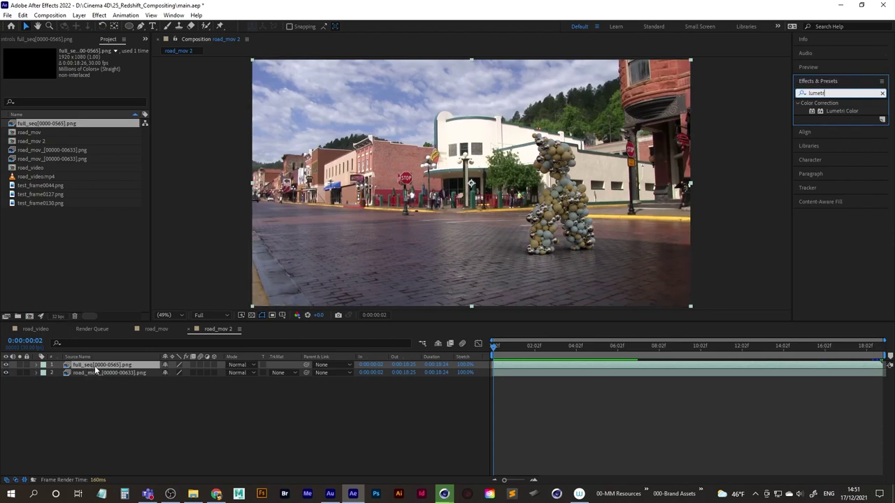
double_click(840, 110)
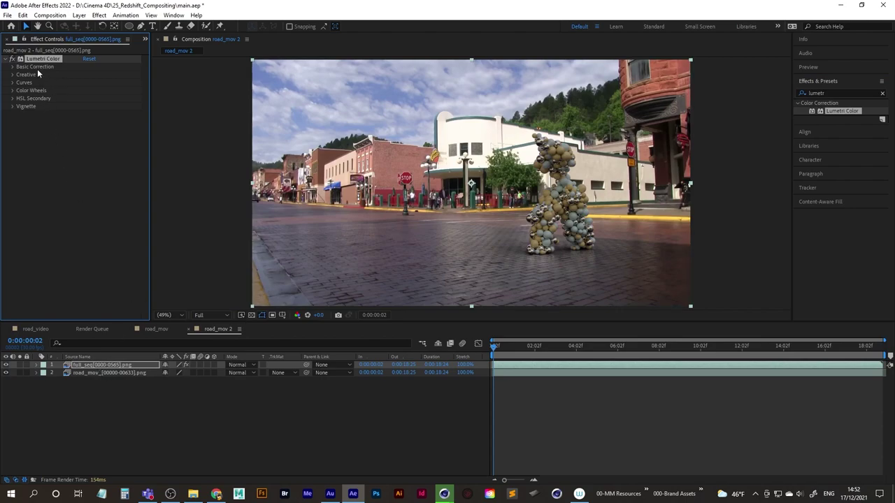
- Set Basic Correction Temperature 16, Tint 0, Contrast 40 and Exposure 0.4 on the figure
click(13, 67)
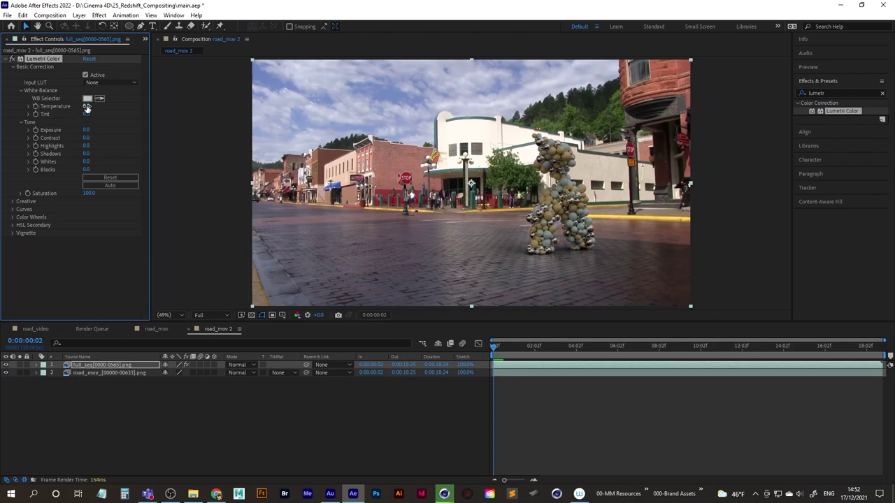
drag(90, 105, 68, 107)
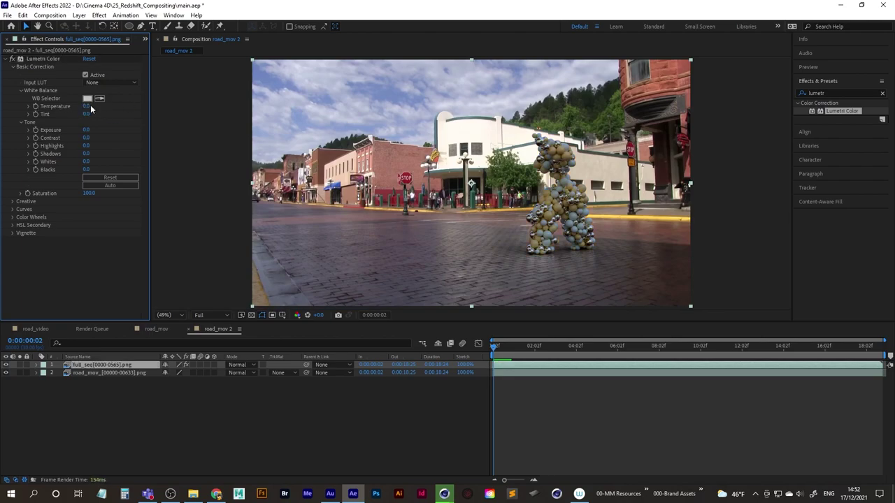
drag(84, 107, 108, 129)
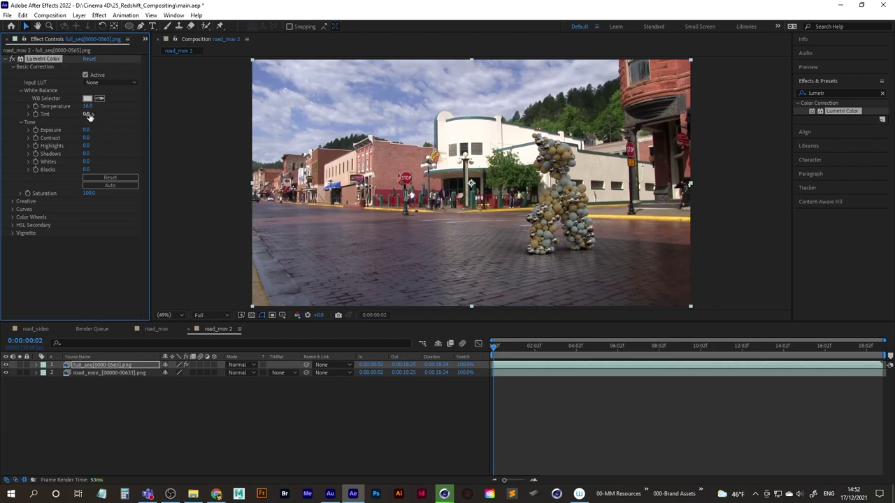
drag(84, 114, 127, 114)
drag(87, 137, 111, 145)
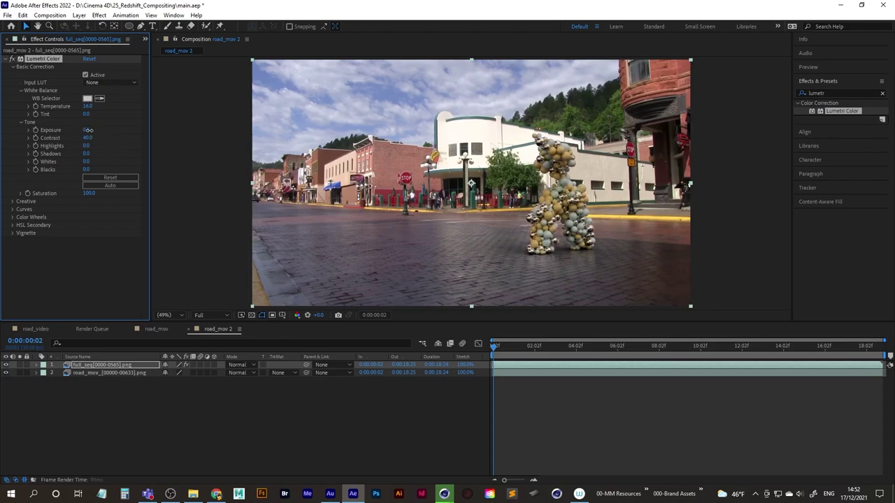
drag(90, 130, 93, 137)
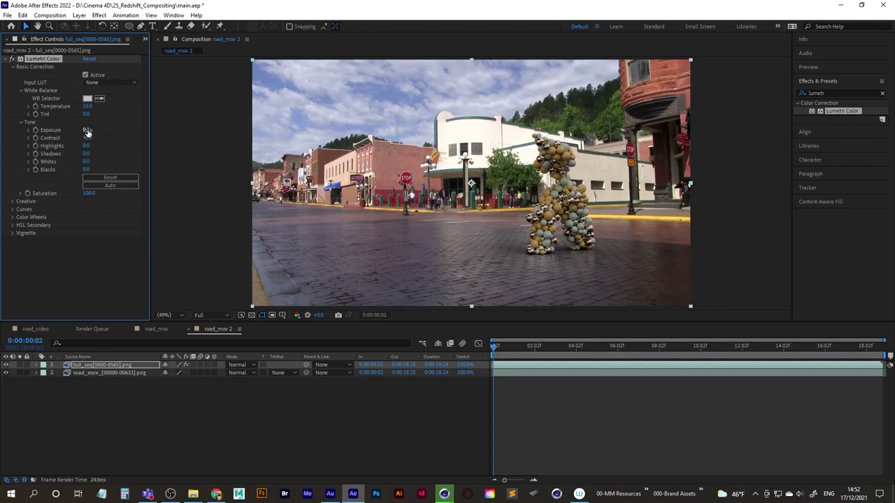
click(88, 131)
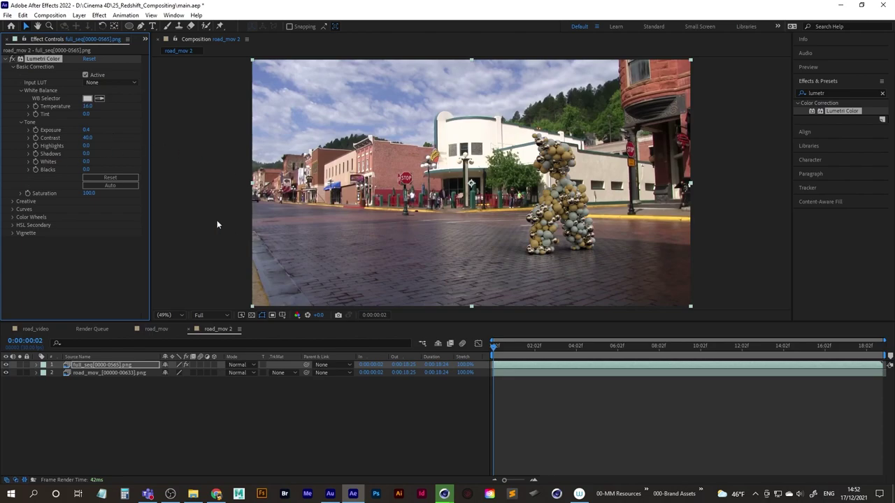
- Toggle the Lumetri Color effect off and on to compare the graded figure
click(16, 60)
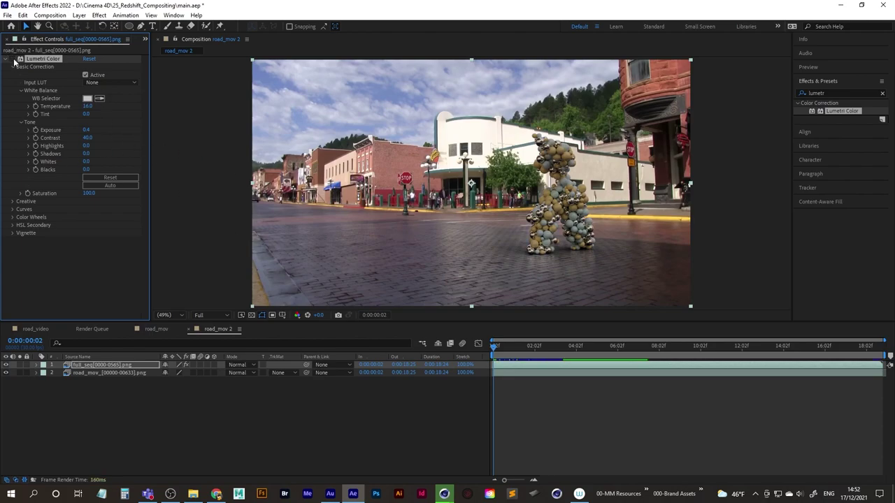
click(15, 61)
click(15, 61)
click(16, 62)
click(15, 61)
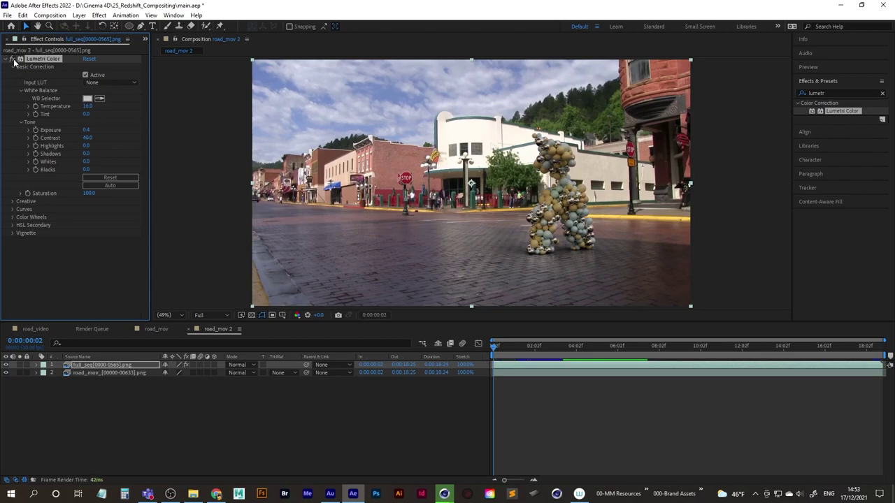
click(14, 61)
- Lower the figure's Contrast to 20 and raise Highlights to 20
drag(491, 348, 575, 353)
click(88, 138)
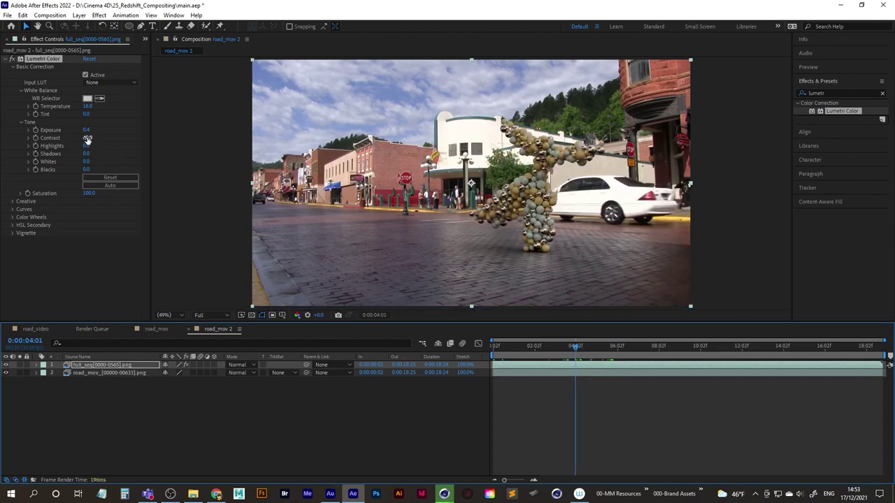
text(20)
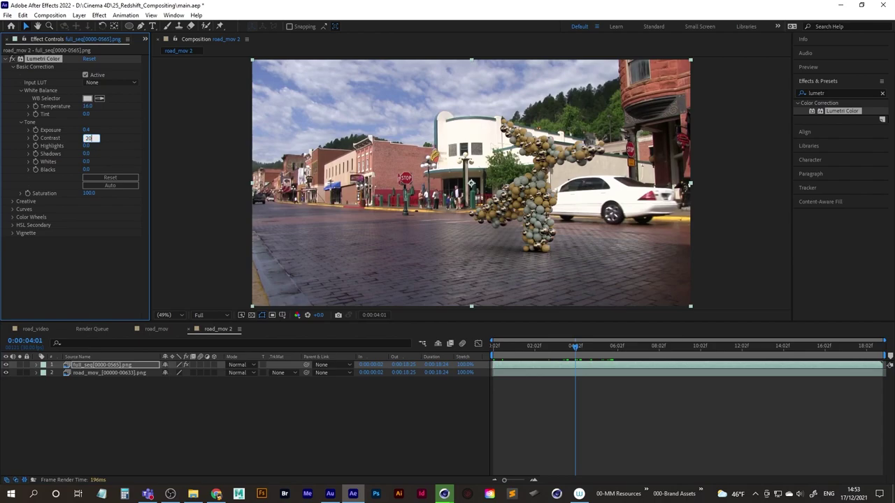
key(Return)
drag(575, 347, 459, 353)
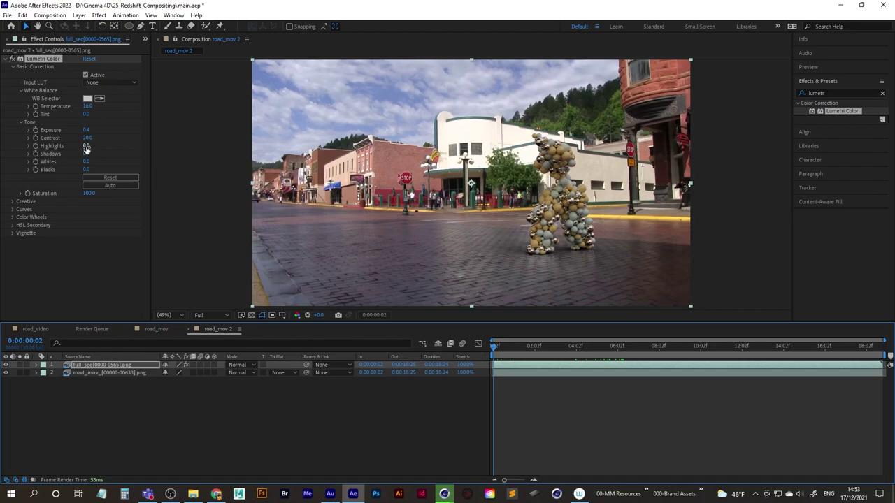
mouse_move(87, 147)
mouse_down()
mouse_move(115, 147)
mouse_move(77, 156)
mouse_up()
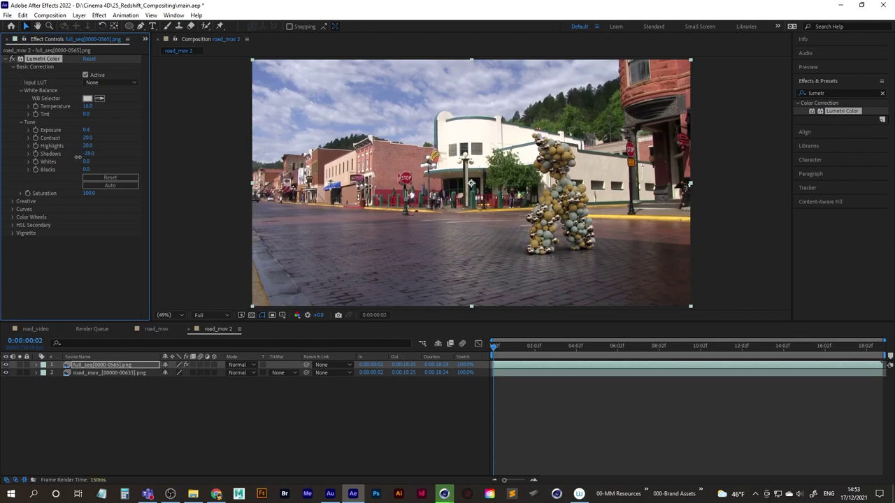
- Set the figure's Shadows to -20
click(88, 153)
text(-10)
key(Return)
mouse_move(93, 154)
mouse_down()
mouse_move(44, 155)
mouse_move(89, 156)
mouse_up()
click(89, 154)
text(-20)
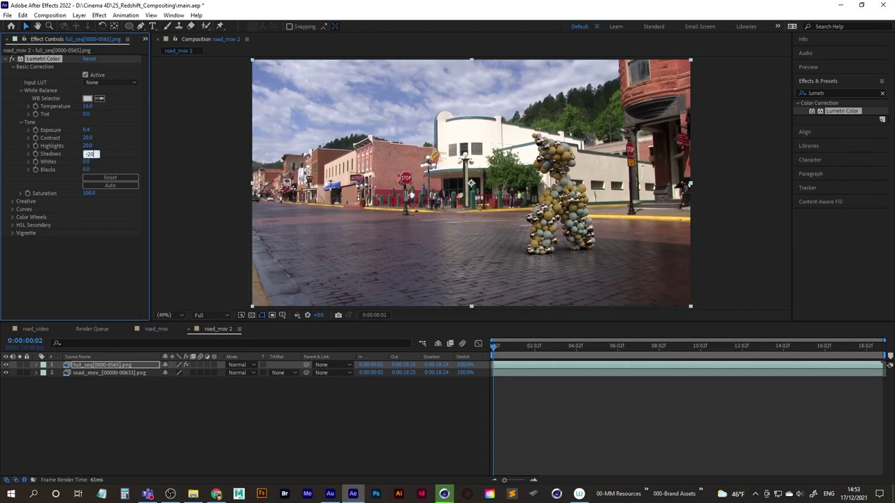
key(Return)
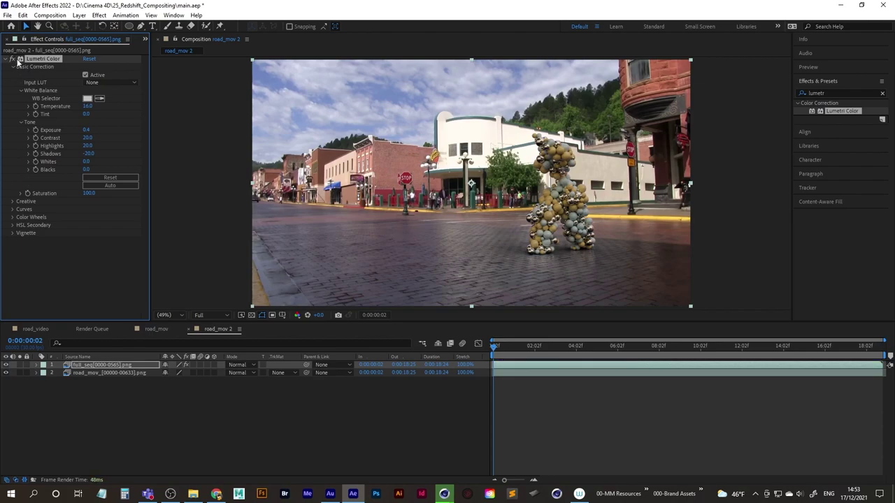
- Try raising Whites and deepening Blacks, then undo both to keep them at 0
mouse_move(86, 162)
mouse_down()
mouse_move(109, 162)
mouse_move(75, 170)
mouse_move(91, 169)
mouse_move(83, 170)
mouse_up()
key(ctrl+z)
key(ctrl+z)
click(86, 170)
drag(87, 171, 77, 170)
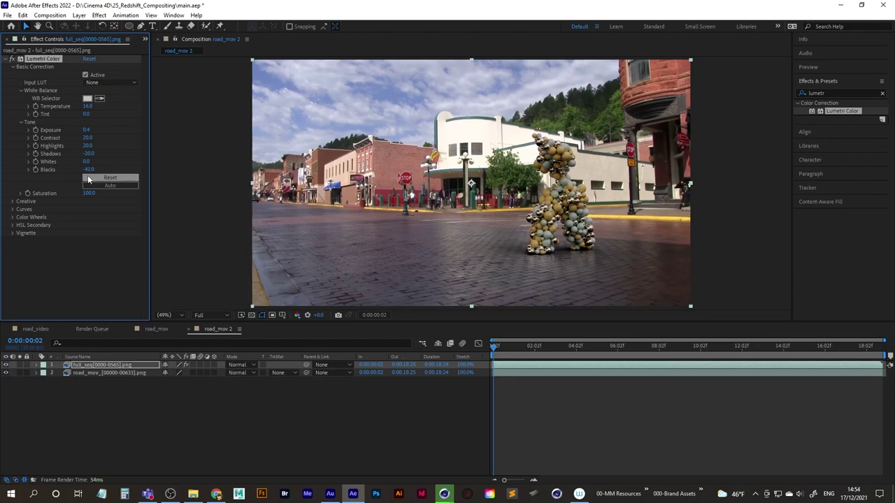
key(ctrl+z)
drag(495, 346, 768, 346)
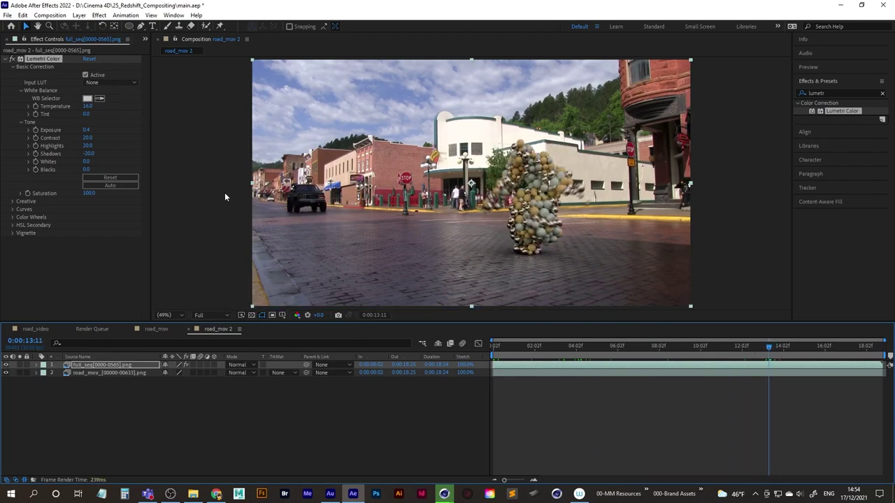
click(86, 169)
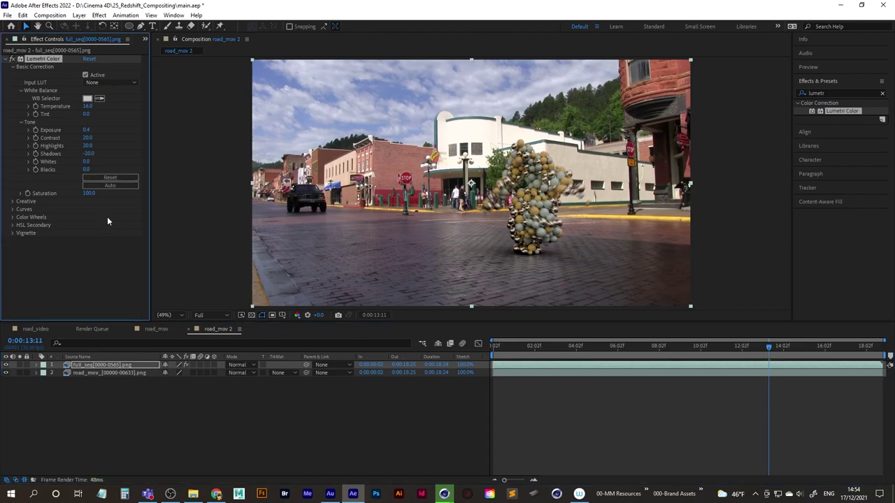
- Expand Lumetri's Creative section and set the figure's Sharpen to -3.0
click(12, 202)
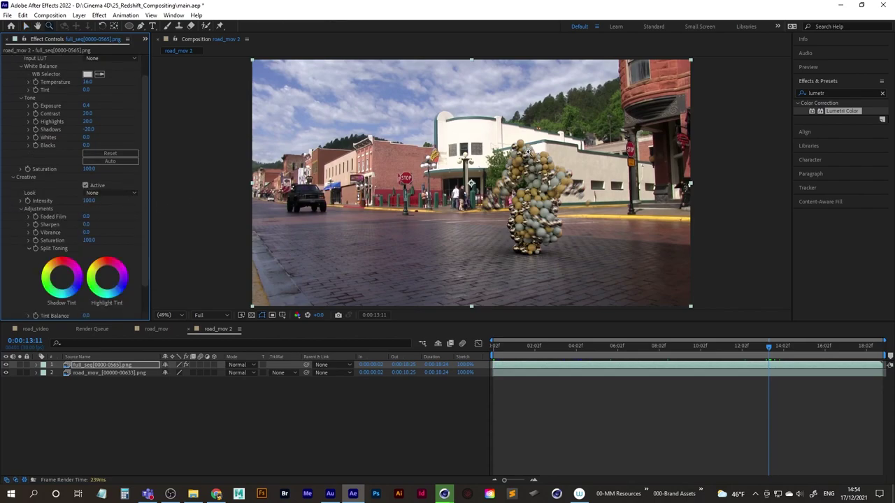
scroll(528, 153, up, 3)
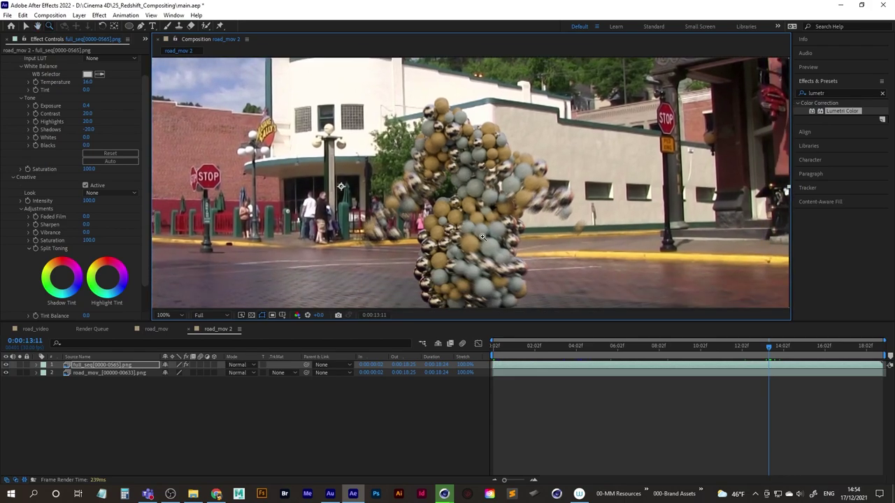
drag(625, 345, 658, 351)
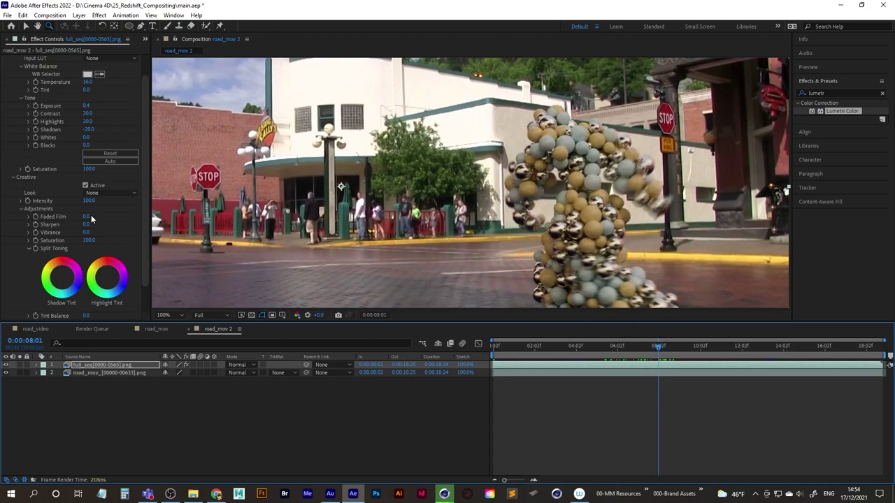
drag(85, 225, 130, 232)
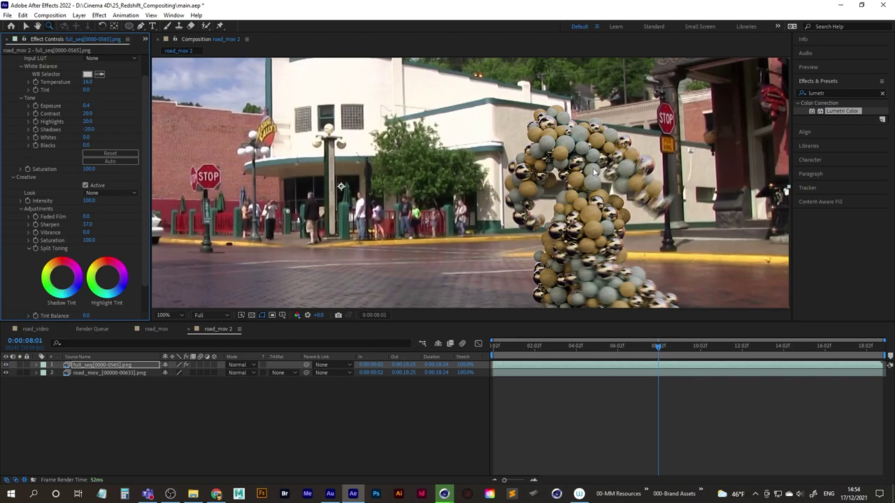
key(ctrl+z)
drag(87, 226, 82, 225)
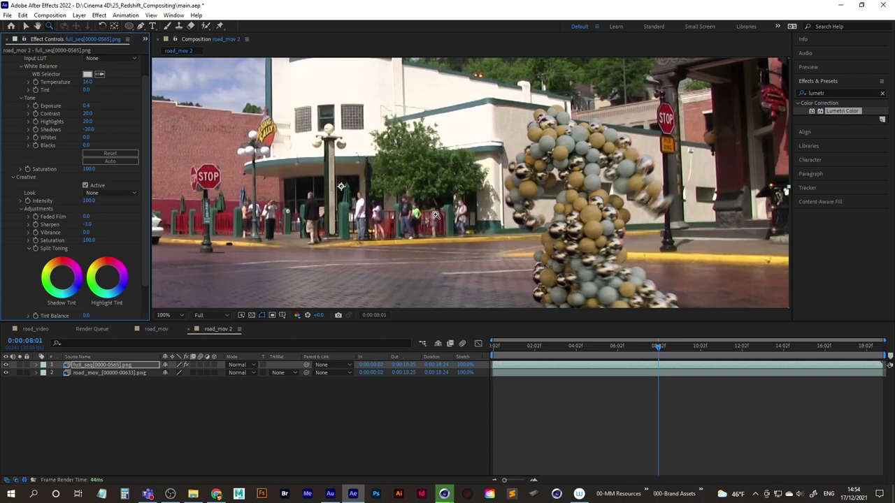
click(483, 251)
key(shift+slash)
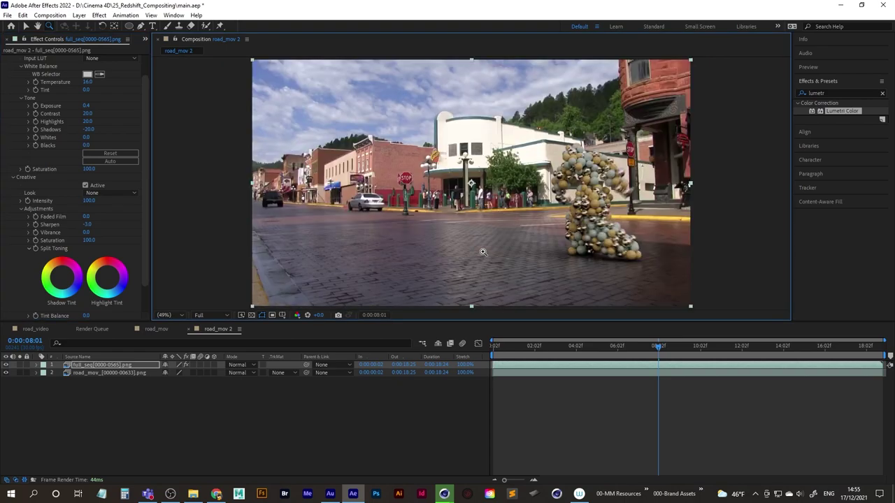
- Preview road_mov 2 from the start to review the graded figure over the road footage
click(495, 346)
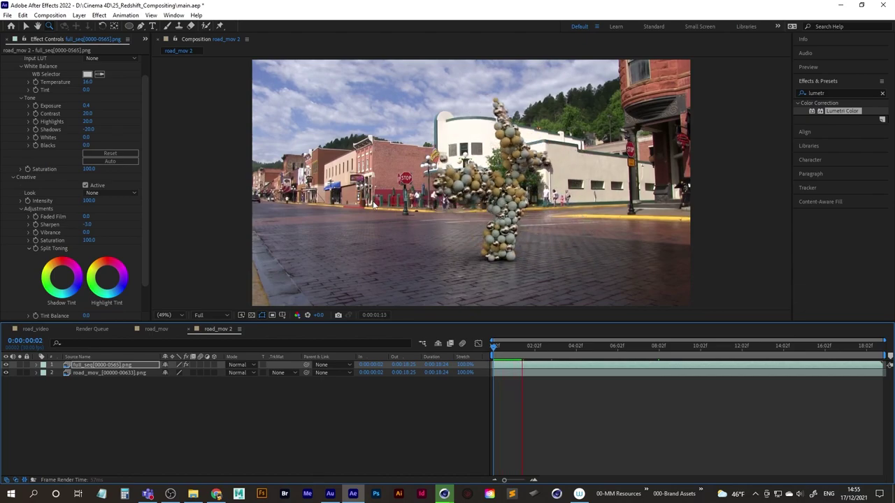
click(493, 347)
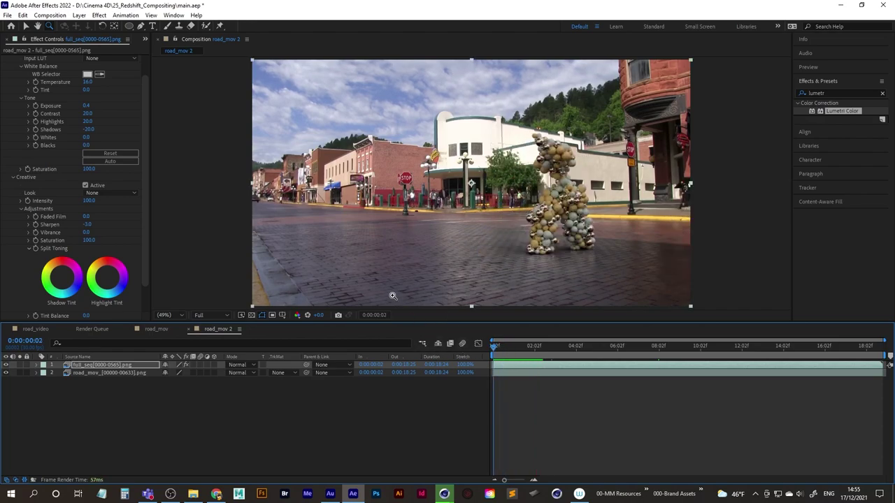
key(space)
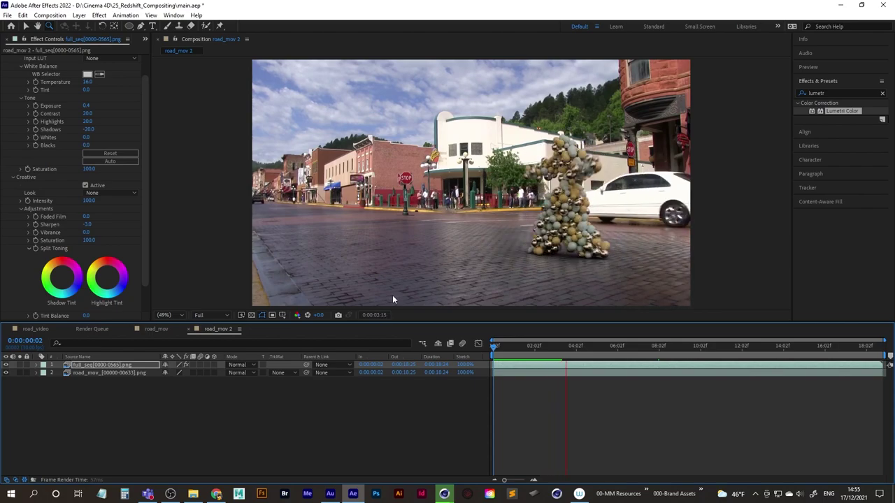
key(space)
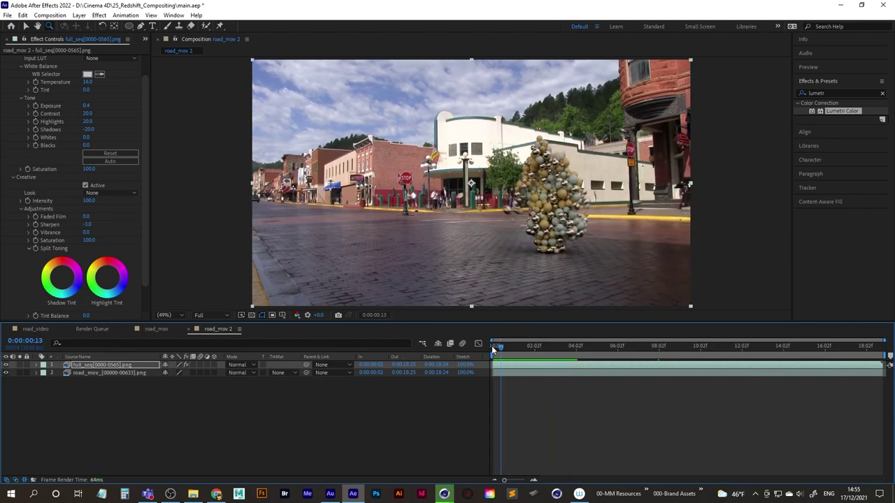